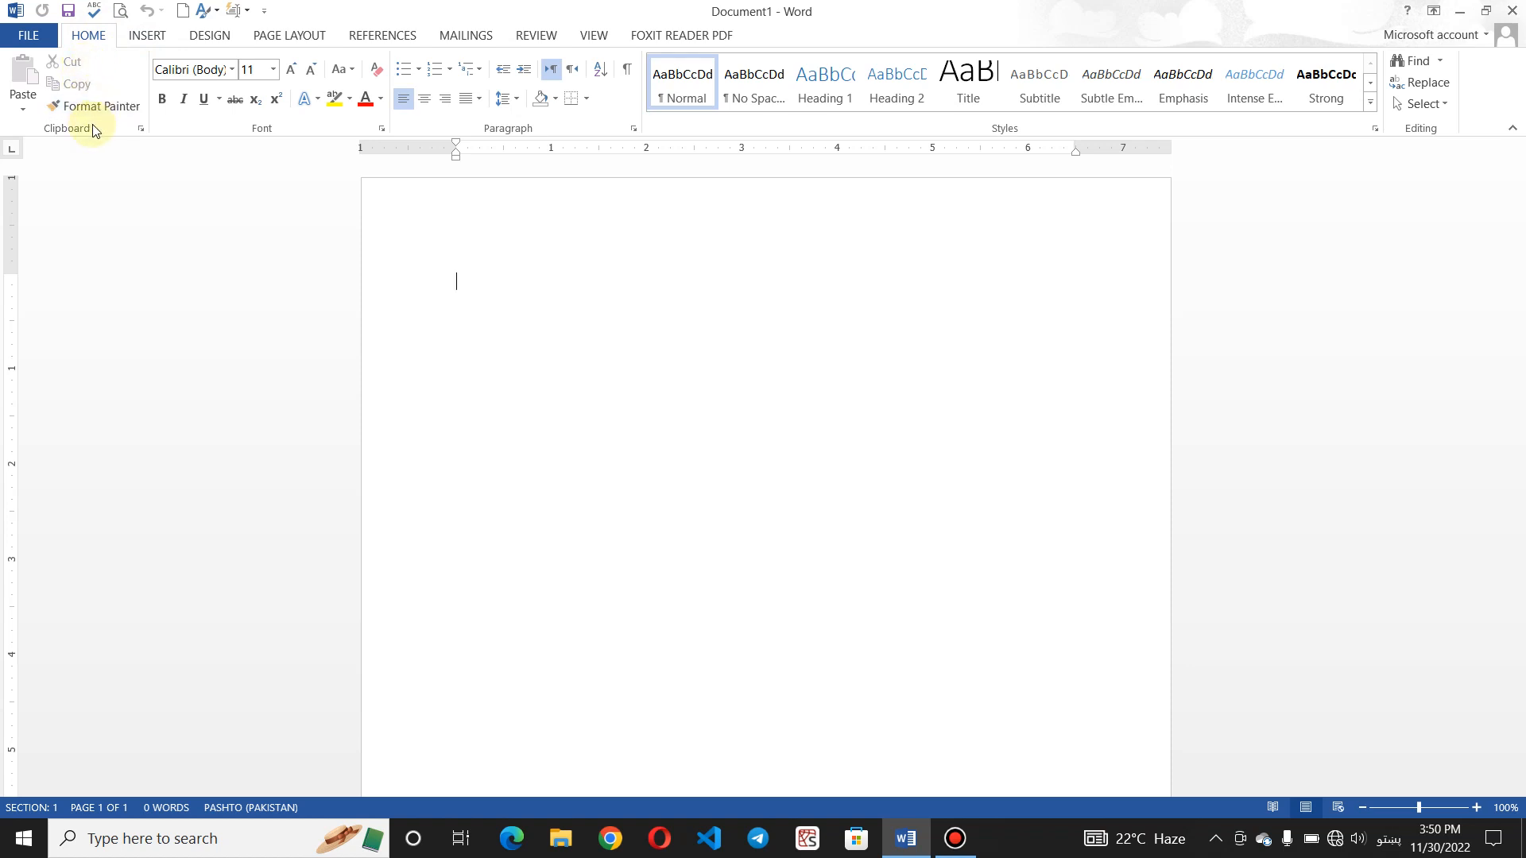
- Switch the keyboard input language to English on the blank page
click(504, 289)
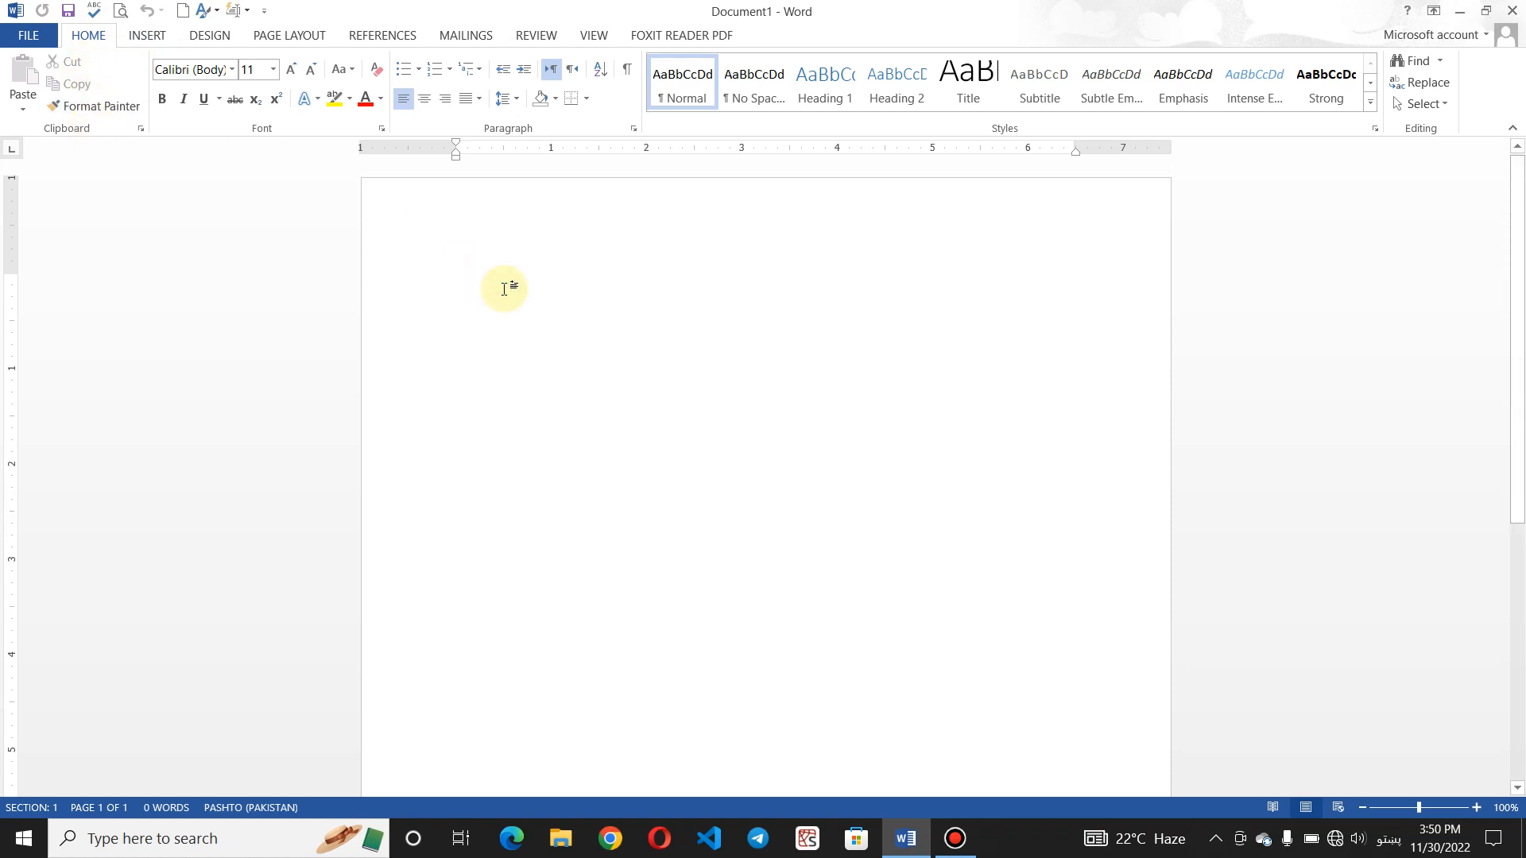
text(ad)
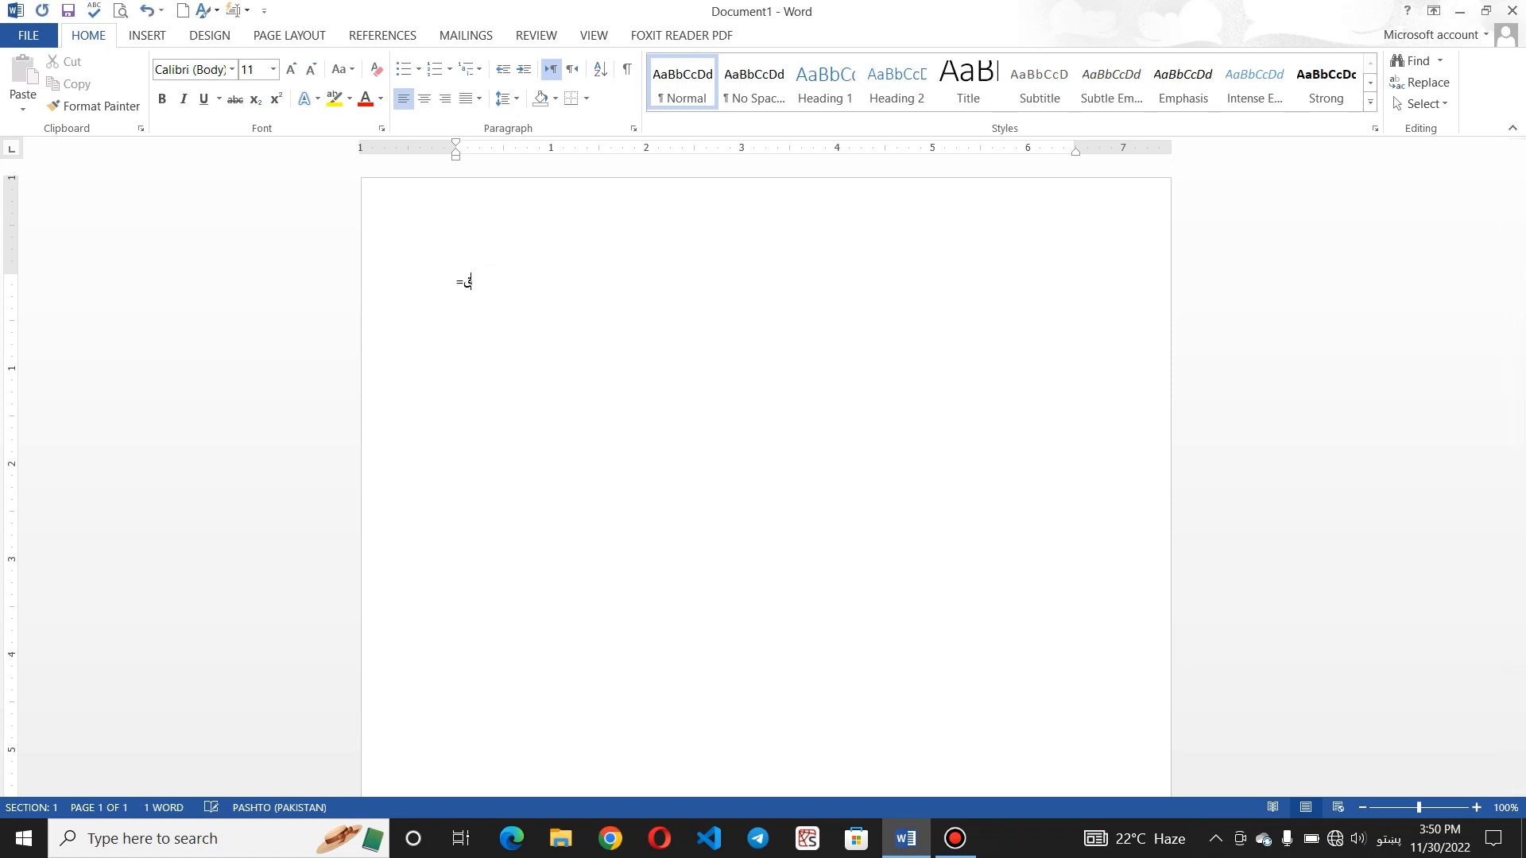
key(BackSpace)
key(BackSpace)
key(alt+shift)
key(alt+shift)
text(=)
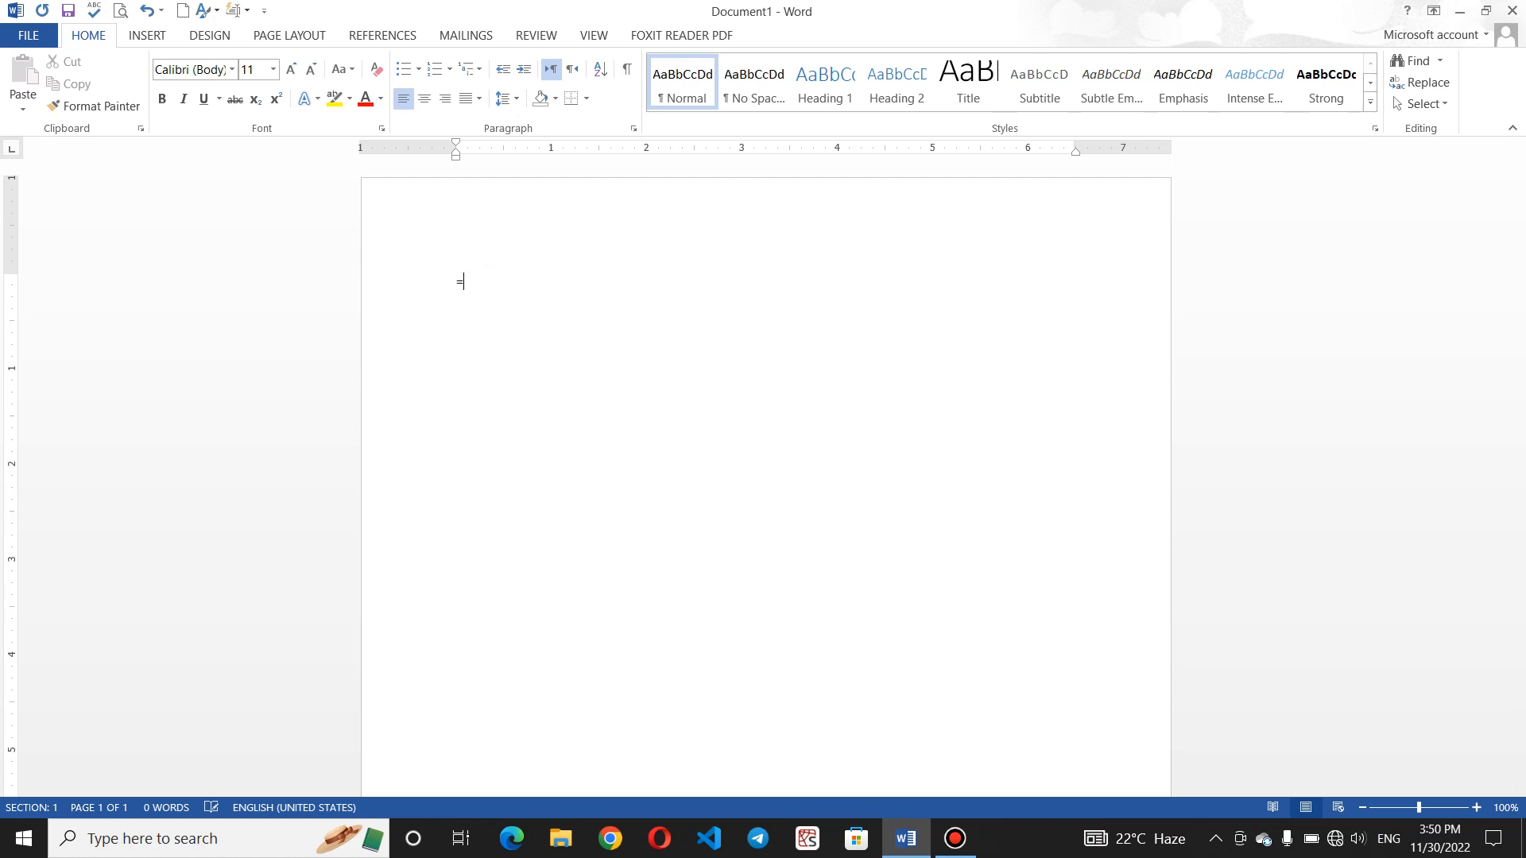
text(ra)
key(BackSpace)
key(BackSpace)
key(BackSpace)
- Enlarge the font to 18 pt and generate sample paragraphs with =rand()
click(292, 70)
click(292, 70)
click(292, 70)
click(292, 70)
text(=ta)
key(BackSpace)
key(BackSpace)
text(rand())
key(Return)
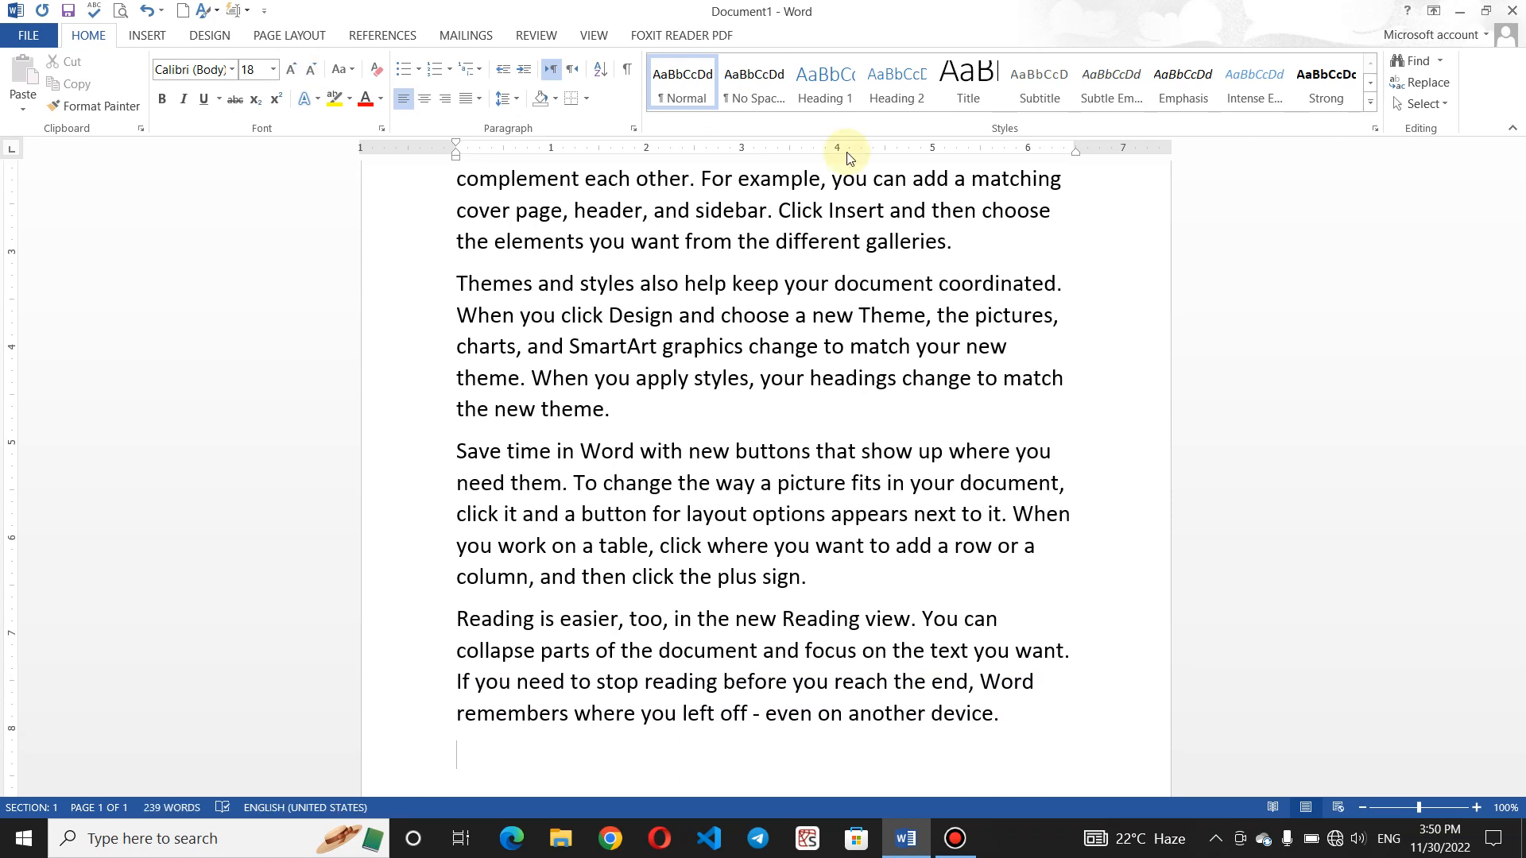
- Highlight the second paragraph, 'To make your document look professionally produced', in yellow
drag(1523, 425, 1523, 167)
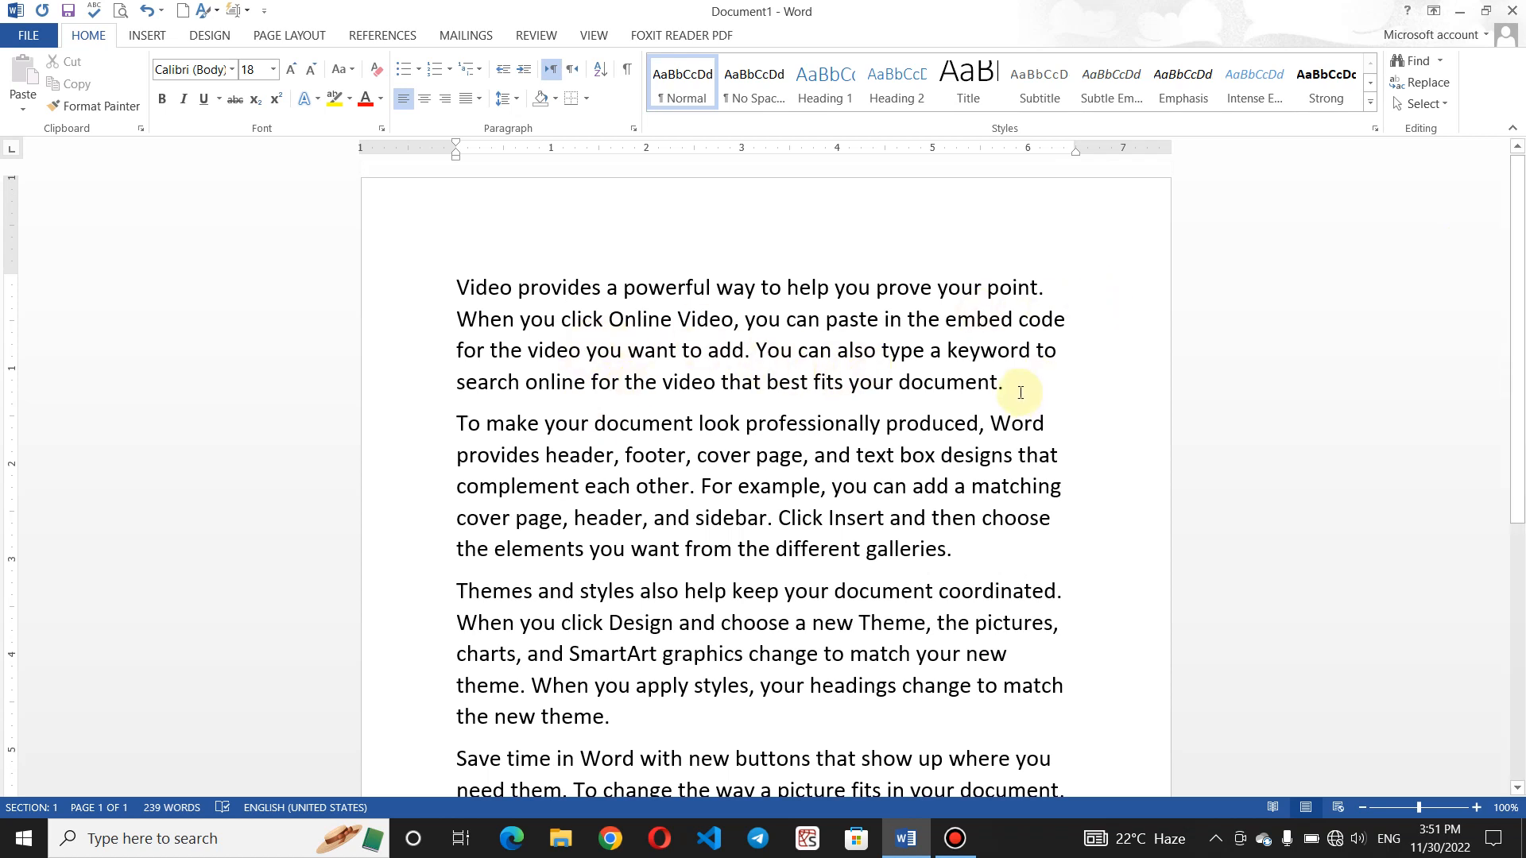
drag(1021, 392, 418, 278)
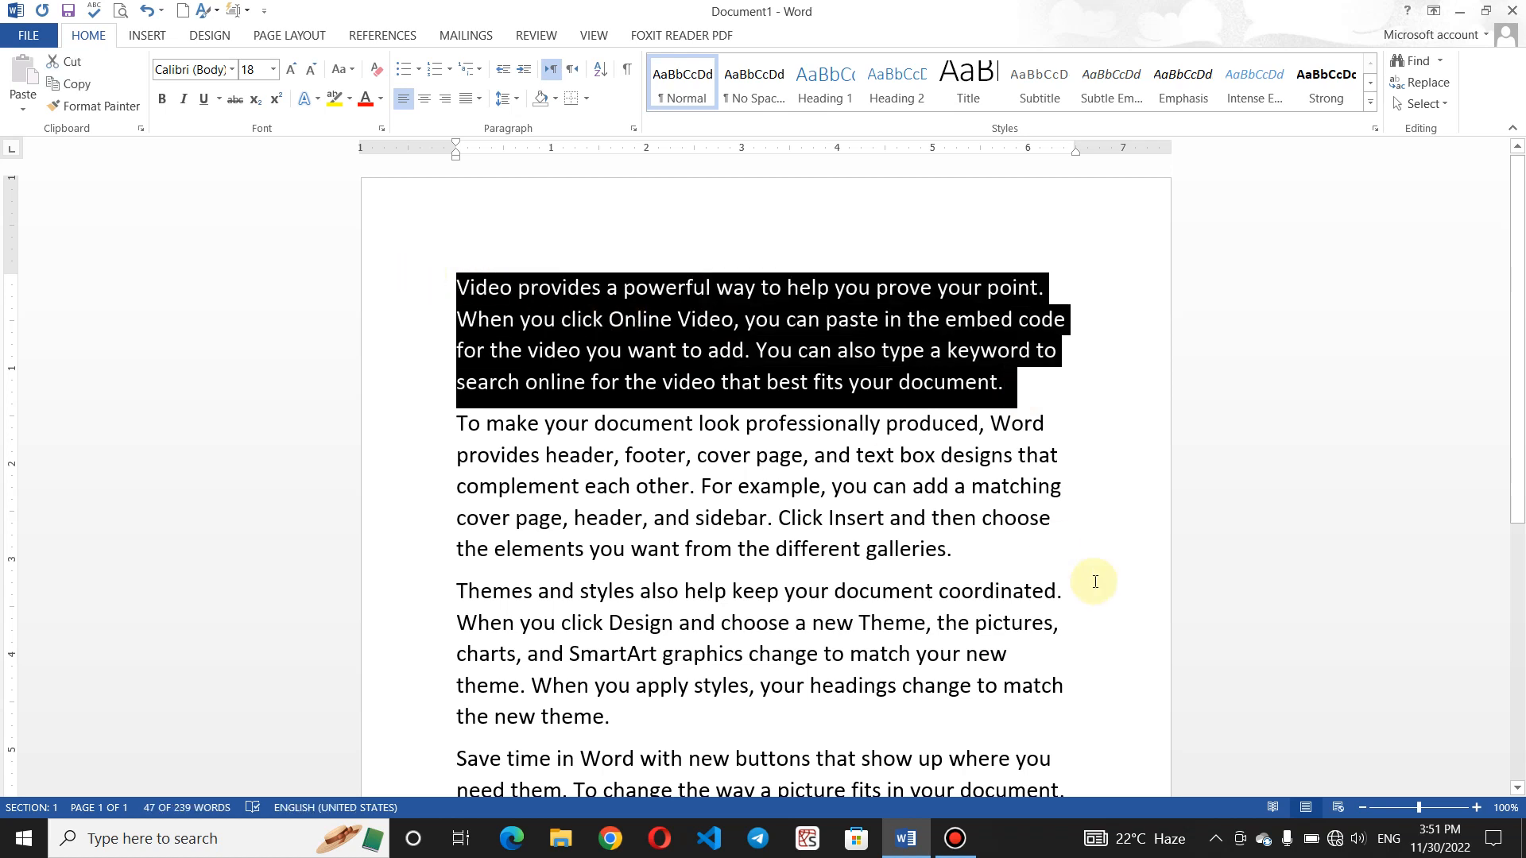
click(1076, 437)
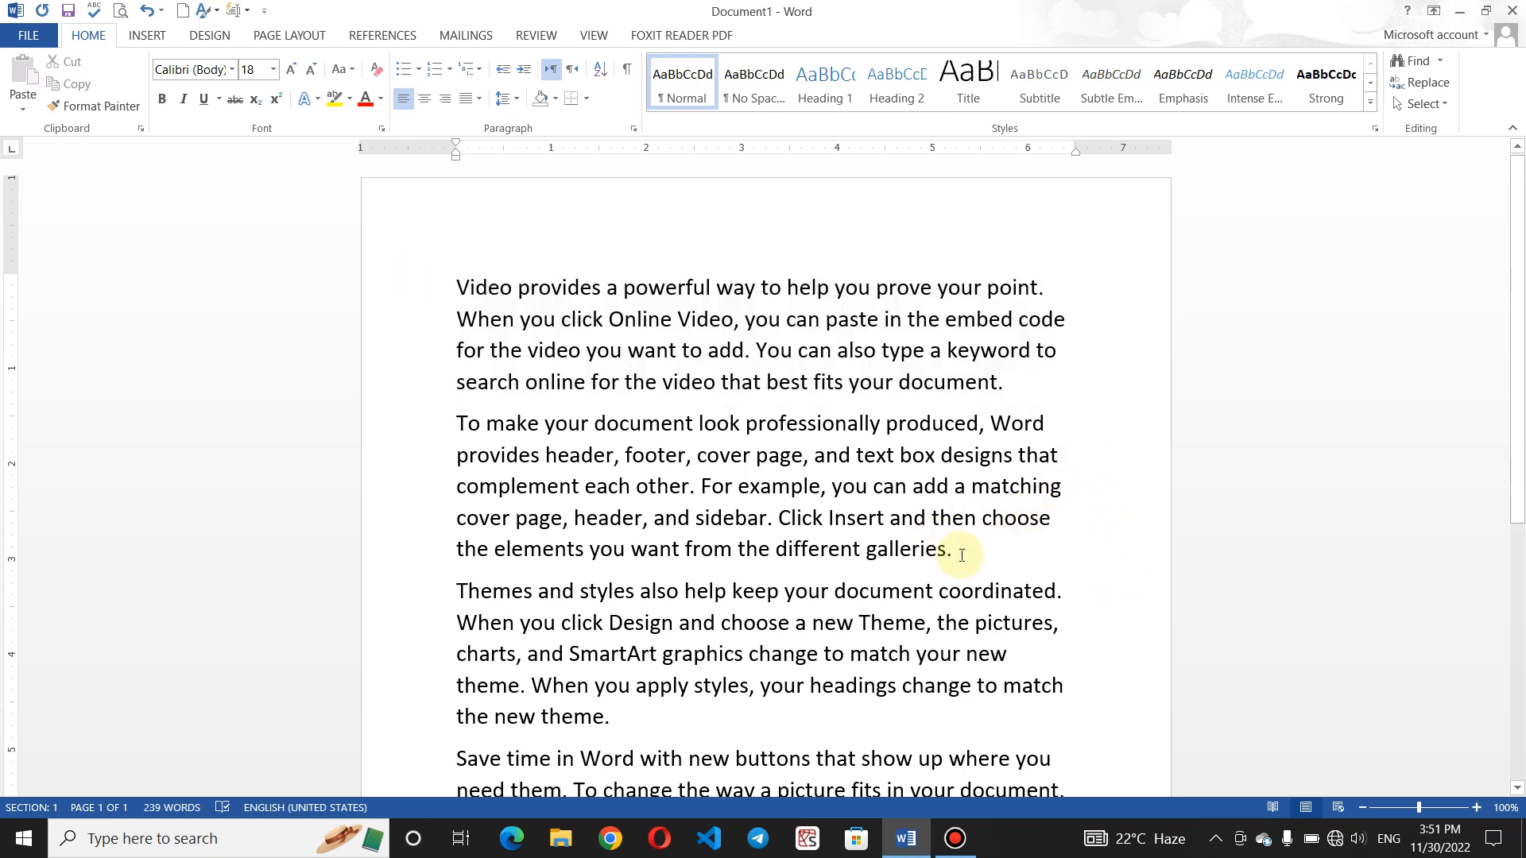
drag(961, 552, 438, 428)
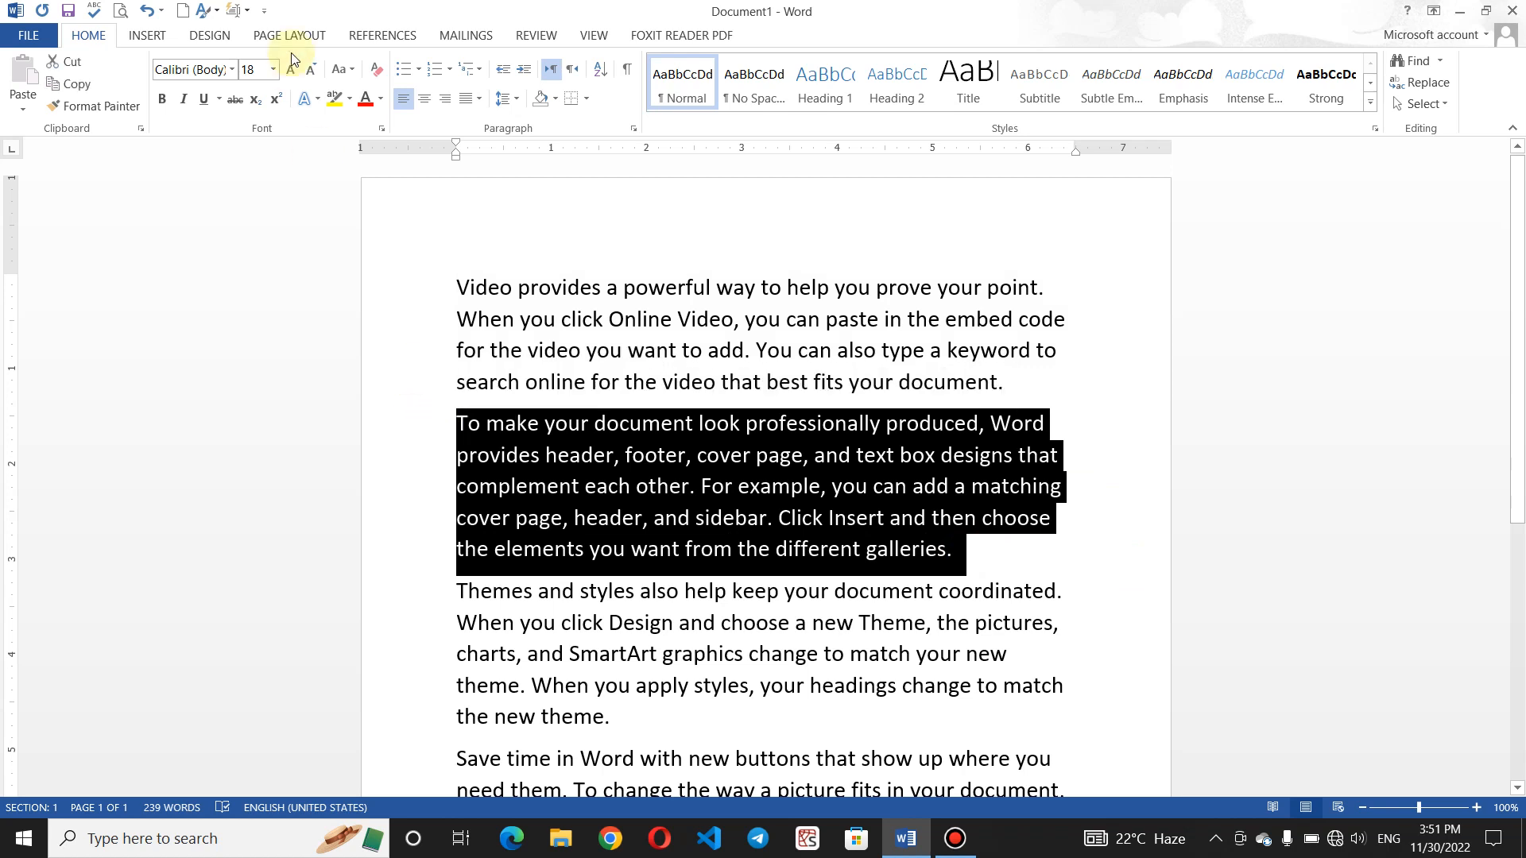
click(334, 100)
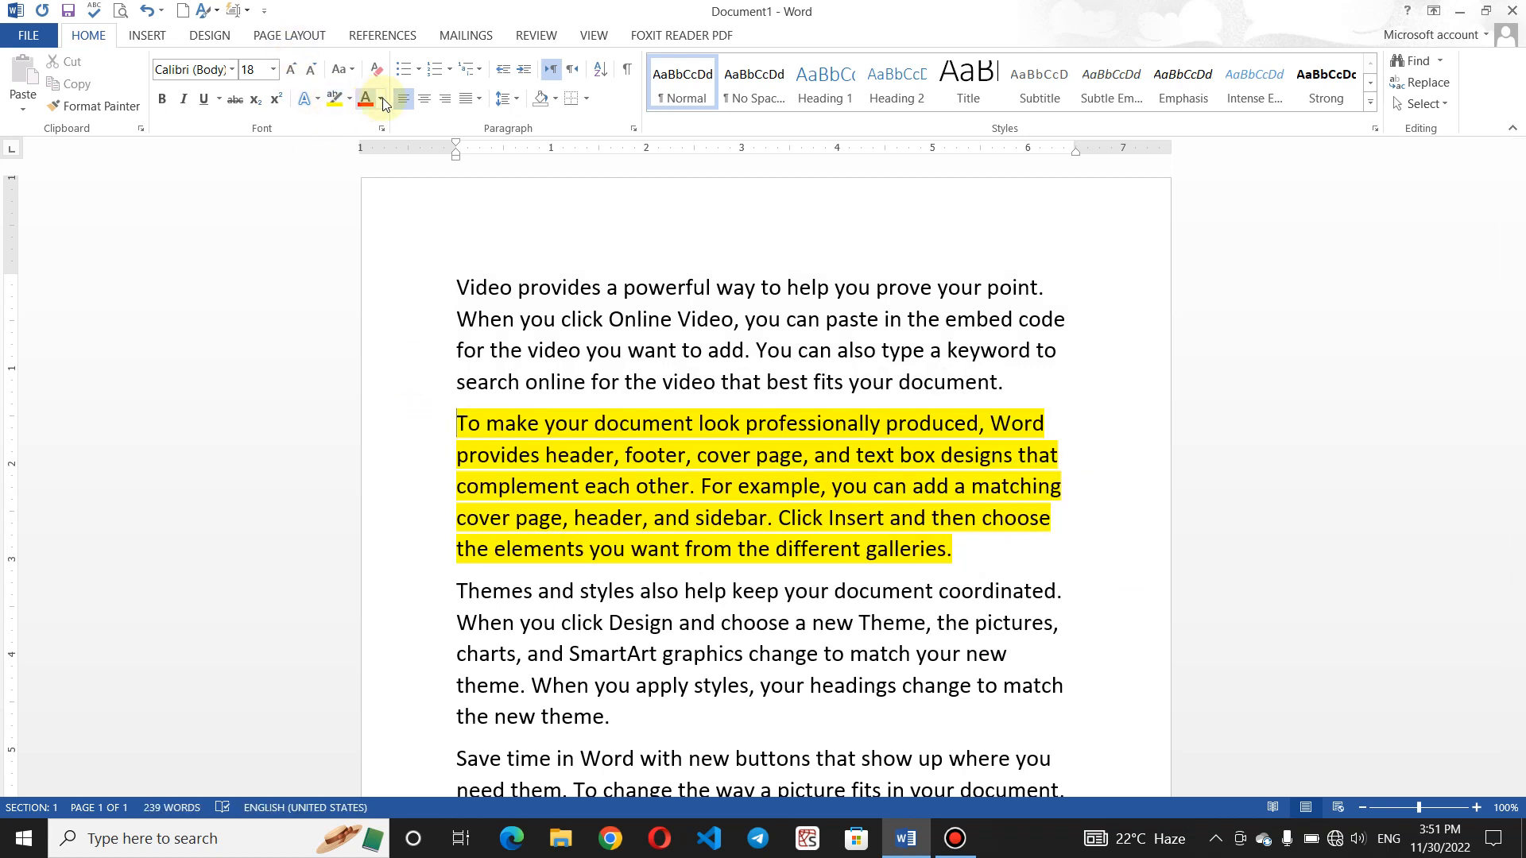
click(857, 415)
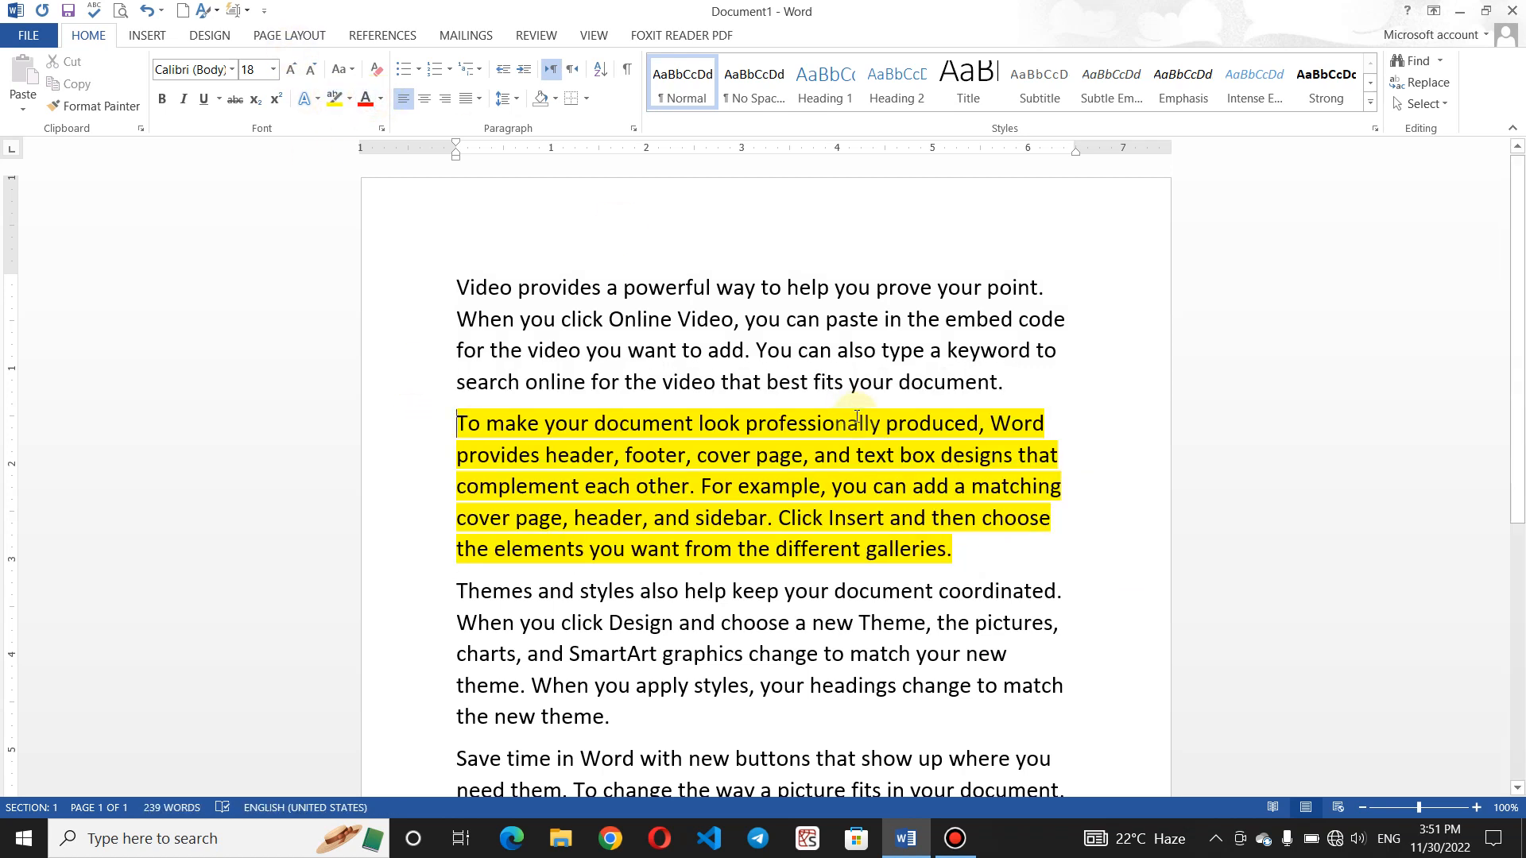
click(907, 483)
click(925, 548)
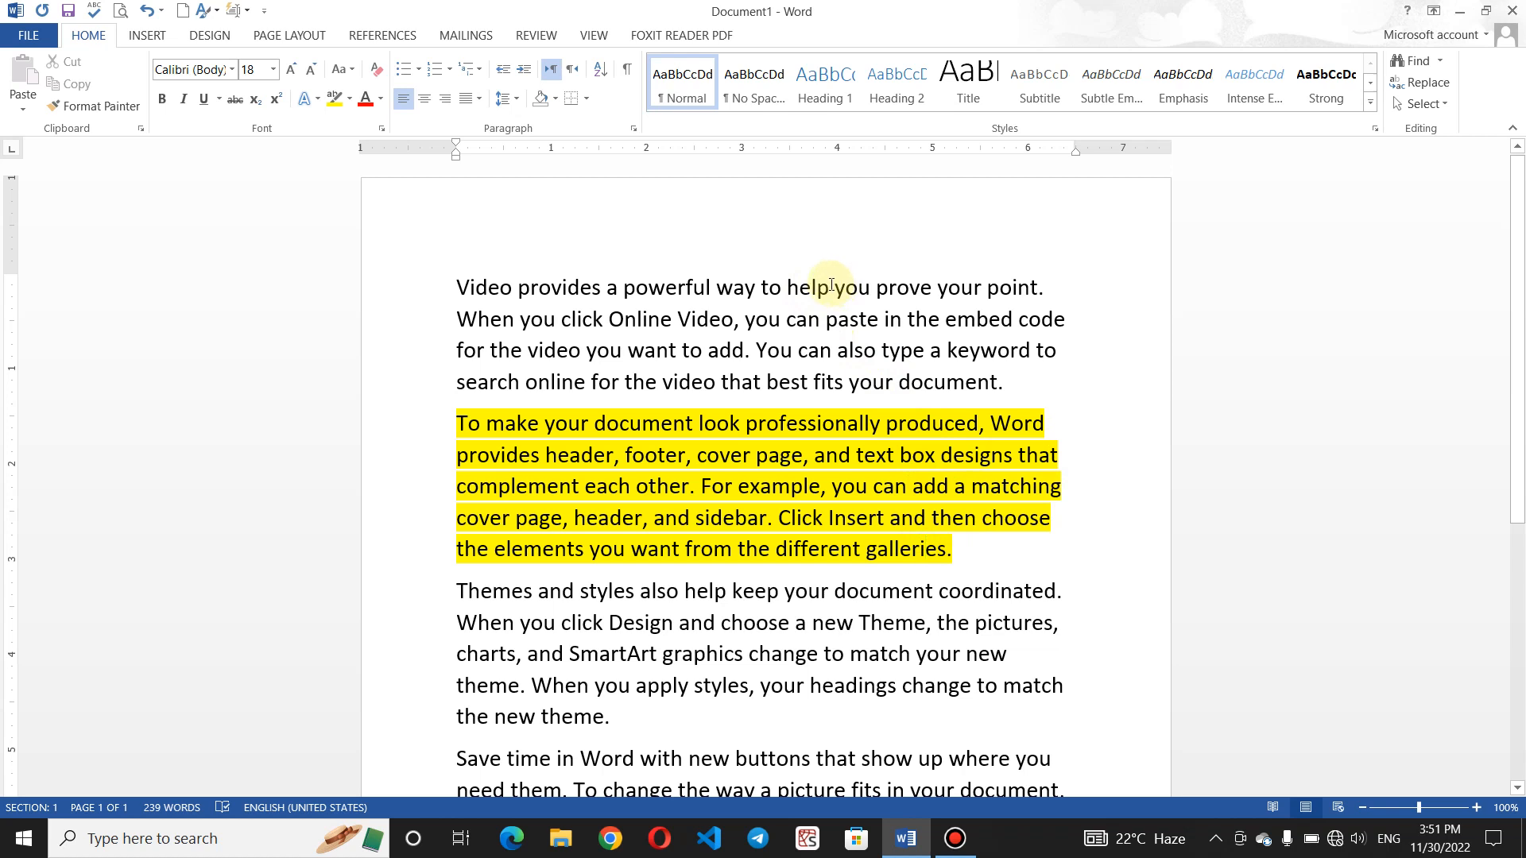
- Select the whole yellow 'To make your document look professionally produced' paragraph and cut it
drag(836, 288, 771, 285)
click(769, 290)
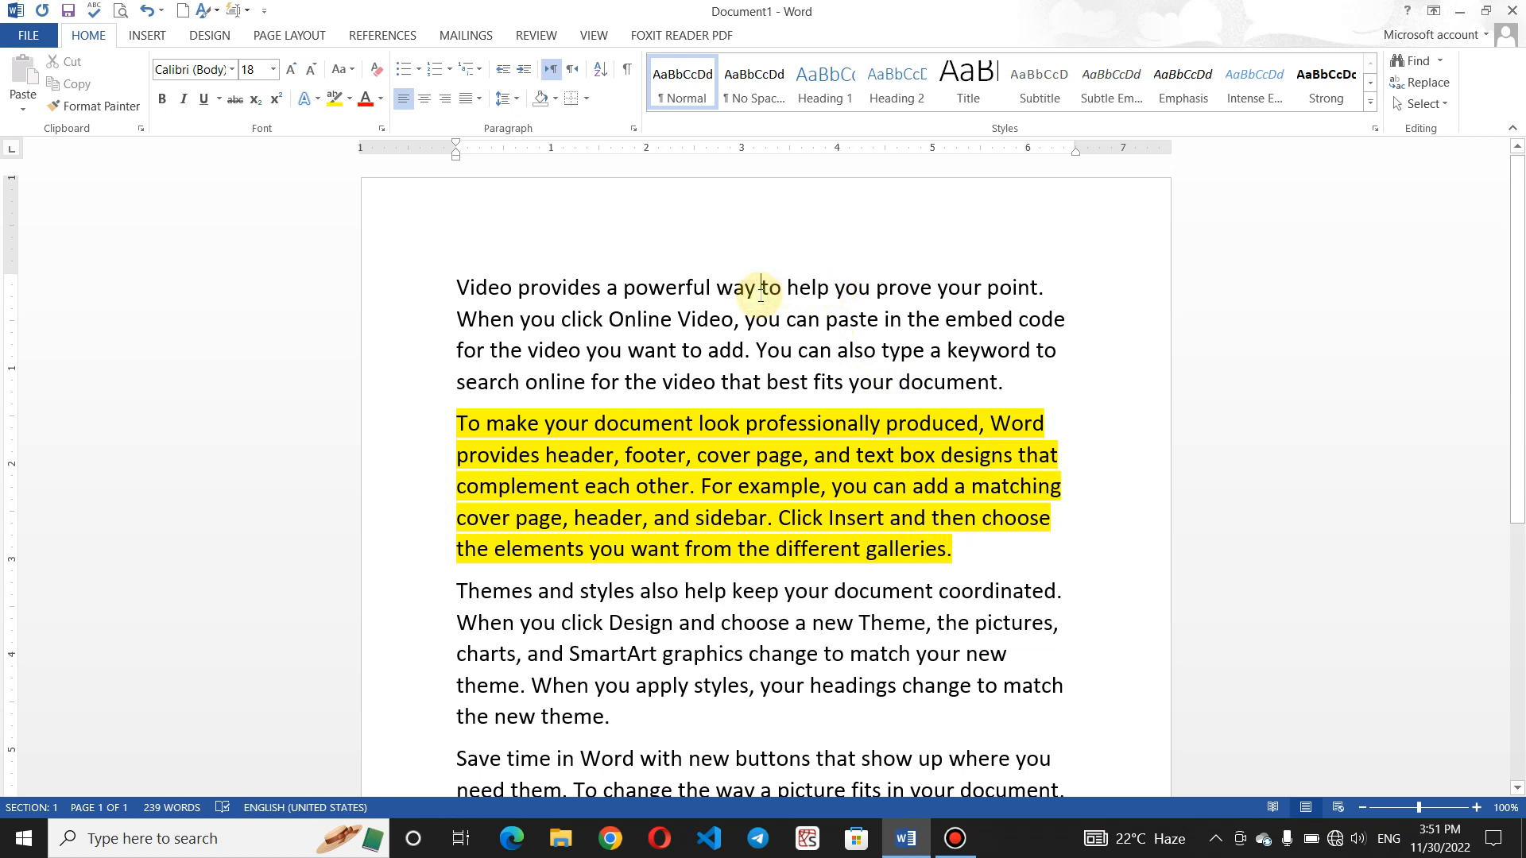
click(969, 527)
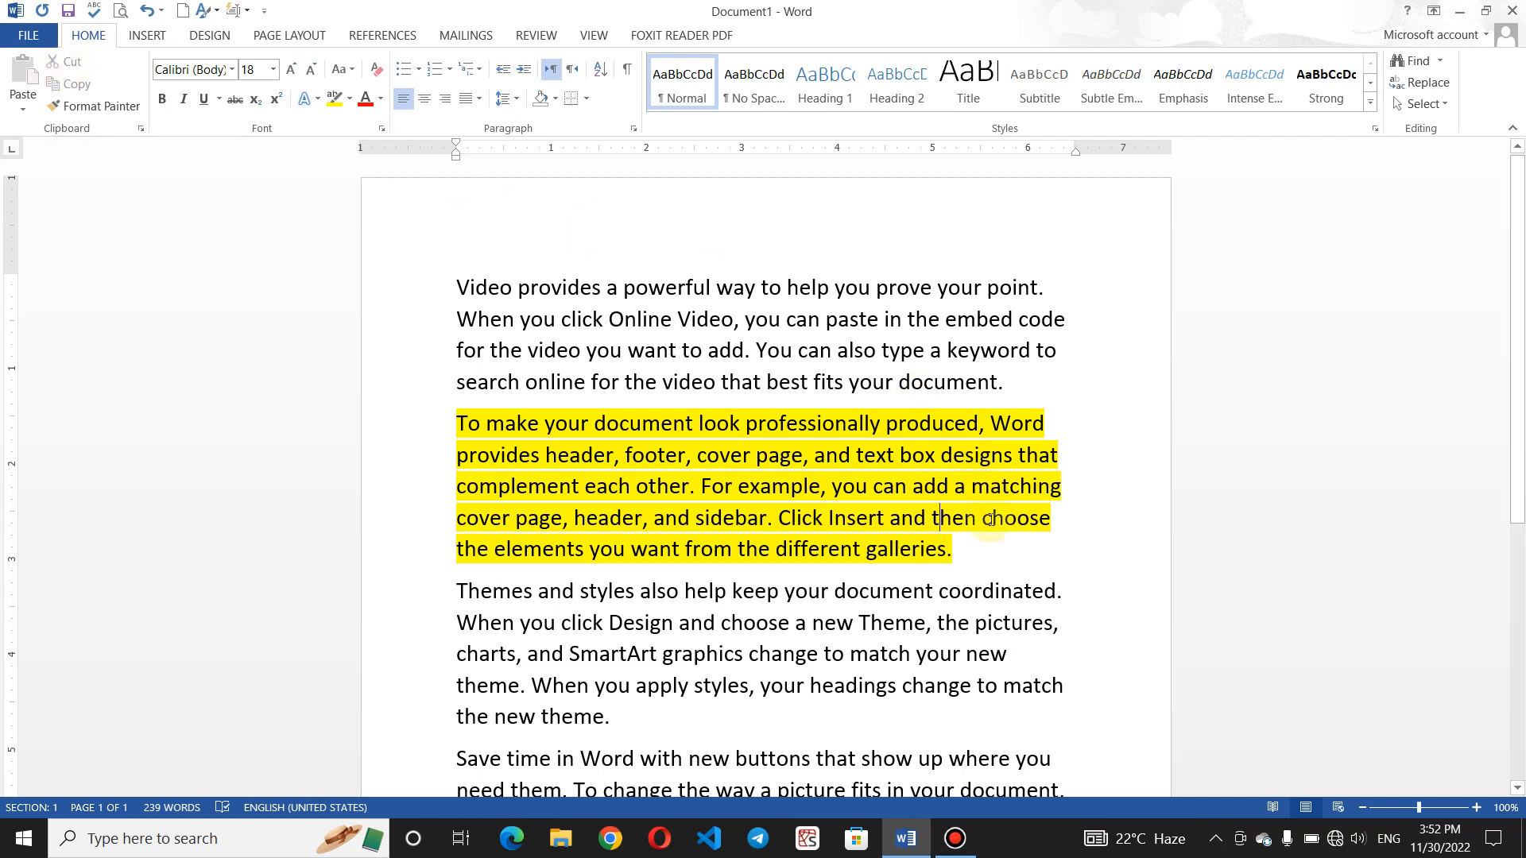
click(978, 547)
drag(978, 546, 437, 442)
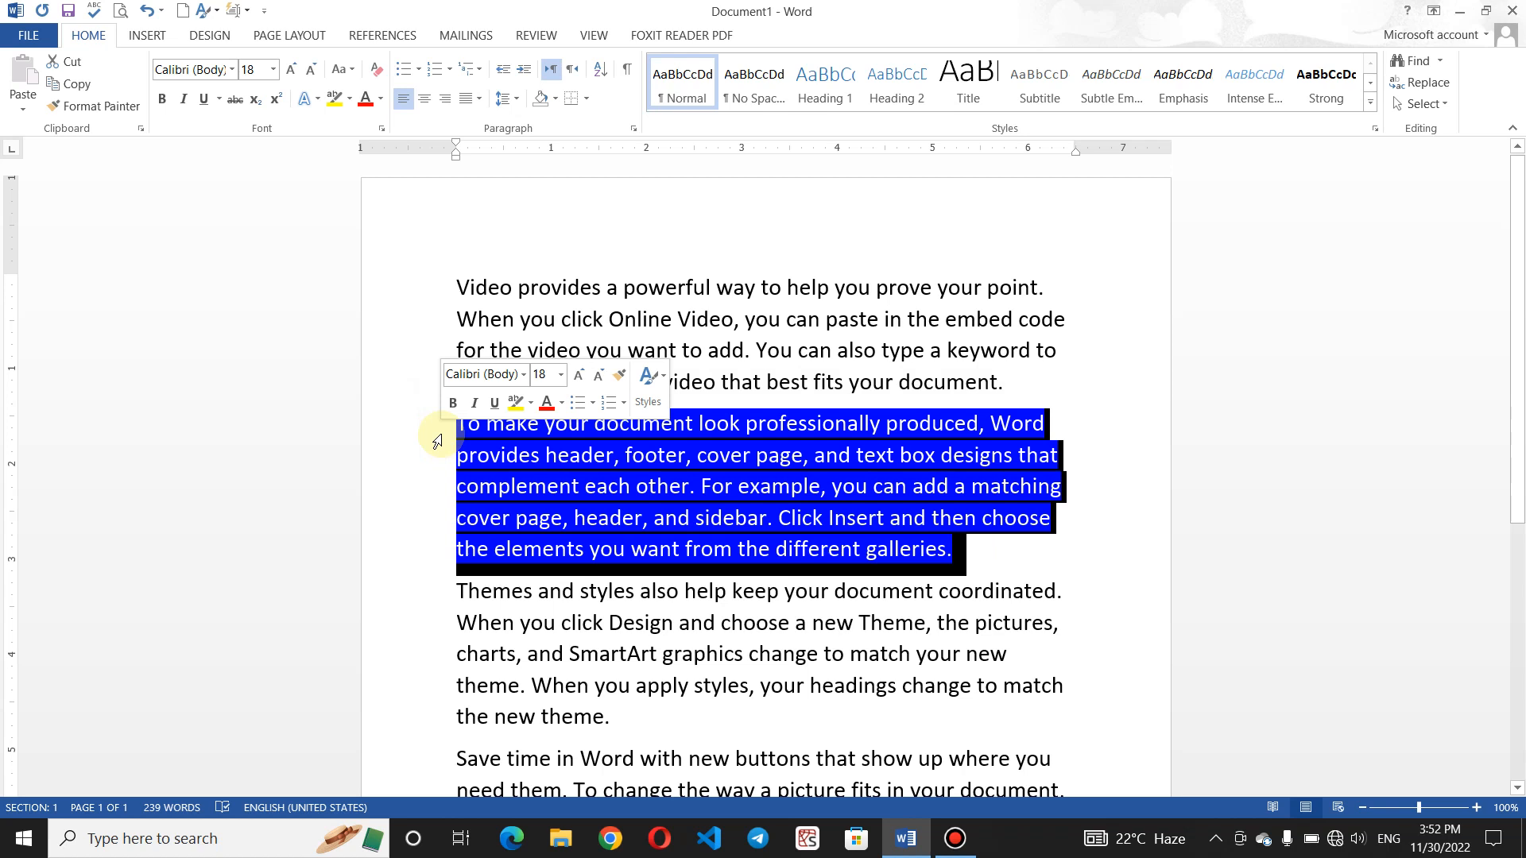
click(1009, 555)
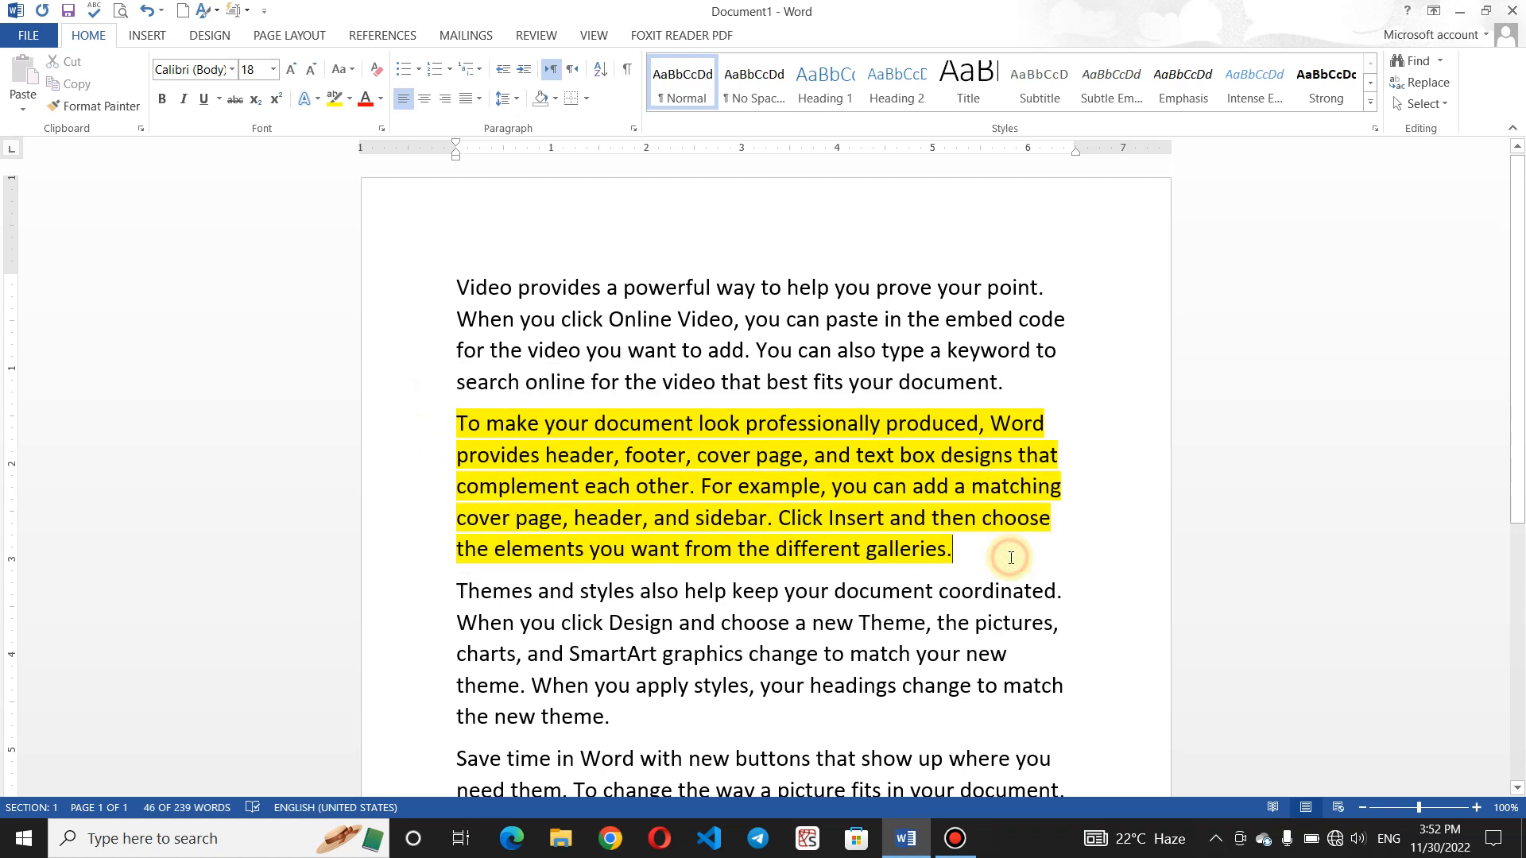
drag(970, 551, 398, 432)
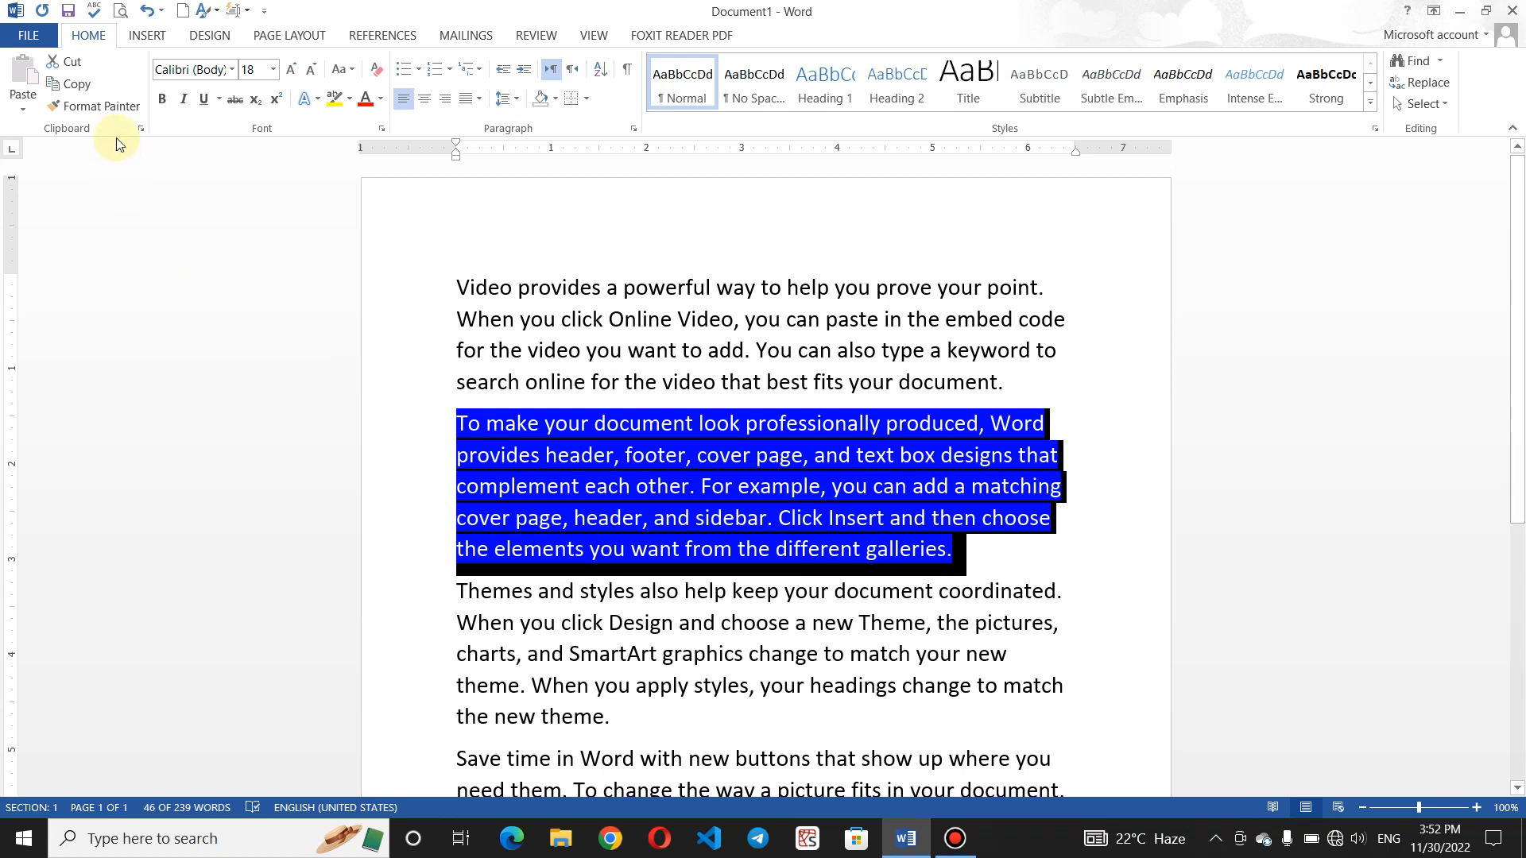
click(65, 62)
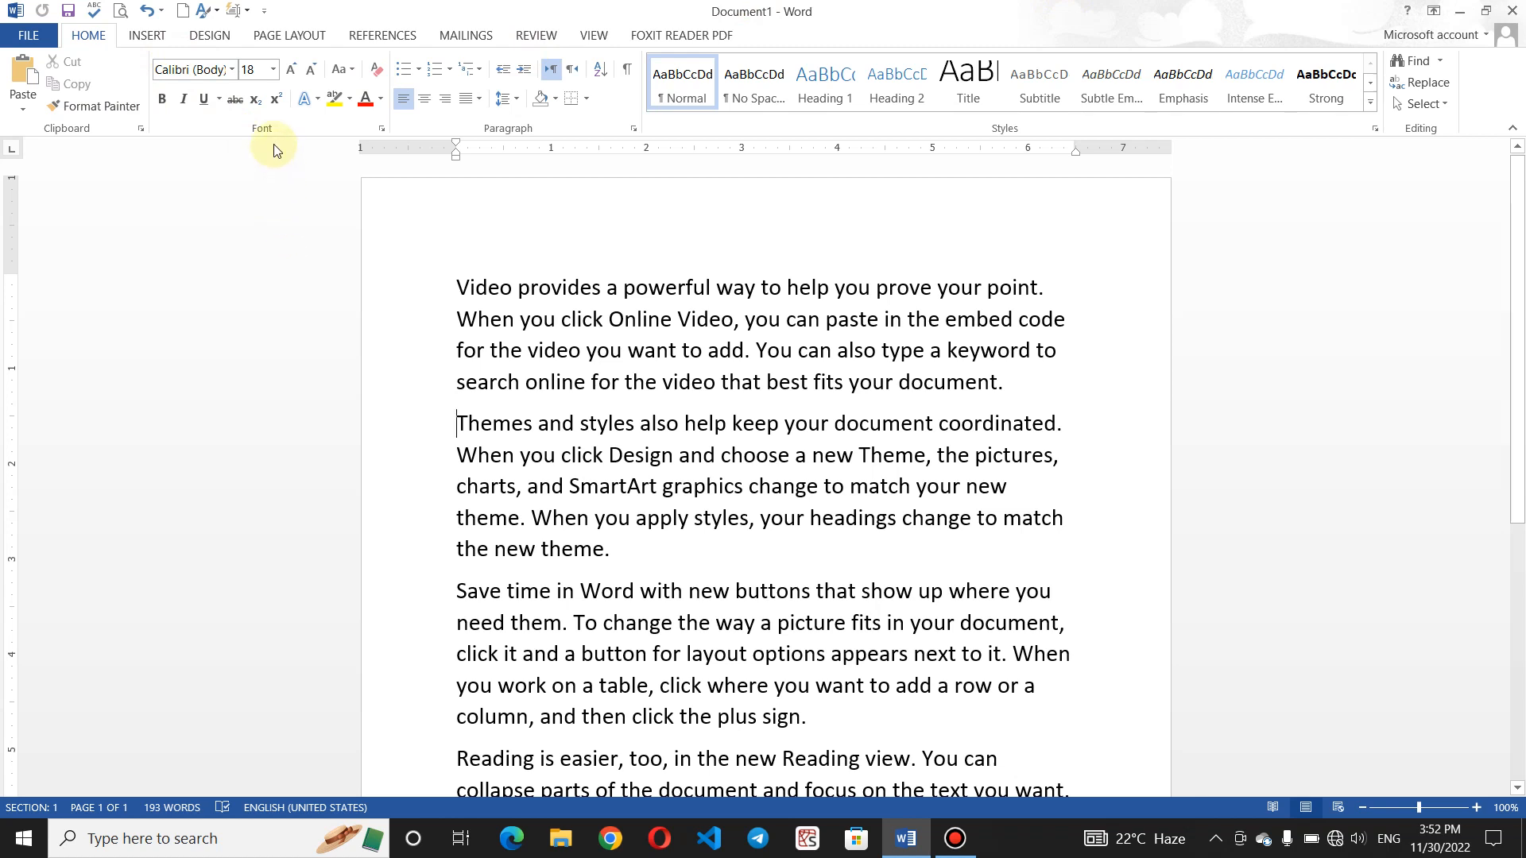
- Undo the cut so the yellow paragraph returns after the first paragraph
click(146, 9)
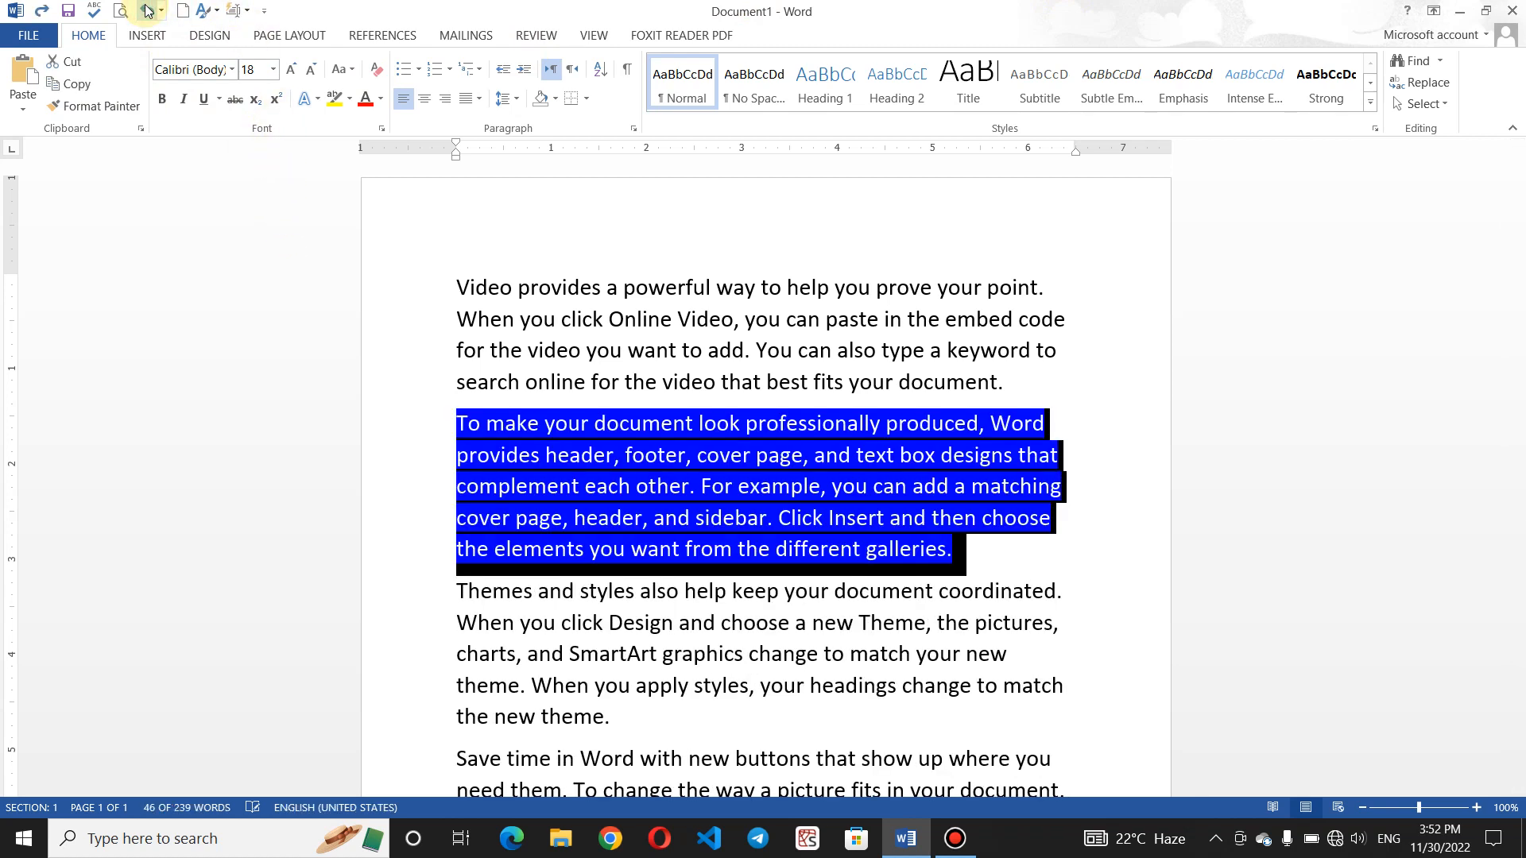
click(729, 422)
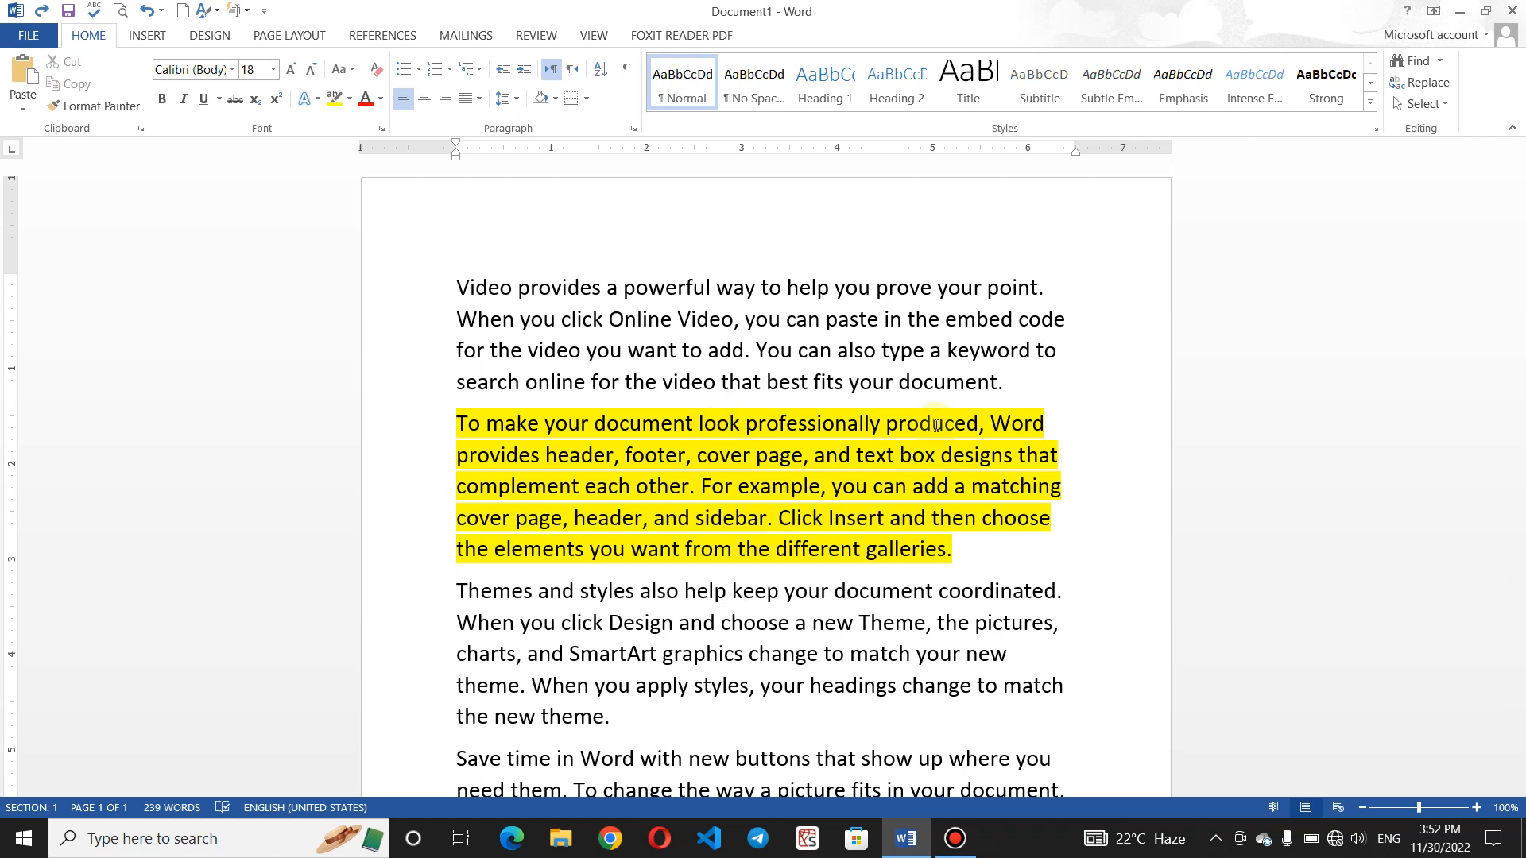
click(964, 562)
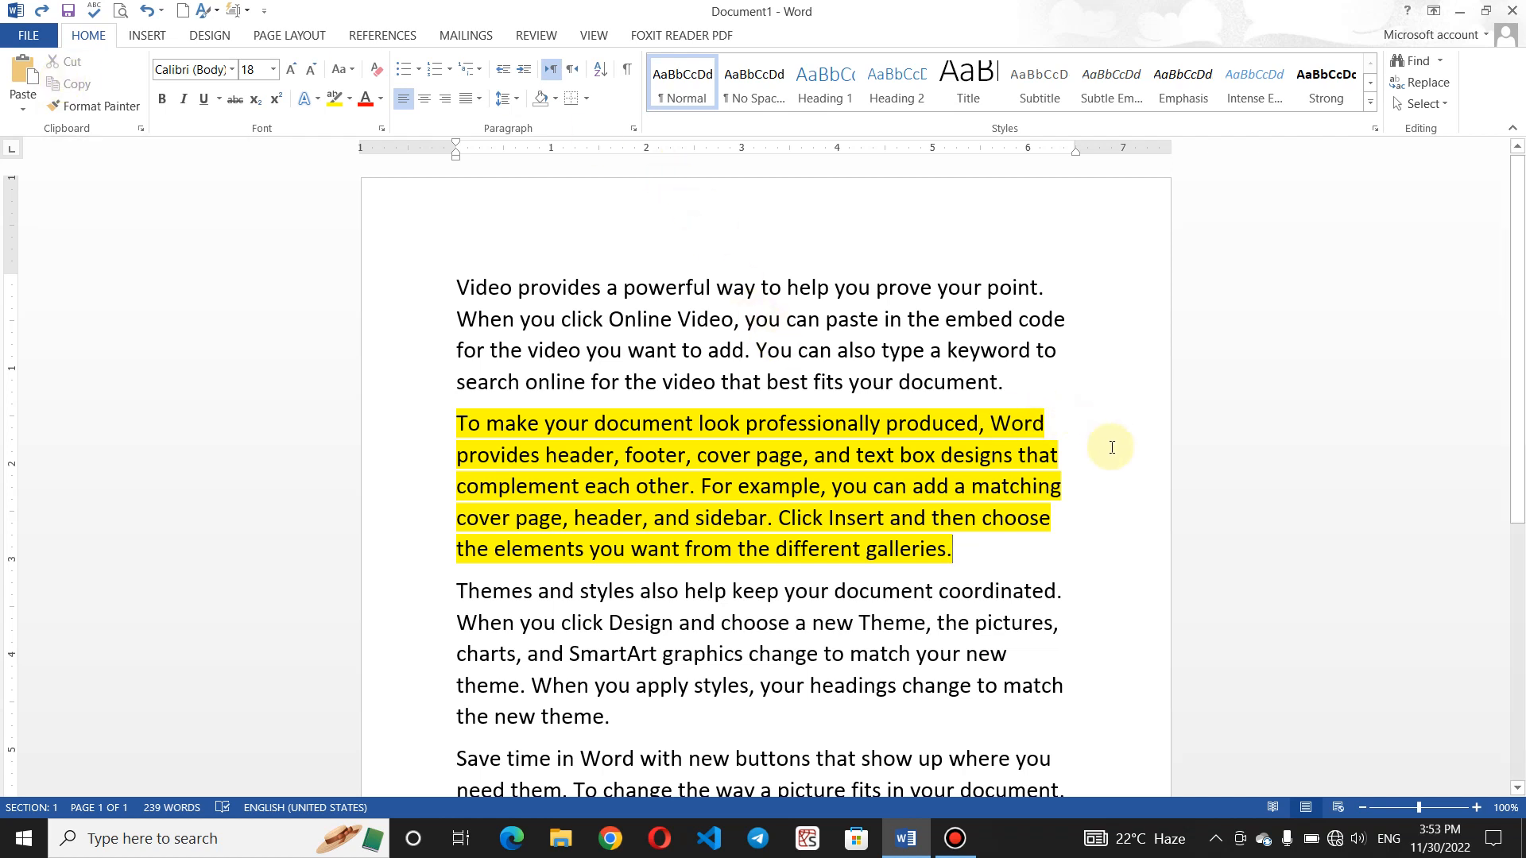
- Copy the yellow paragraph below 'the new theme.', then cut the original above it
drag(981, 555, 403, 419)
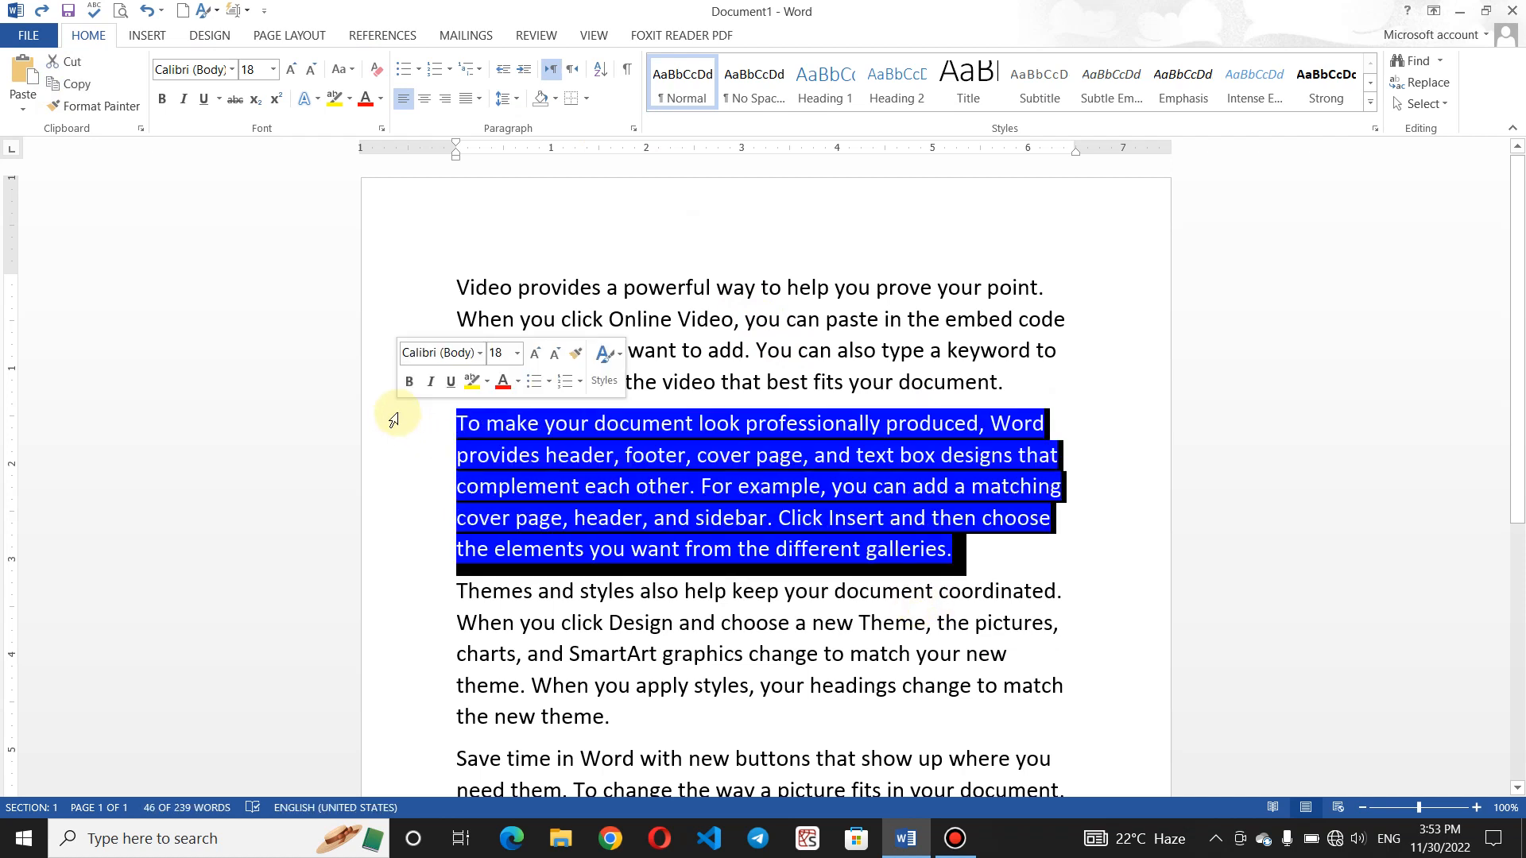
click(70, 84)
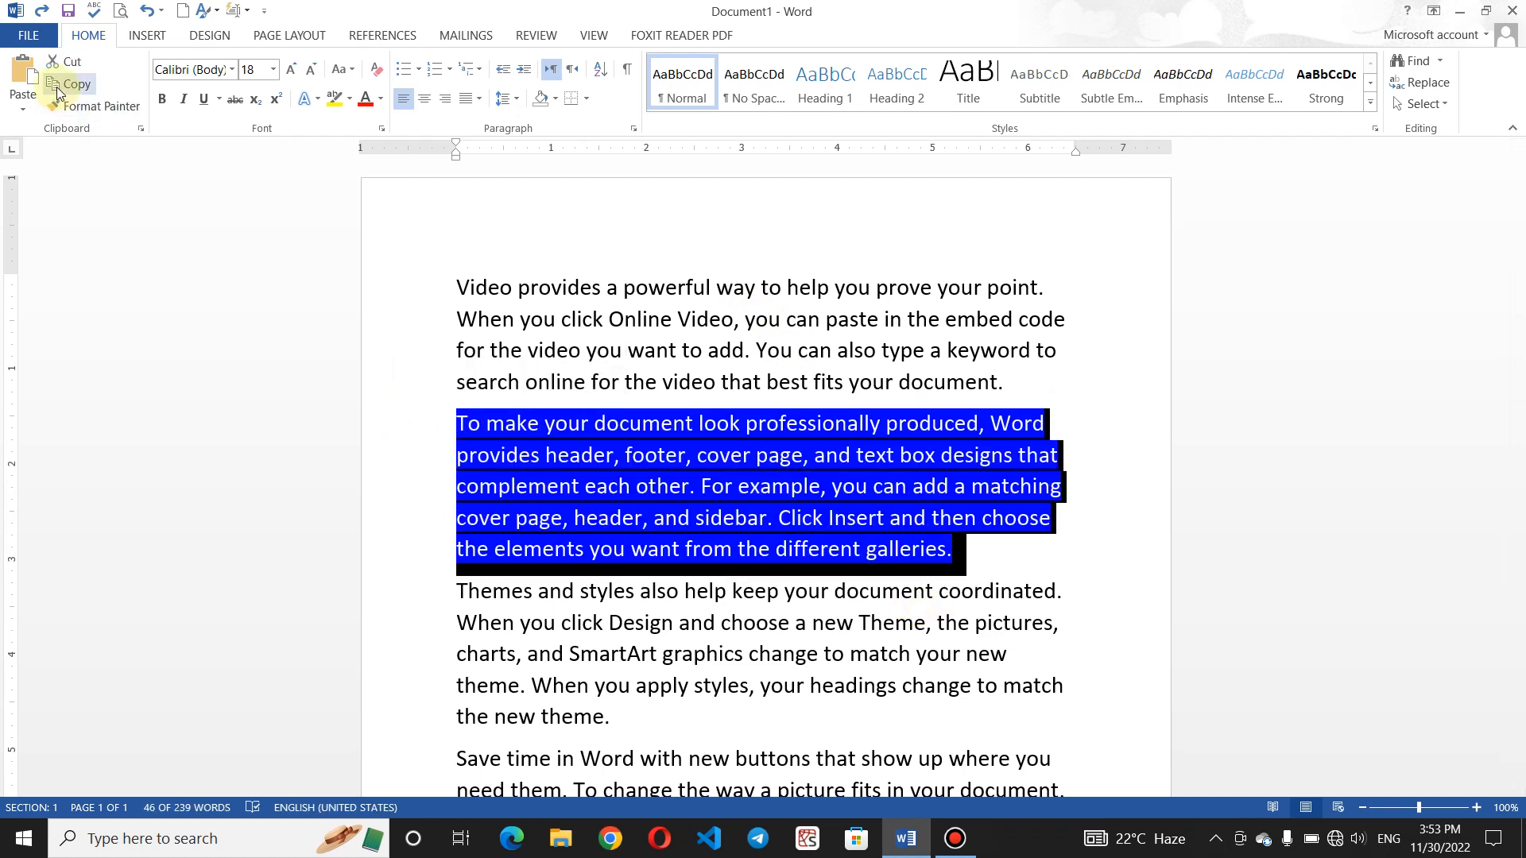
click(649, 376)
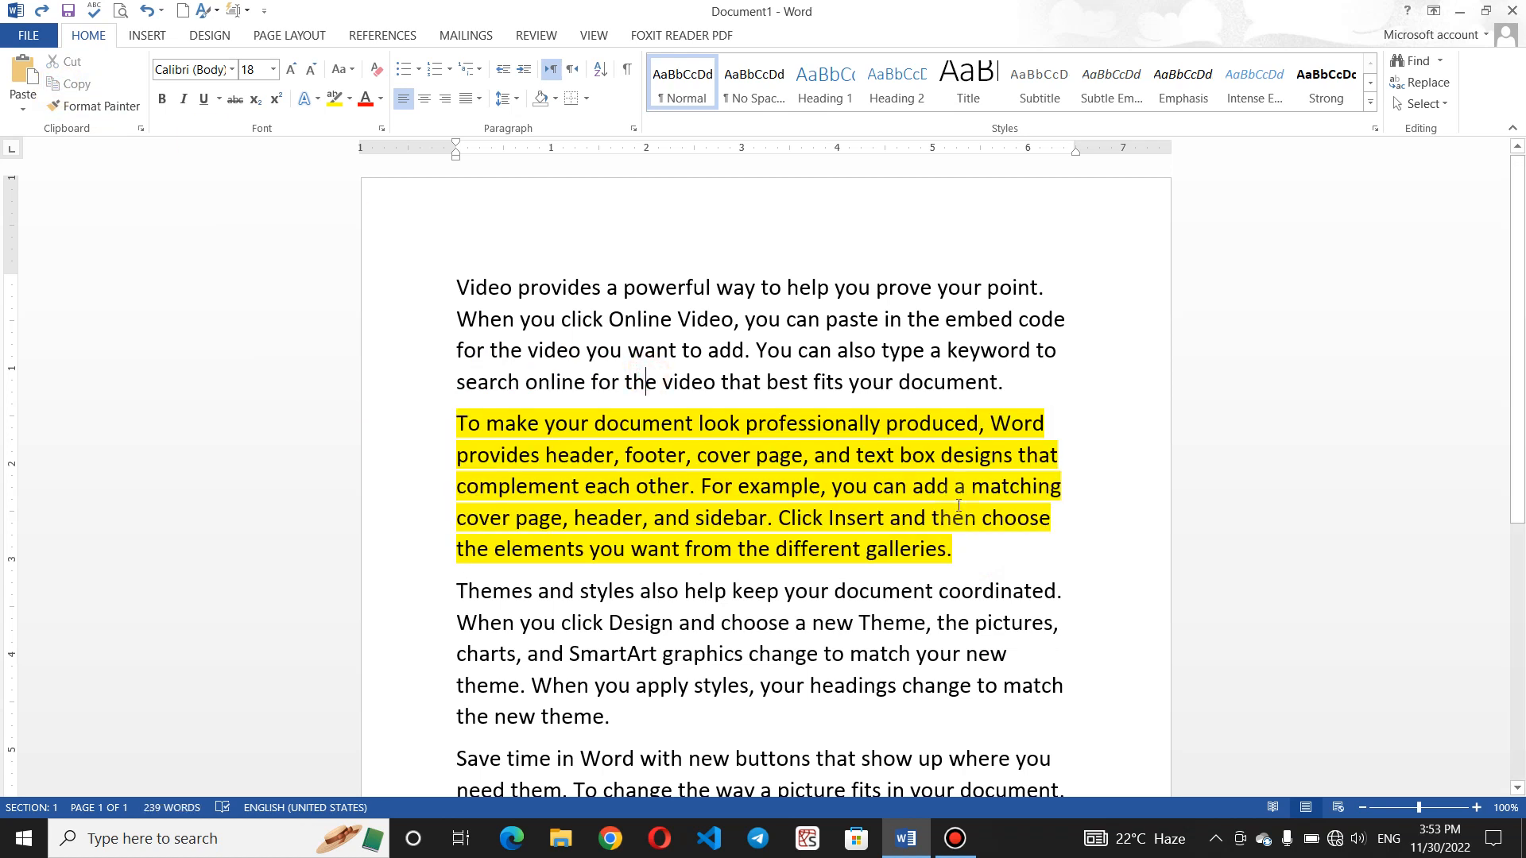
click(633, 718)
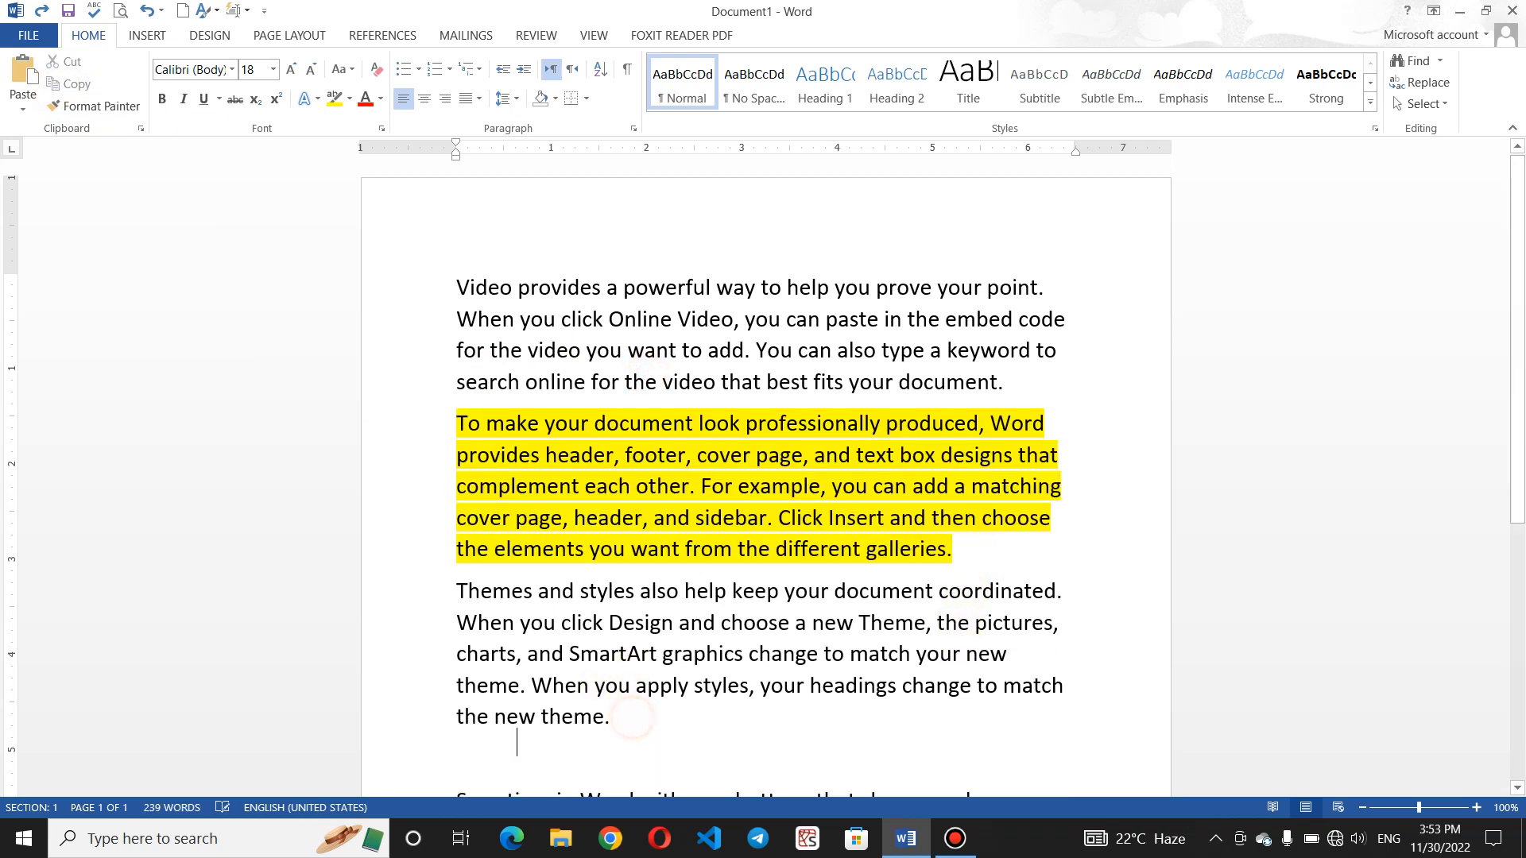
key(Return)
key(ctrl+v)
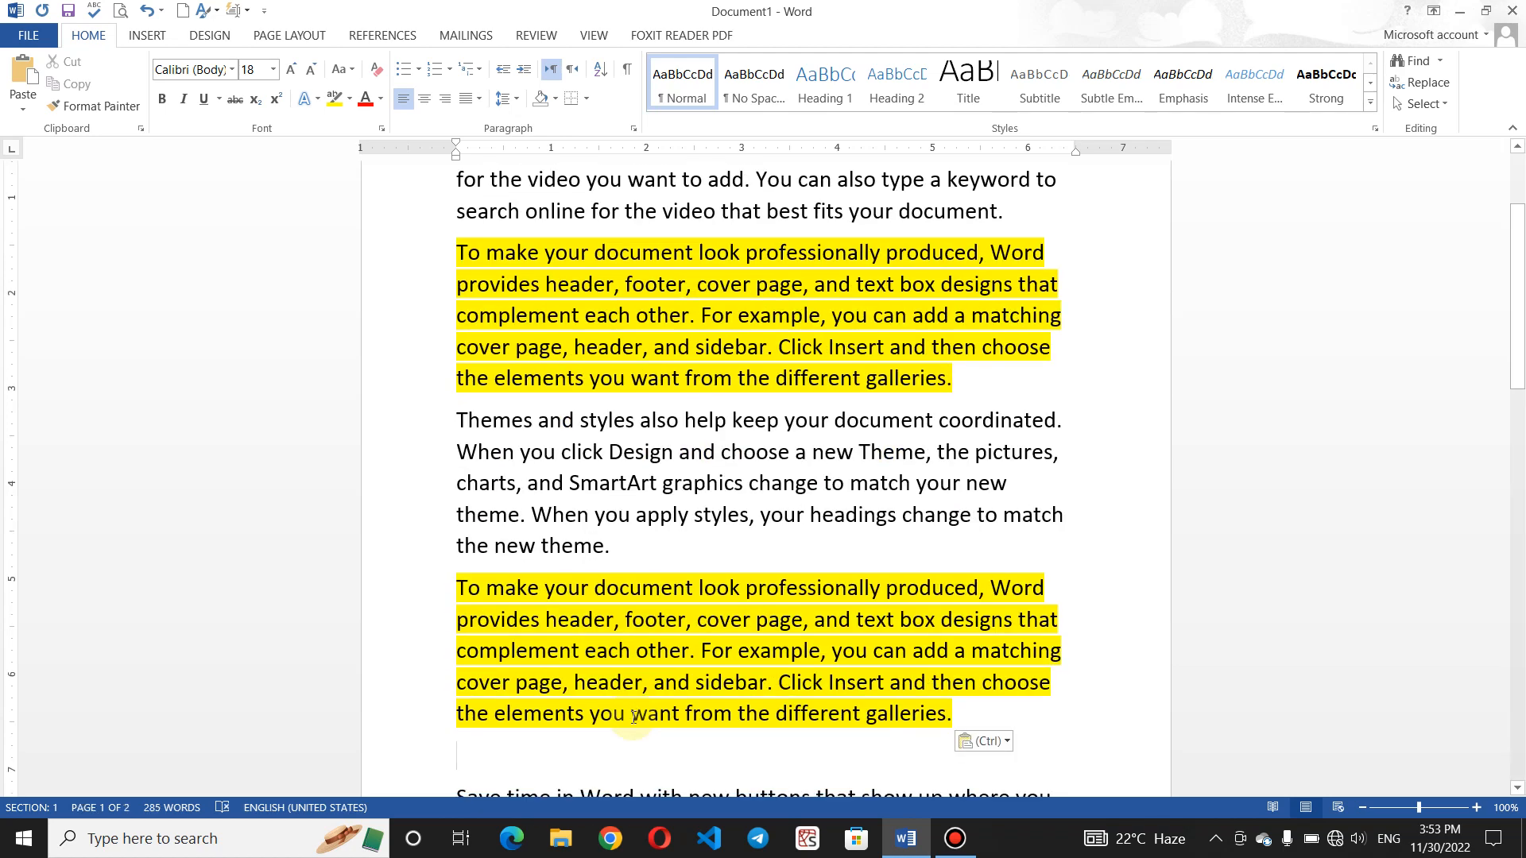
key(BackSpace)
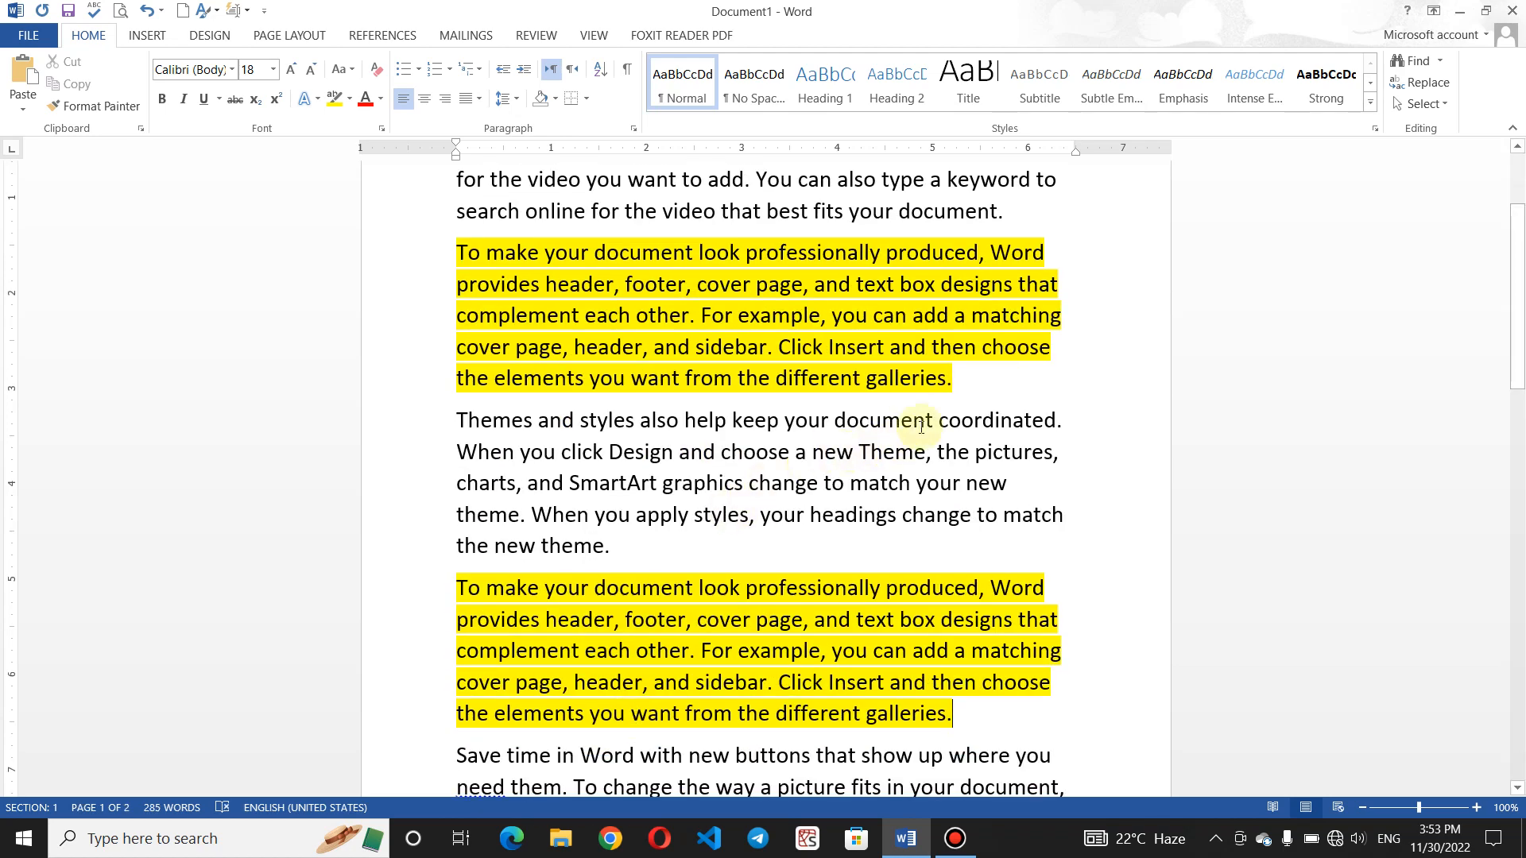
drag(973, 388, 422, 246)
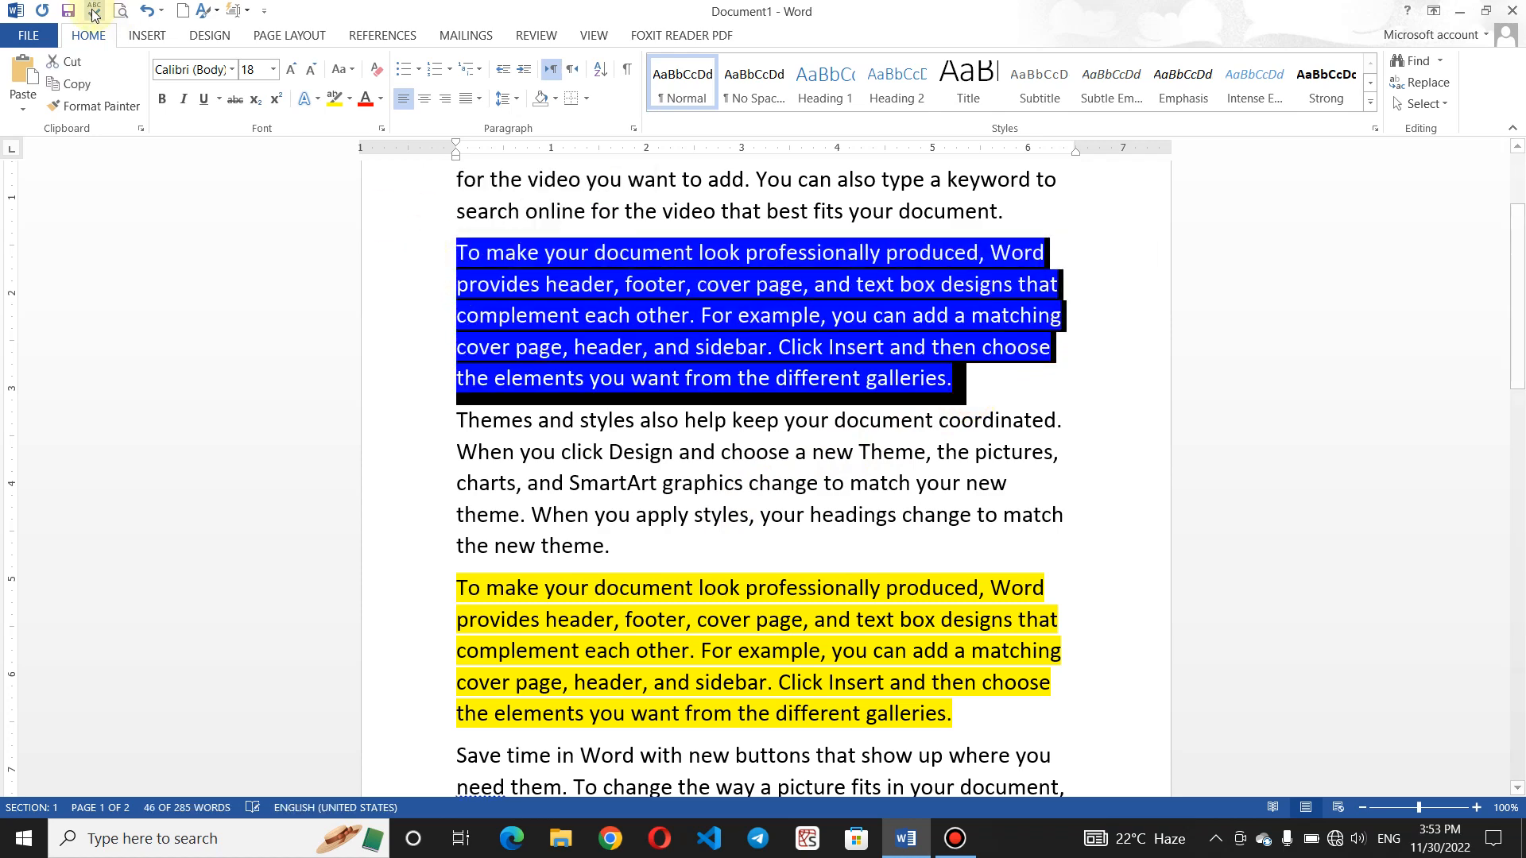
click(67, 62)
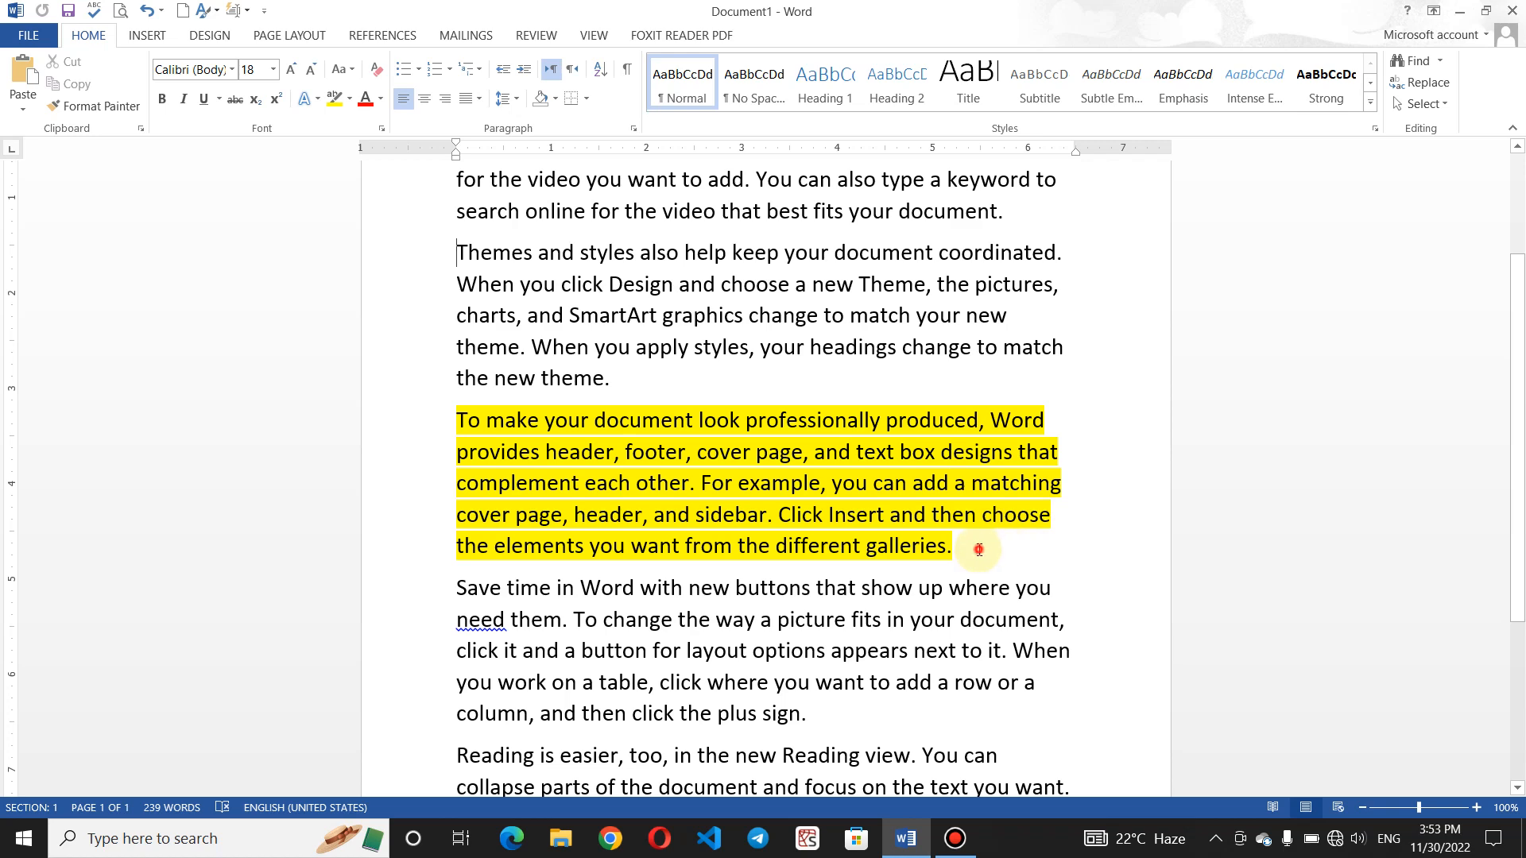
- Cut the yellow paragraph, paste it into a new Document2, and return to Document1
drag(963, 547, 465, 417)
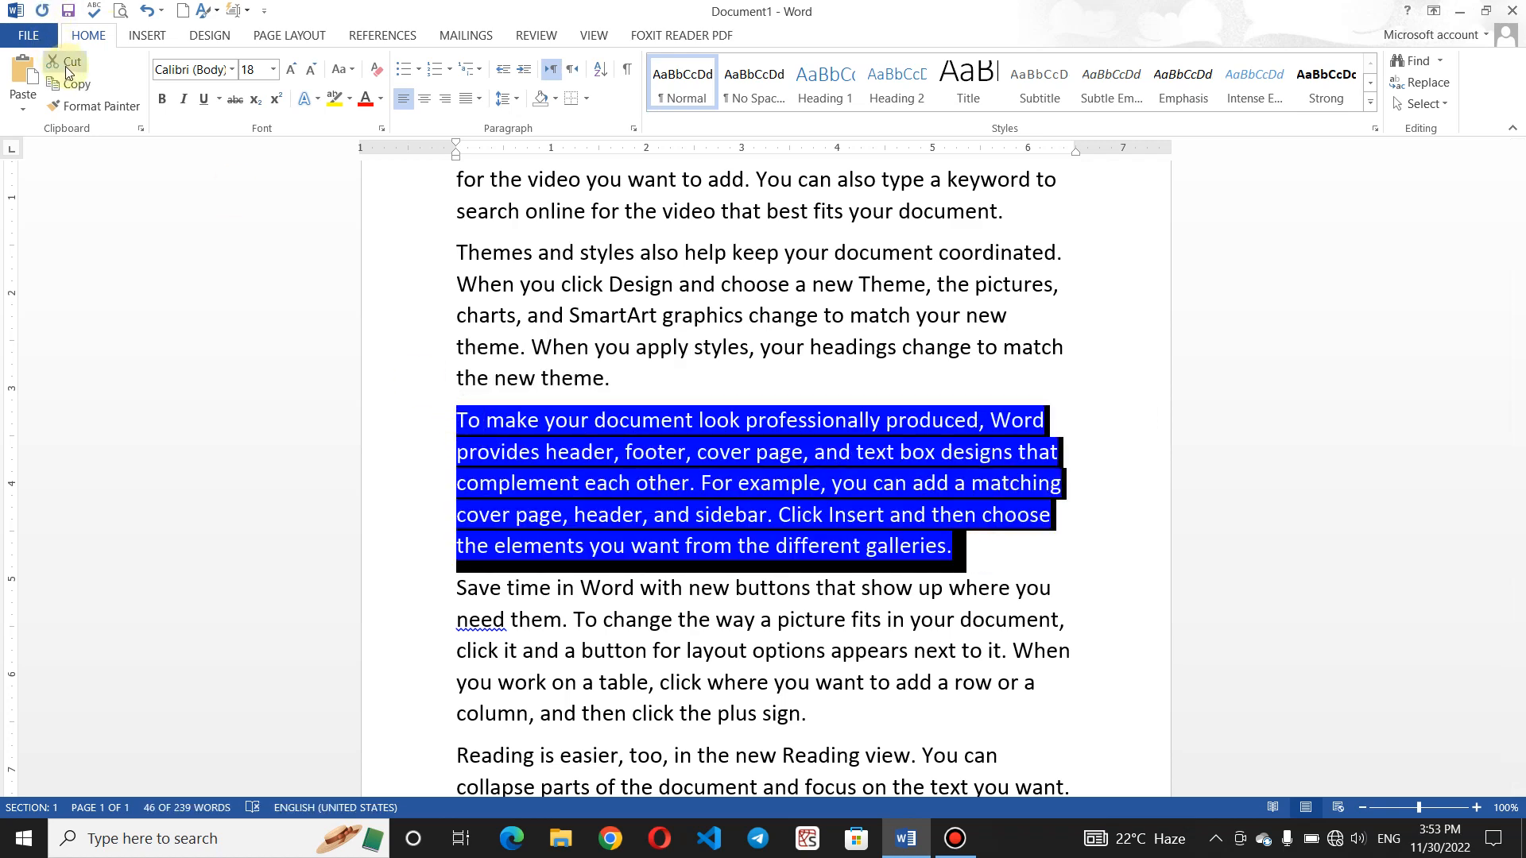
click(67, 62)
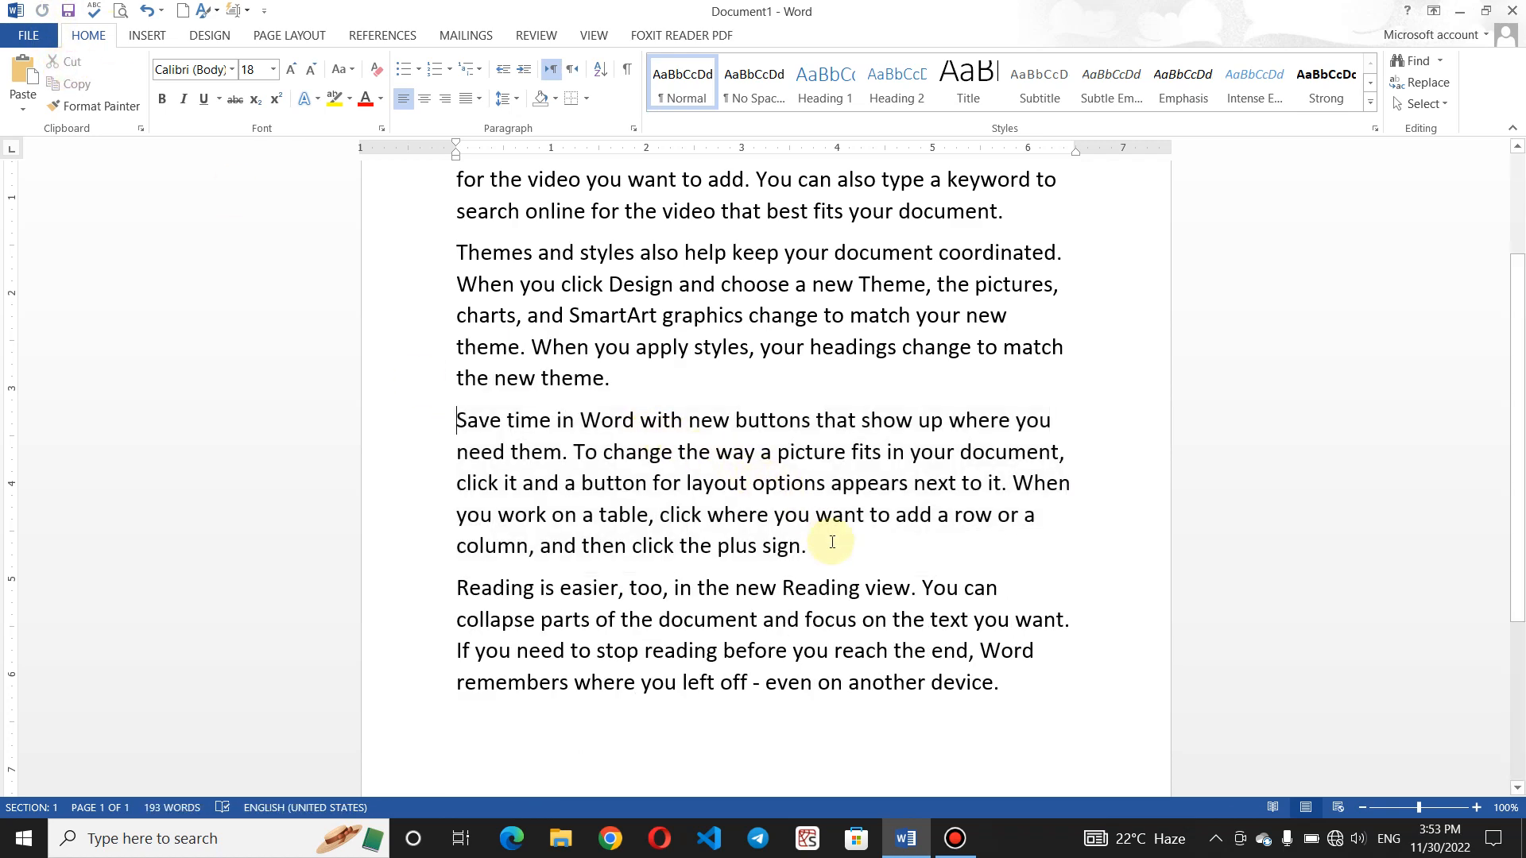
key(ctrl+n)
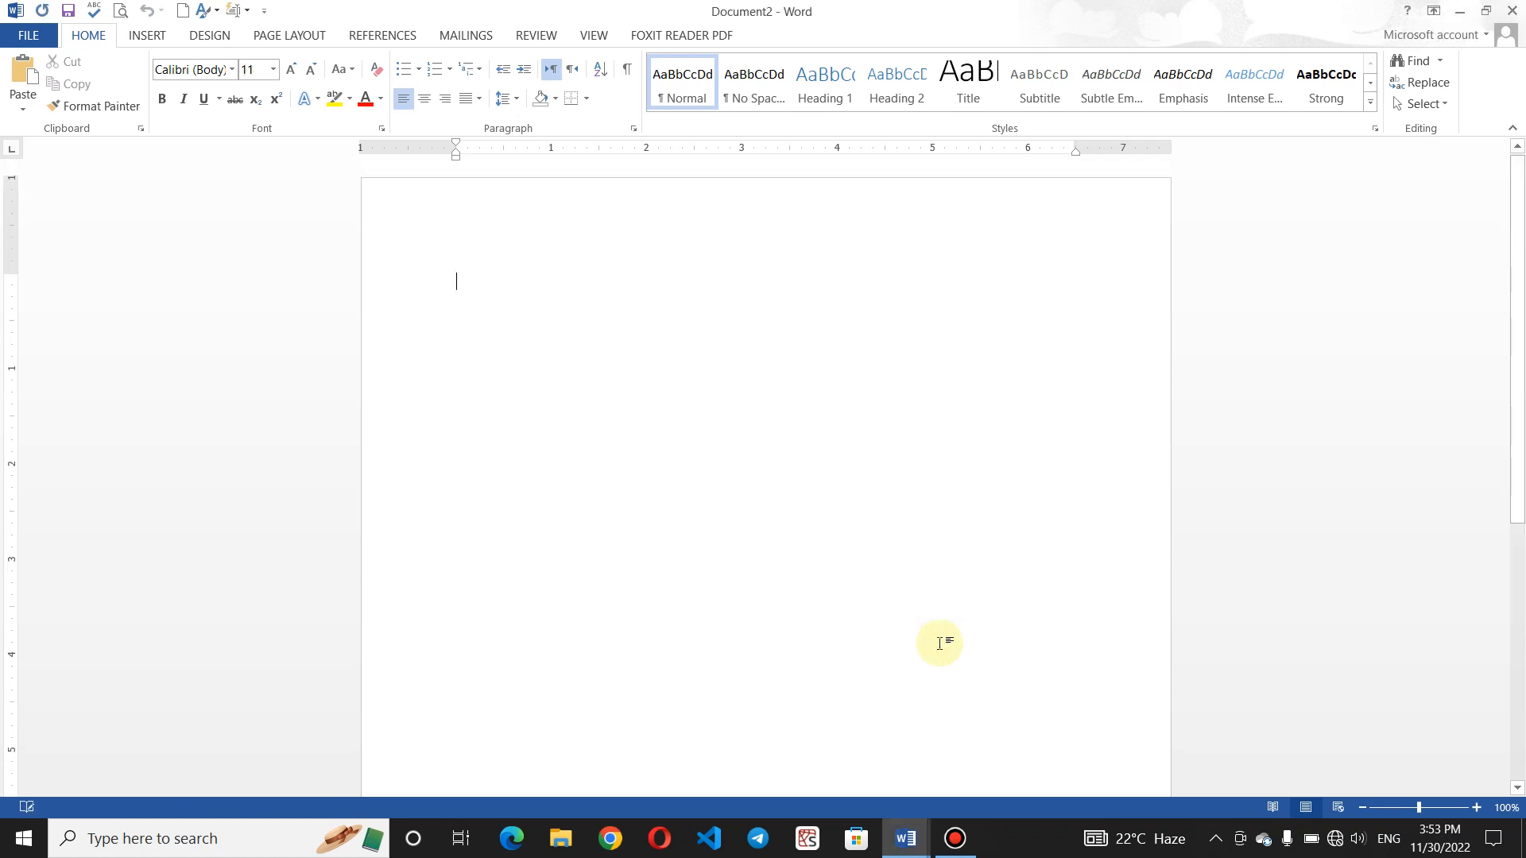
key(ctrl+v)
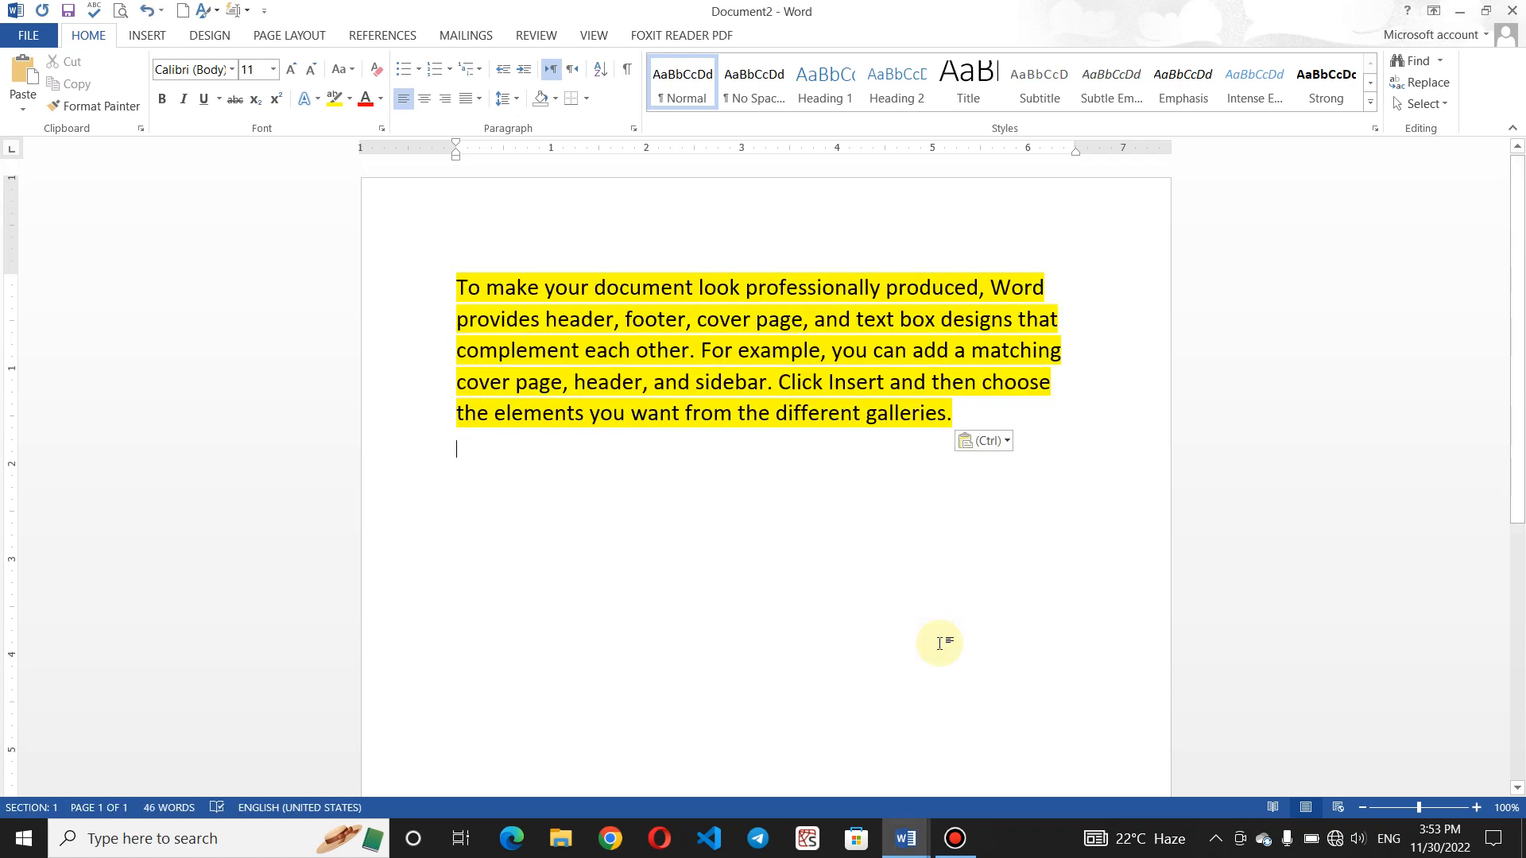
click(900, 853)
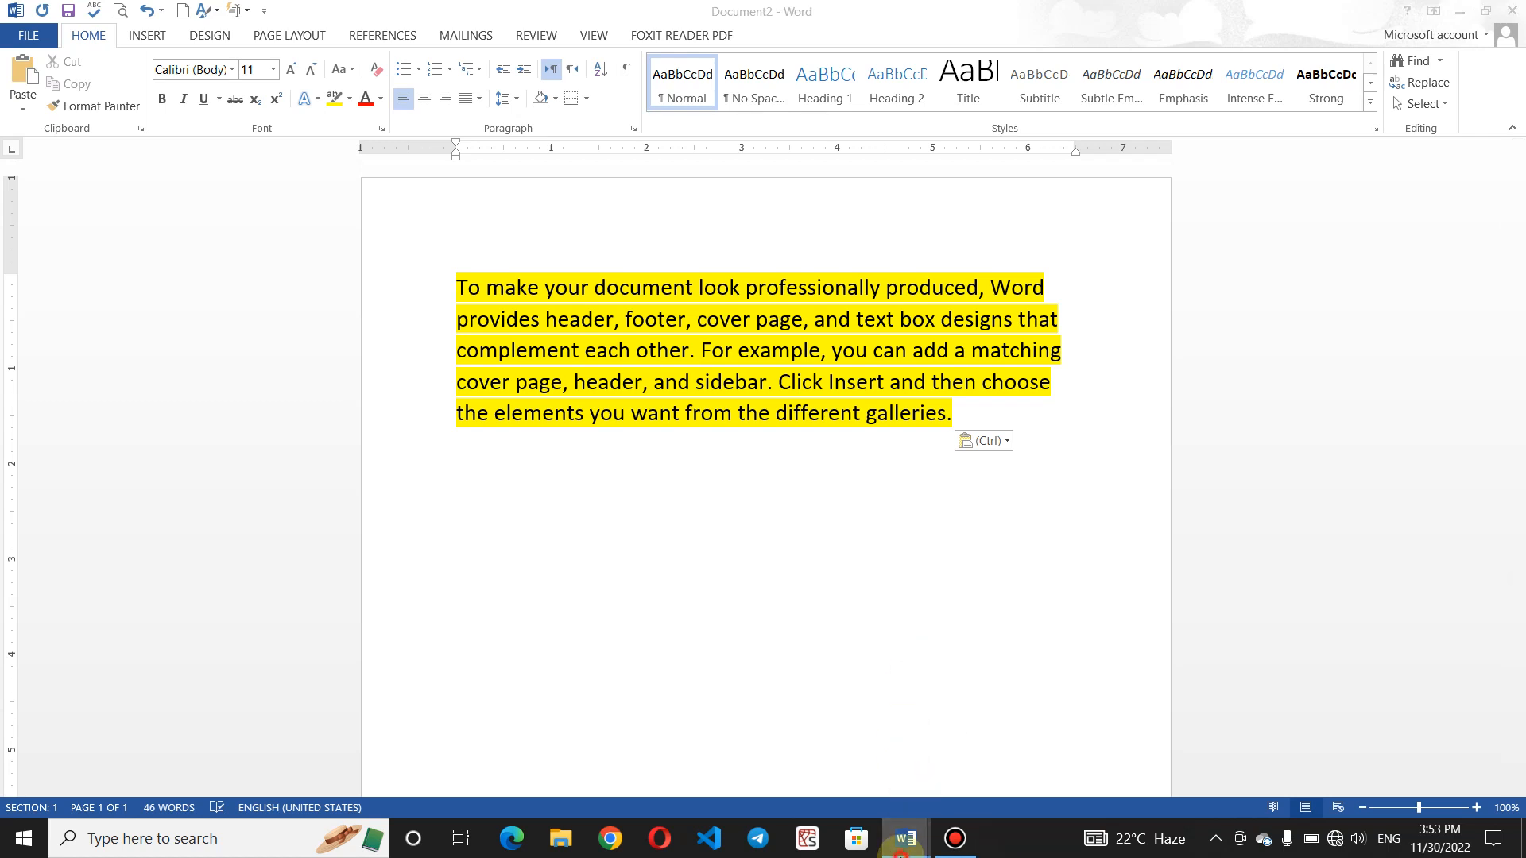
click(855, 735)
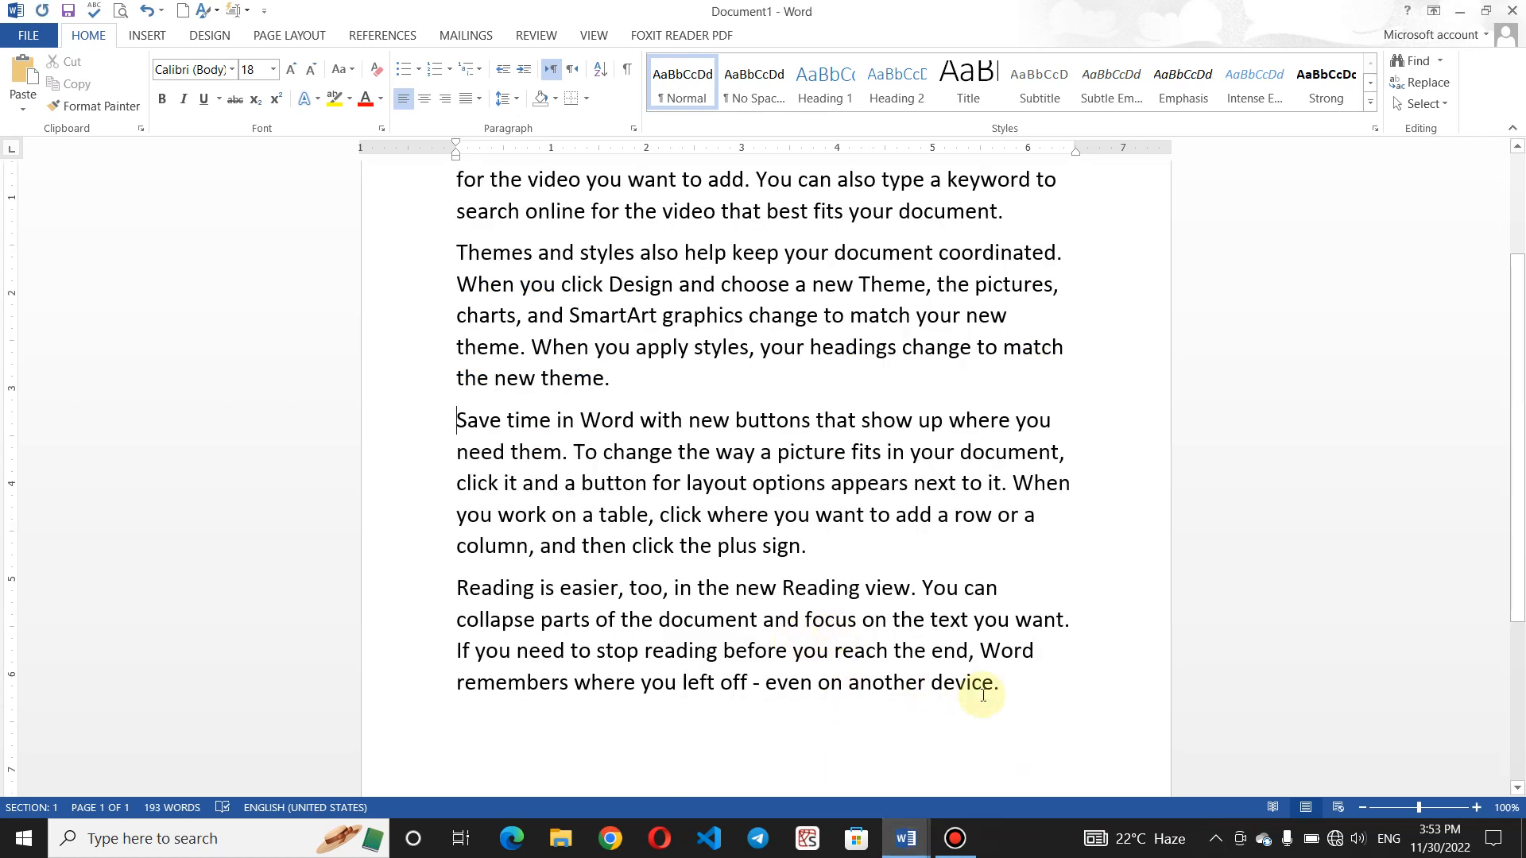
- Paste Document1's last two paragraphs into Document2, then select its yellow first paragraph
drag(1000, 685, 403, 416)
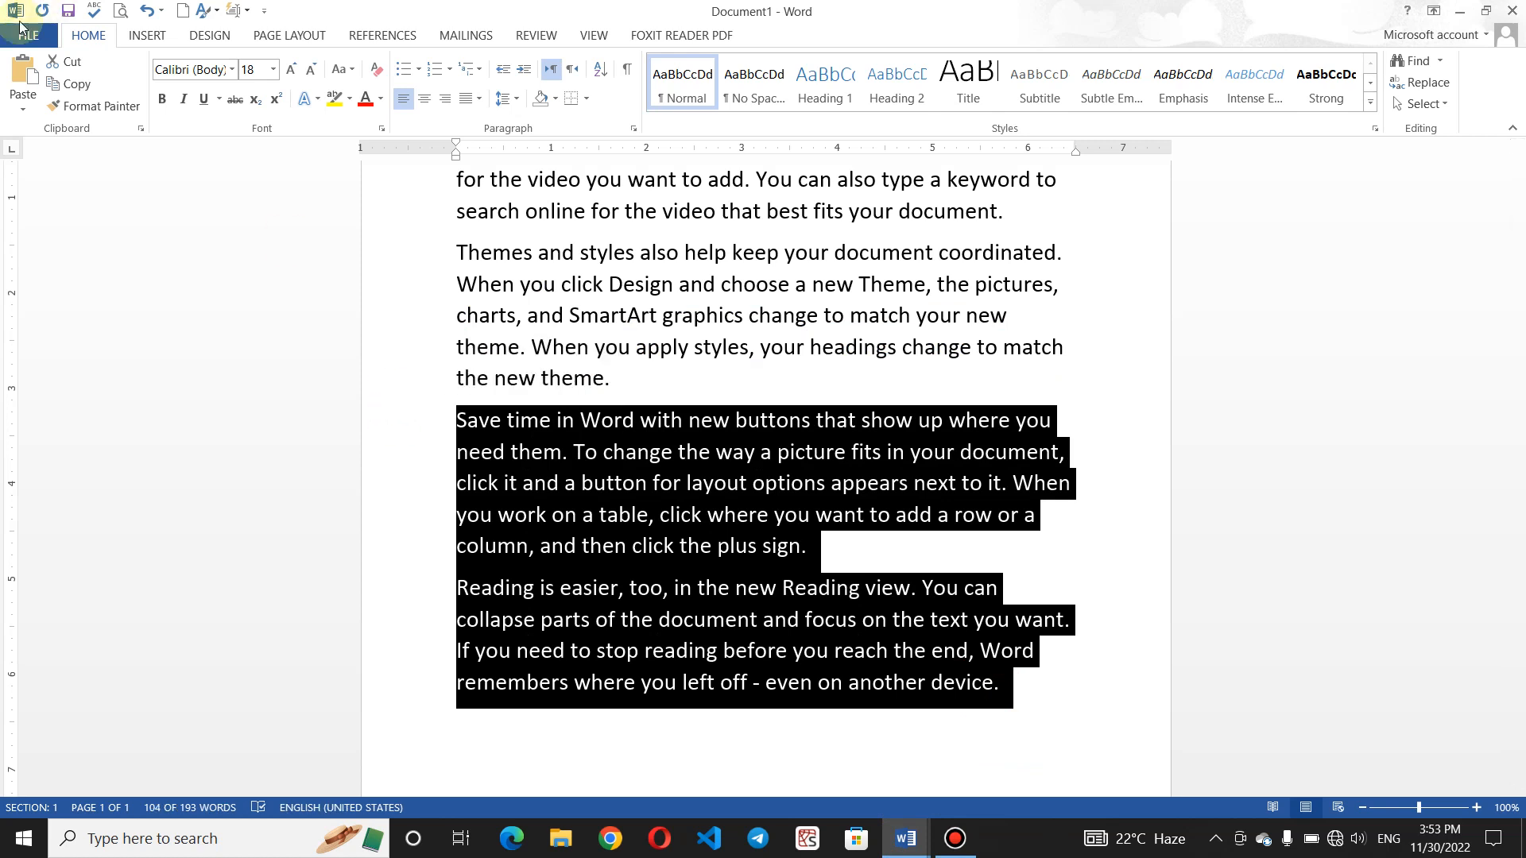
click(68, 85)
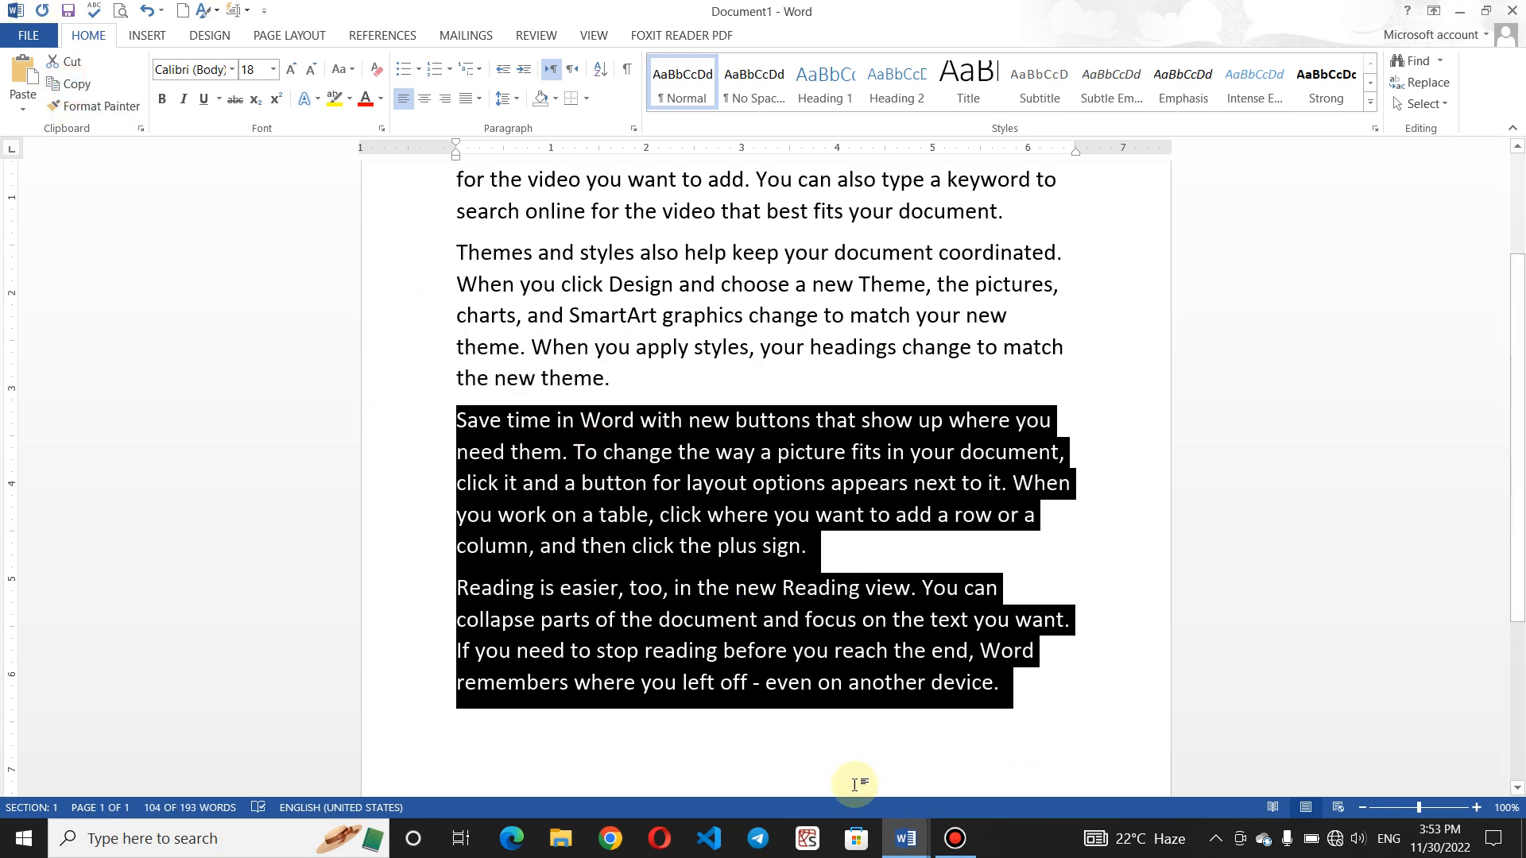
click(905, 837)
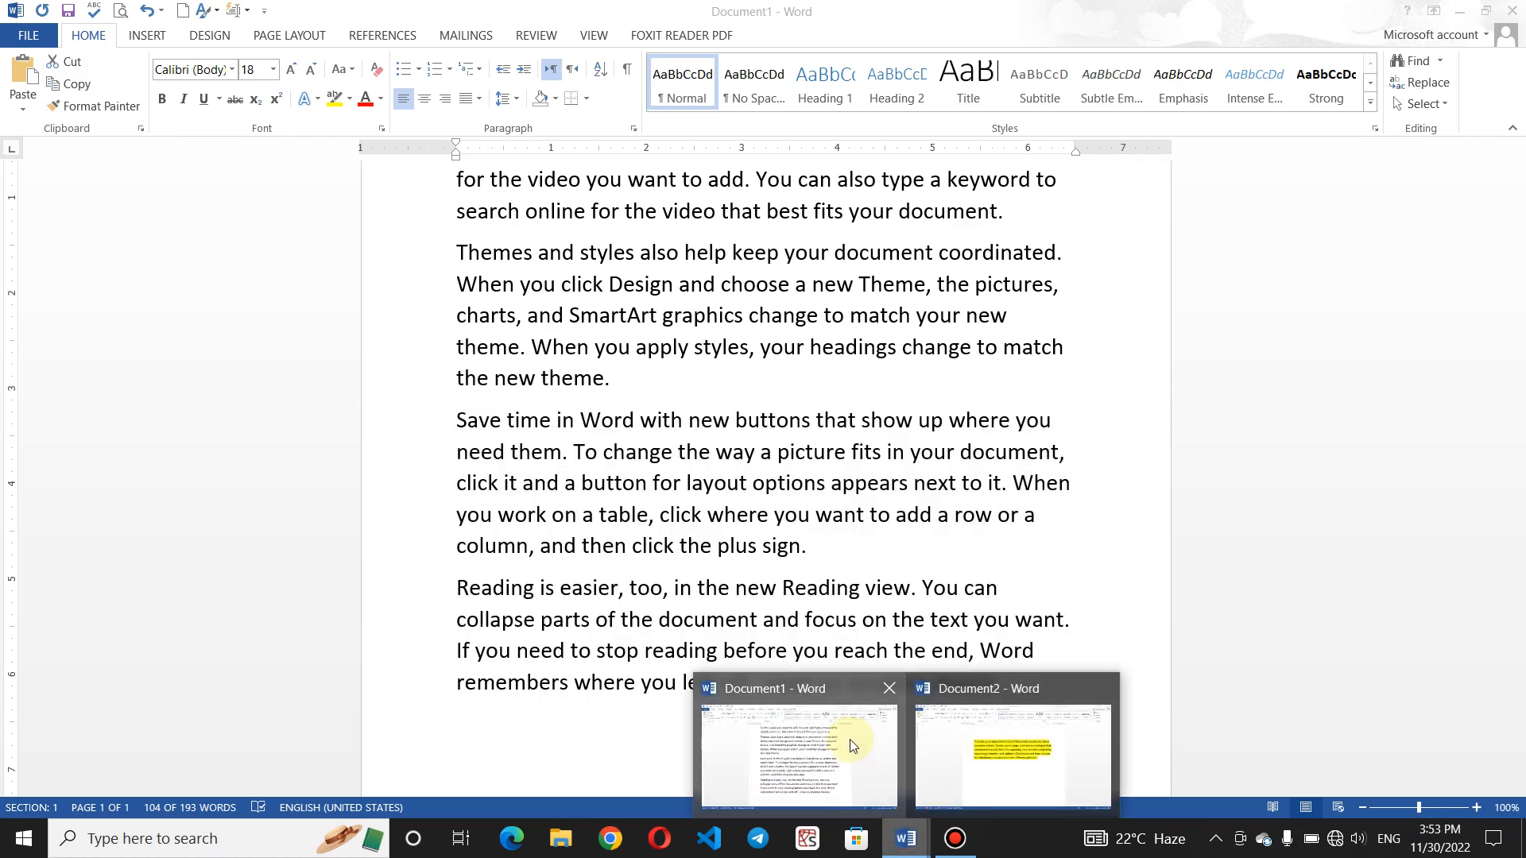
click(963, 739)
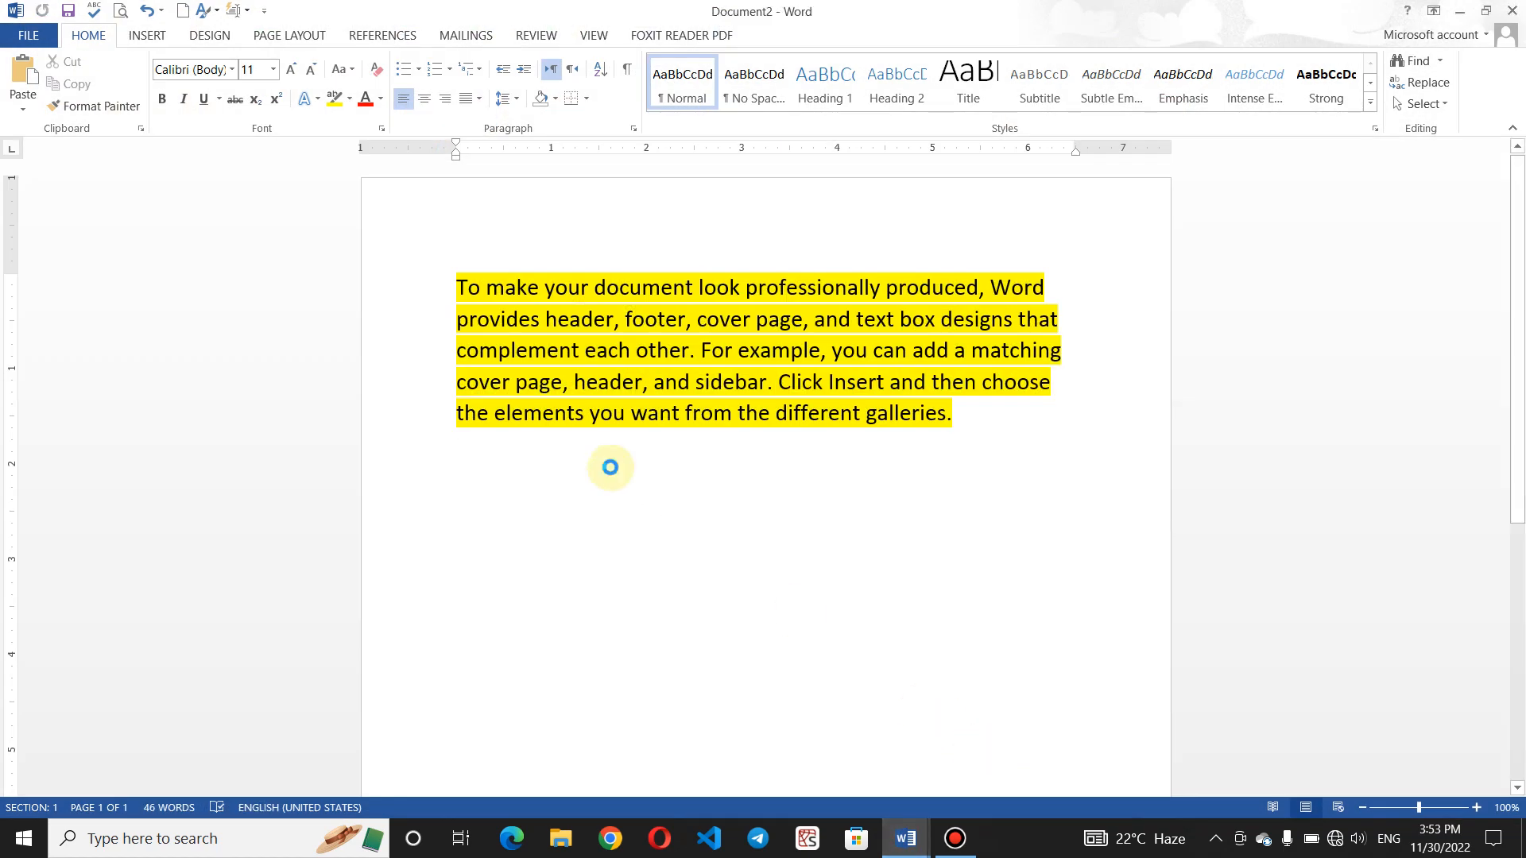
key(ctrl+v)
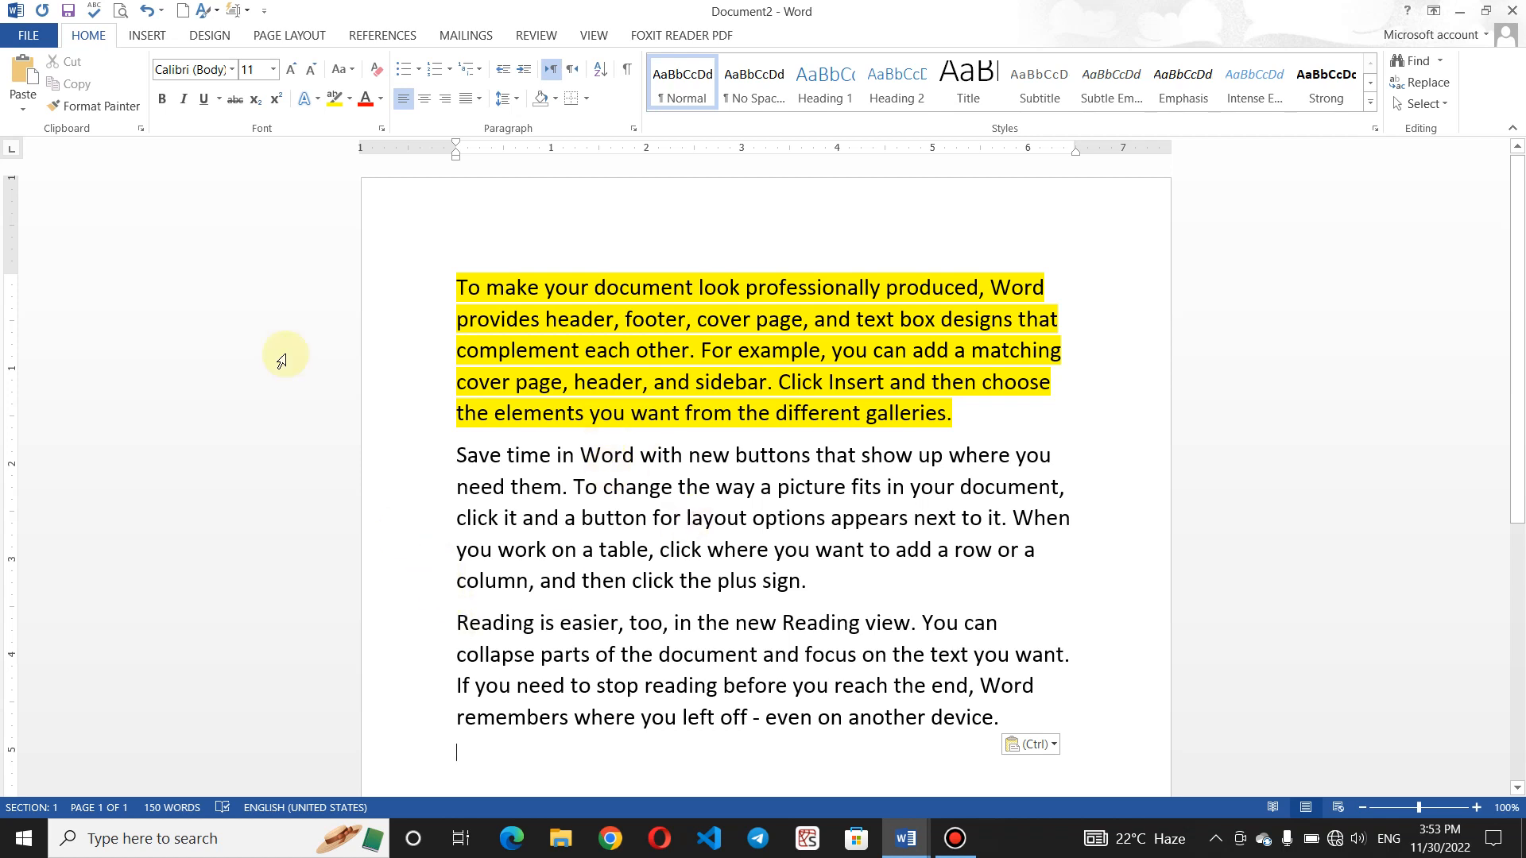
click(26, 110)
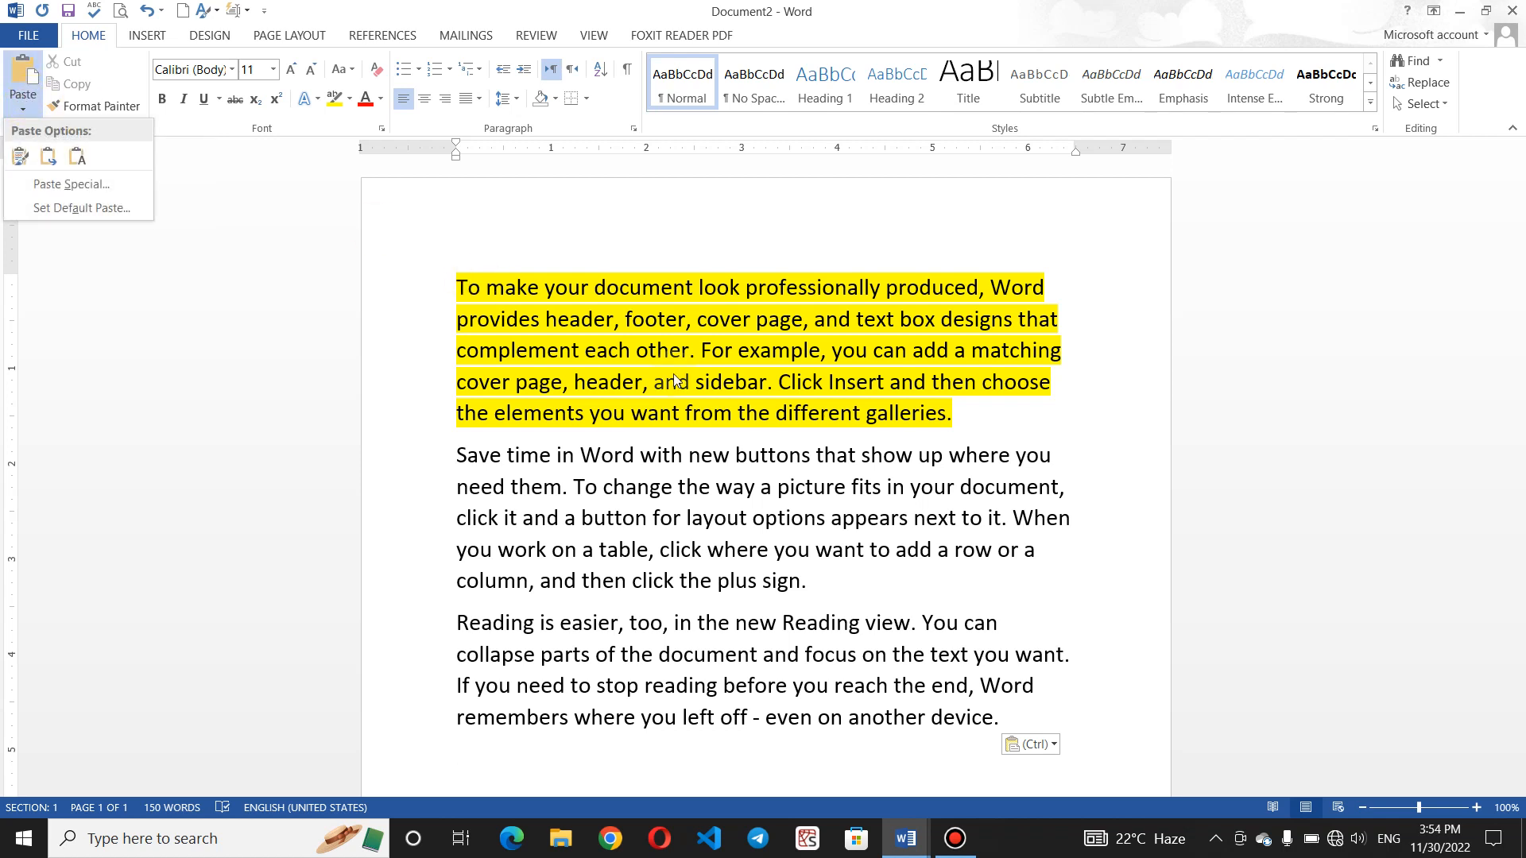
click(972, 412)
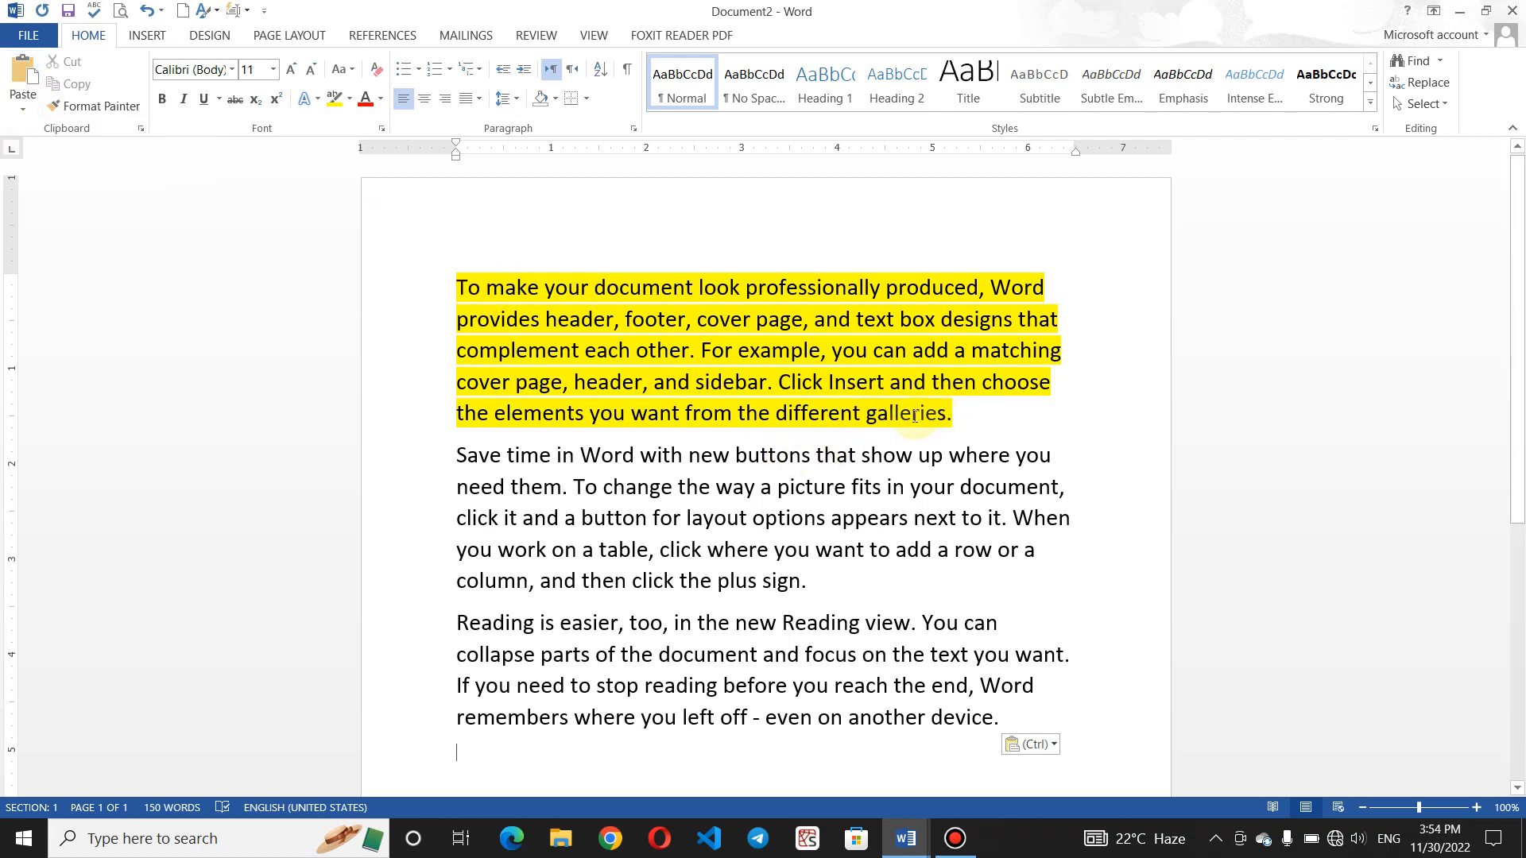
drag(968, 415, 797, 413)
drag(628, 375, 436, 288)
- Cut the yellow paragraph from Document2 and type the label 'Paste:' in new Document3
click(68, 63)
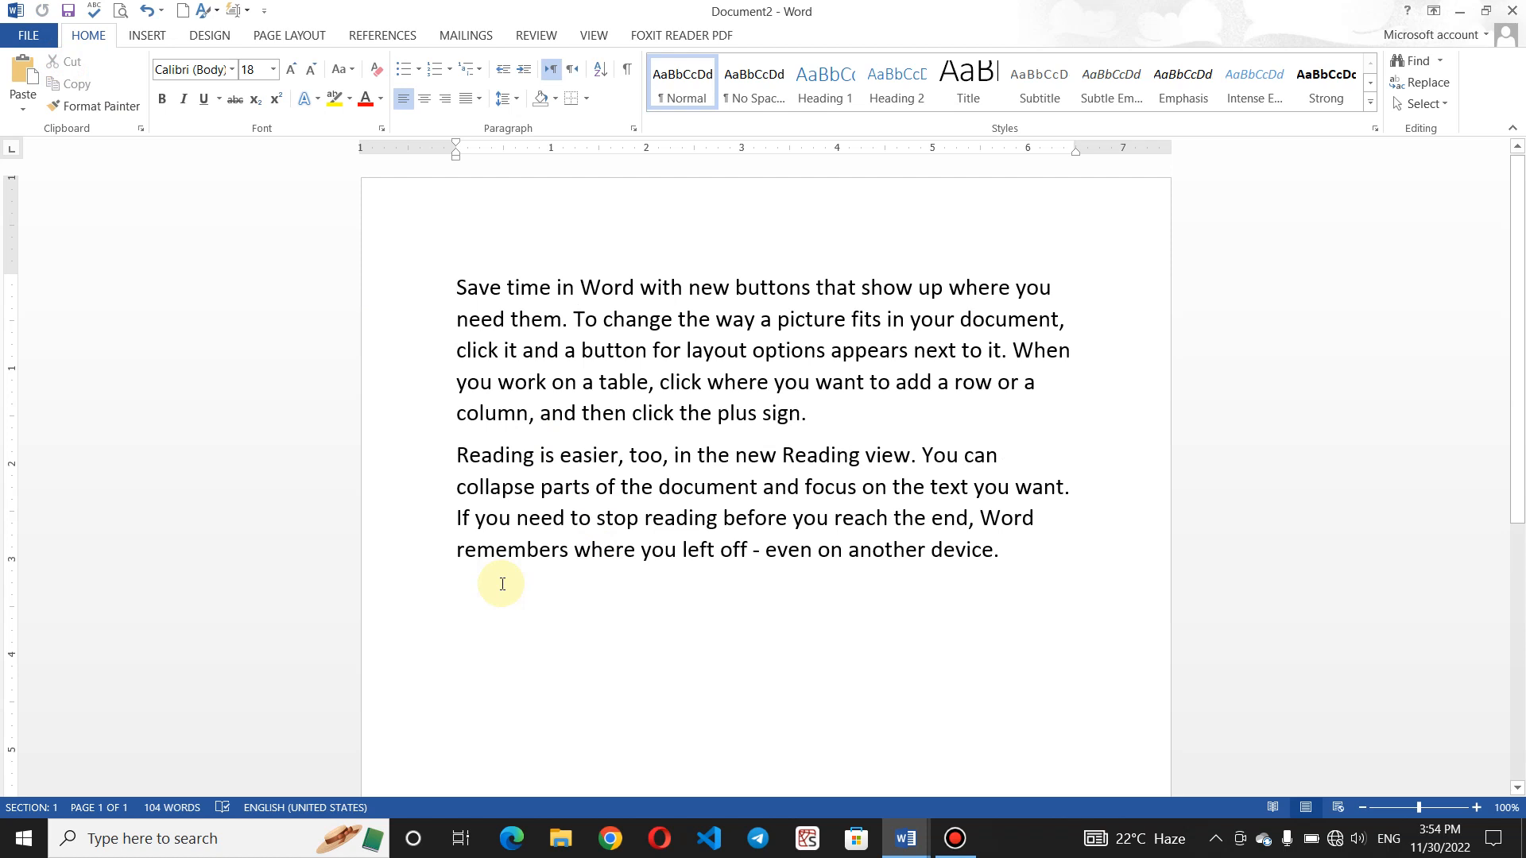
key(ctrl+n)
text(p)
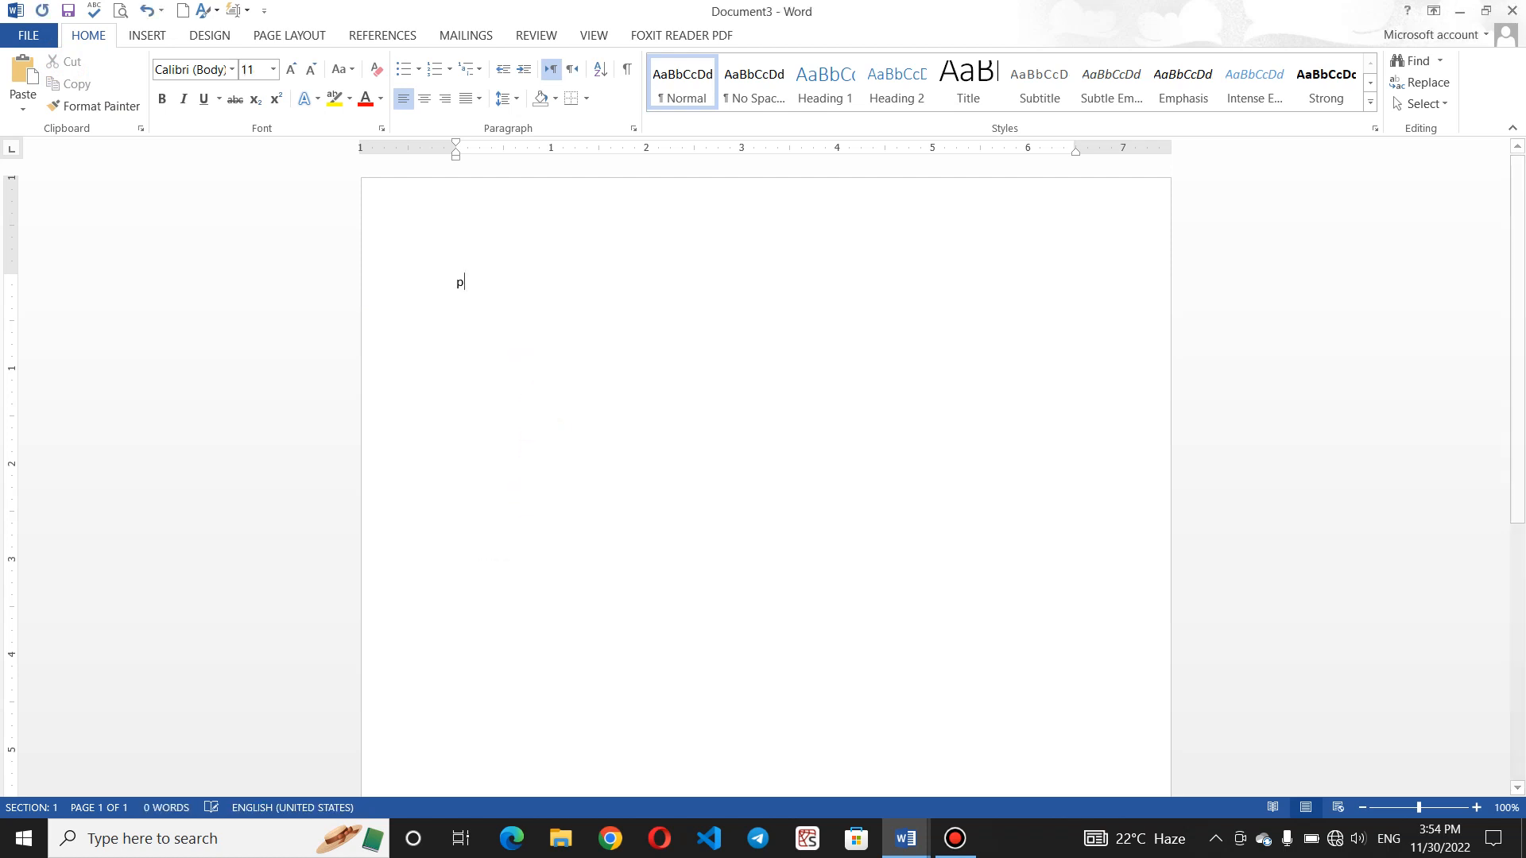
text(asr)
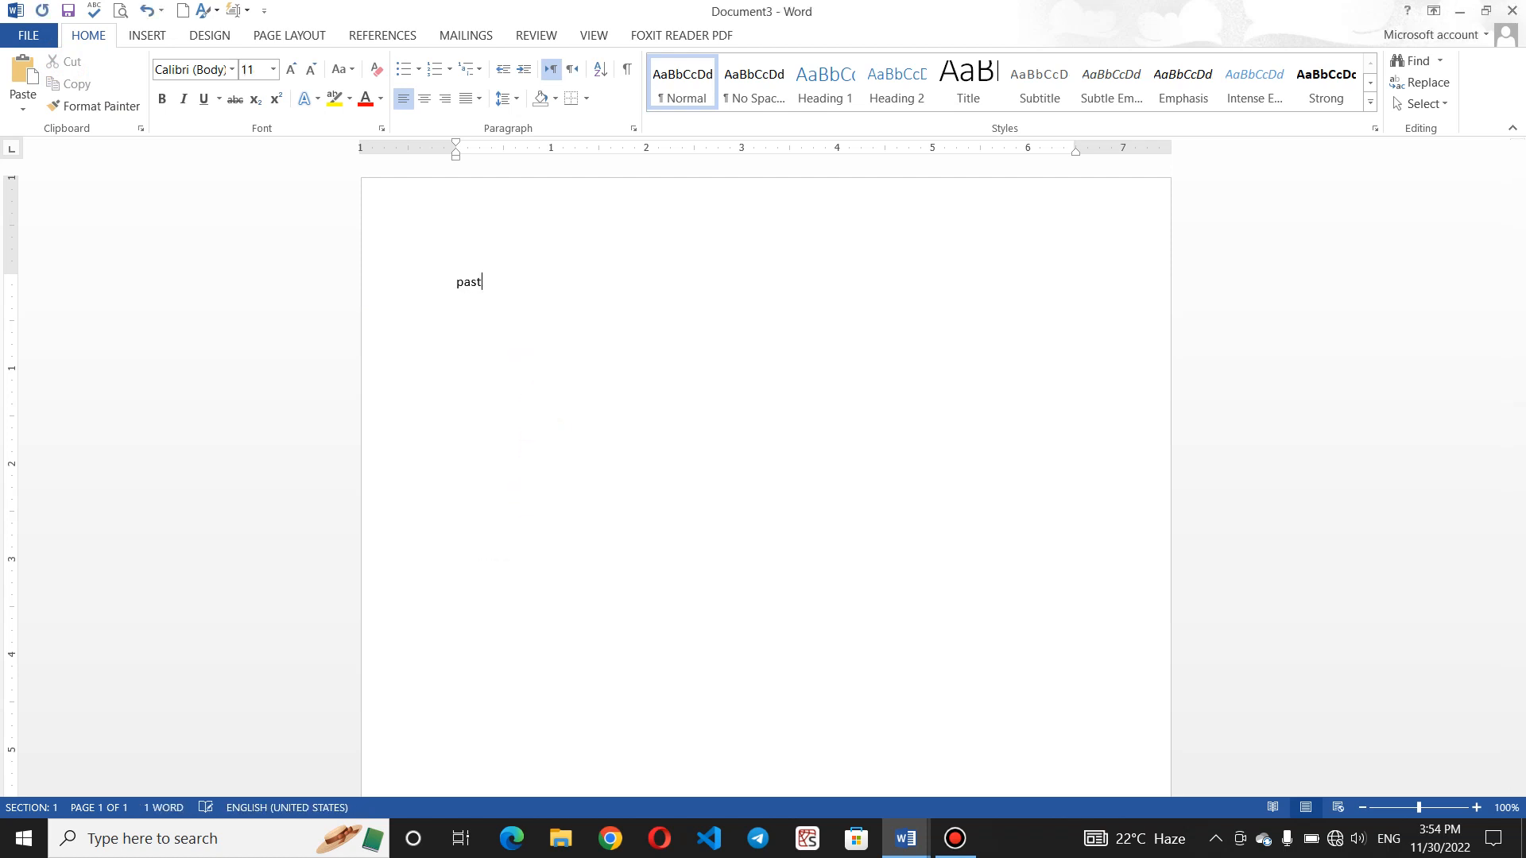
text(e:)
- Paste the yellow paragraph below the label as a trial, then undo the paste
click(18, 113)
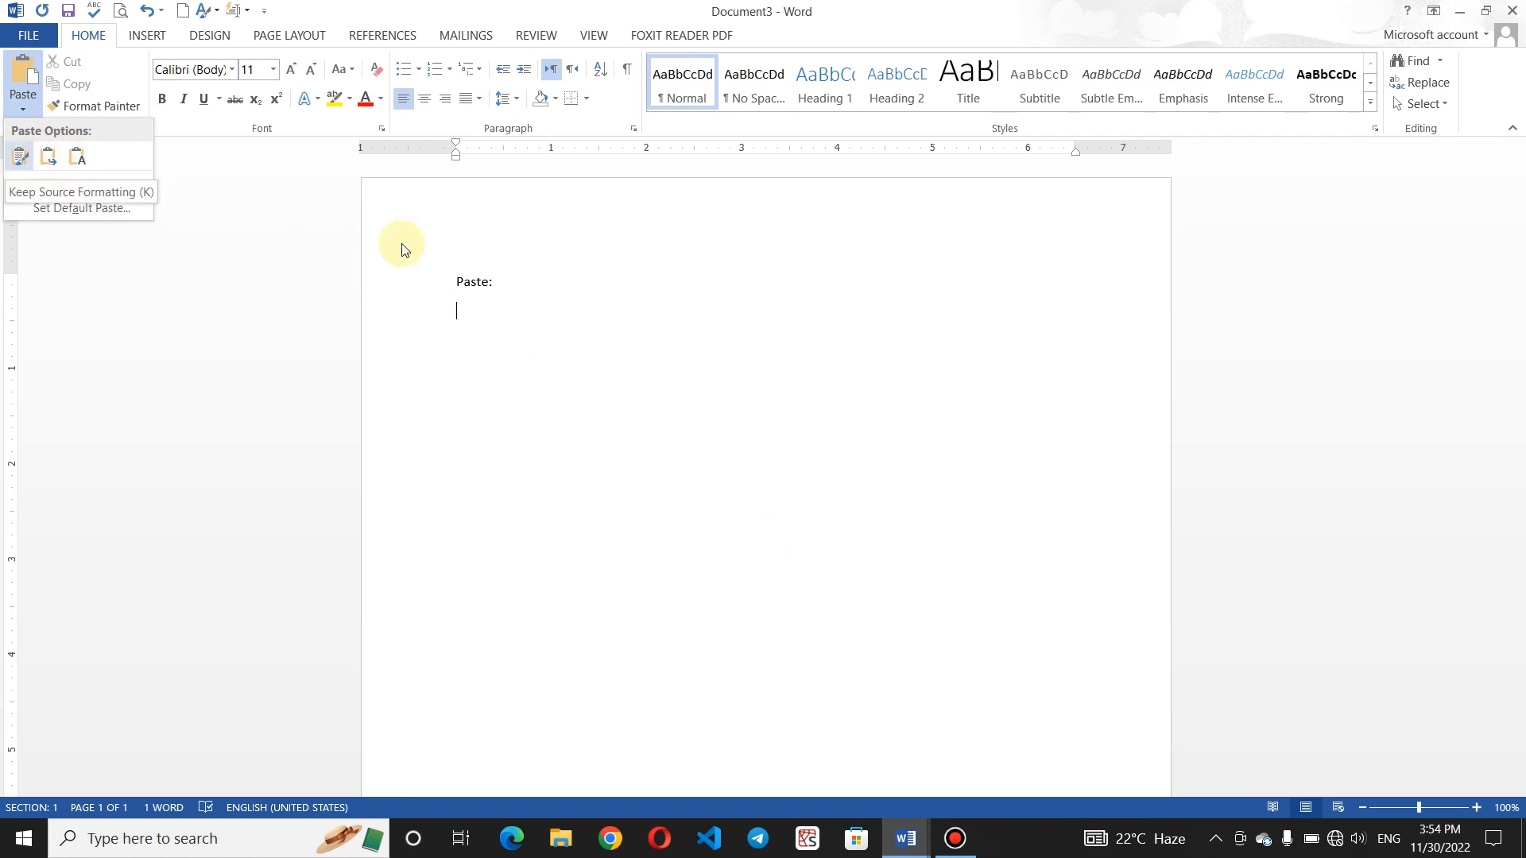
click(648, 357)
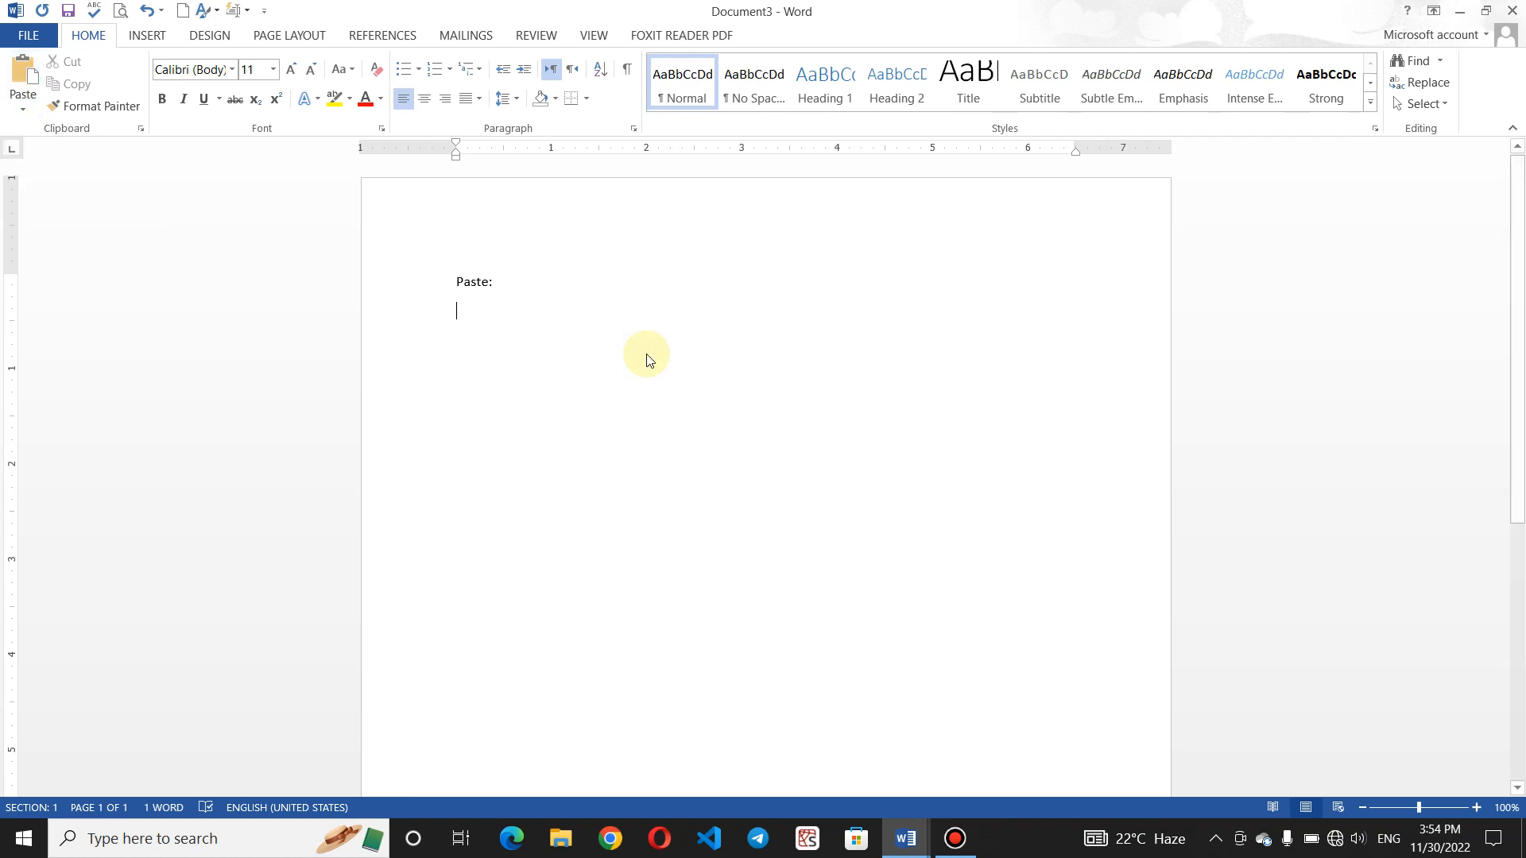
key(ctrl+v)
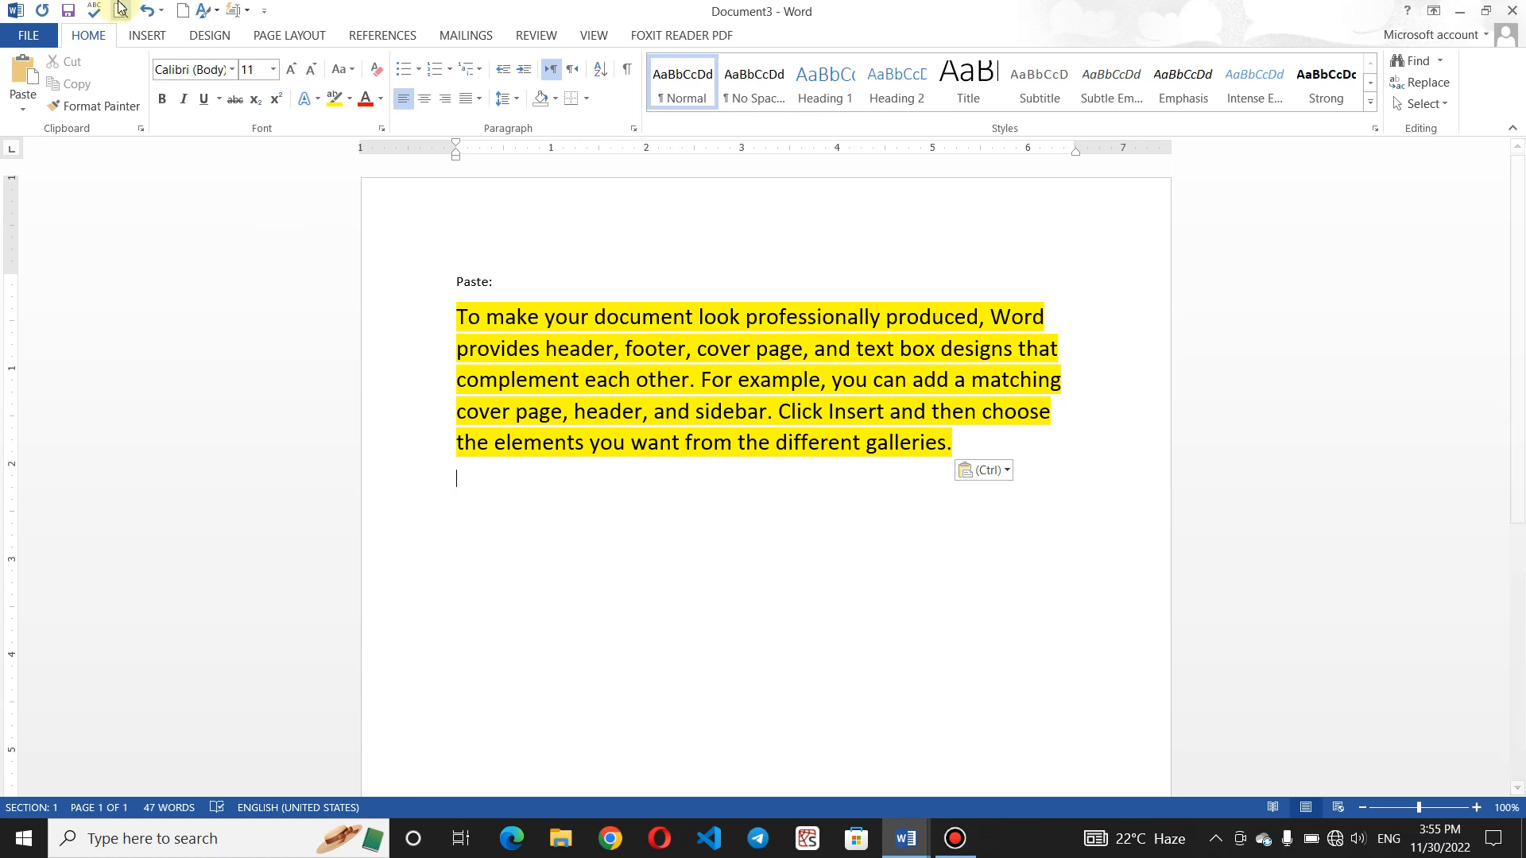
click(147, 9)
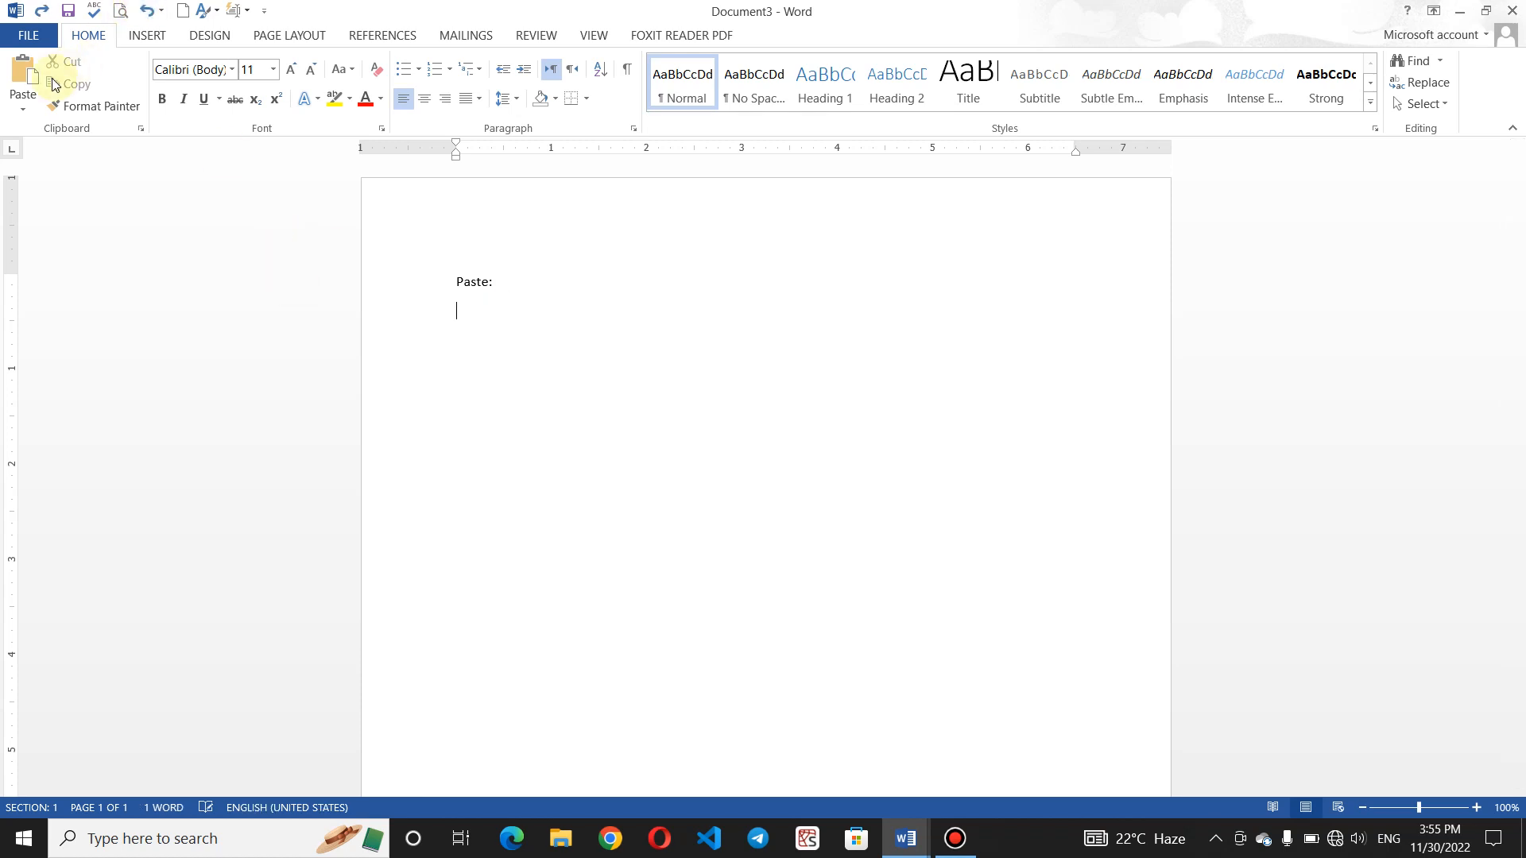
click(905, 838)
- In Document2, give the last 'Reading is easier' paragraph a yellow highlight and red text
click(866, 756)
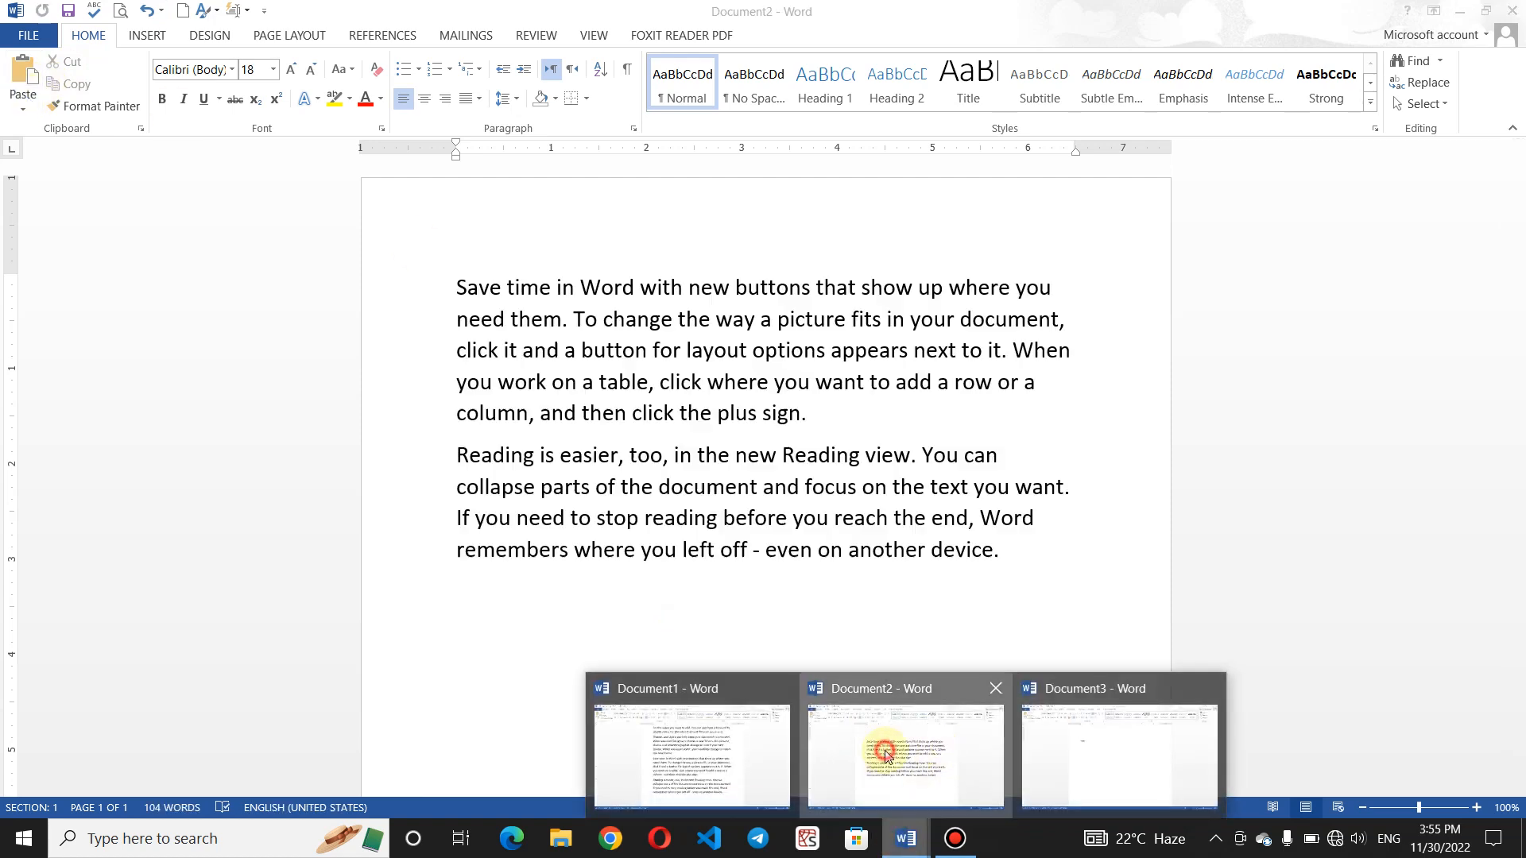
drag(1009, 556, 374, 454)
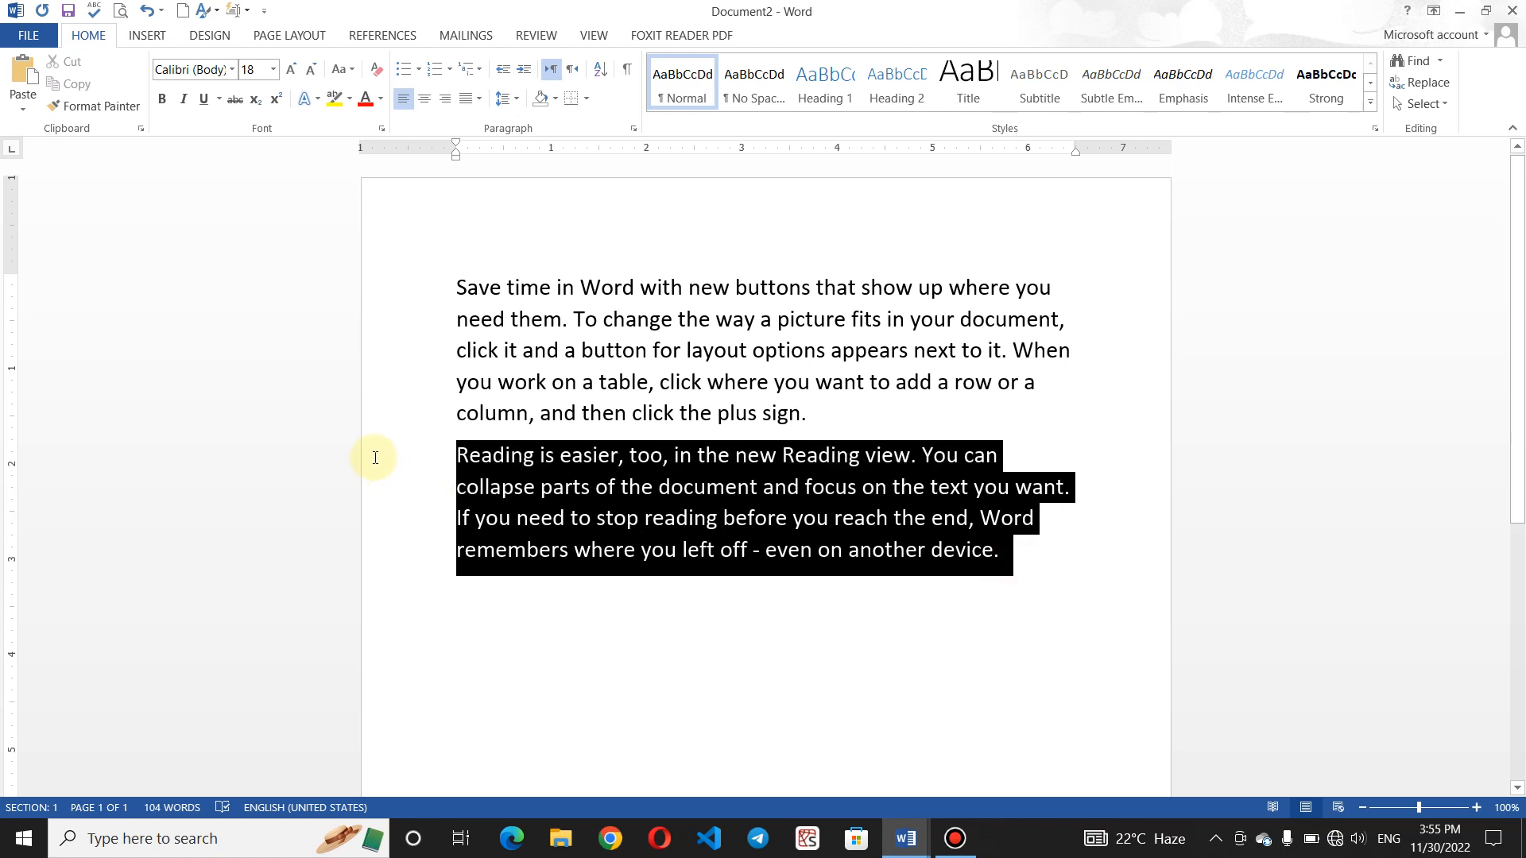
click(337, 97)
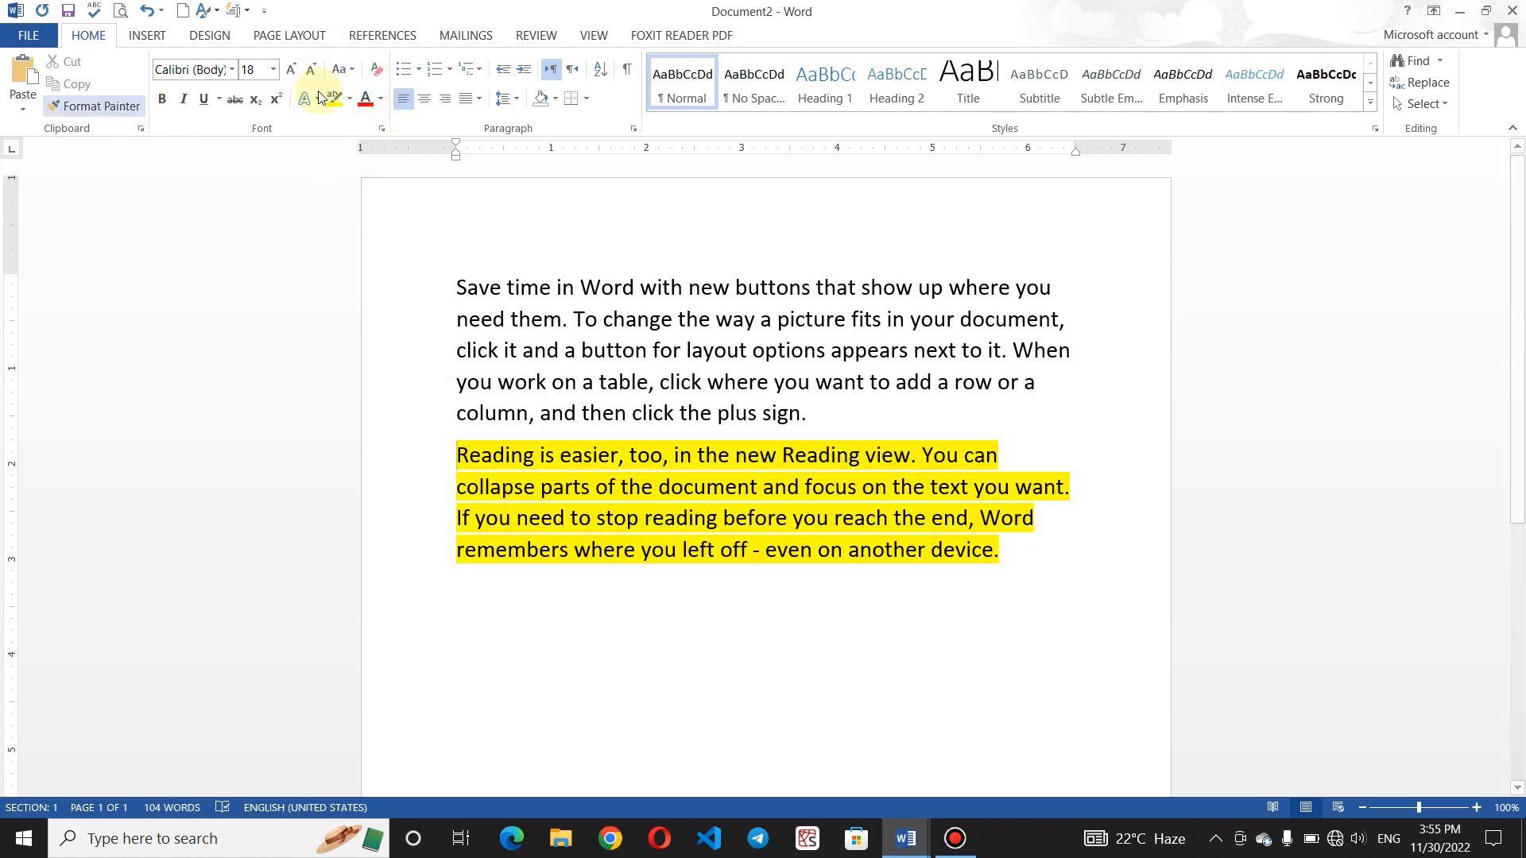
drag(1022, 561, 429, 453)
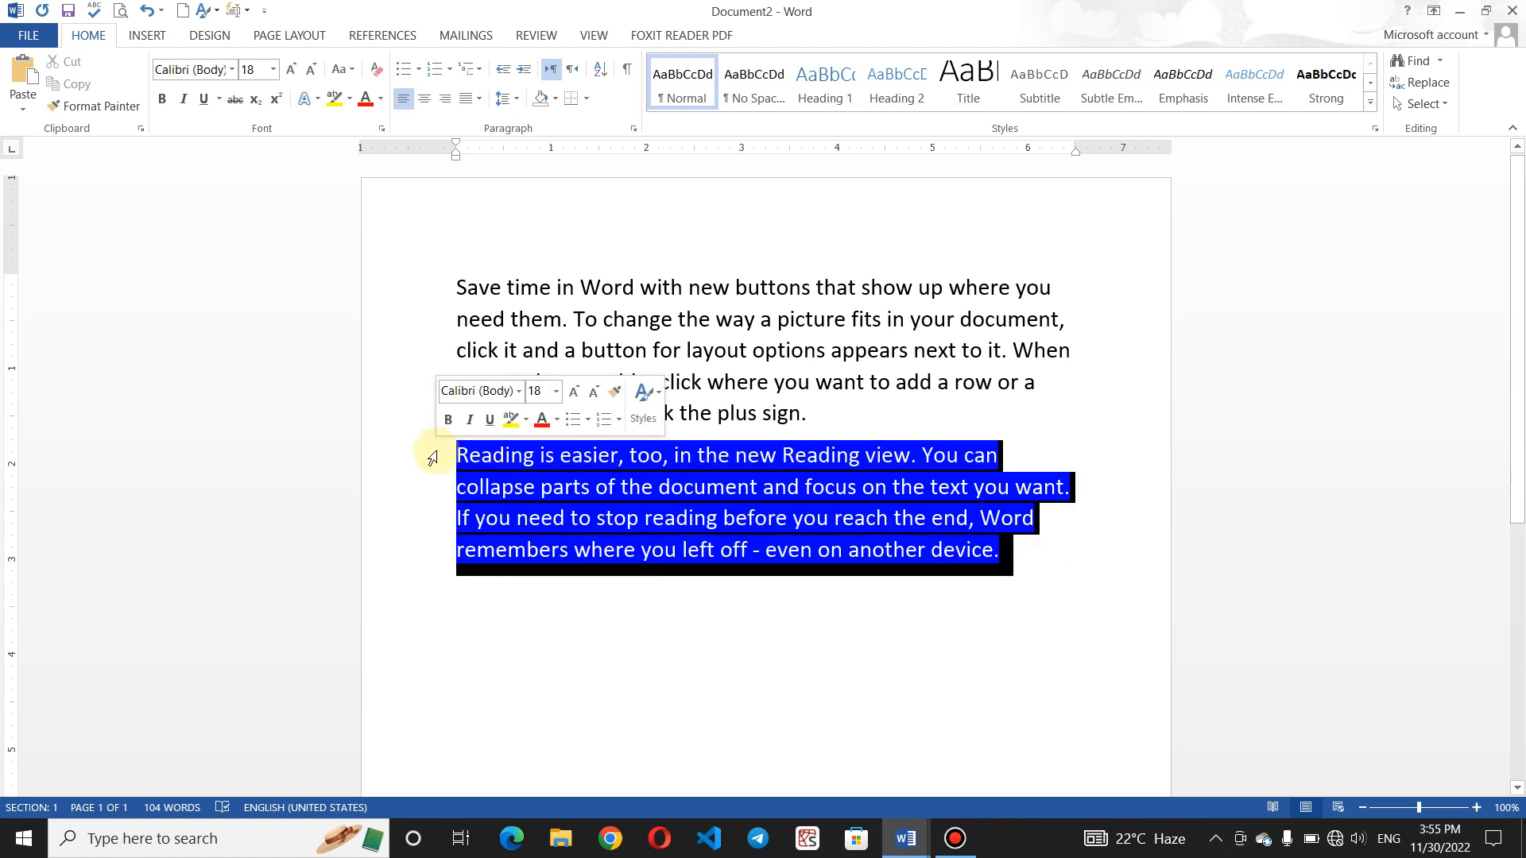
click(367, 102)
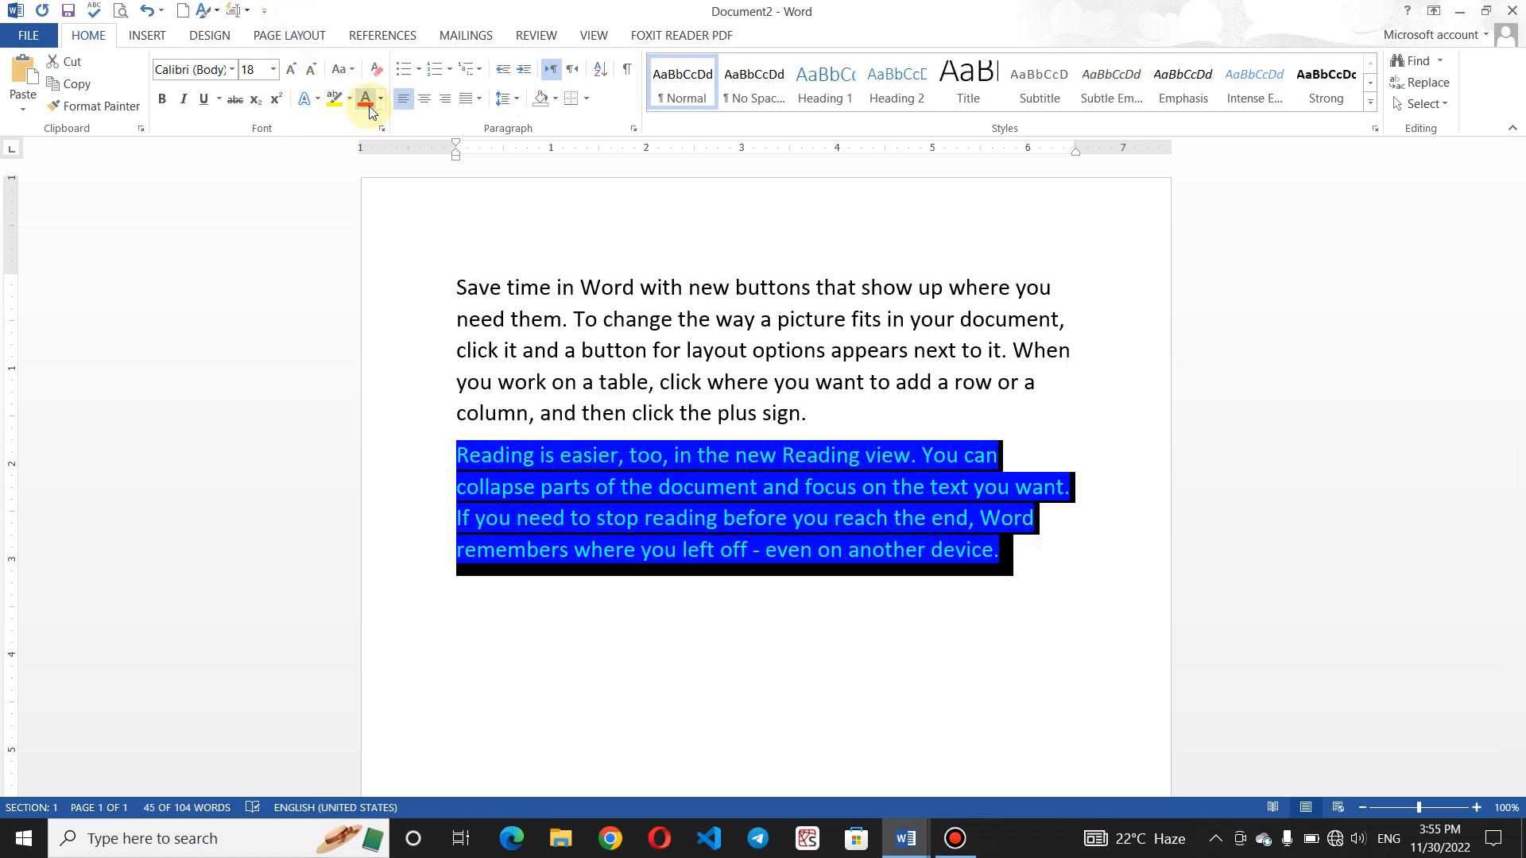
click(807, 542)
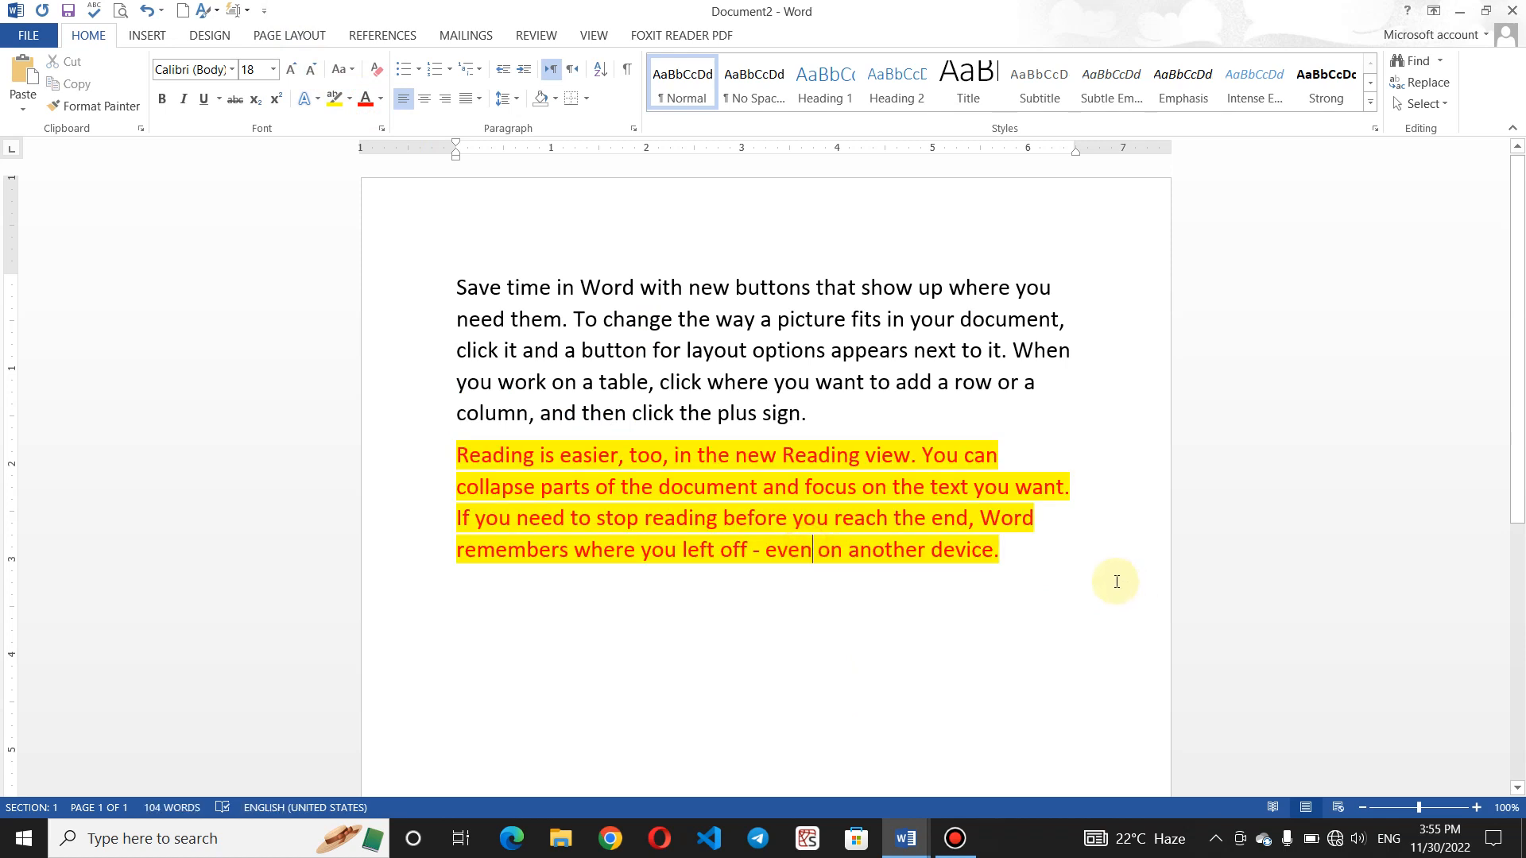
- Cut the red-on-yellow 'Reading is easier' paragraph and start blank Document4
drag(1003, 552, 448, 444)
click(910, 562)
drag(1033, 569, 488, 461)
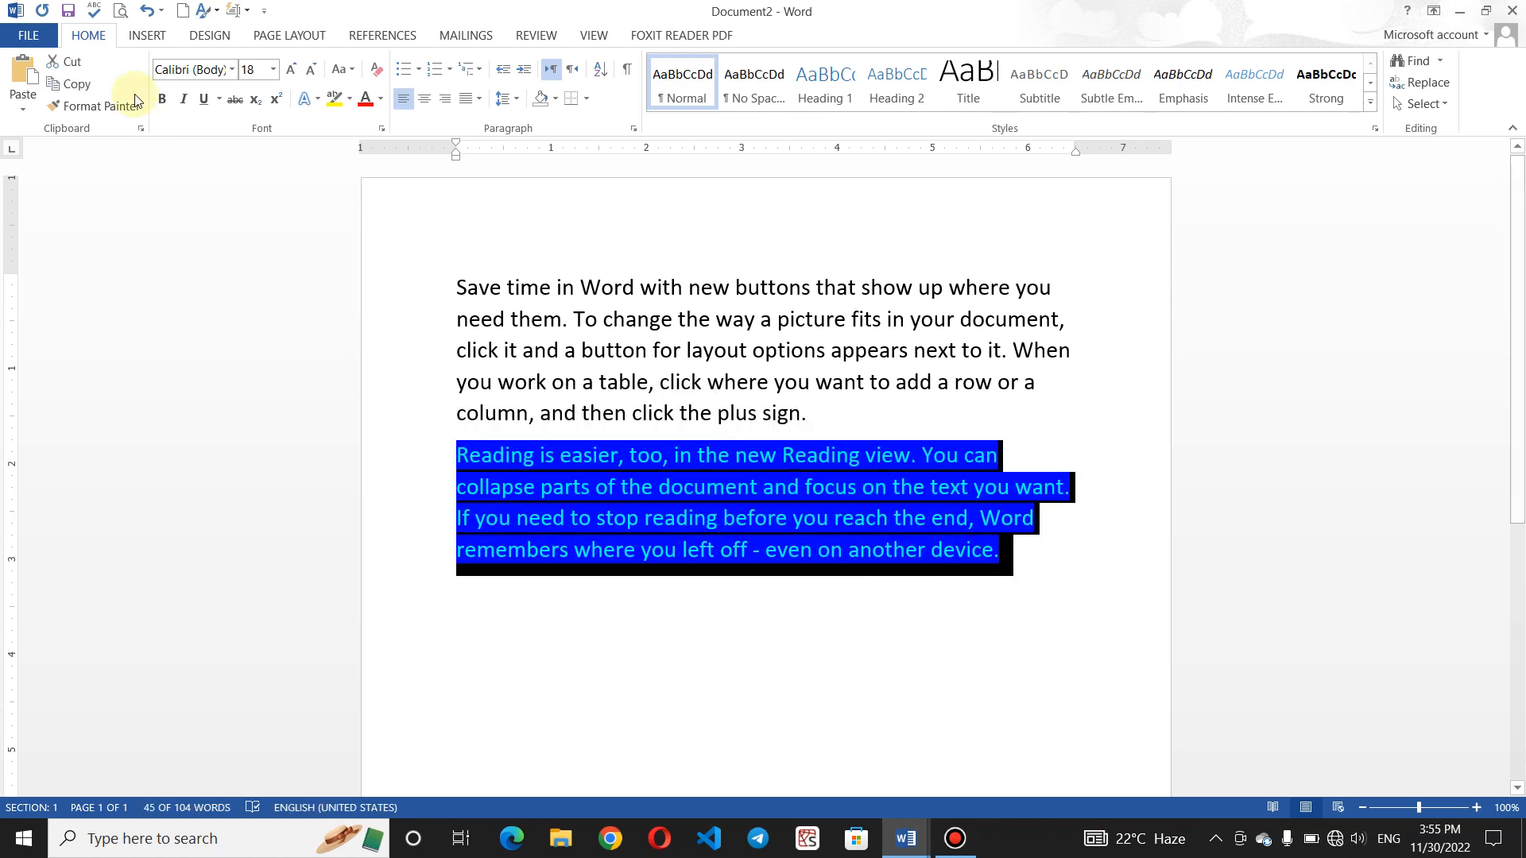
click(68, 61)
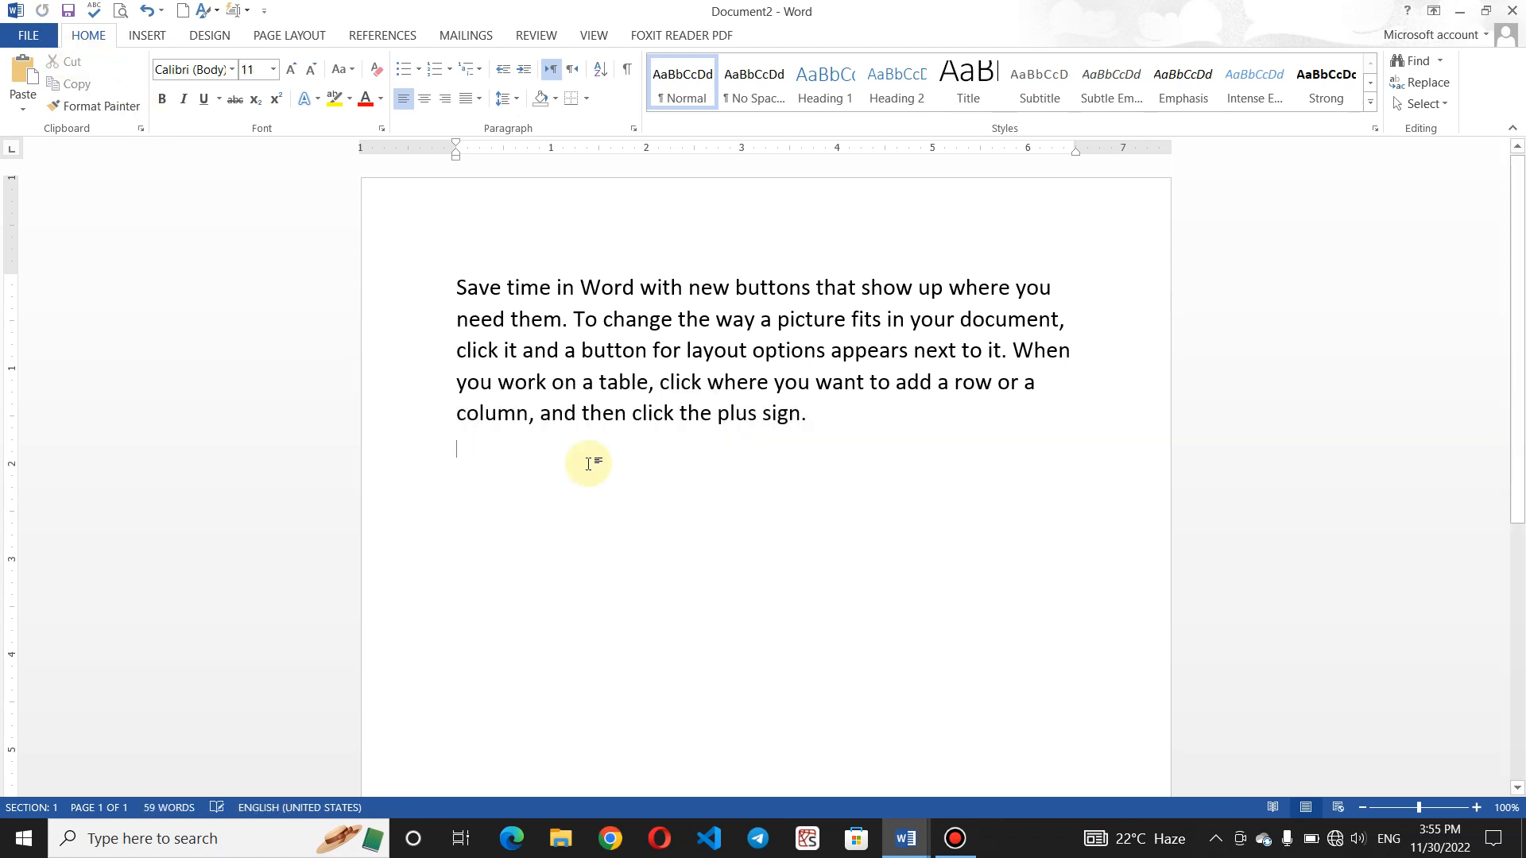
key(ctrl+n)
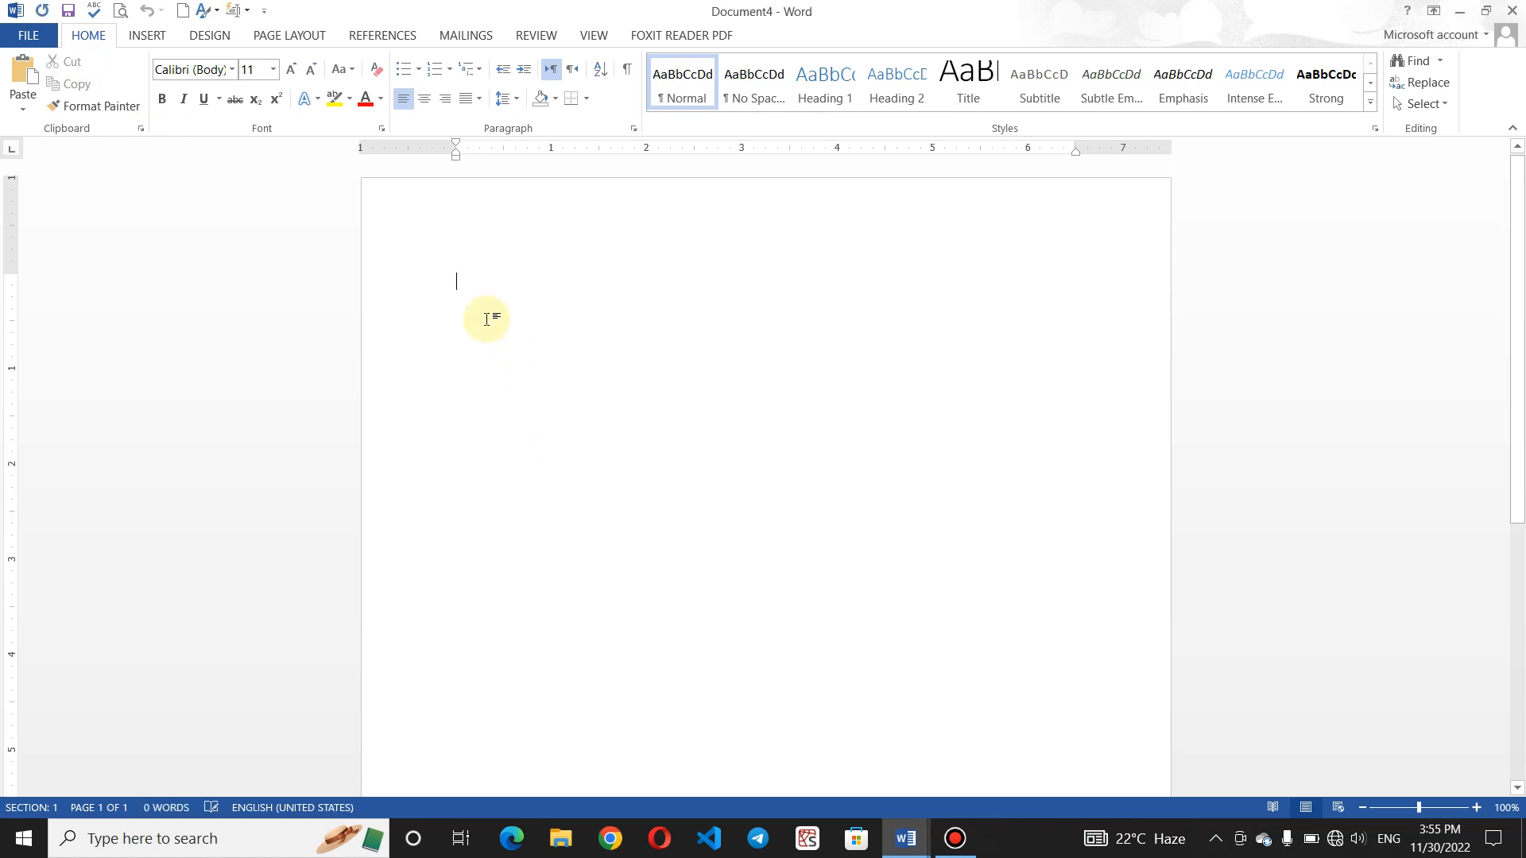
- Type the label 'Paste' in Document4
text(PAste)
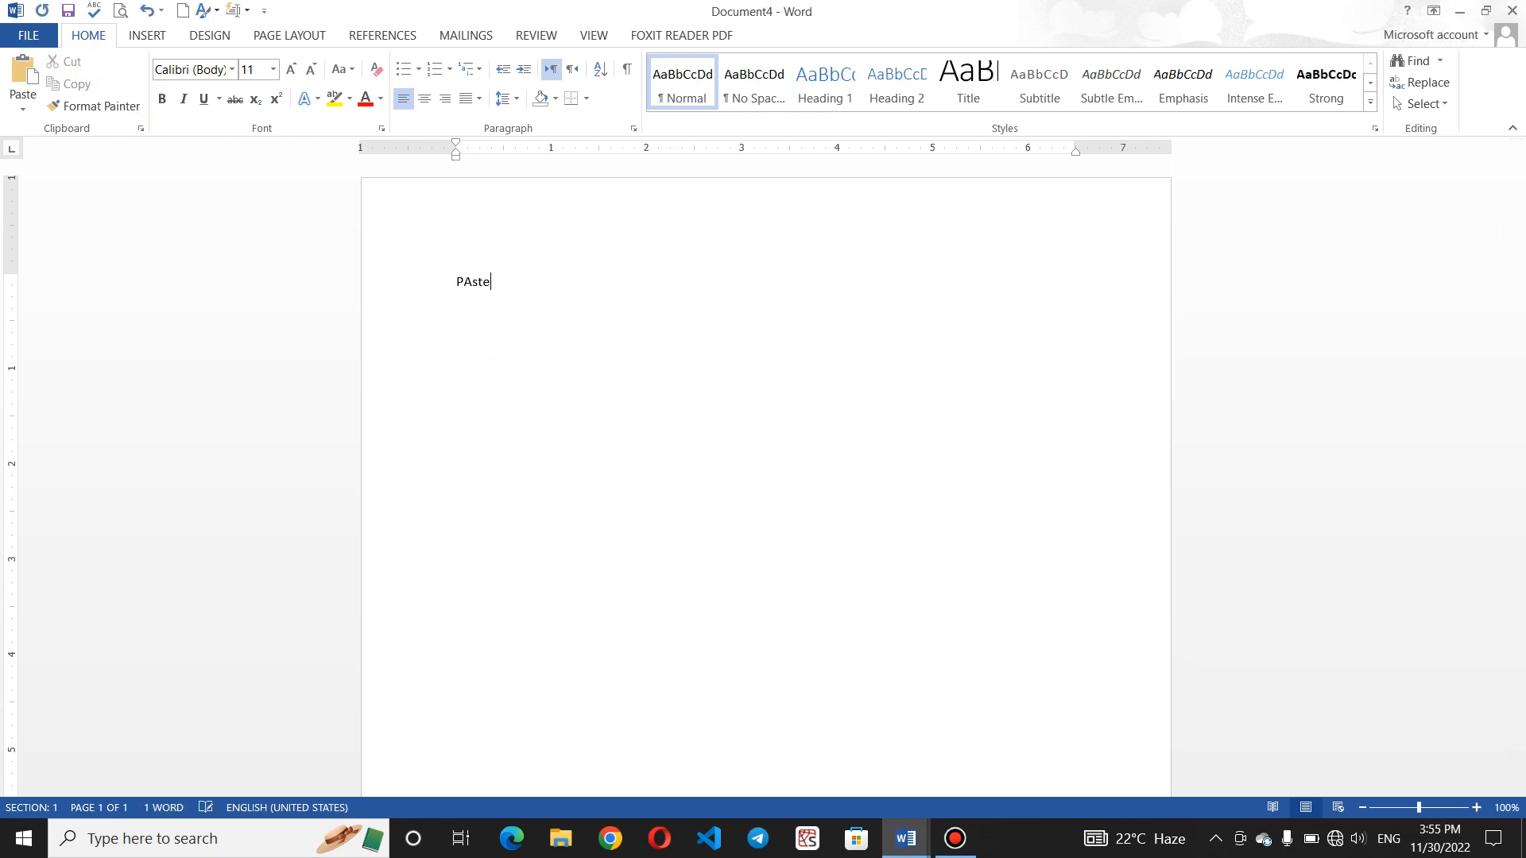
key(BackSpace)
key(BackSpace)
key(BackSpace)
text(aste)
- Paste the 'Reading is easier' paragraph as plain text and remove the stray extra line
click(27, 110)
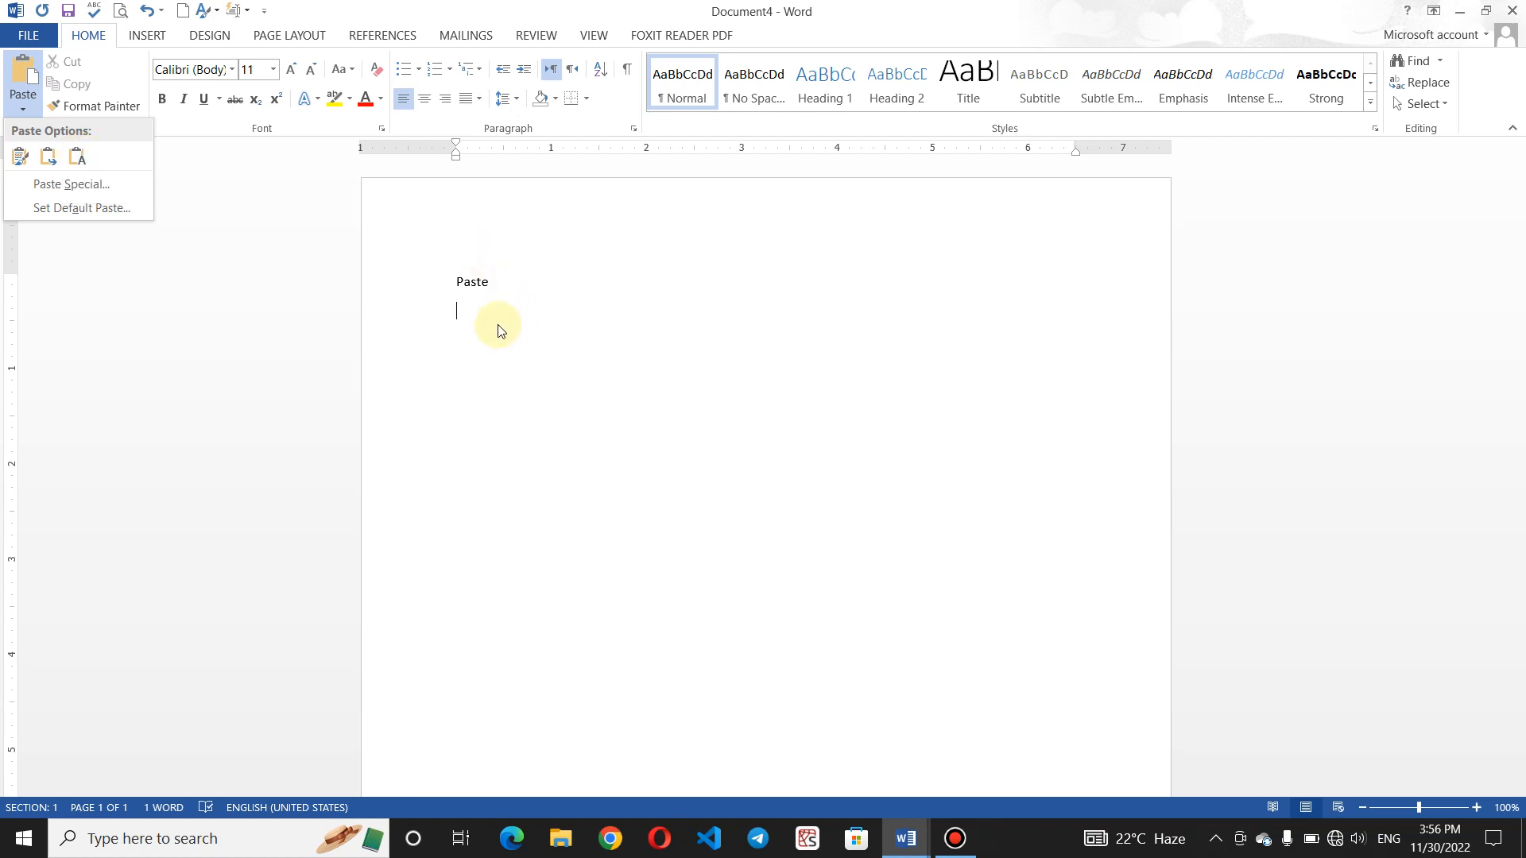
key(ctrl+v)
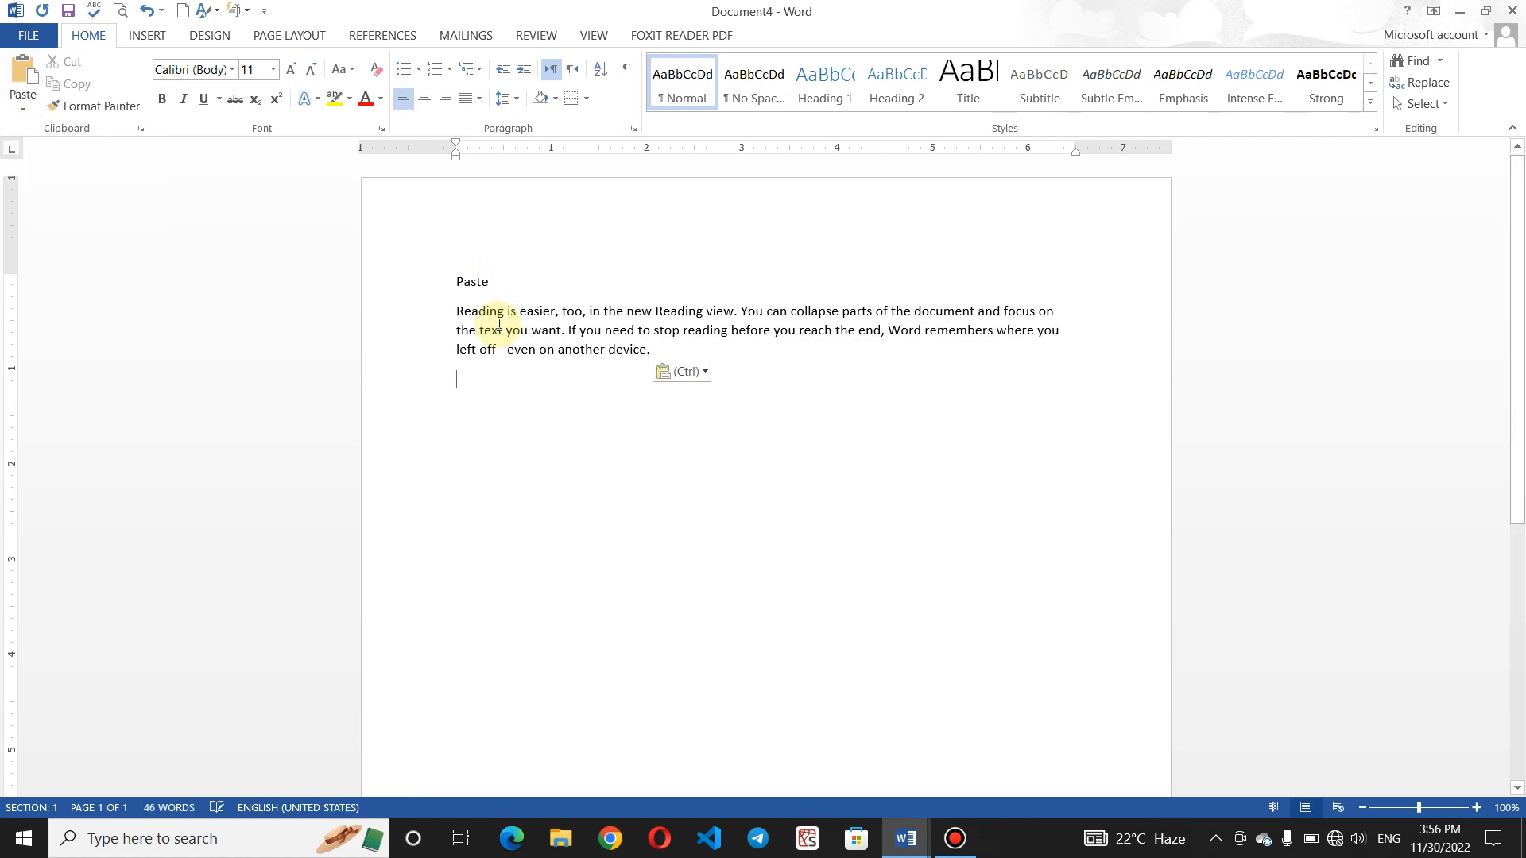
text(k)
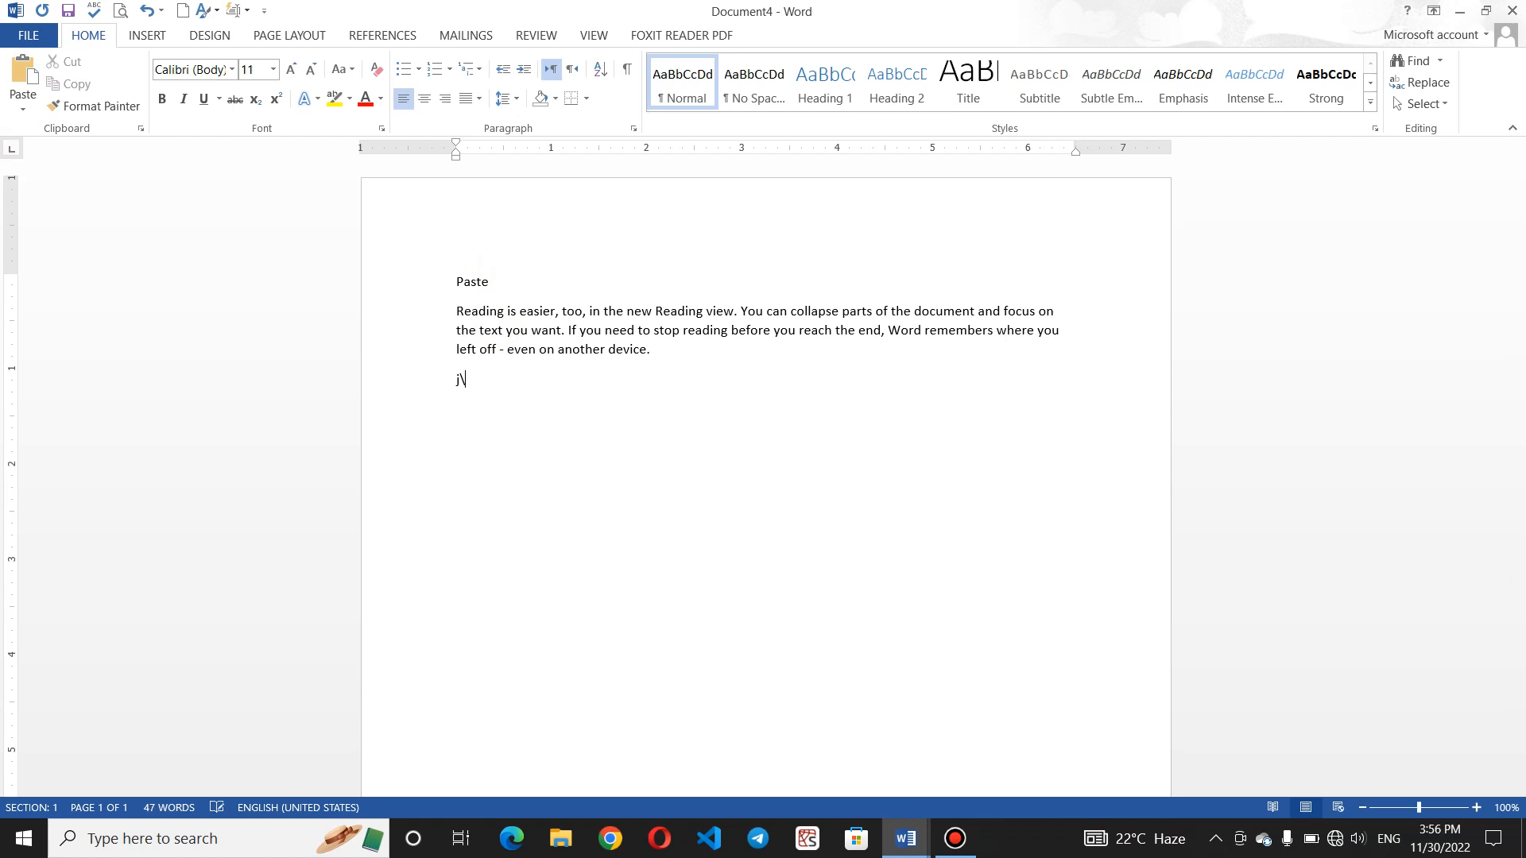
key(BackSpace)
key(BackSpace)
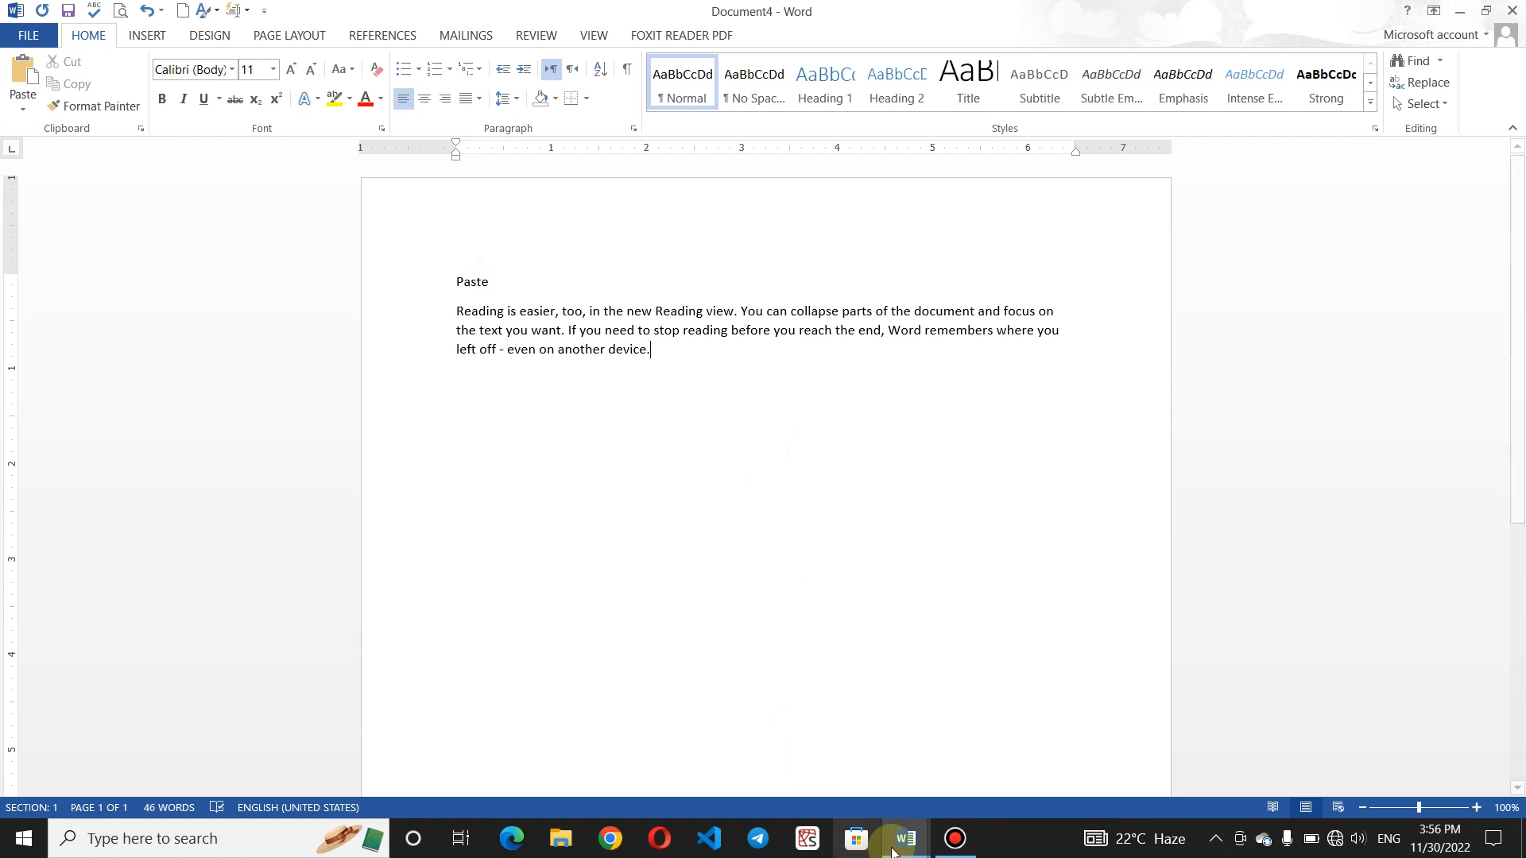
click(892, 851)
- Undo in Document2 to restore the red-on-yellow Reading paragraph and copy its formatting with Format Painter
click(862, 763)
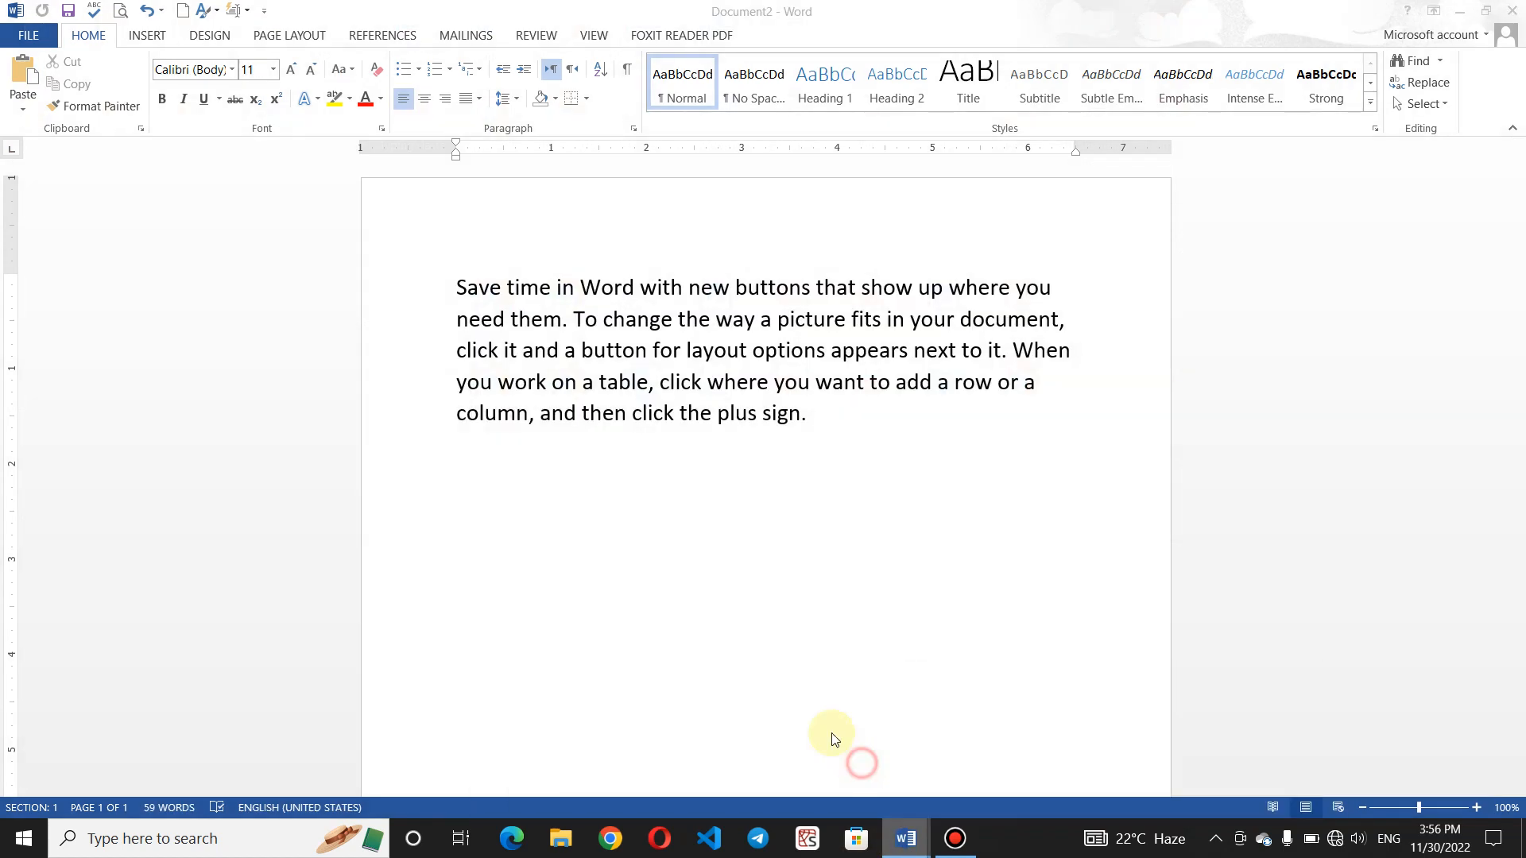
click(147, 10)
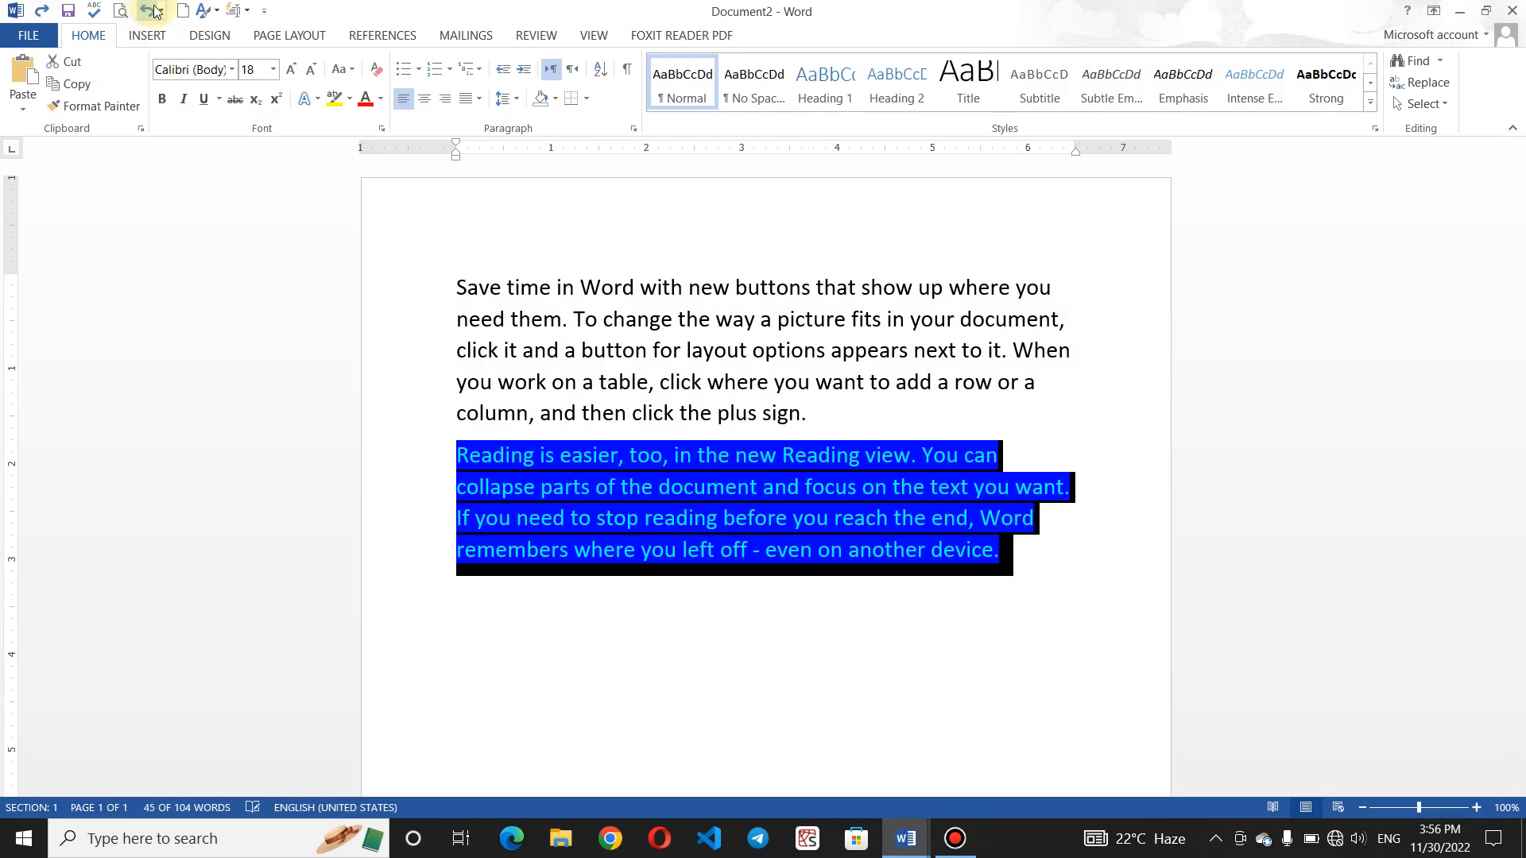
click(1025, 648)
drag(1015, 555, 408, 456)
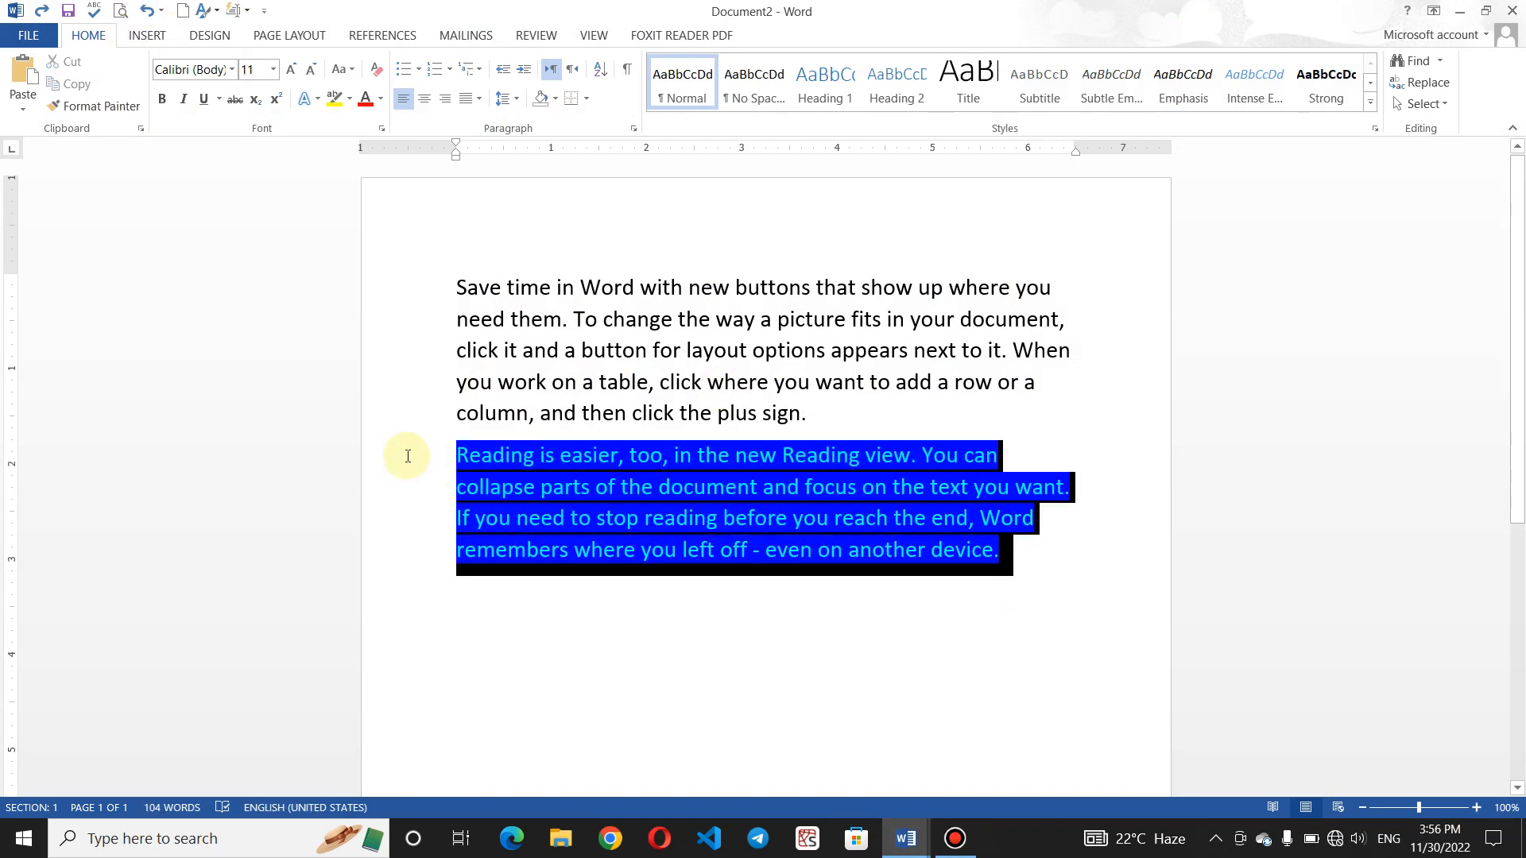
click(70, 105)
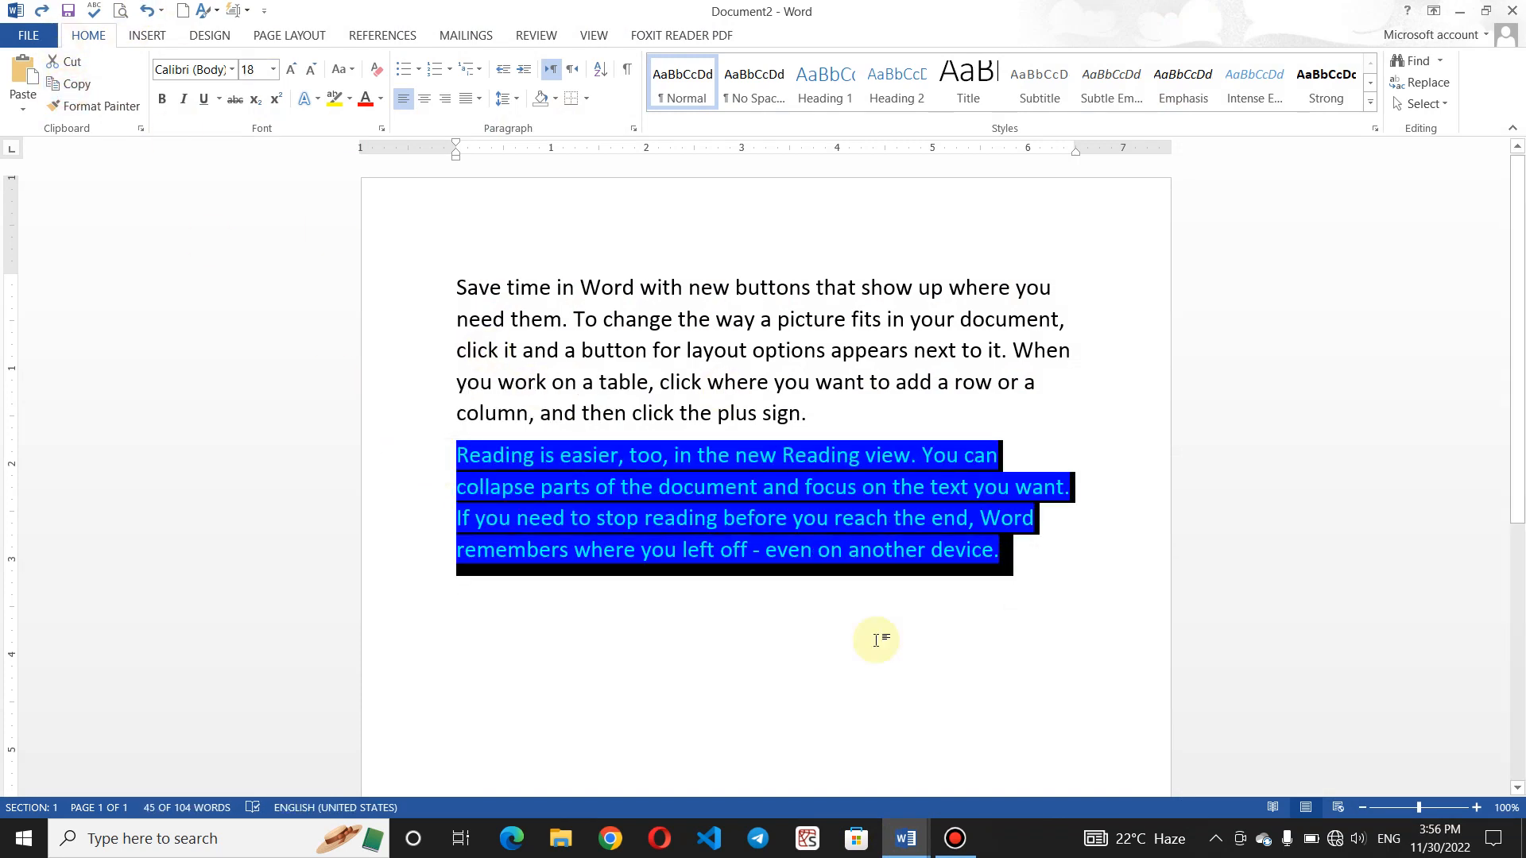
- In Document4, open Paste Options and close the list without pasting anything
click(906, 839)
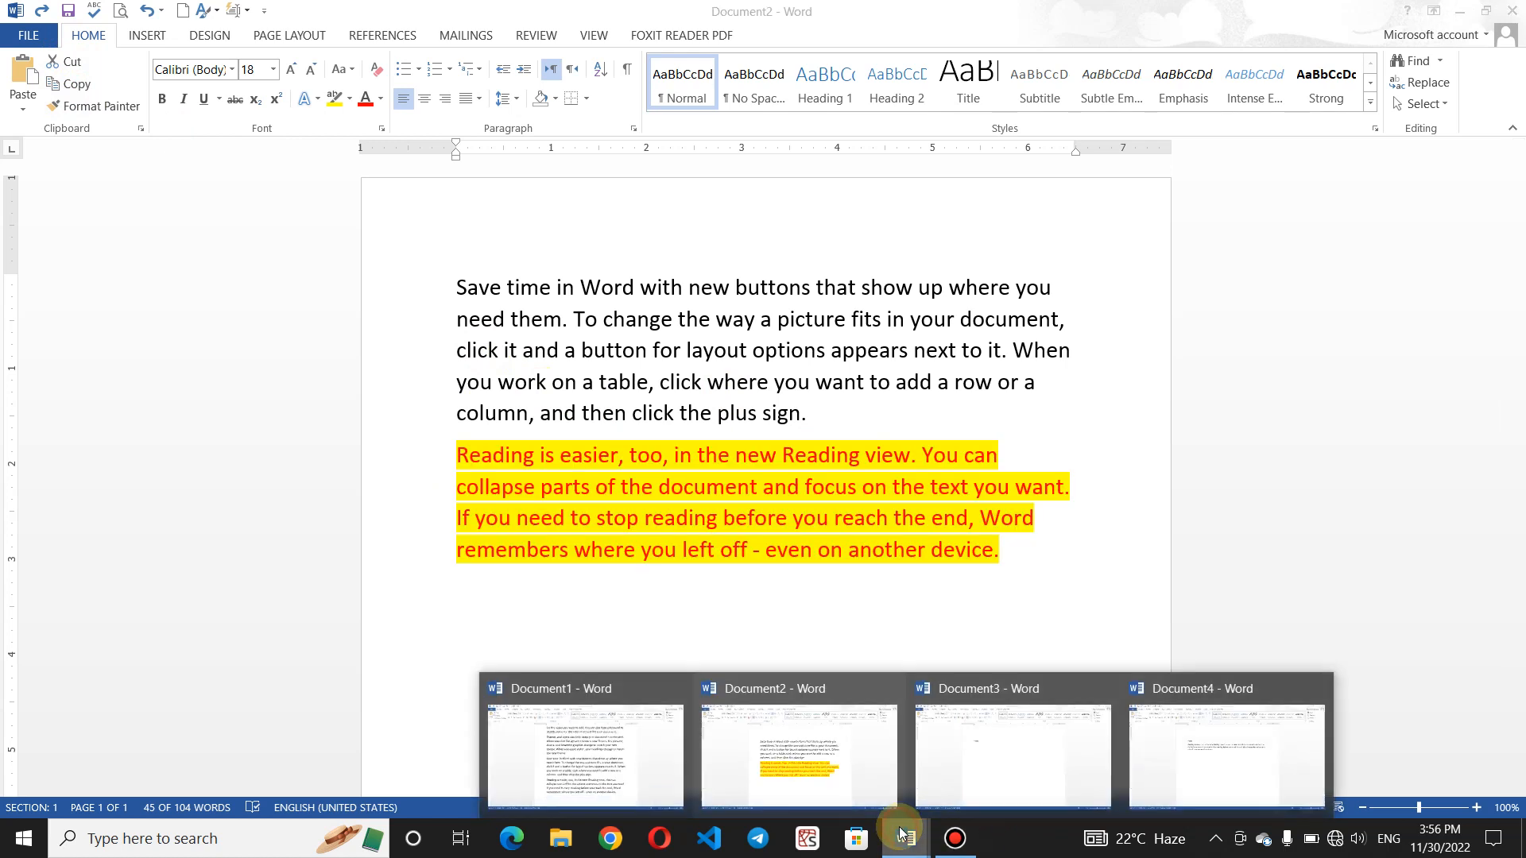
click(1196, 766)
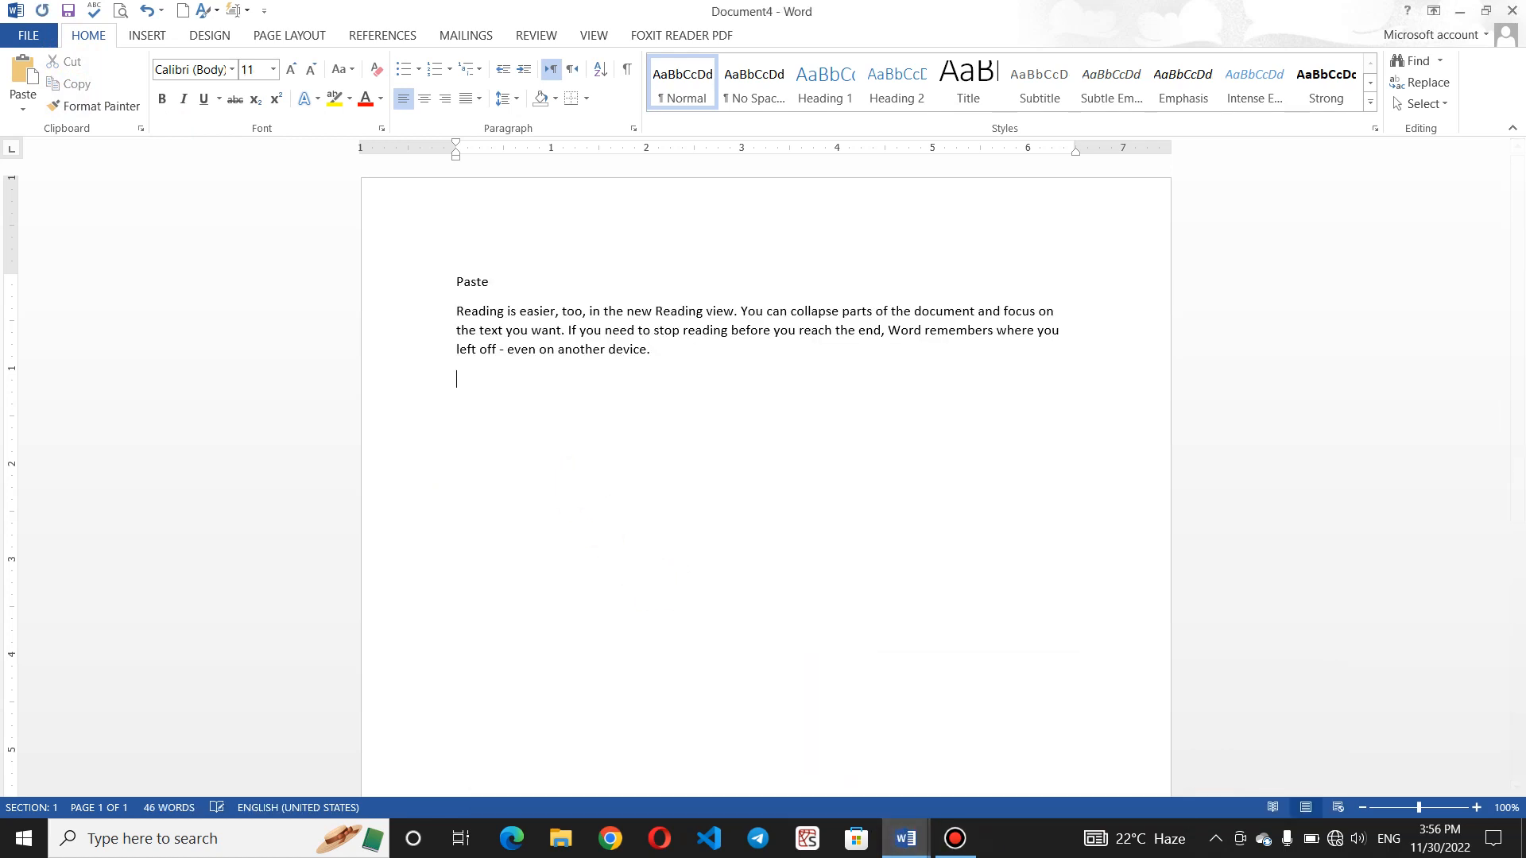
click(37, 109)
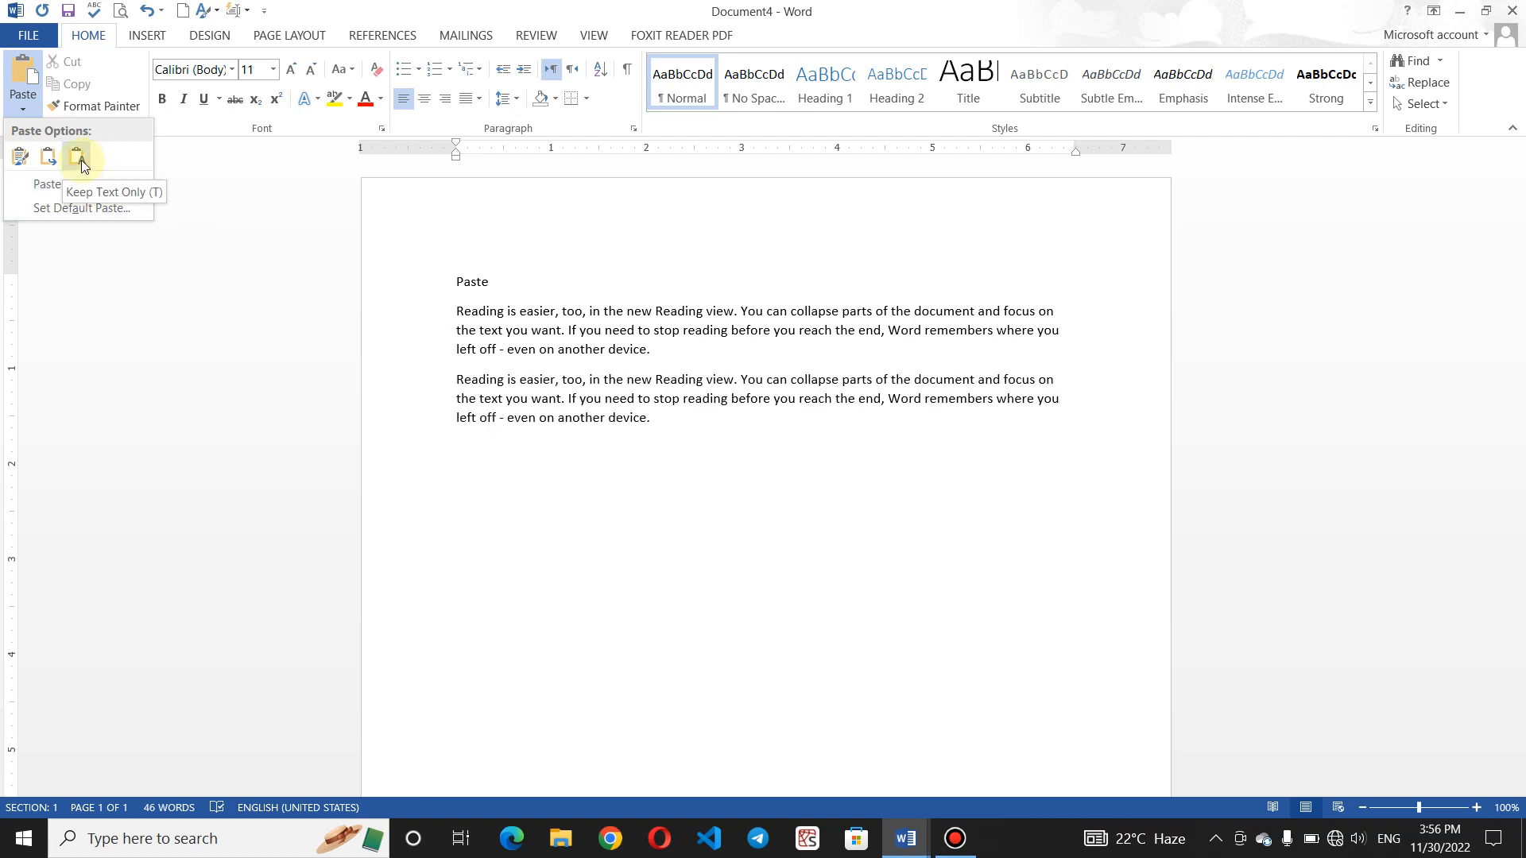
click(662, 524)
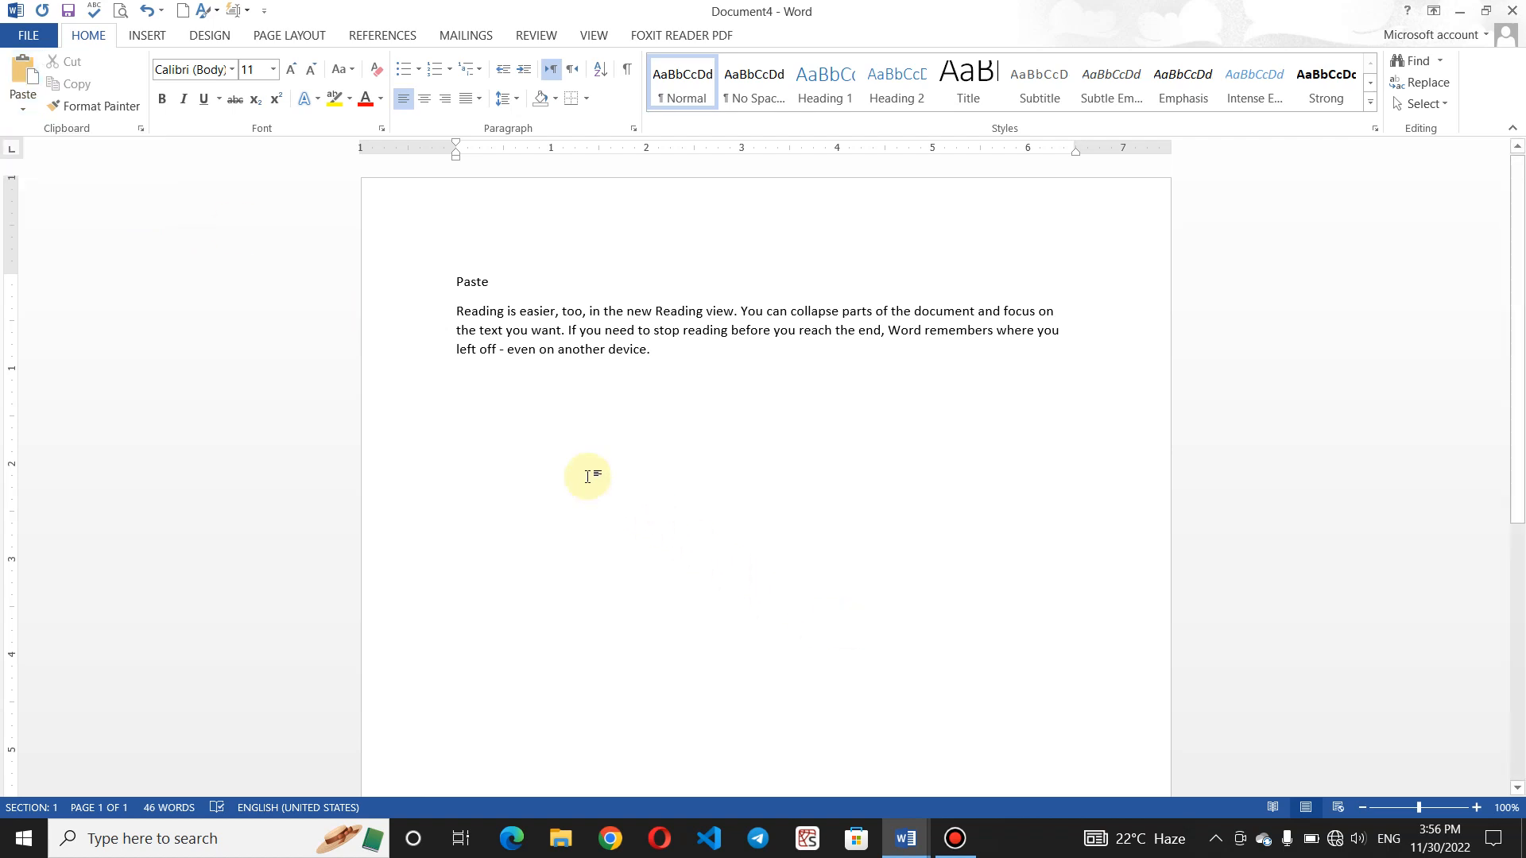
text(k)
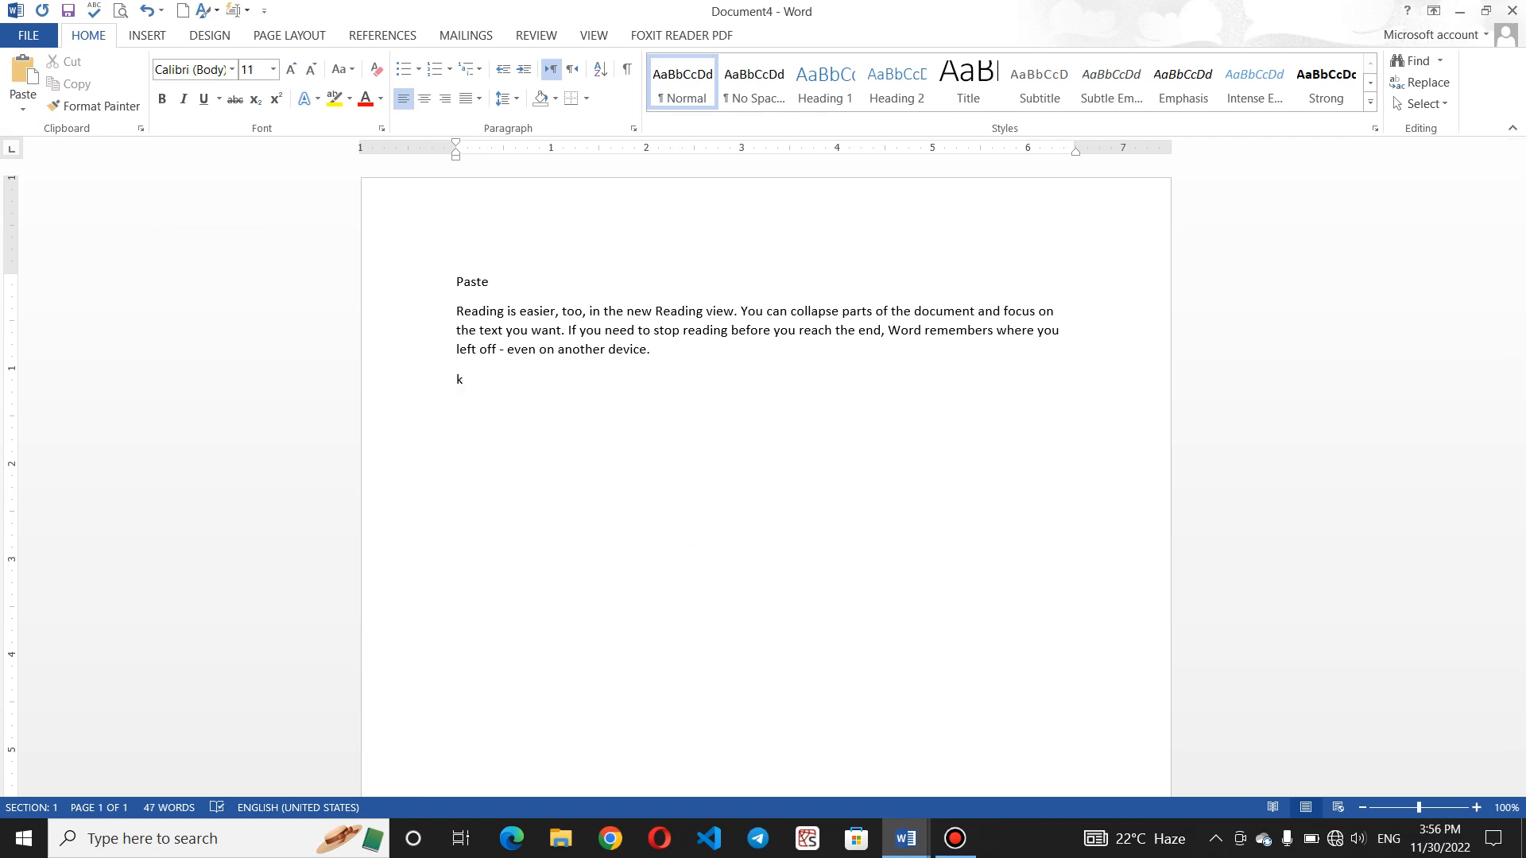
- In Document2, split the red Reading paragraph after 'If you nee' and cut the second part
click(906, 838)
click(842, 762)
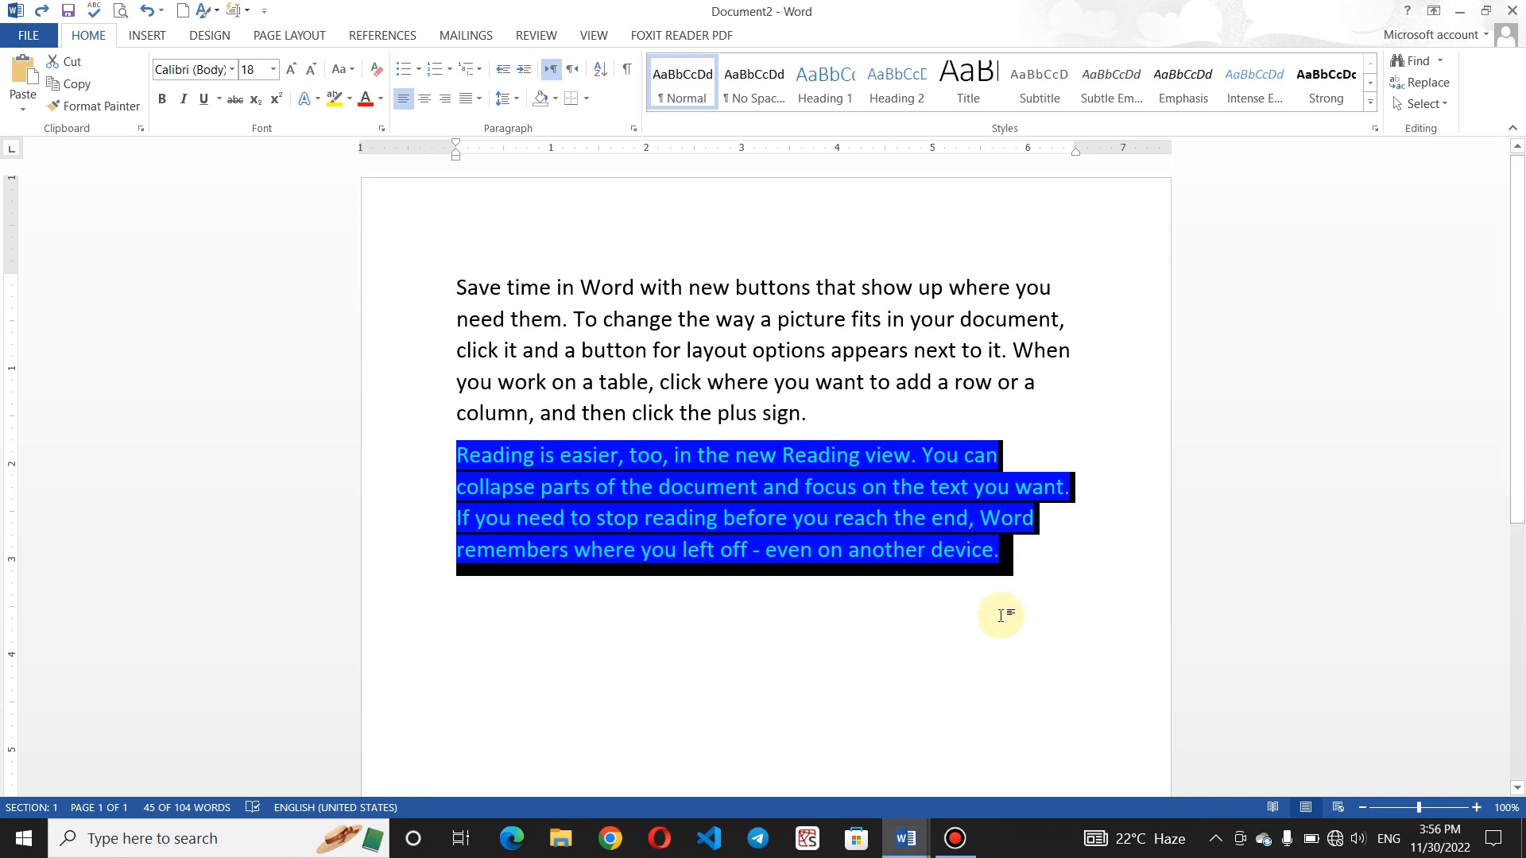
click(1036, 587)
drag(1023, 565, 385, 461)
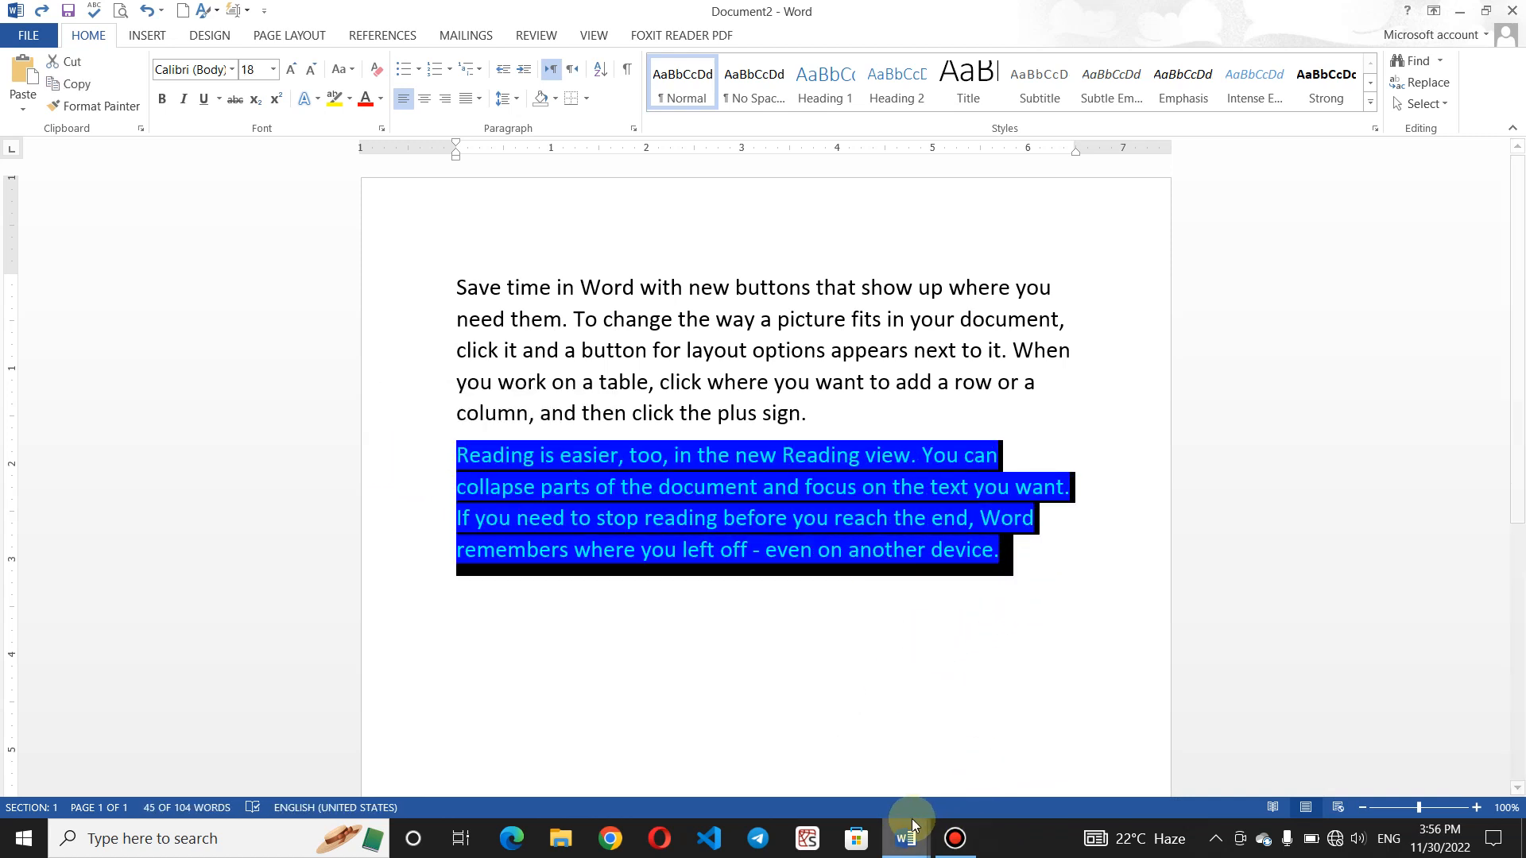
drag(1031, 621, 554, 523)
click(1153, 650)
double_click(413, 561)
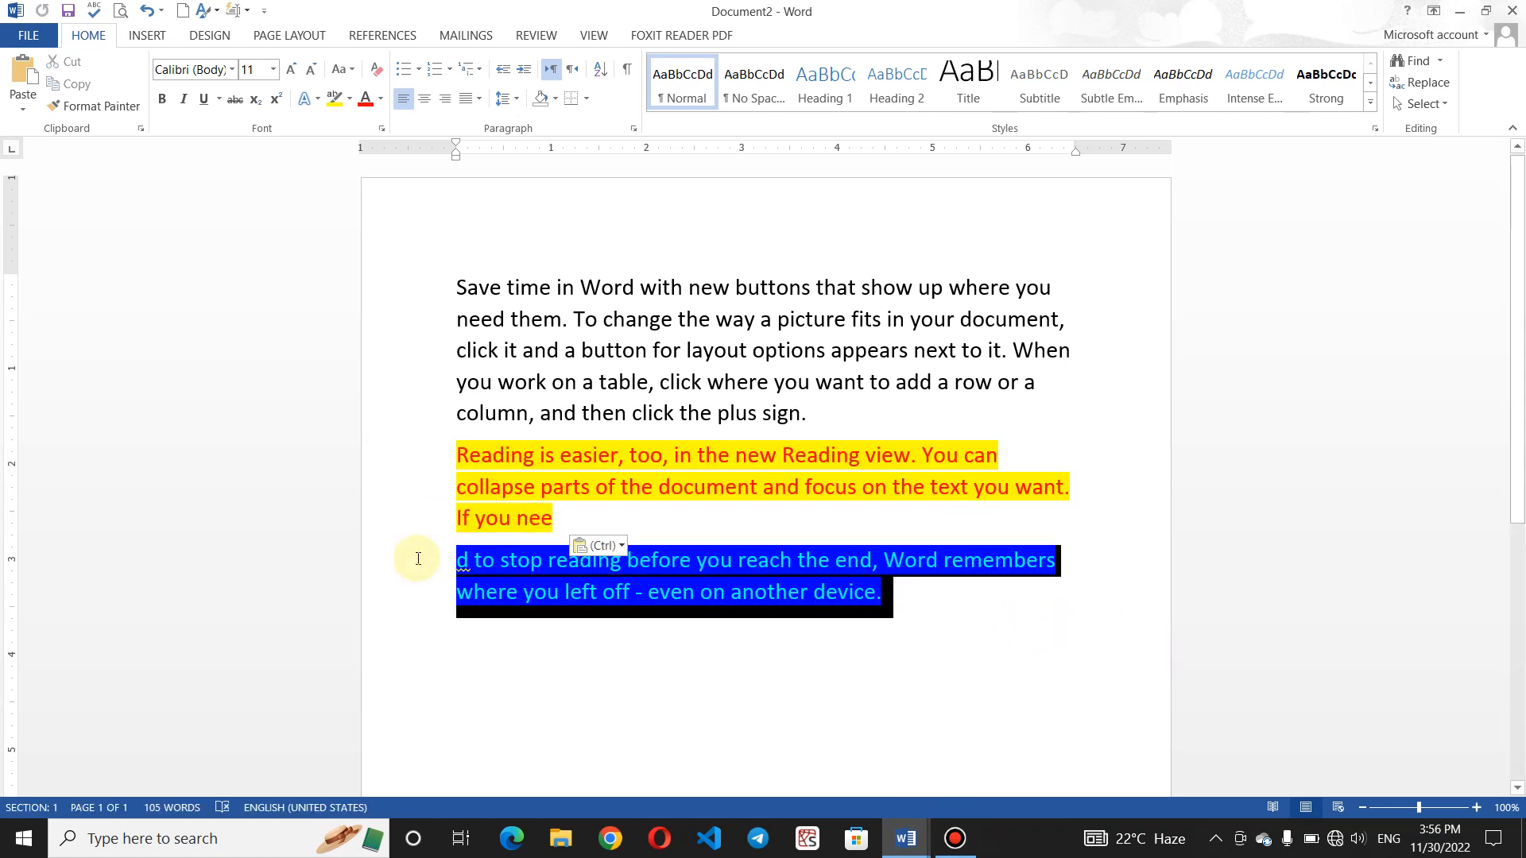
click(69, 63)
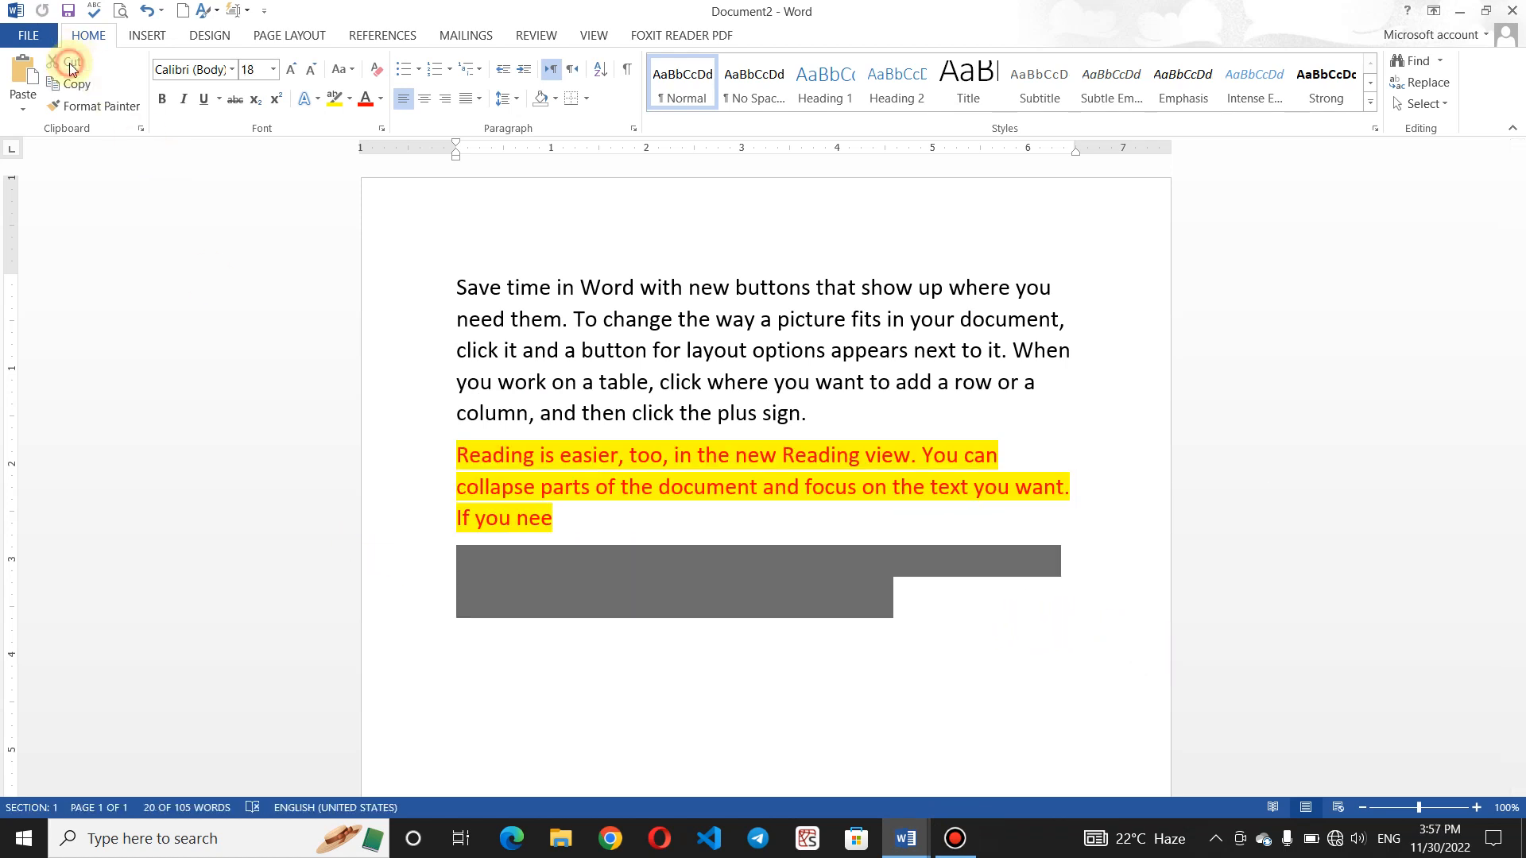
- In Document3, delete the stray letter on the second line
click(907, 838)
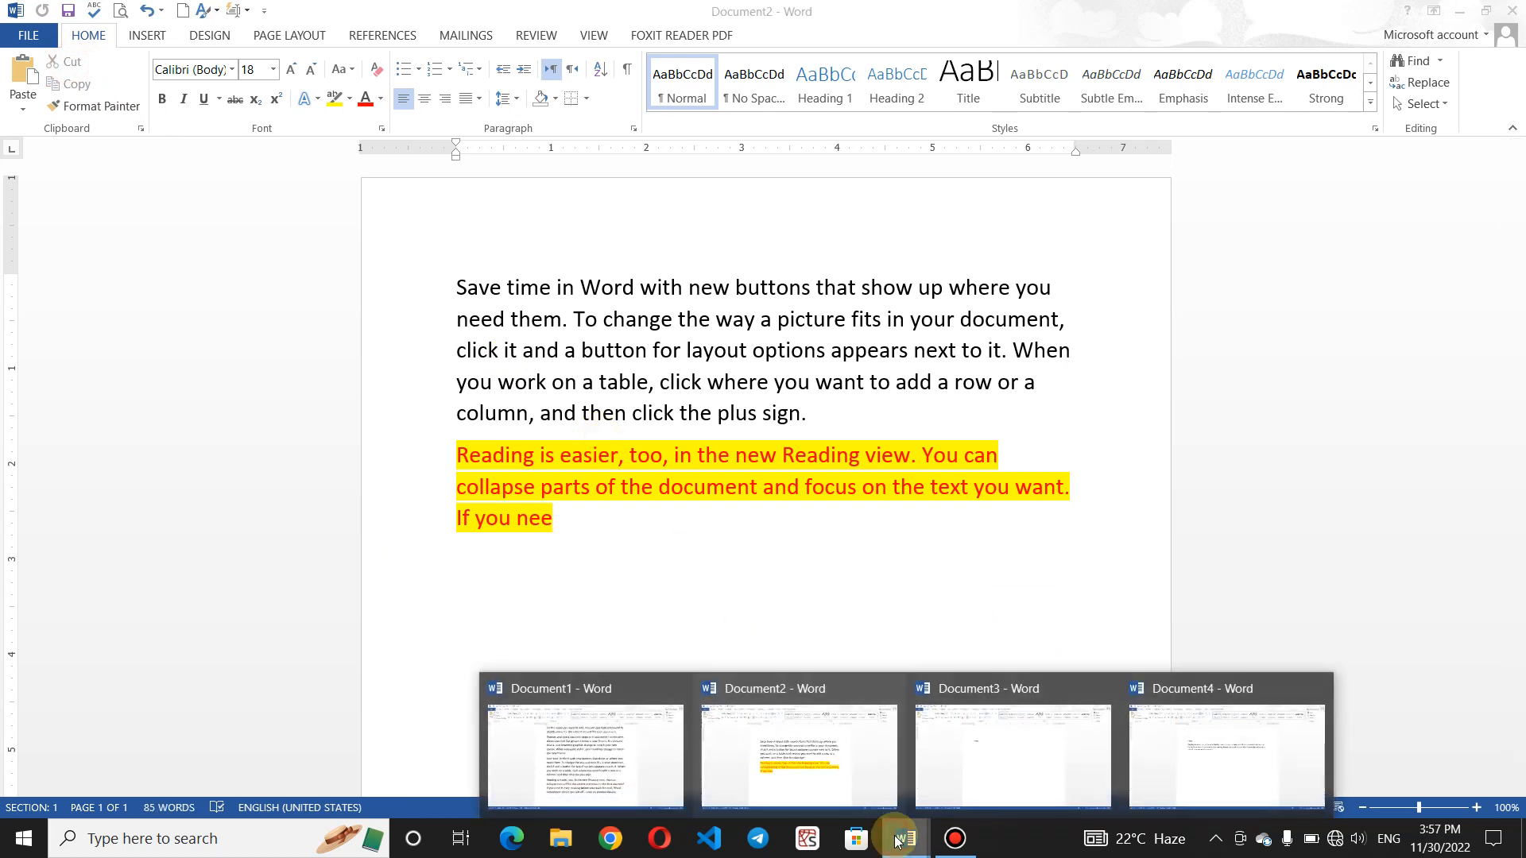
click(1085, 770)
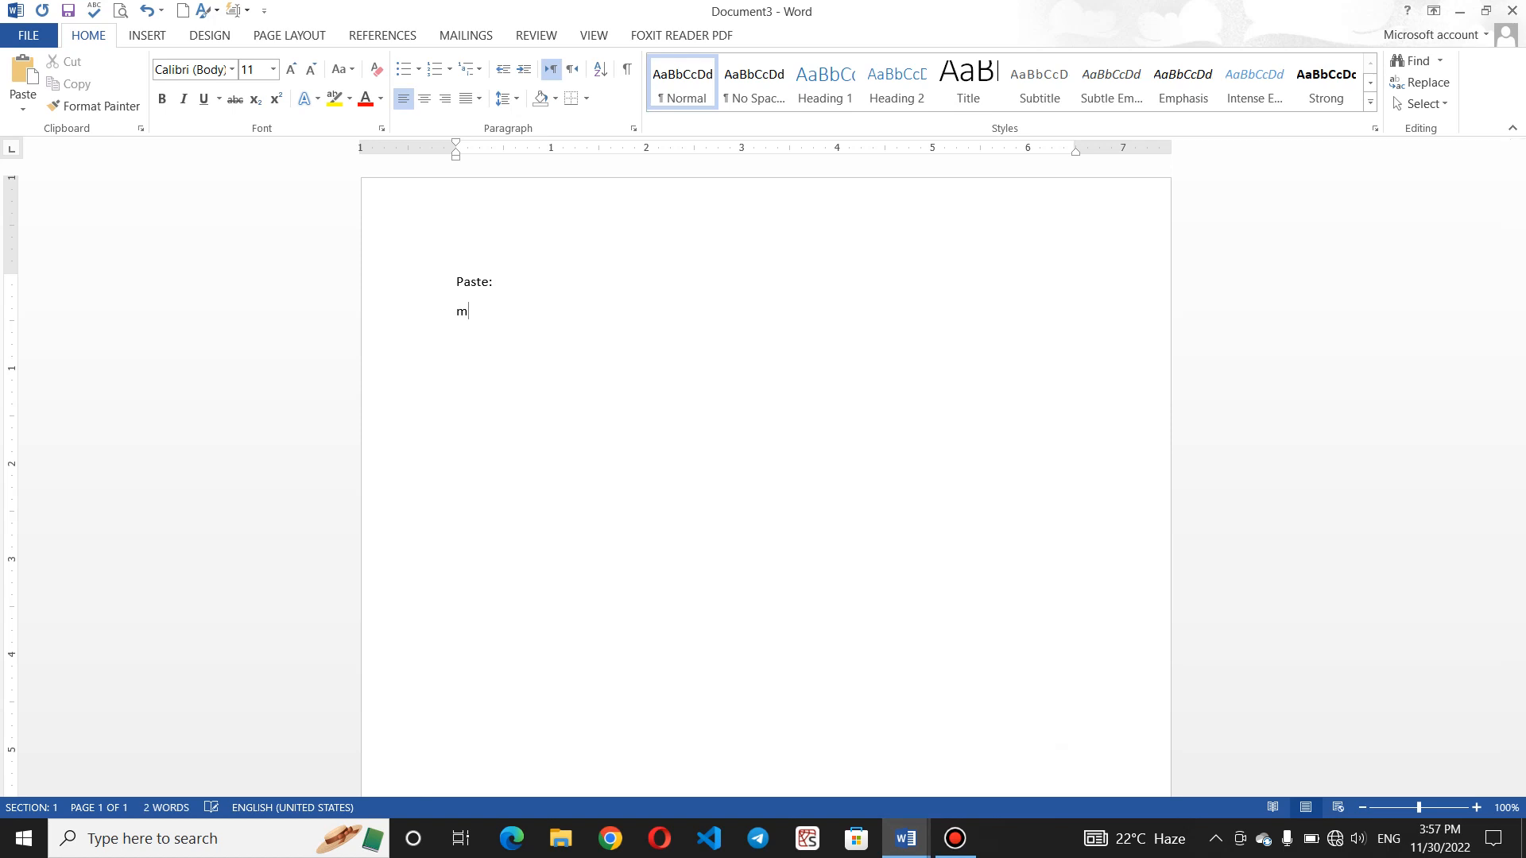
key(BackSpace)
click(607, 497)
text(k)
key(BackSpace)
- Back in Document2, cut the remaining red highlighted paragraph
click(911, 854)
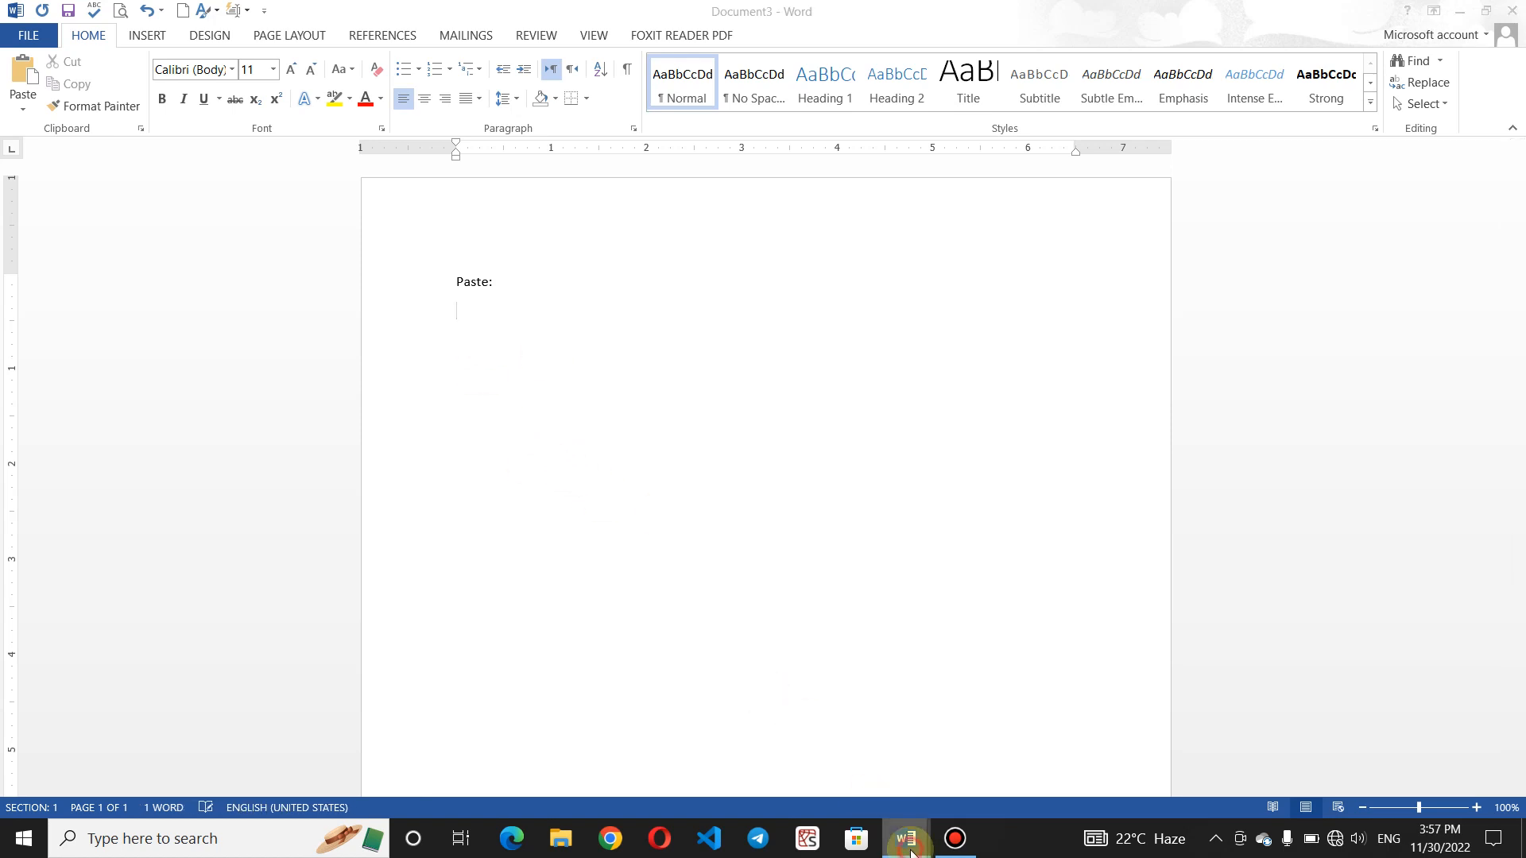
click(797, 730)
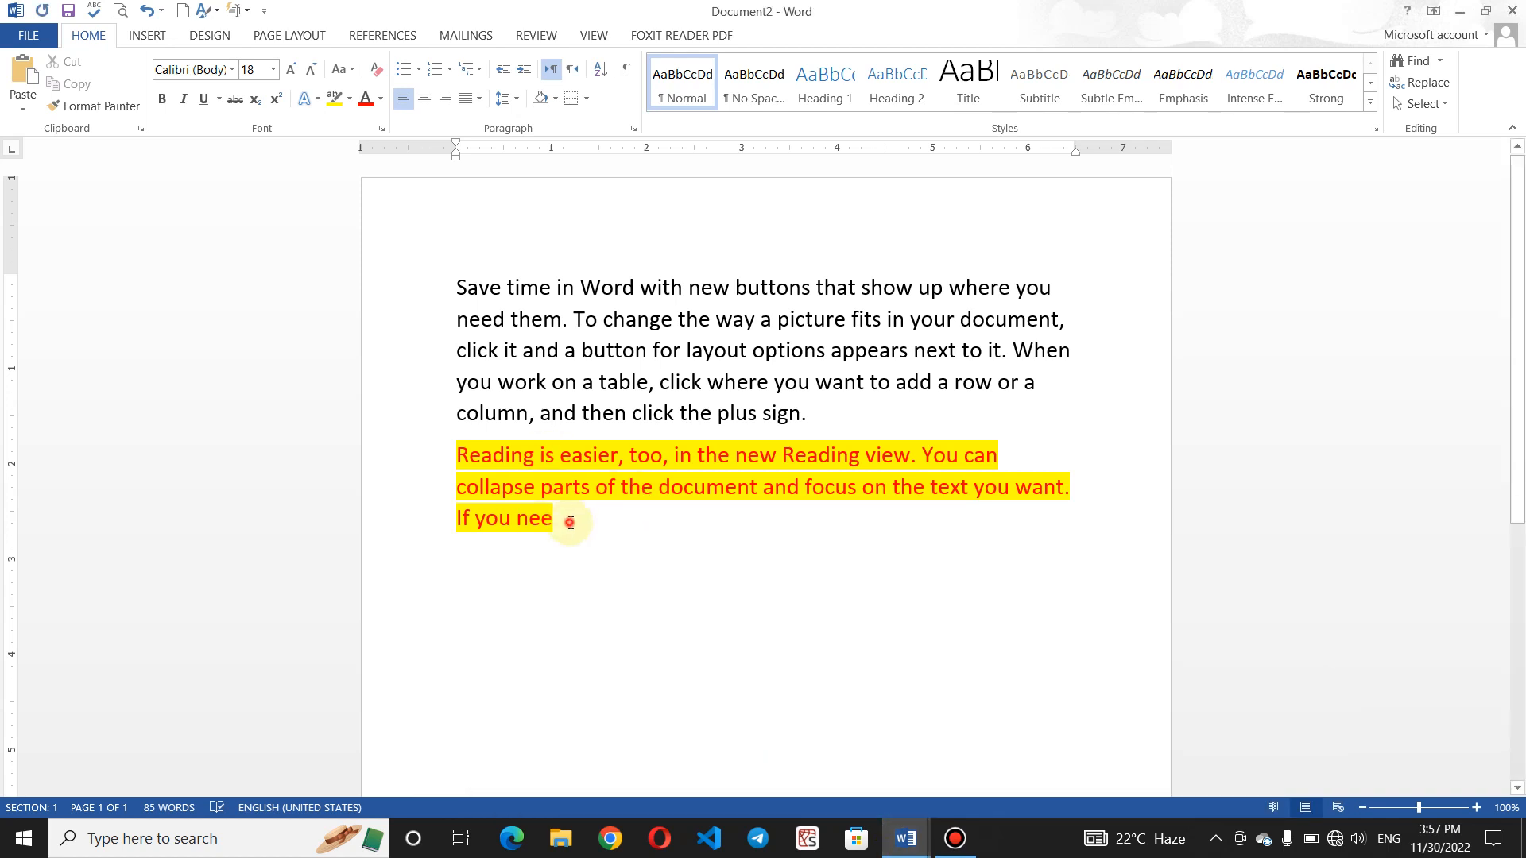
double_click(415, 461)
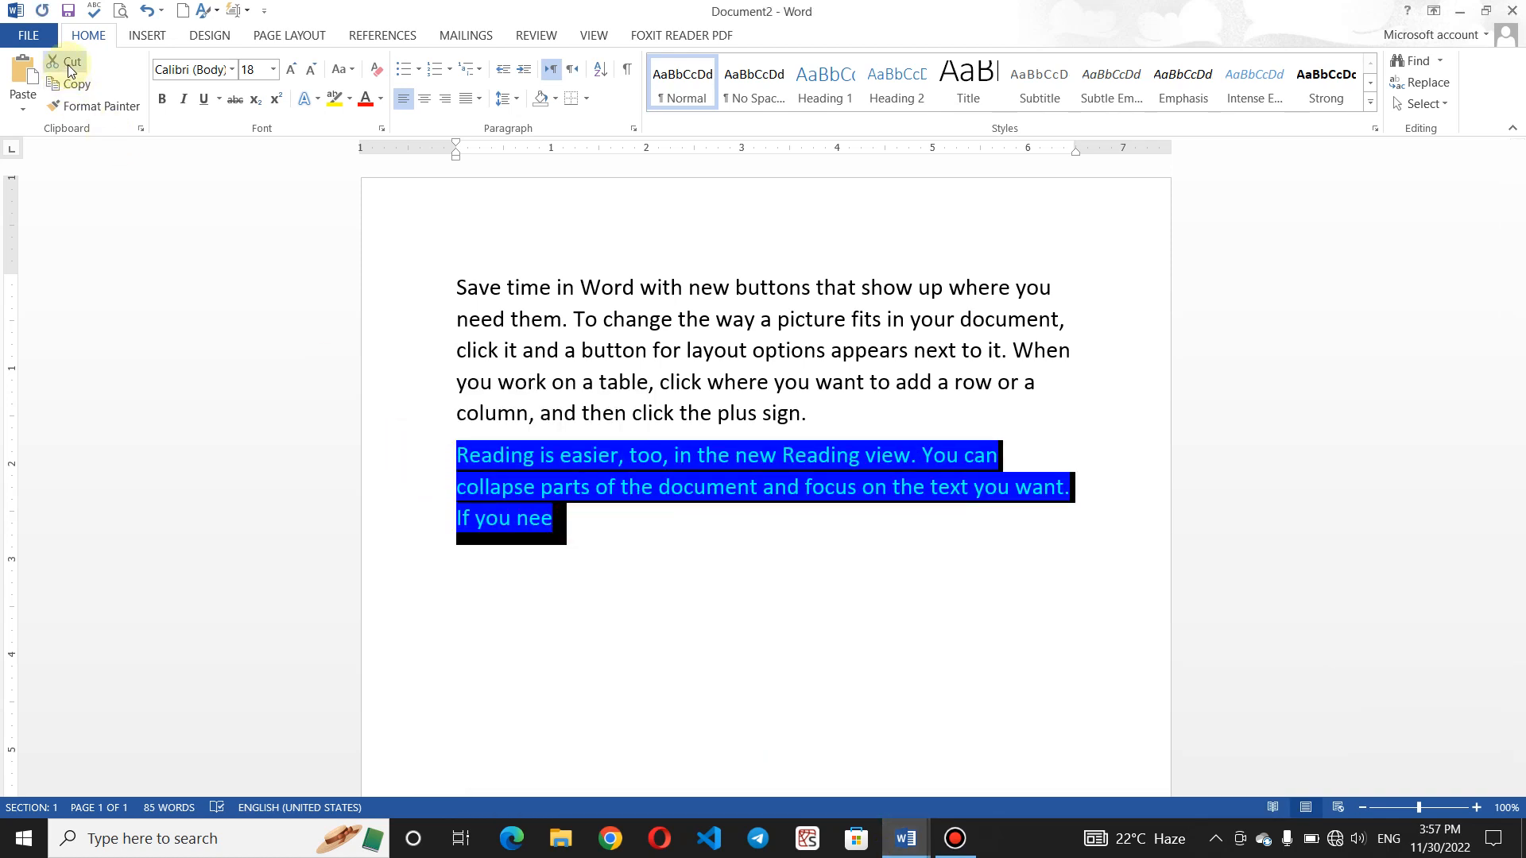
click(68, 62)
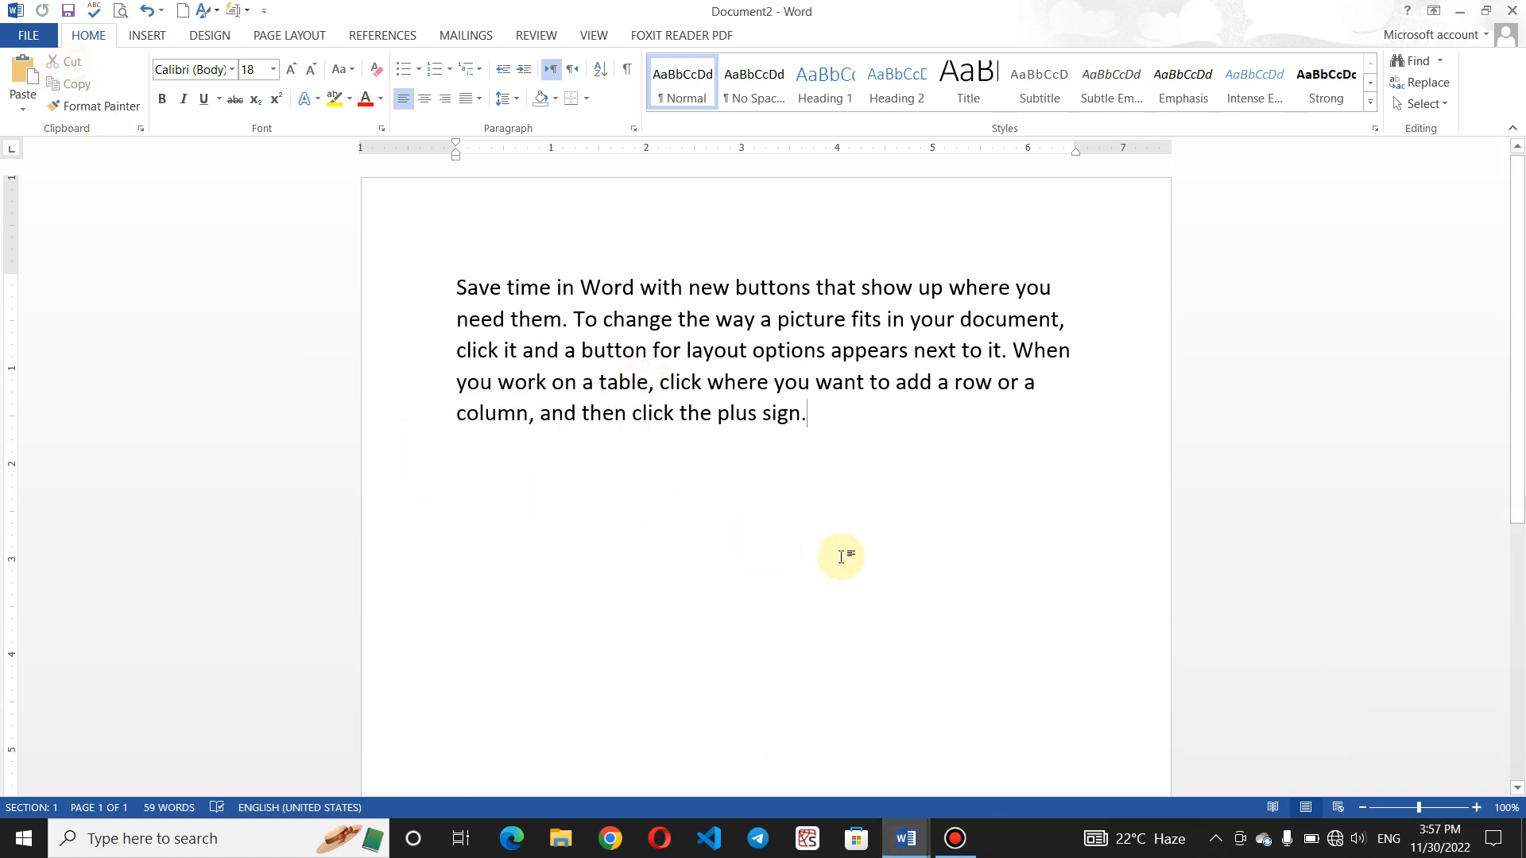
- In a new document, paste with Keep Source Formatting, Merge Formatting and Keep Text Only
key(ctrl+n)
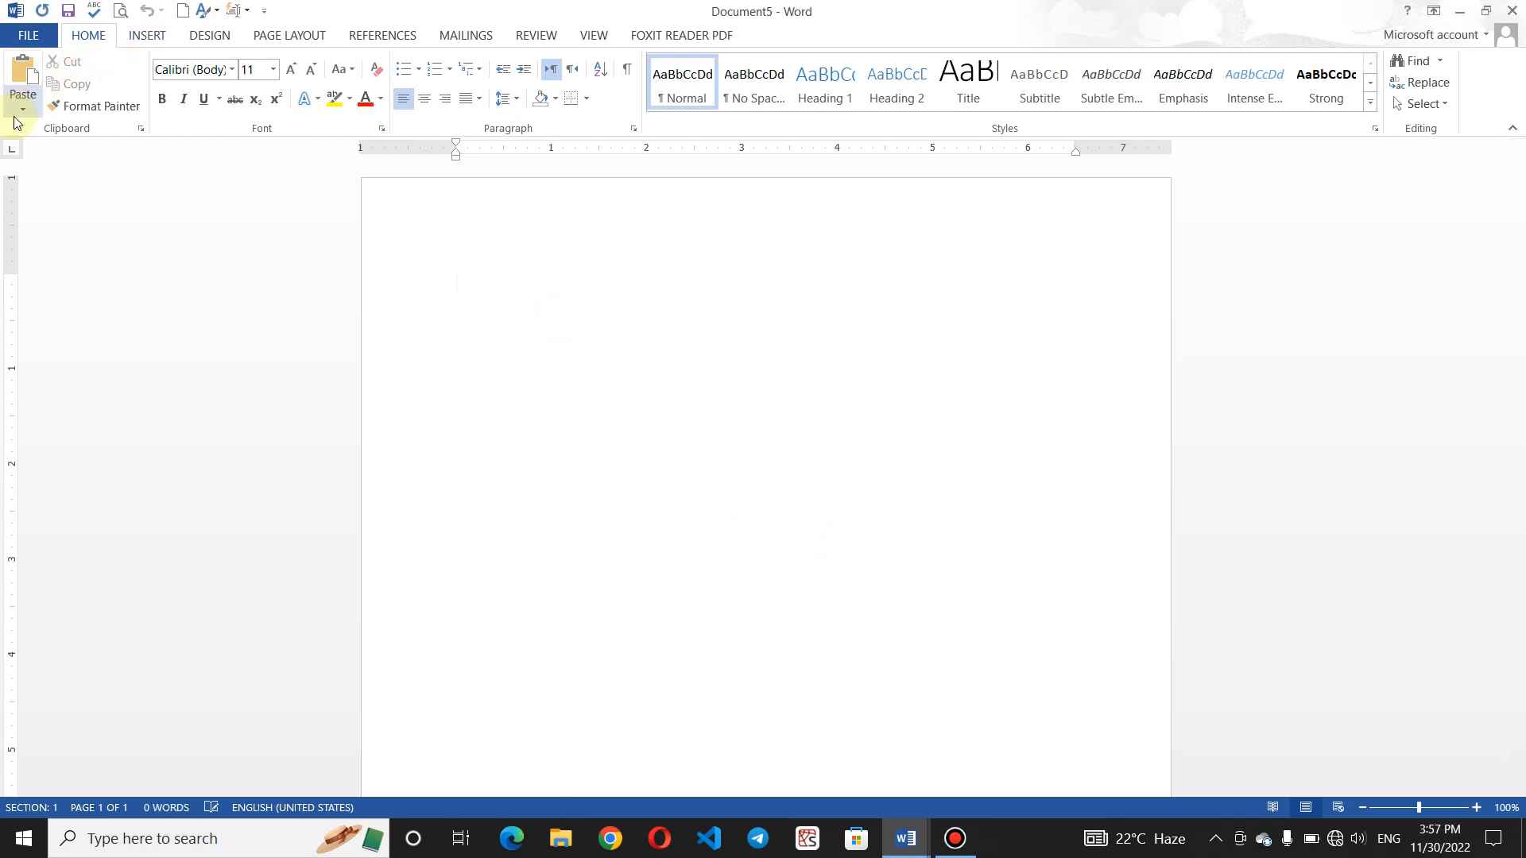
click(18, 111)
click(20, 157)
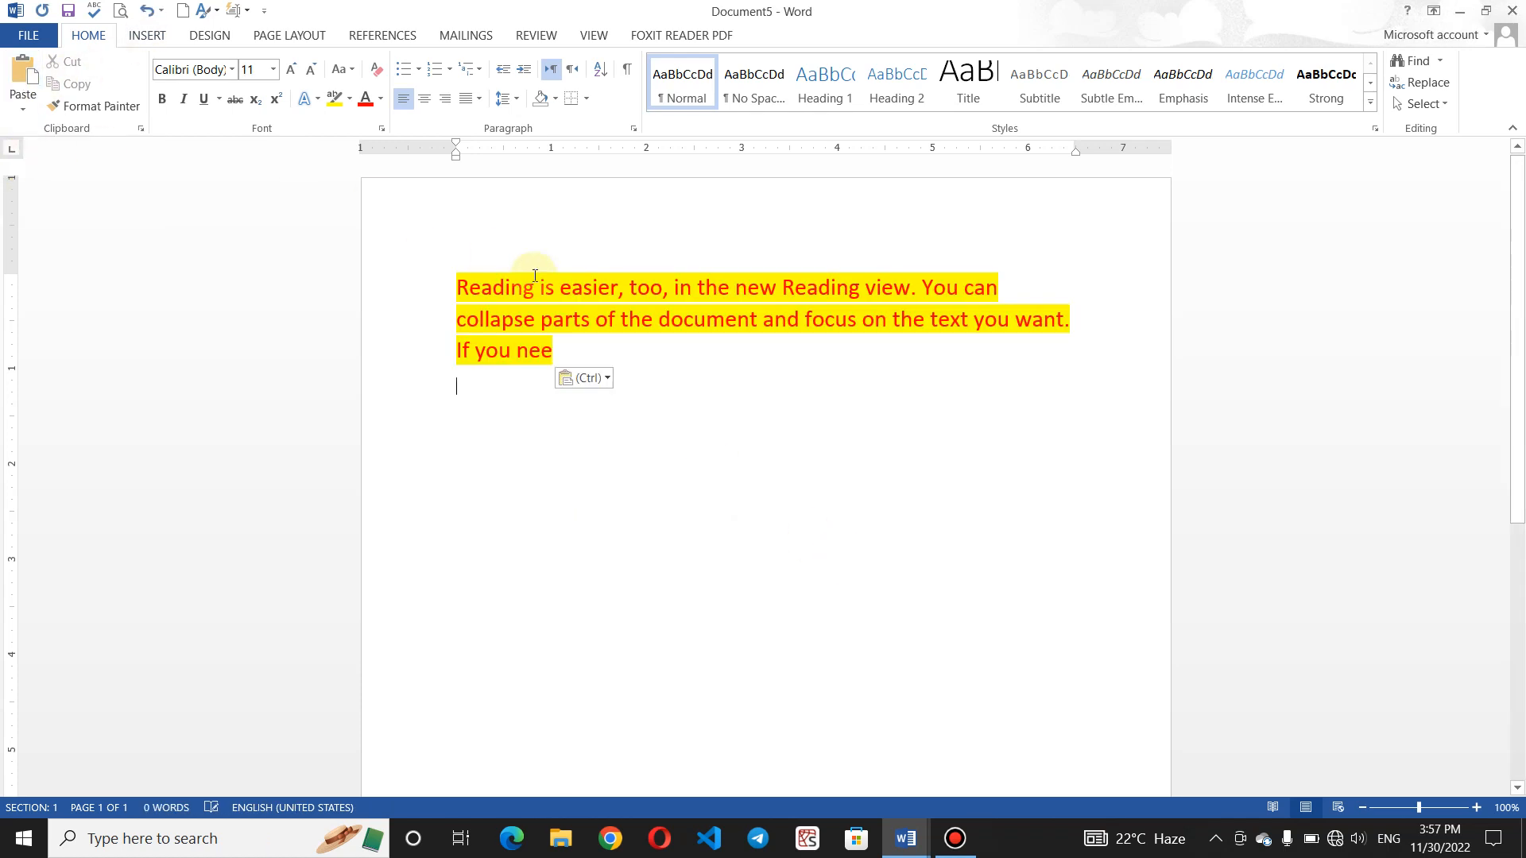
click(23, 109)
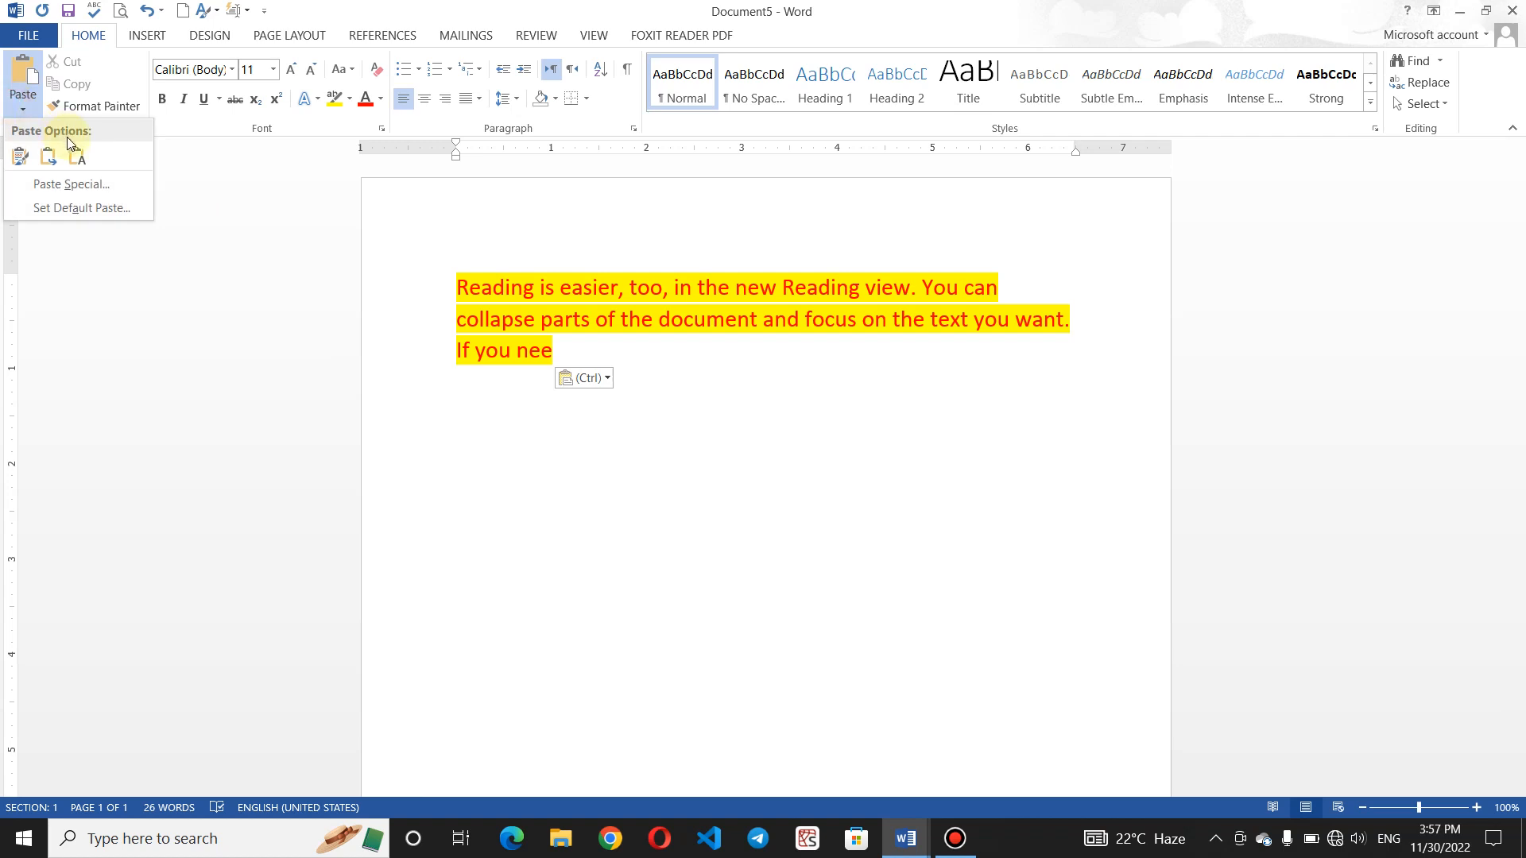
click(54, 155)
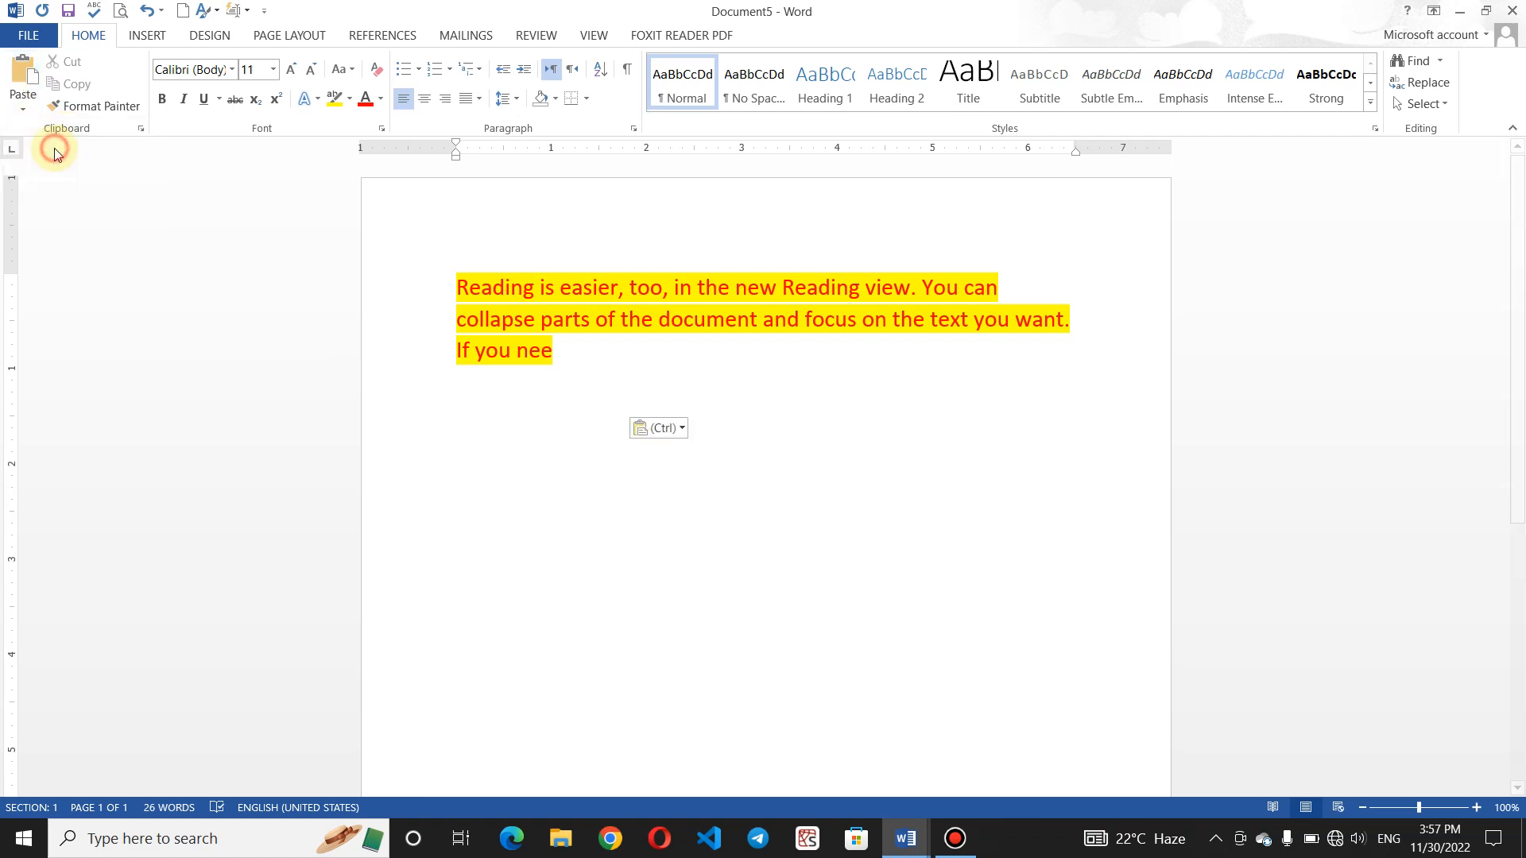
click(23, 109)
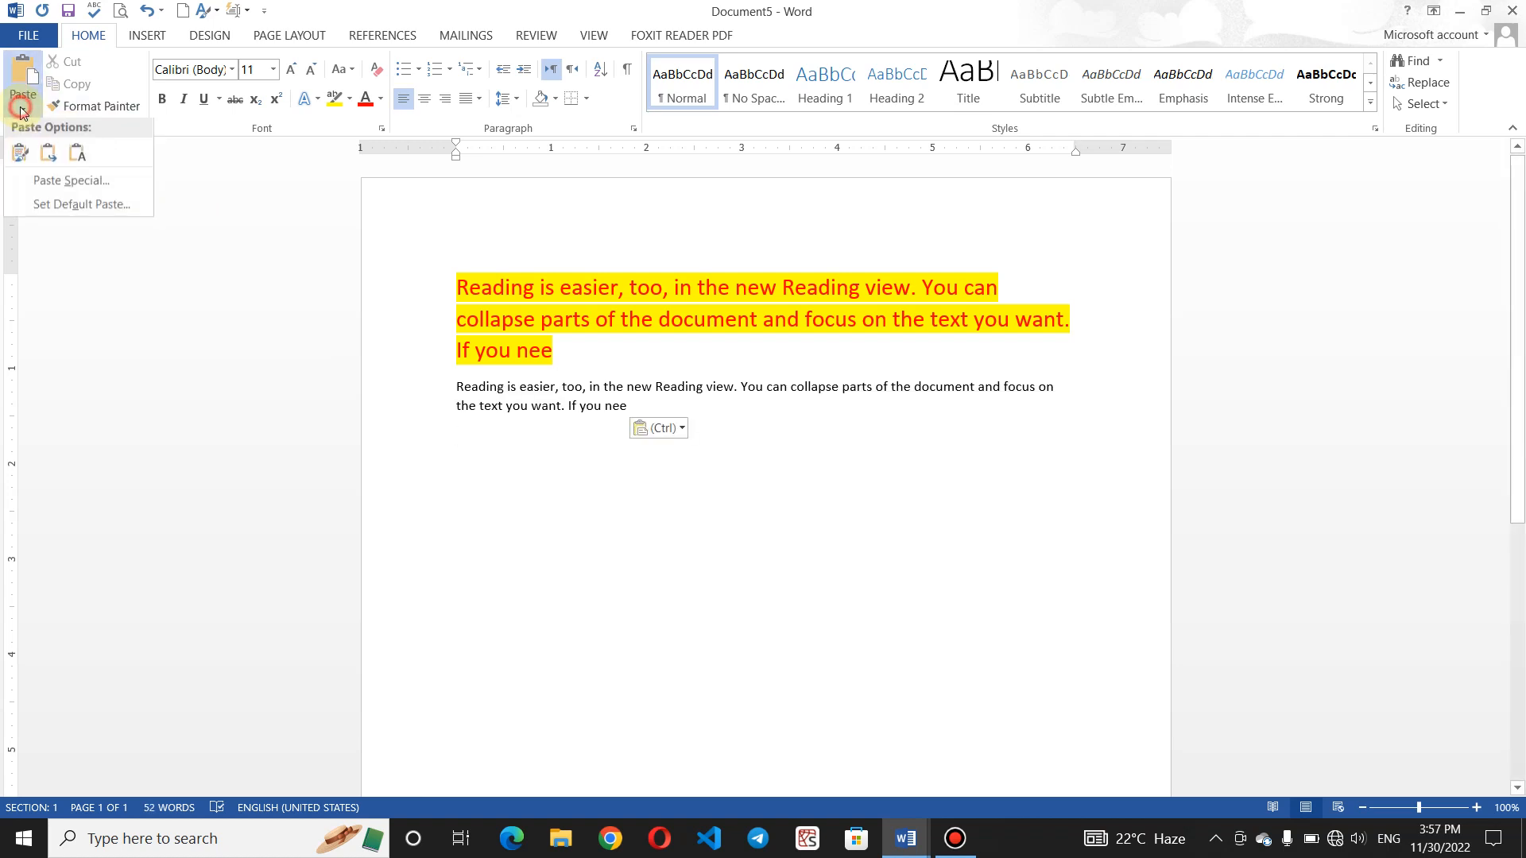
click(86, 160)
click(567, 454)
key(Return)
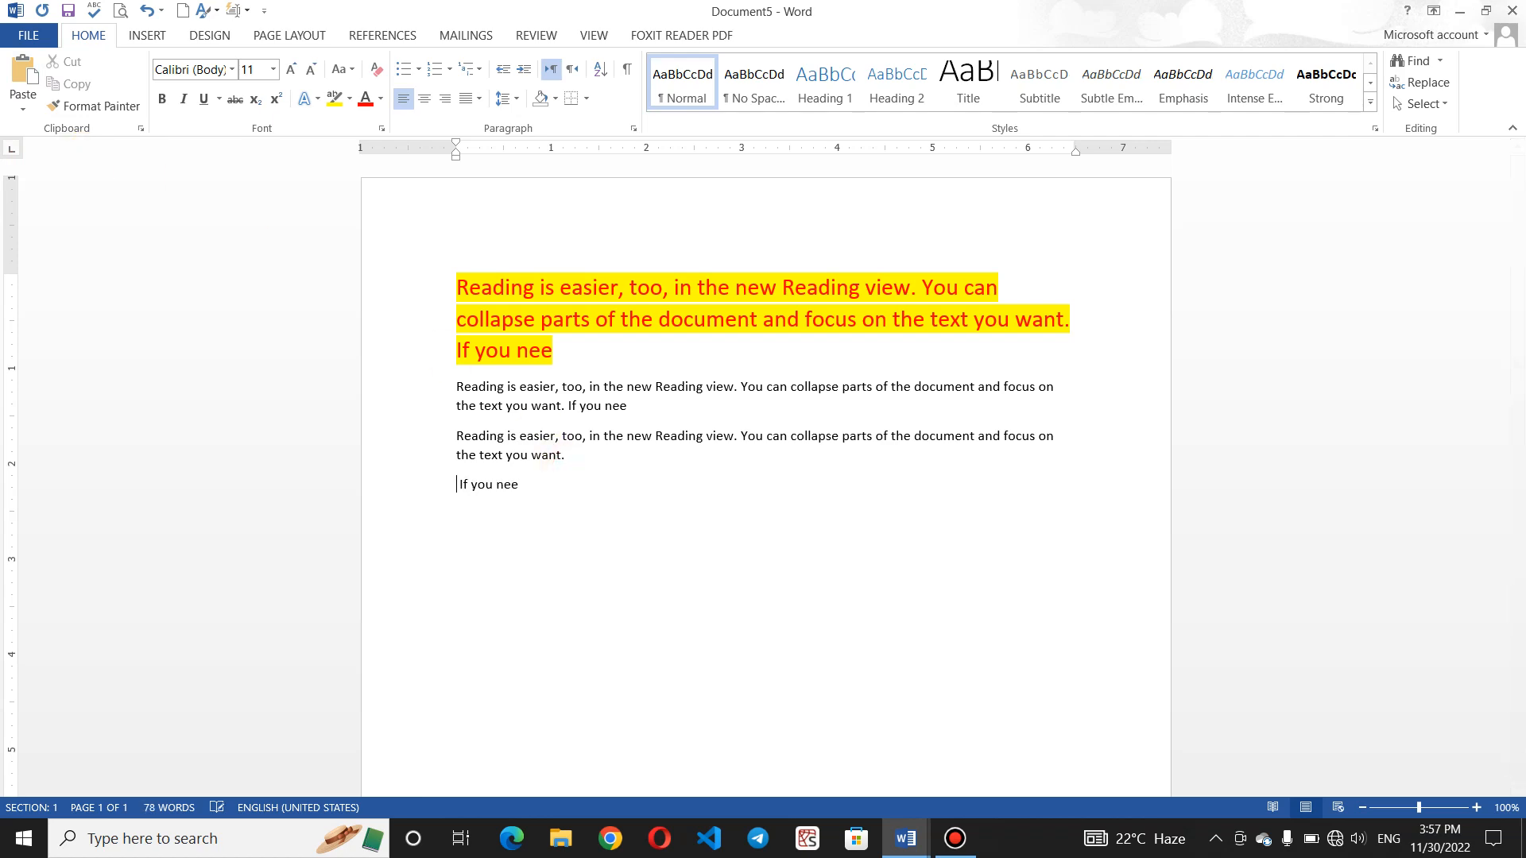
- Paste four more red-on-yellow copies of the Reading paragraph with Ctrl+V
key(ctrl+v)
key(ctrl+v)
key(ctrl+v)
key(ctrl+v)
key(ctrl+v)
key(ctrl+v)
key(ctrl+v)
key(ctrl+v)
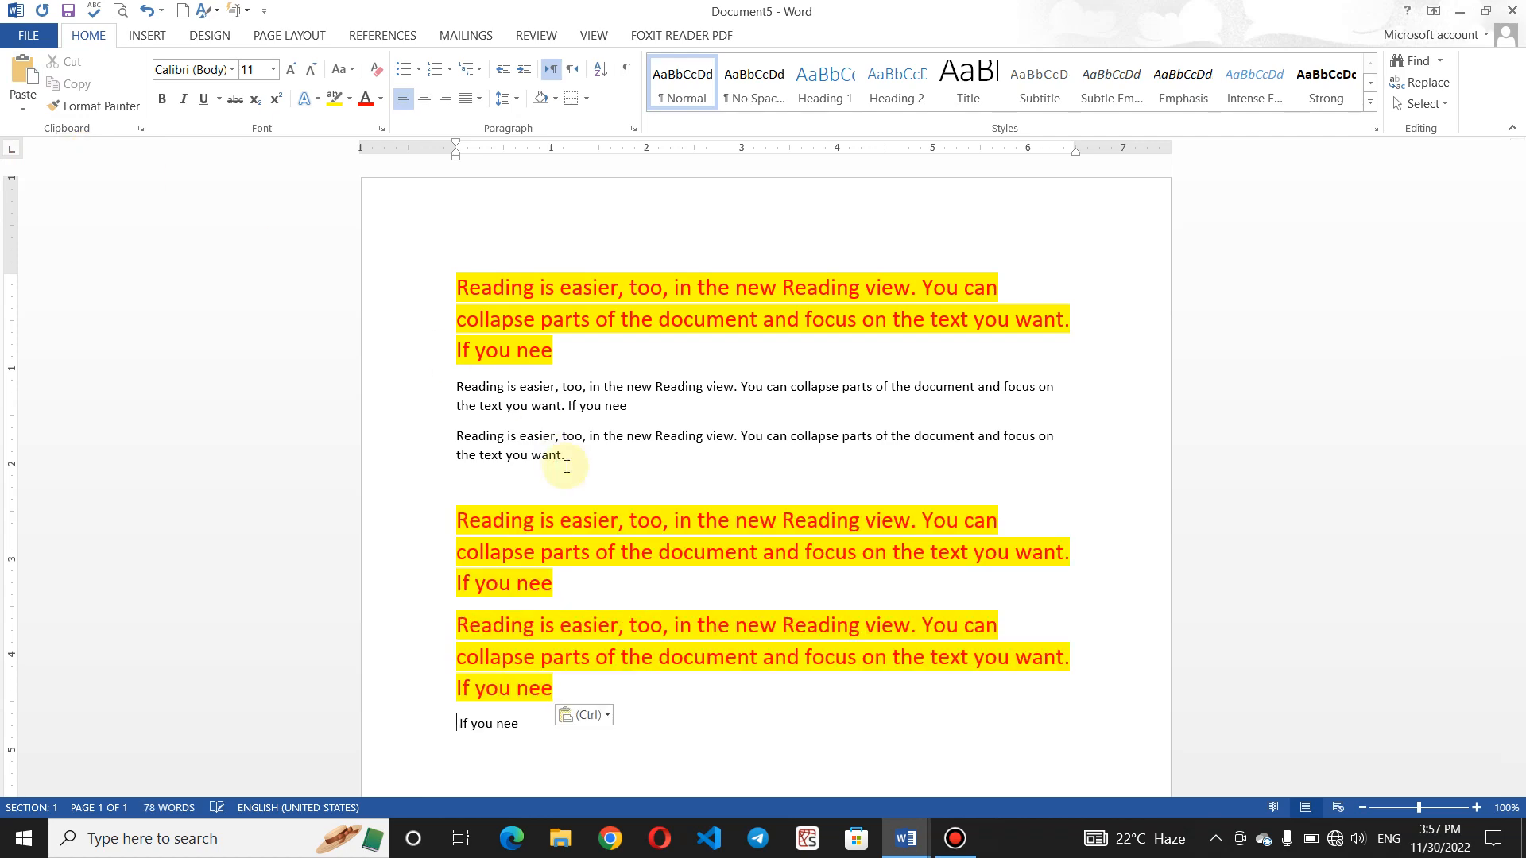
key(ctrl+v)
key(ctrl+v)
key(ctrl+v)
key(ctrl+v)
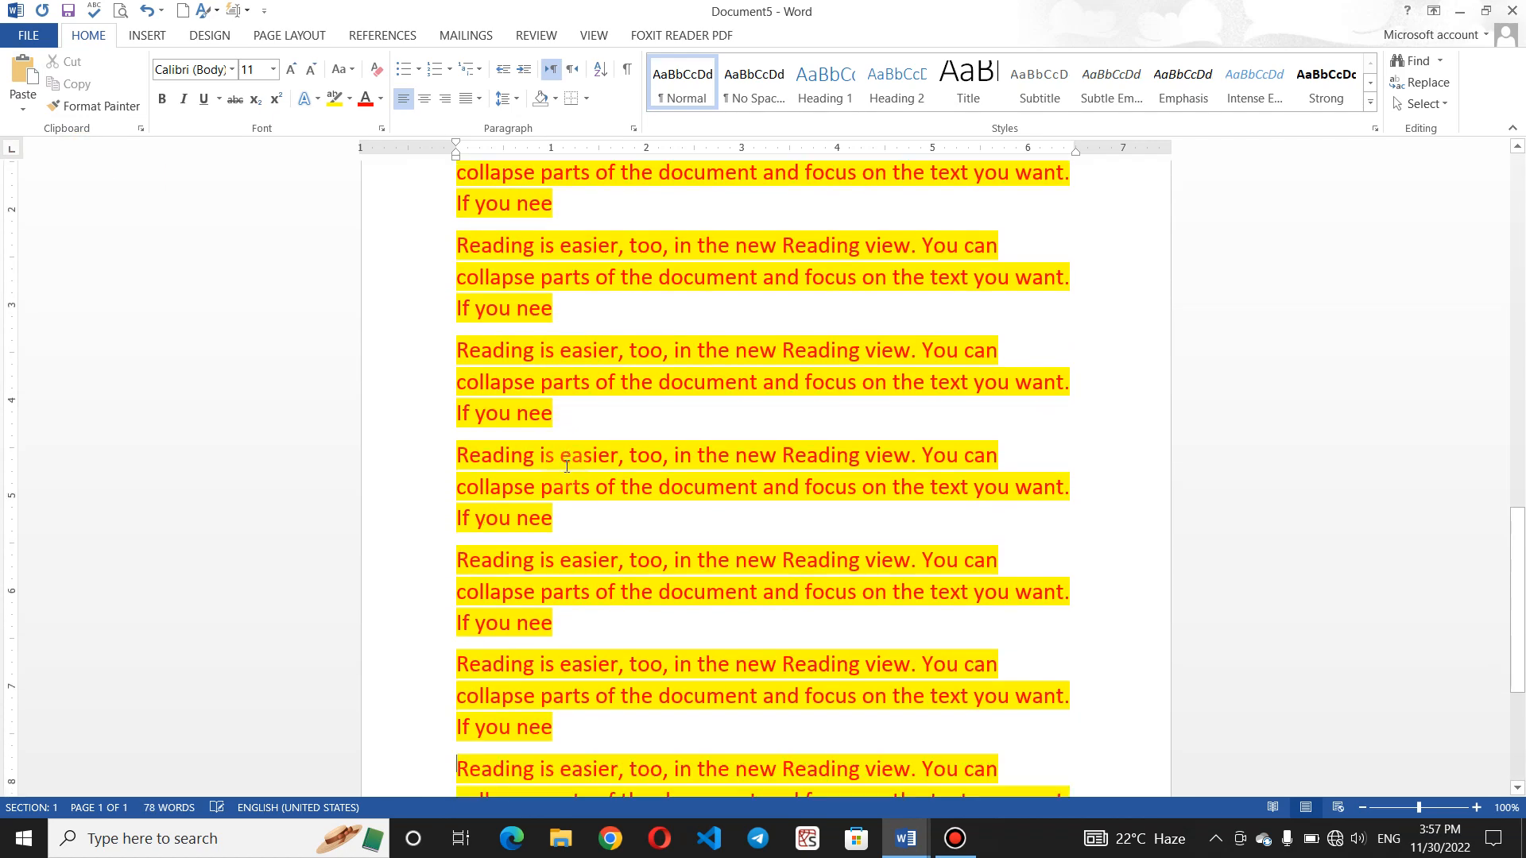
key(ctrl+v)
key(ctrl+v)
key(ctrl+v)
key(ctrl+v)
key(ctrl+v)
key(ctrl+v)
key(ctrl+v)
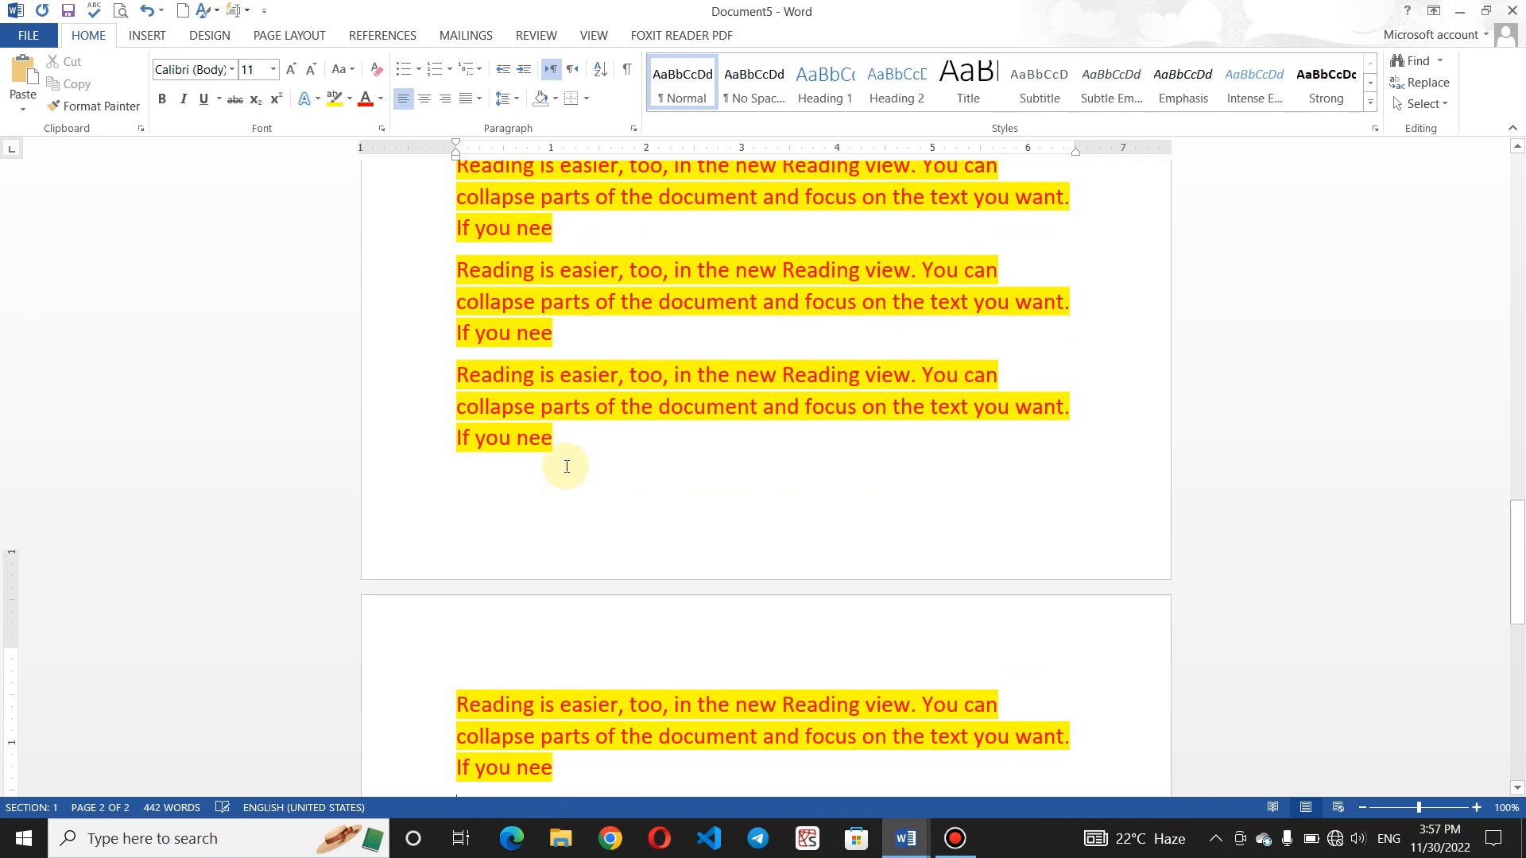
key(ctrl+v)
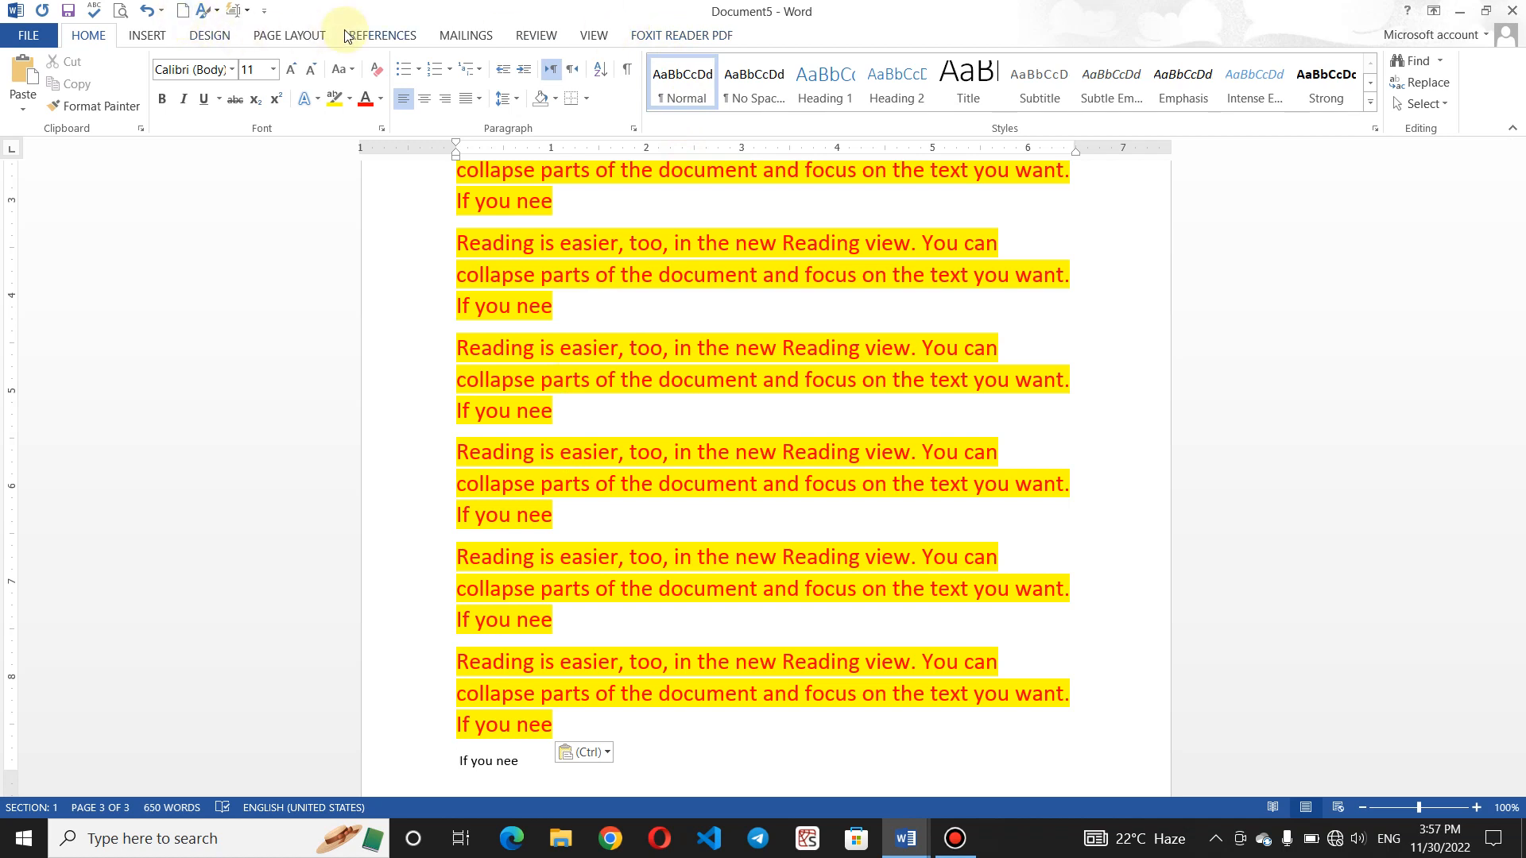
click(593, 35)
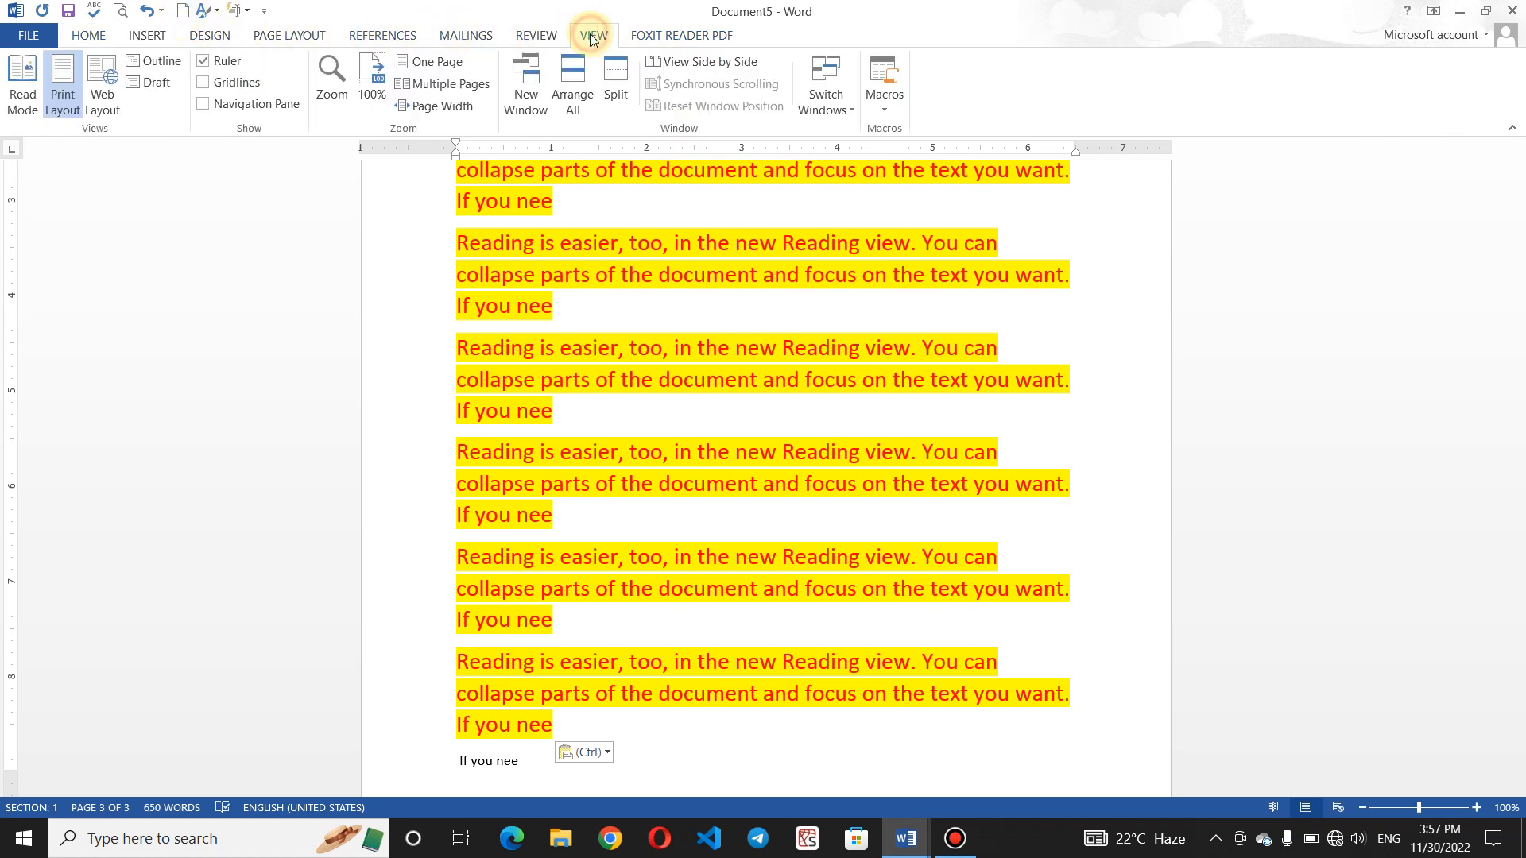
click(205, 103)
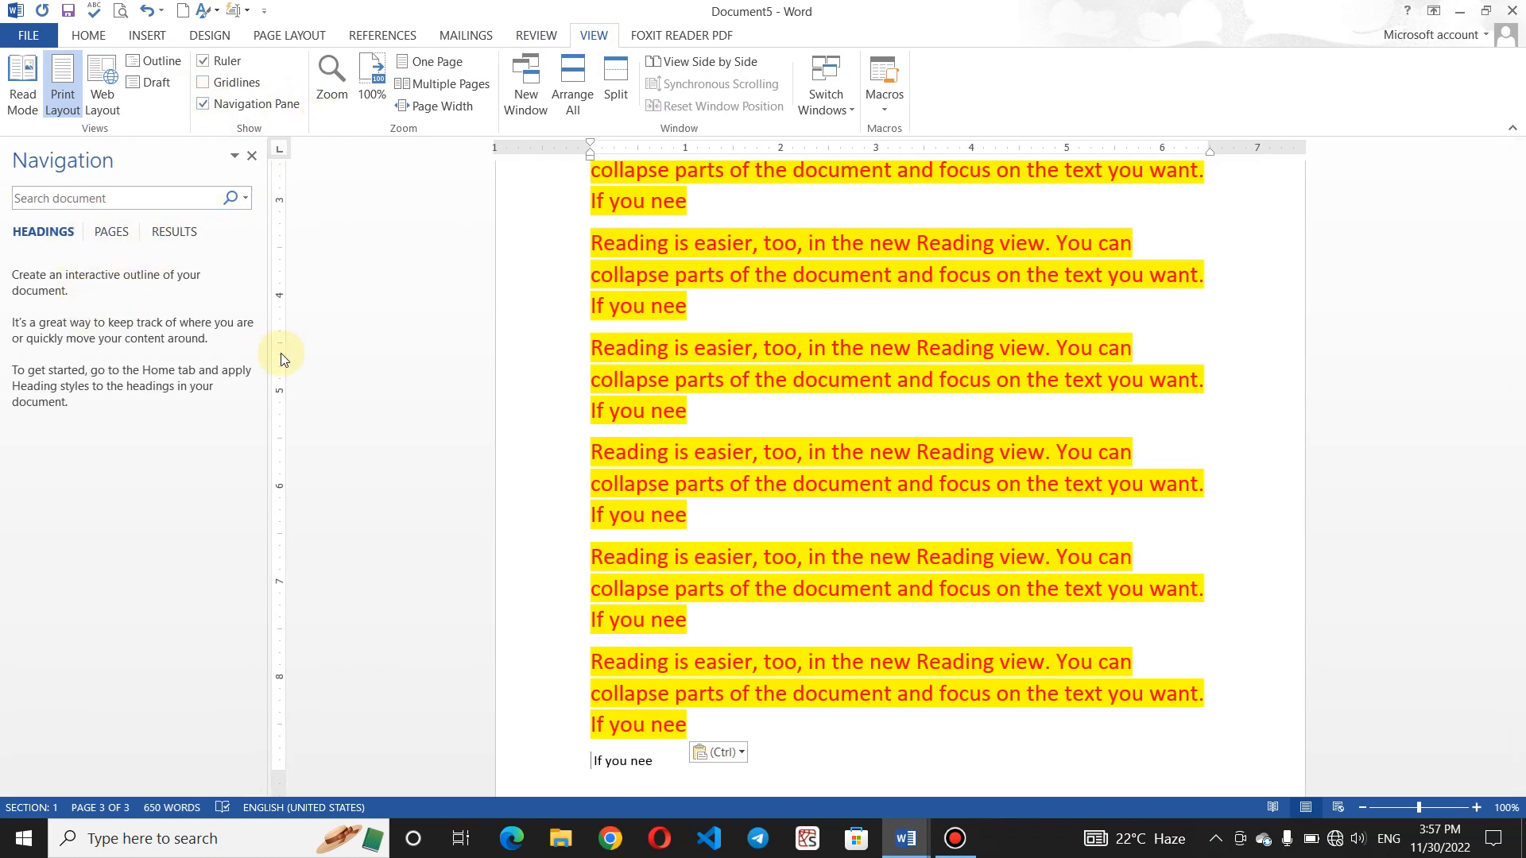
click(113, 232)
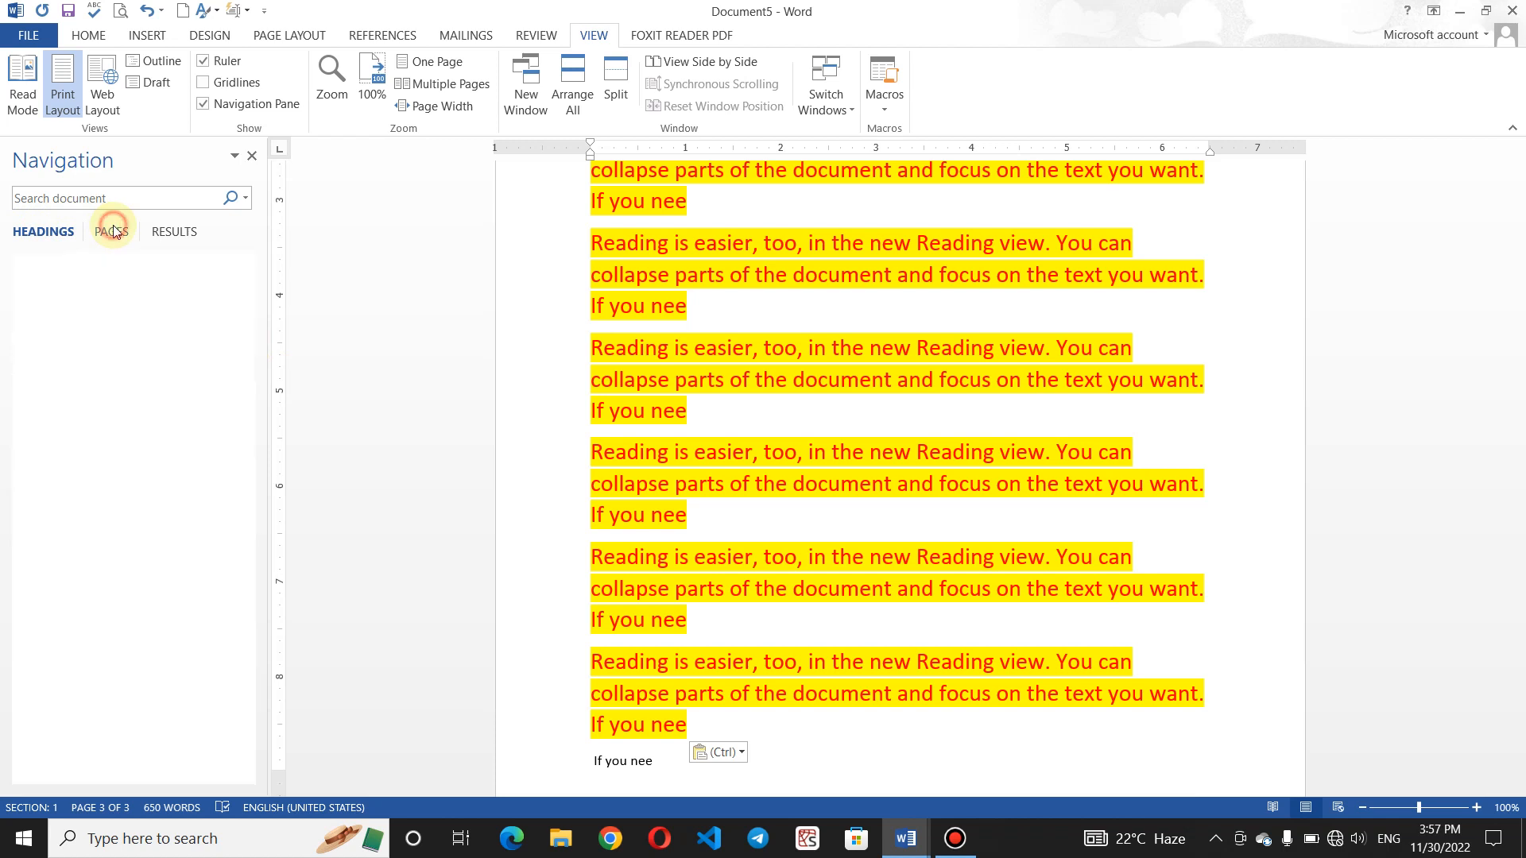
click(171, 231)
click(41, 233)
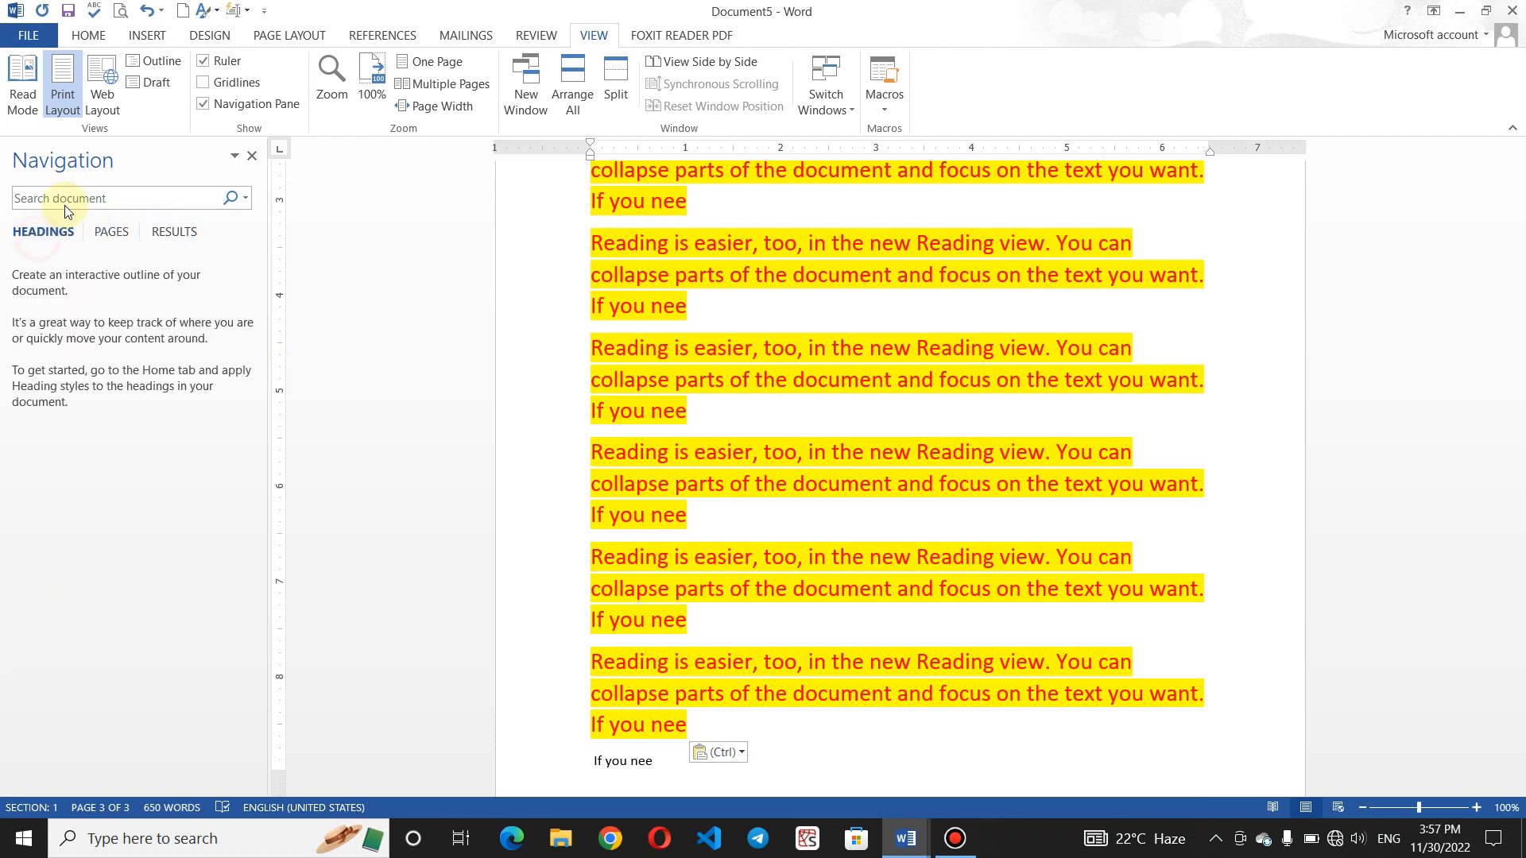
click(84, 40)
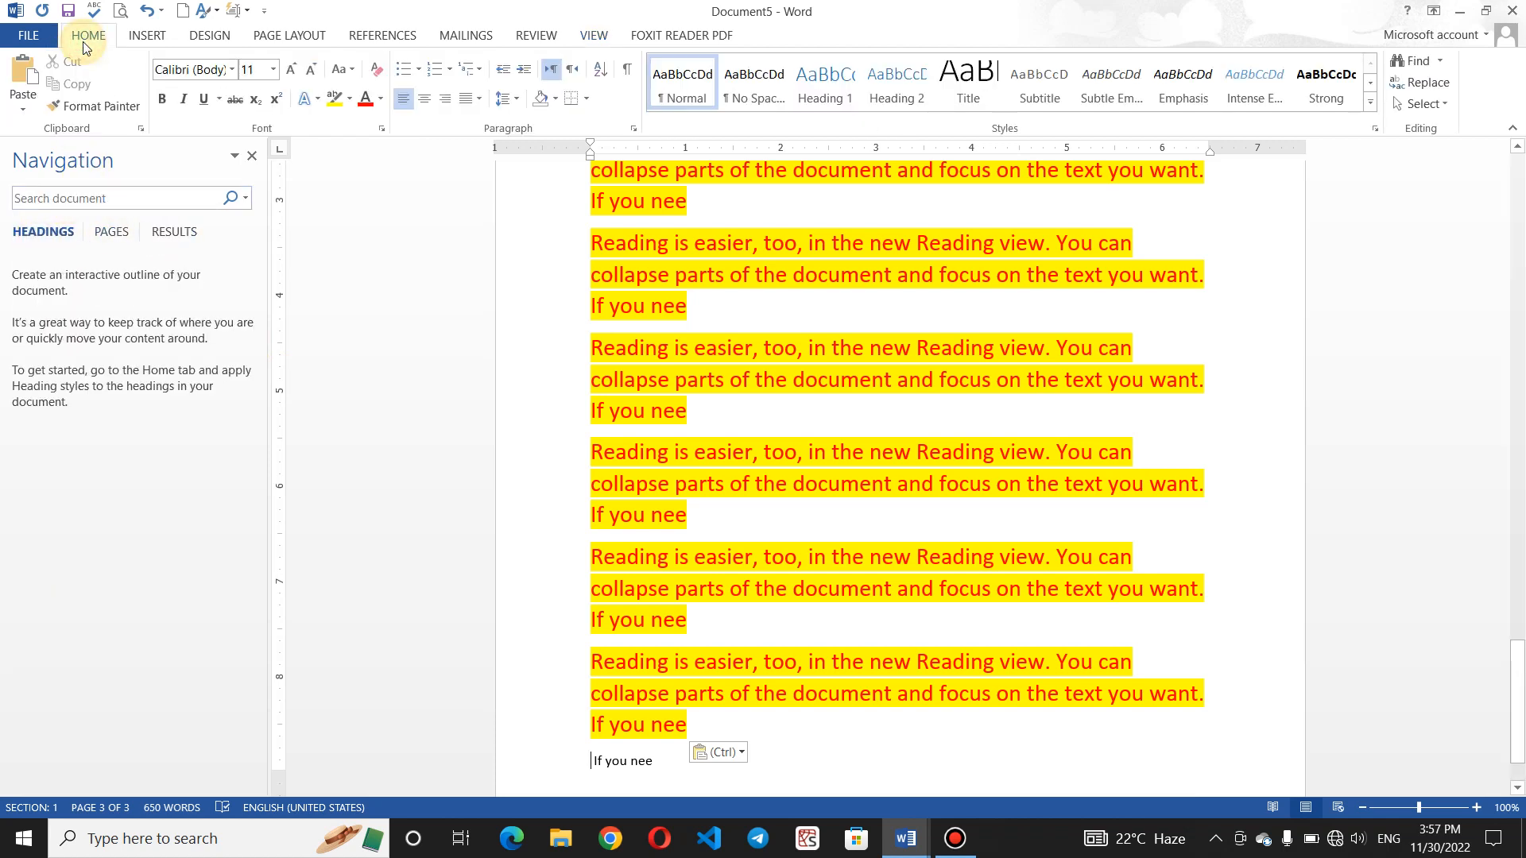
click(140, 128)
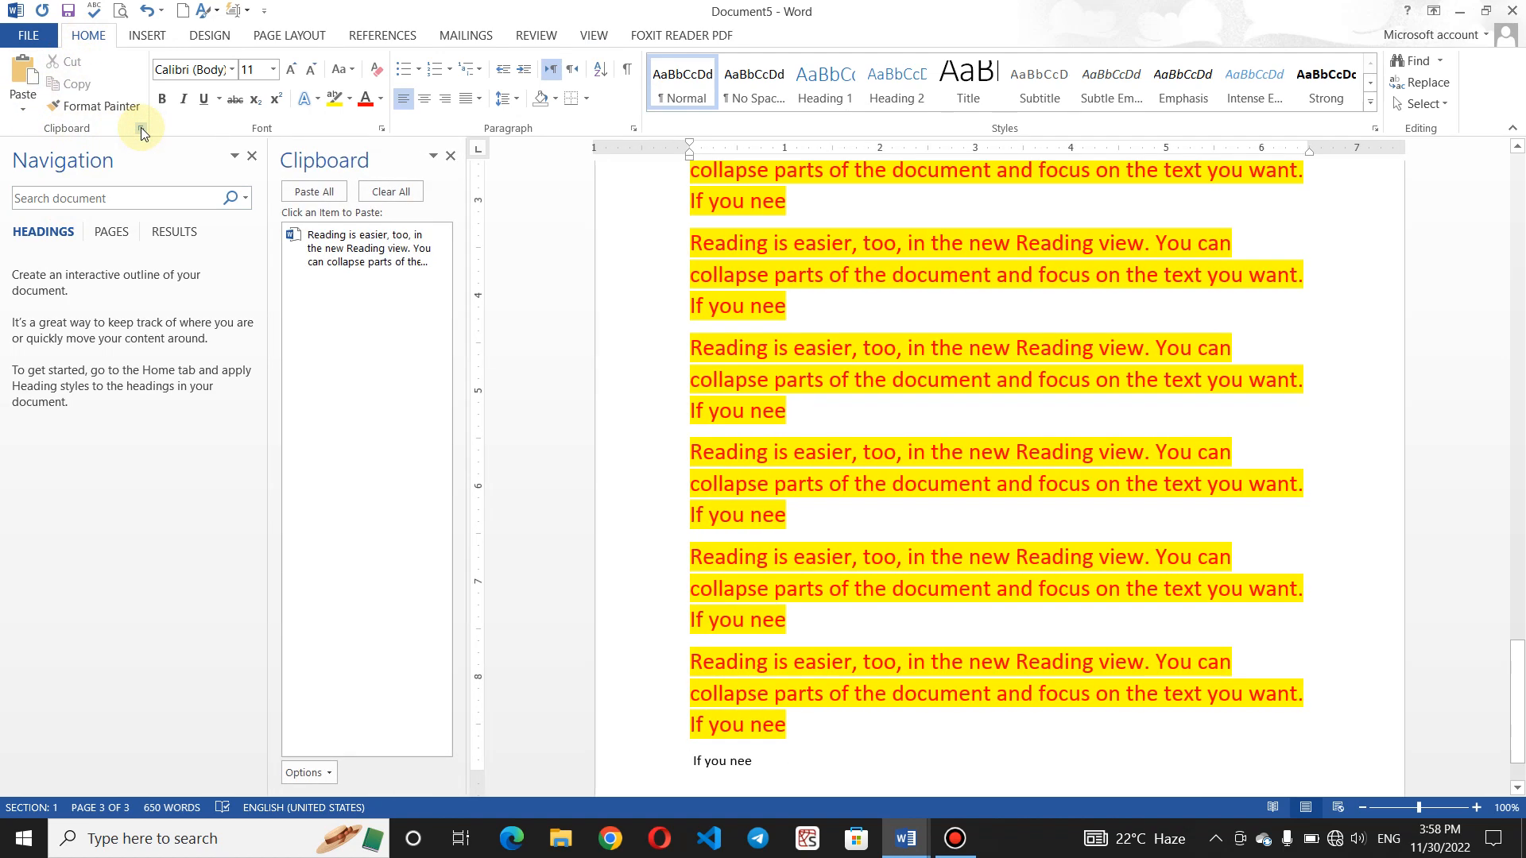
click(252, 156)
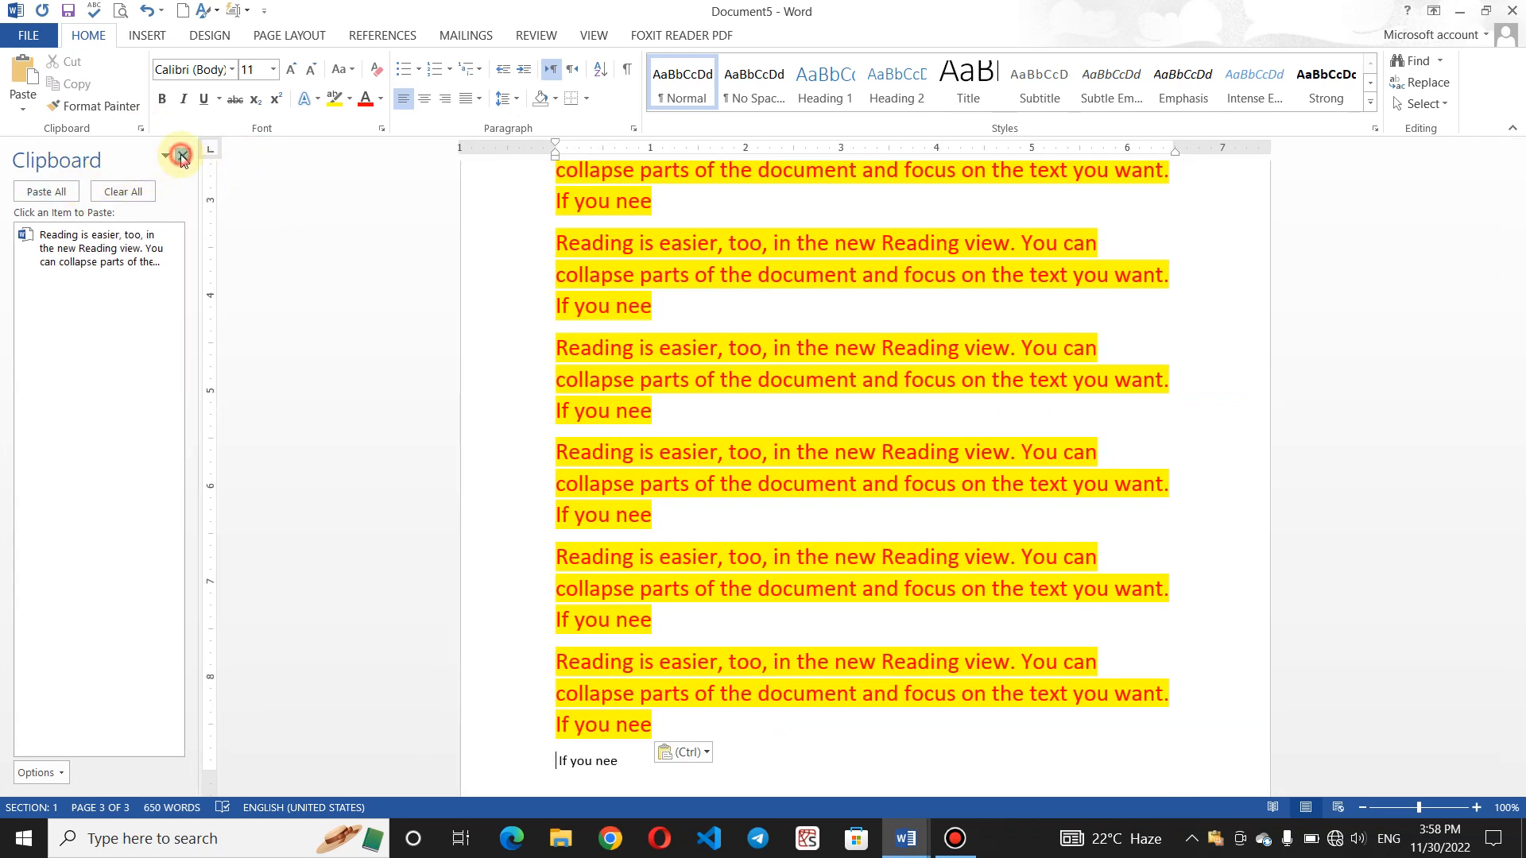
click(182, 157)
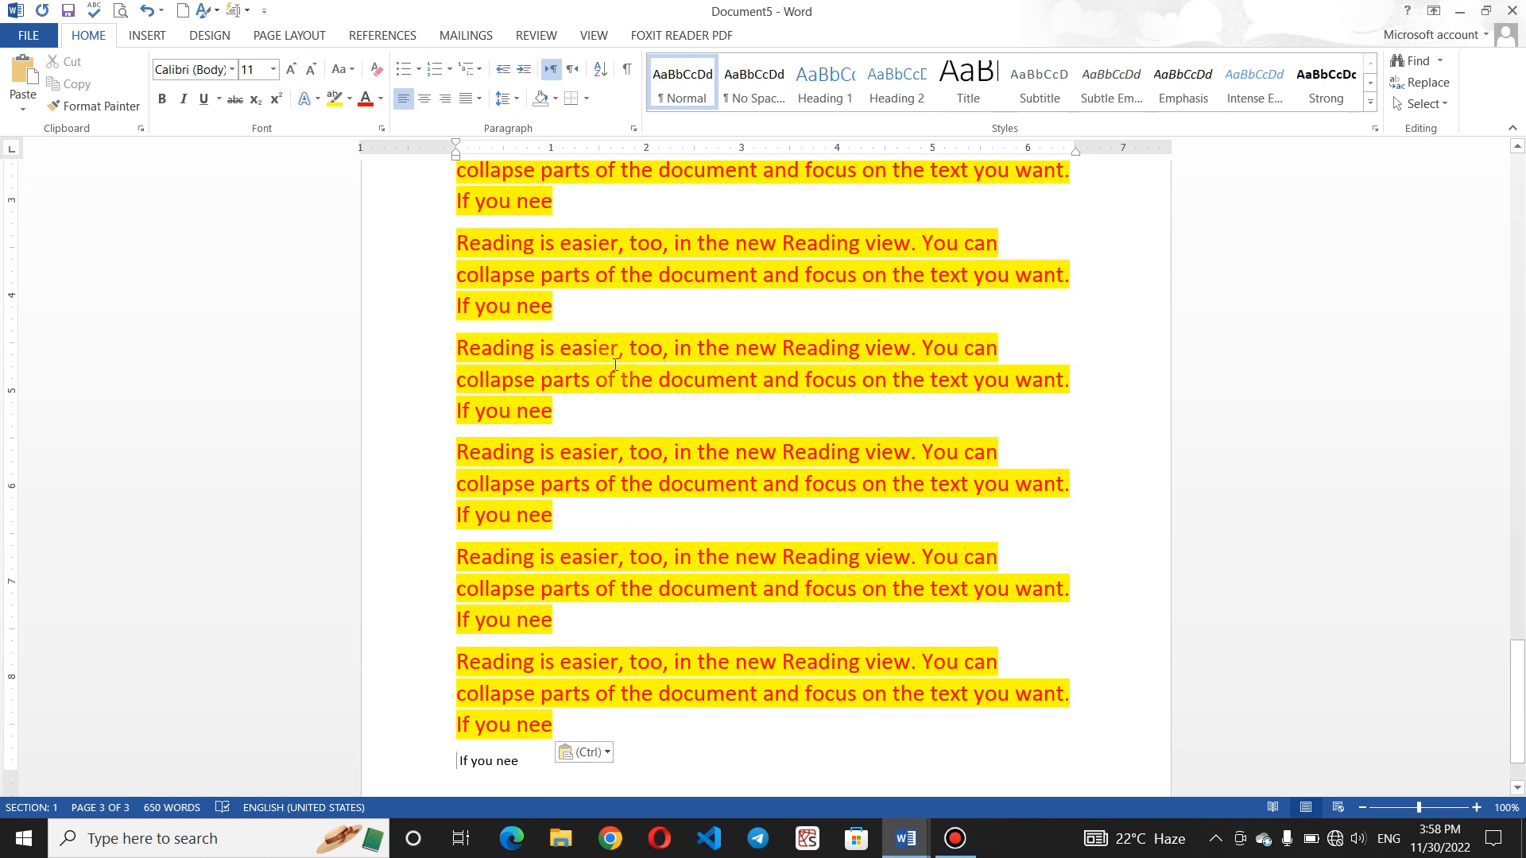
- Check the Win+V clipboard history and insert a page break after the final 'If you nee' line
key(super+v)
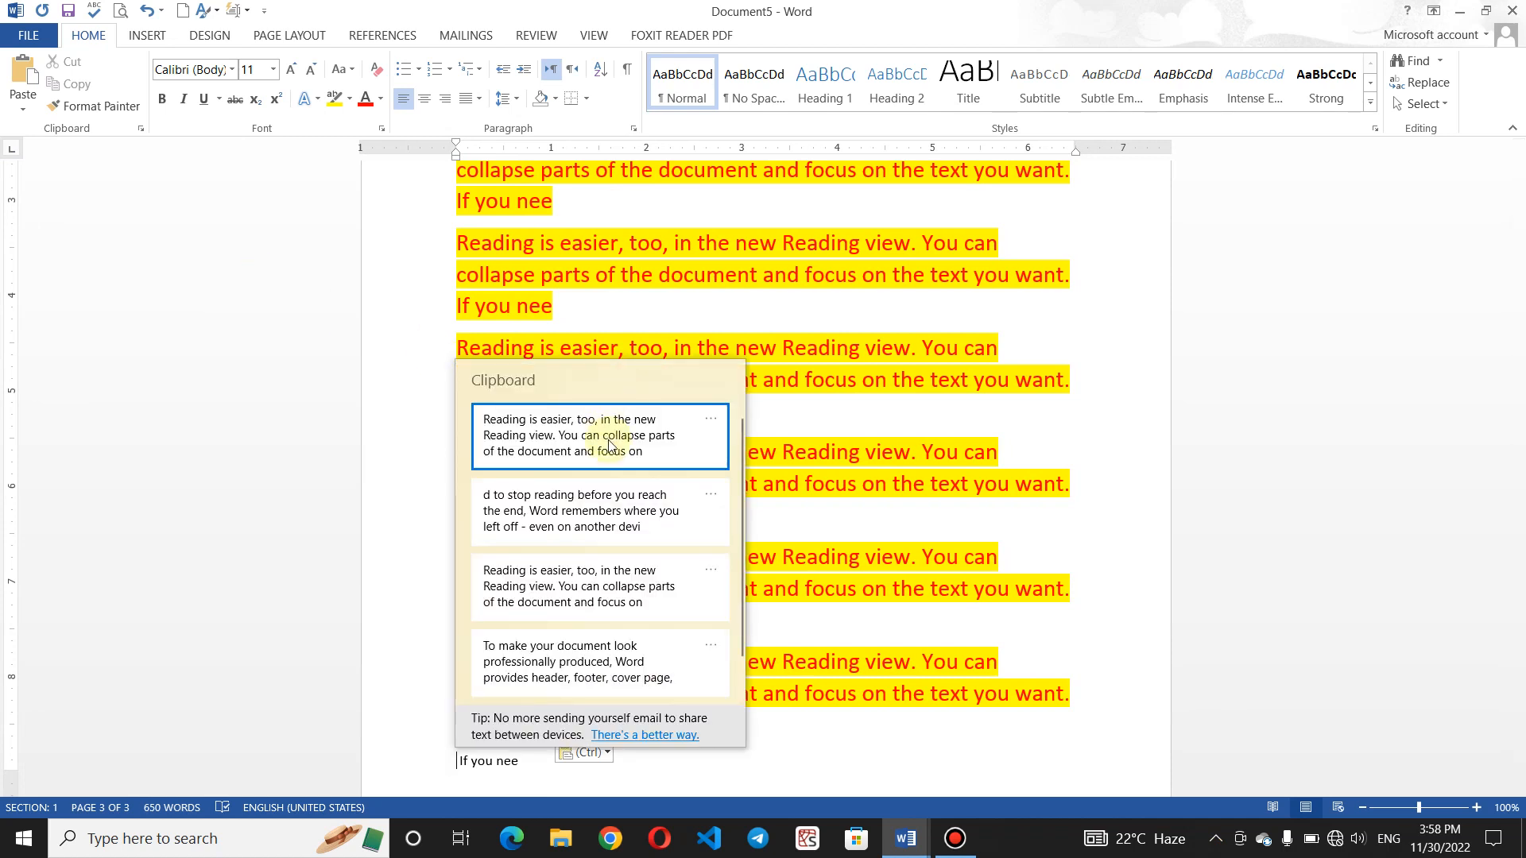
scroll(738, 493, down, 3)
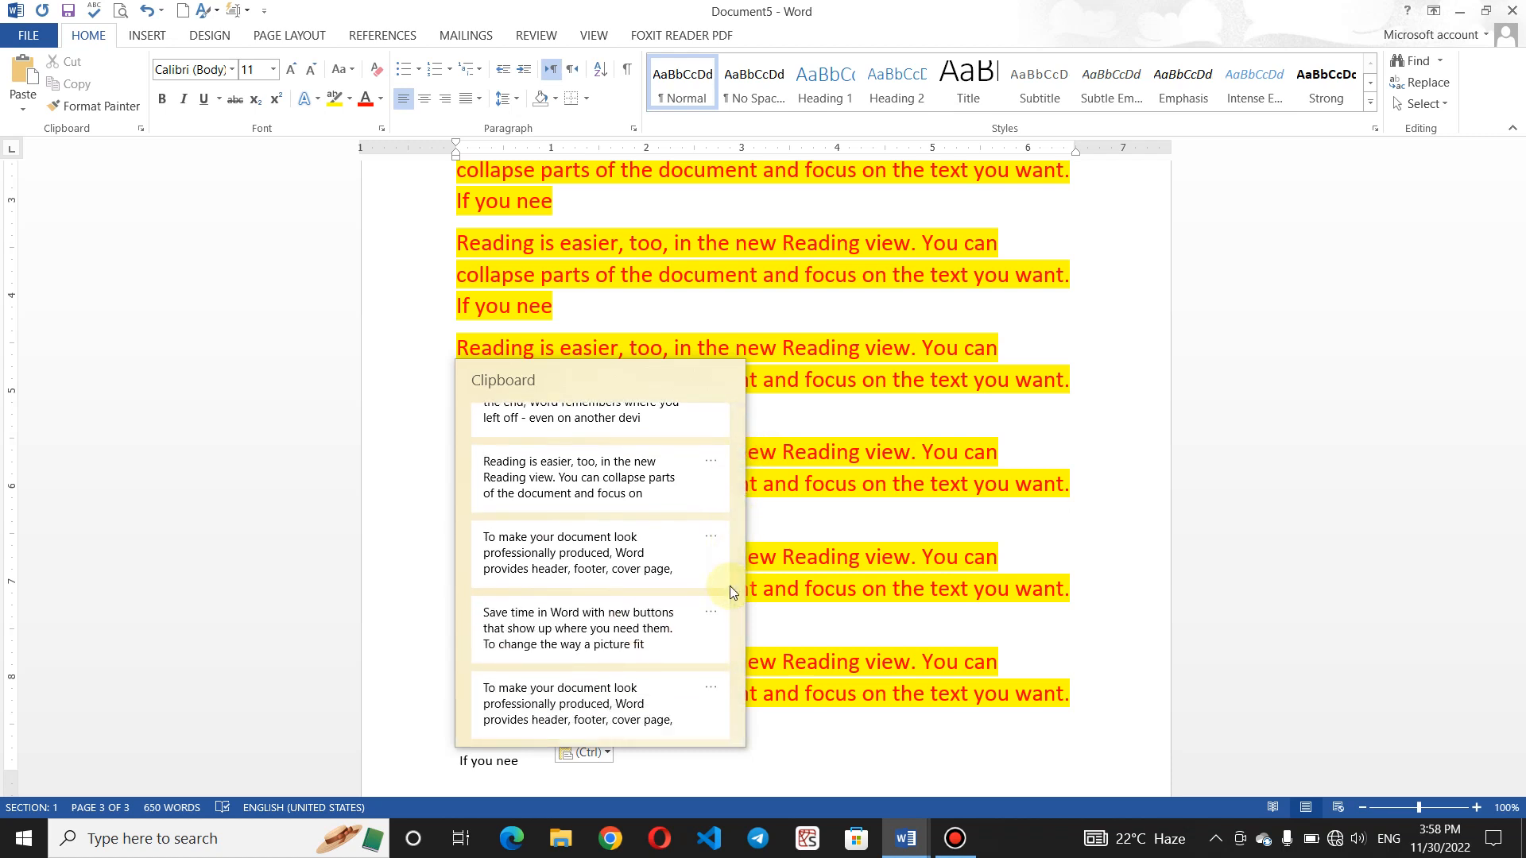
click(828, 438)
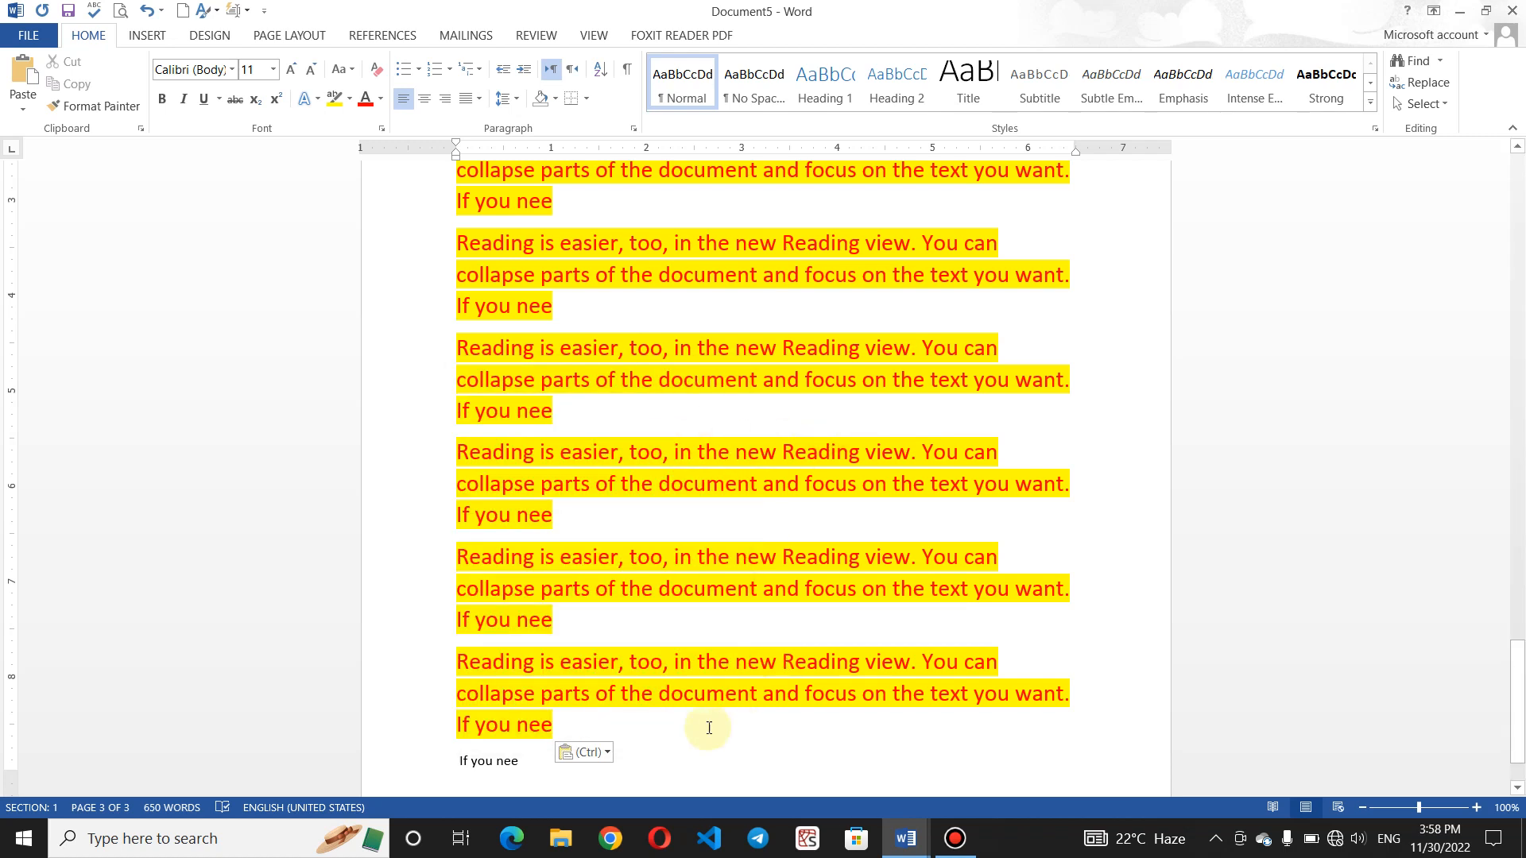
key(ctrl+Return)
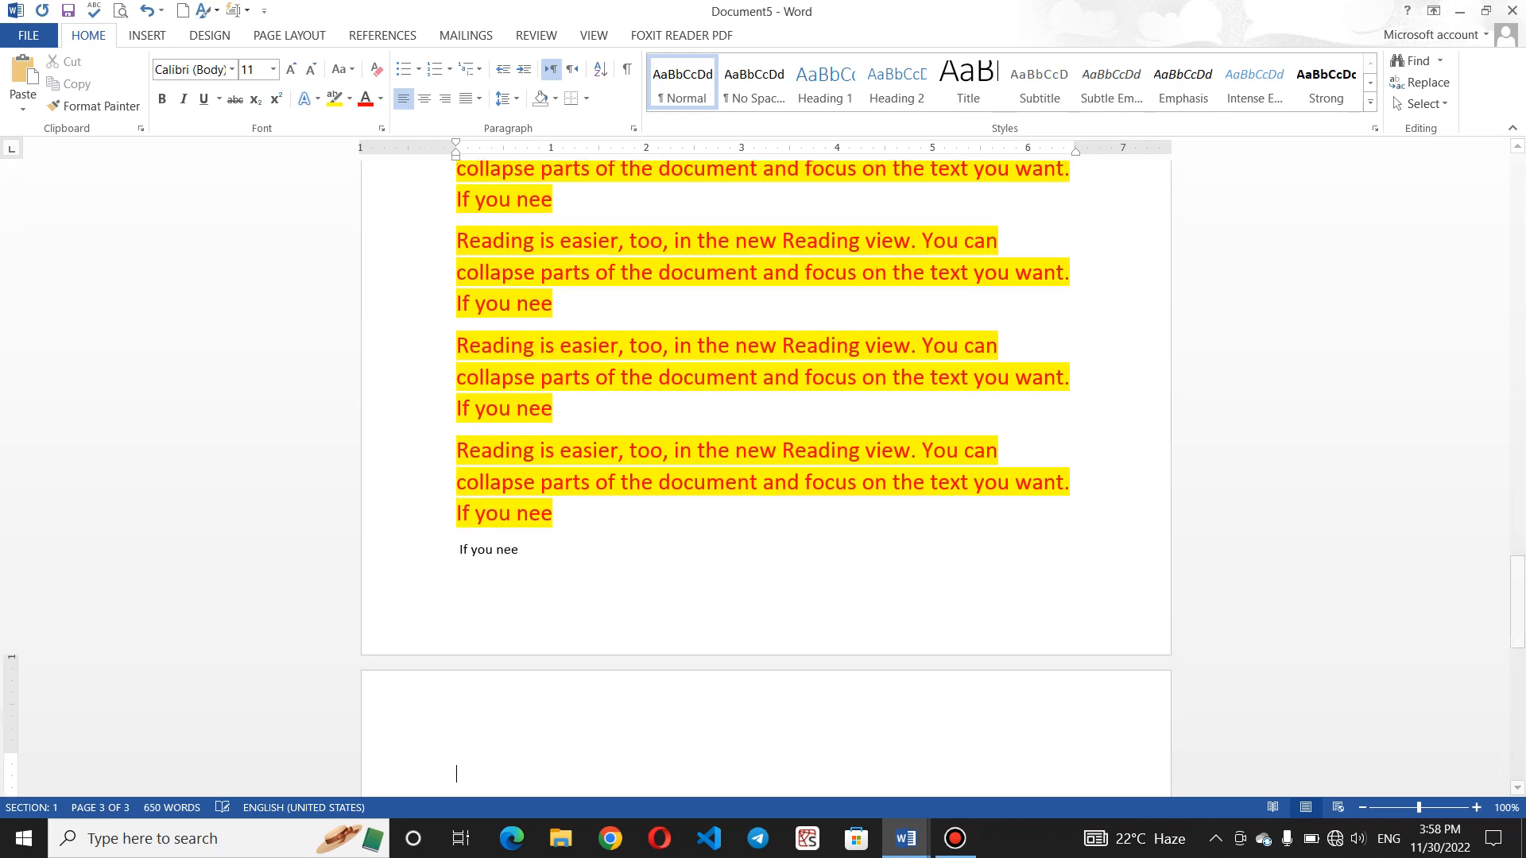
key(super+v)
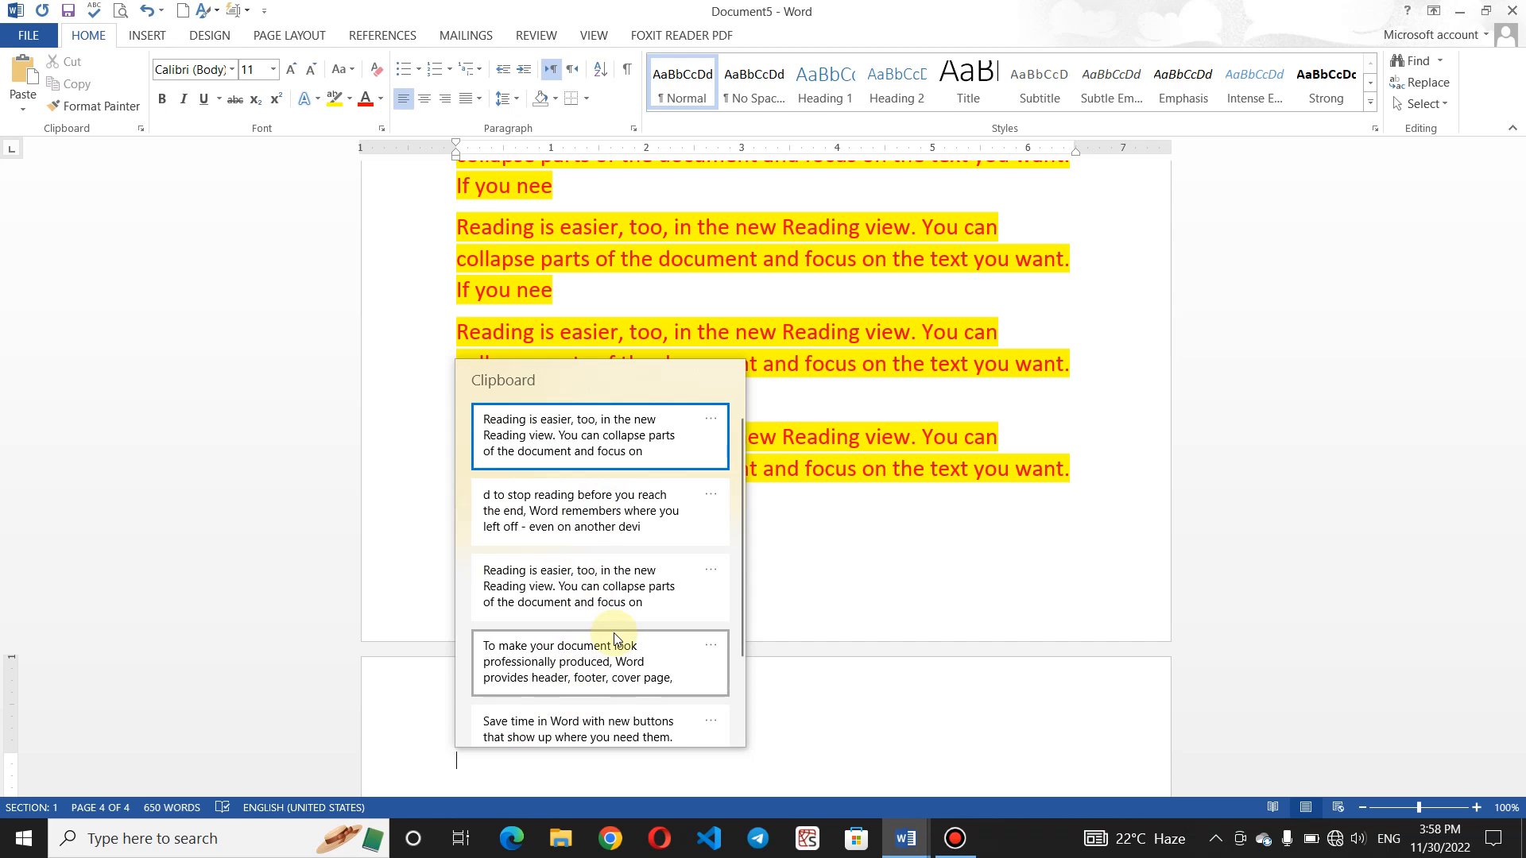
click(743, 273)
double_click(741, 264)
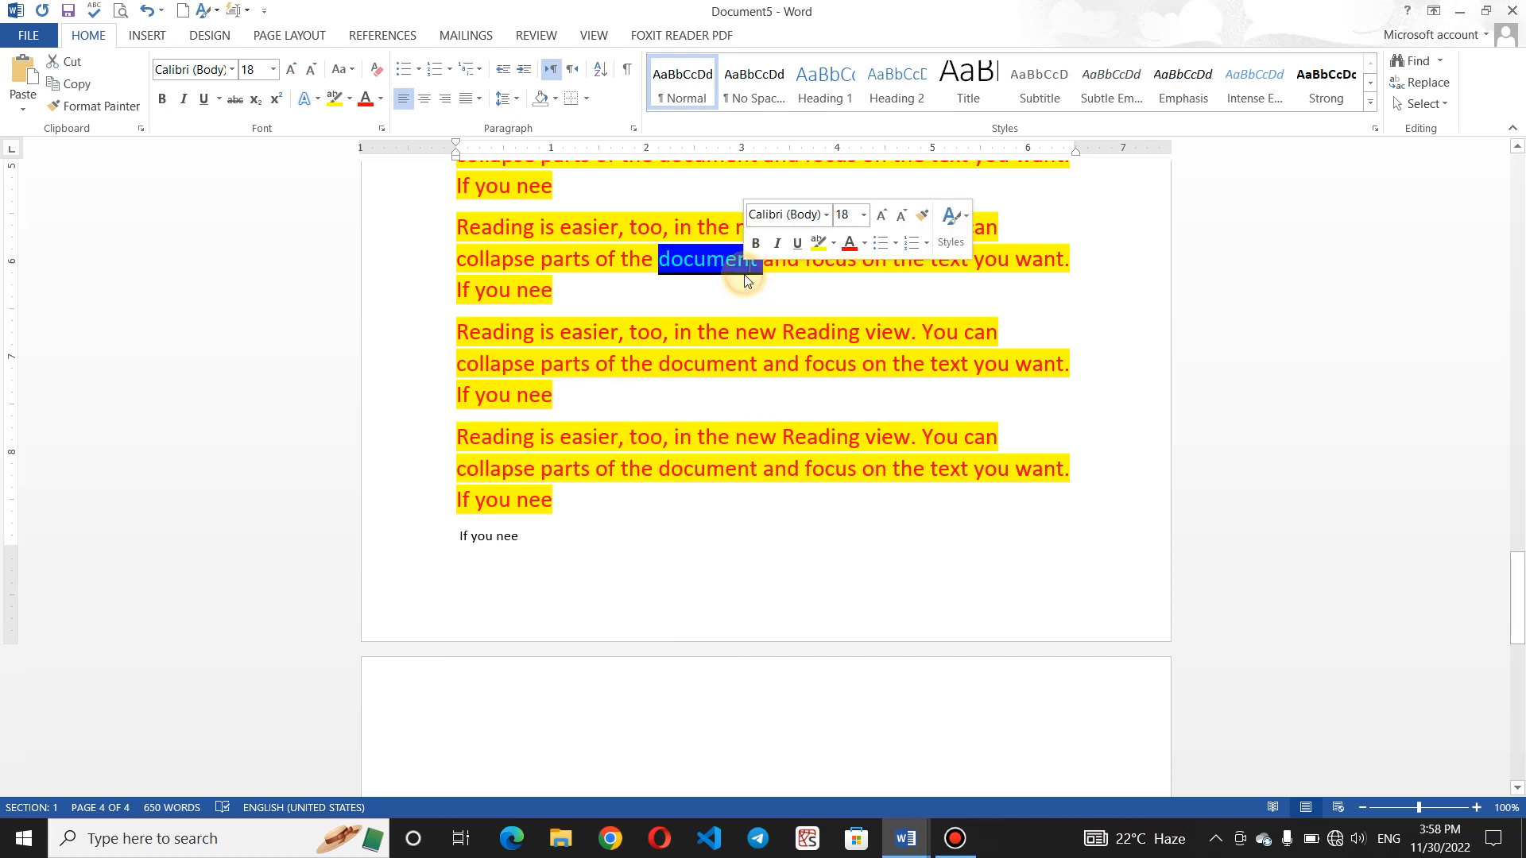
click(504, 693)
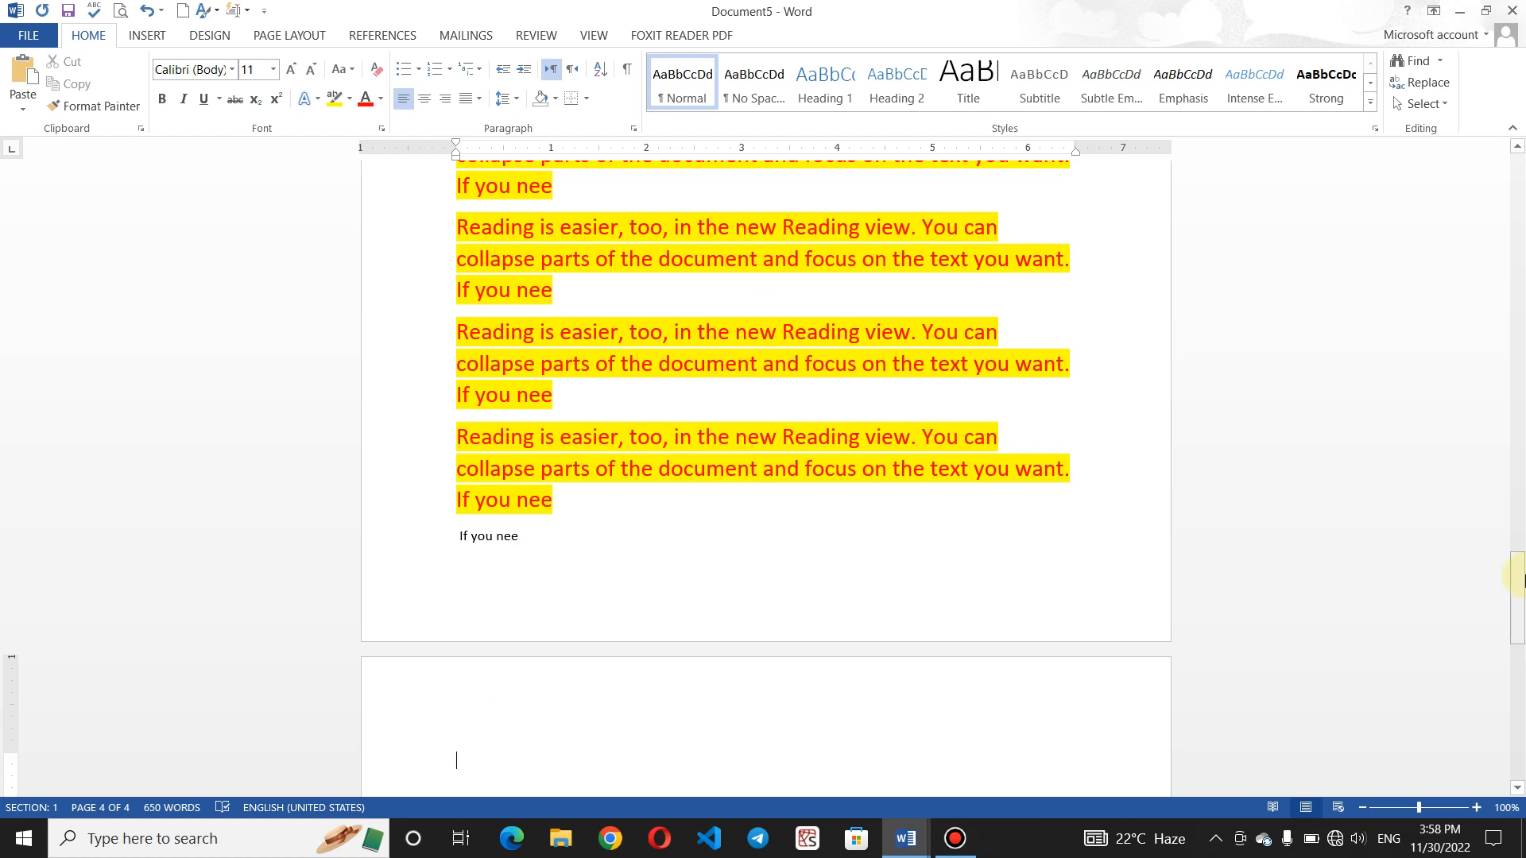
drag(1518, 601, 1518, 635)
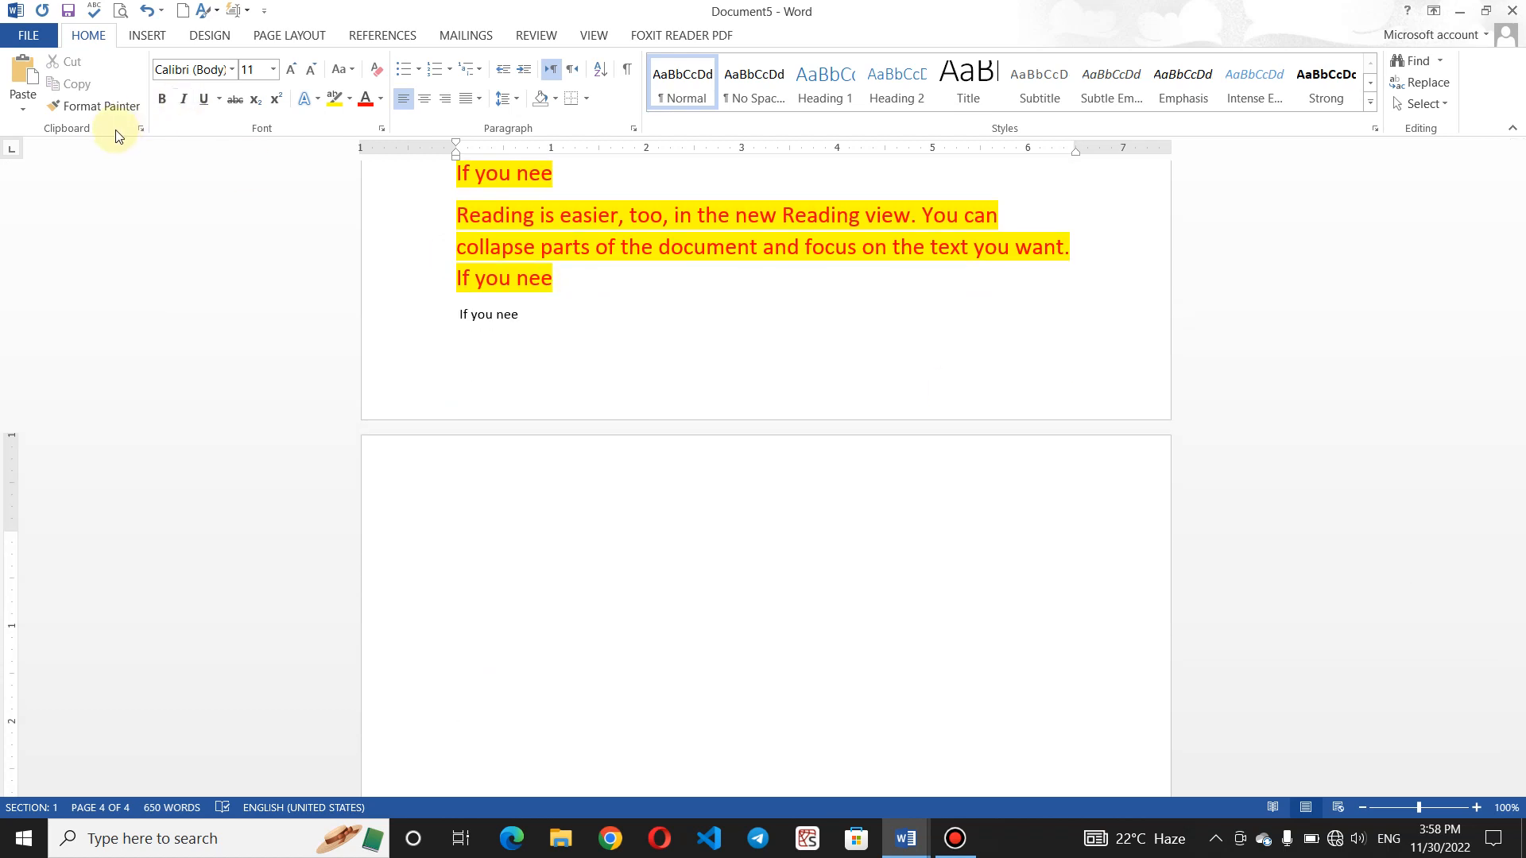
- Copy the last yellow-highlighted Reading paragraph with the Clipboard pane open, then show the desktop with Win+D
click(140, 128)
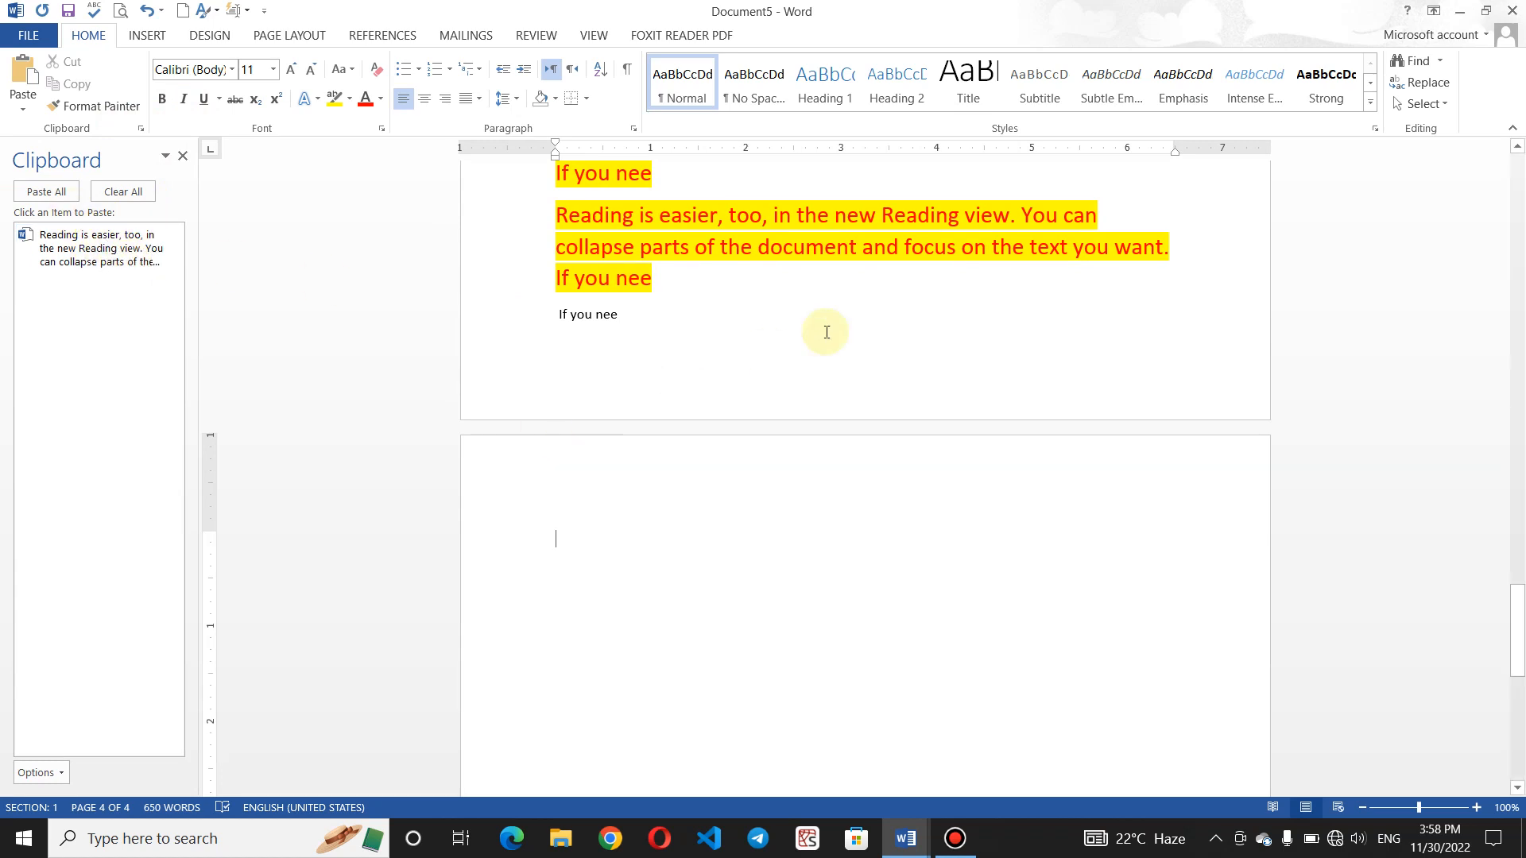
drag(671, 296, 535, 215)
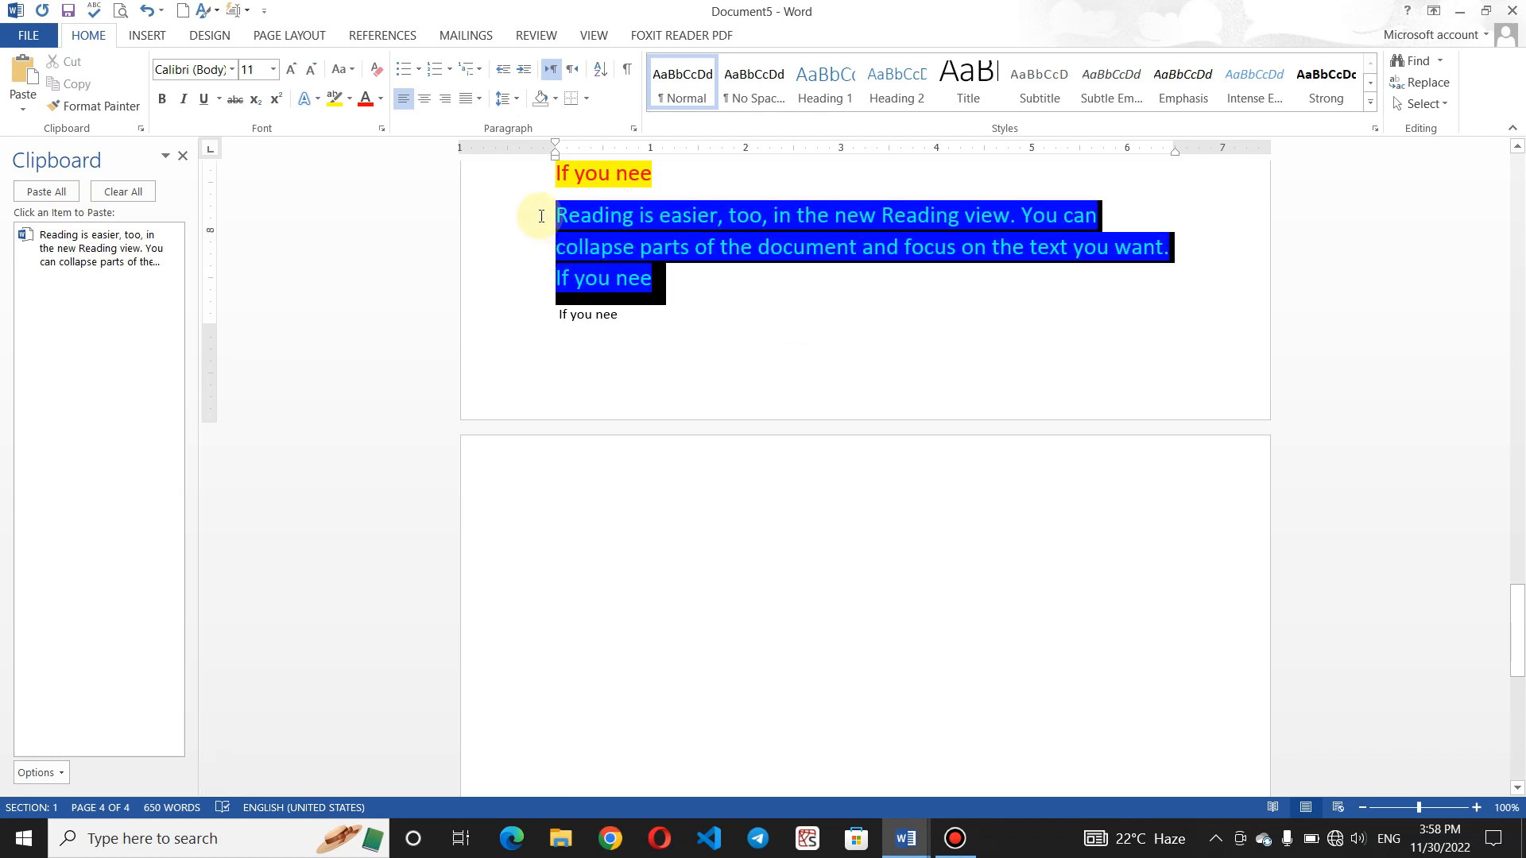
click(90, 85)
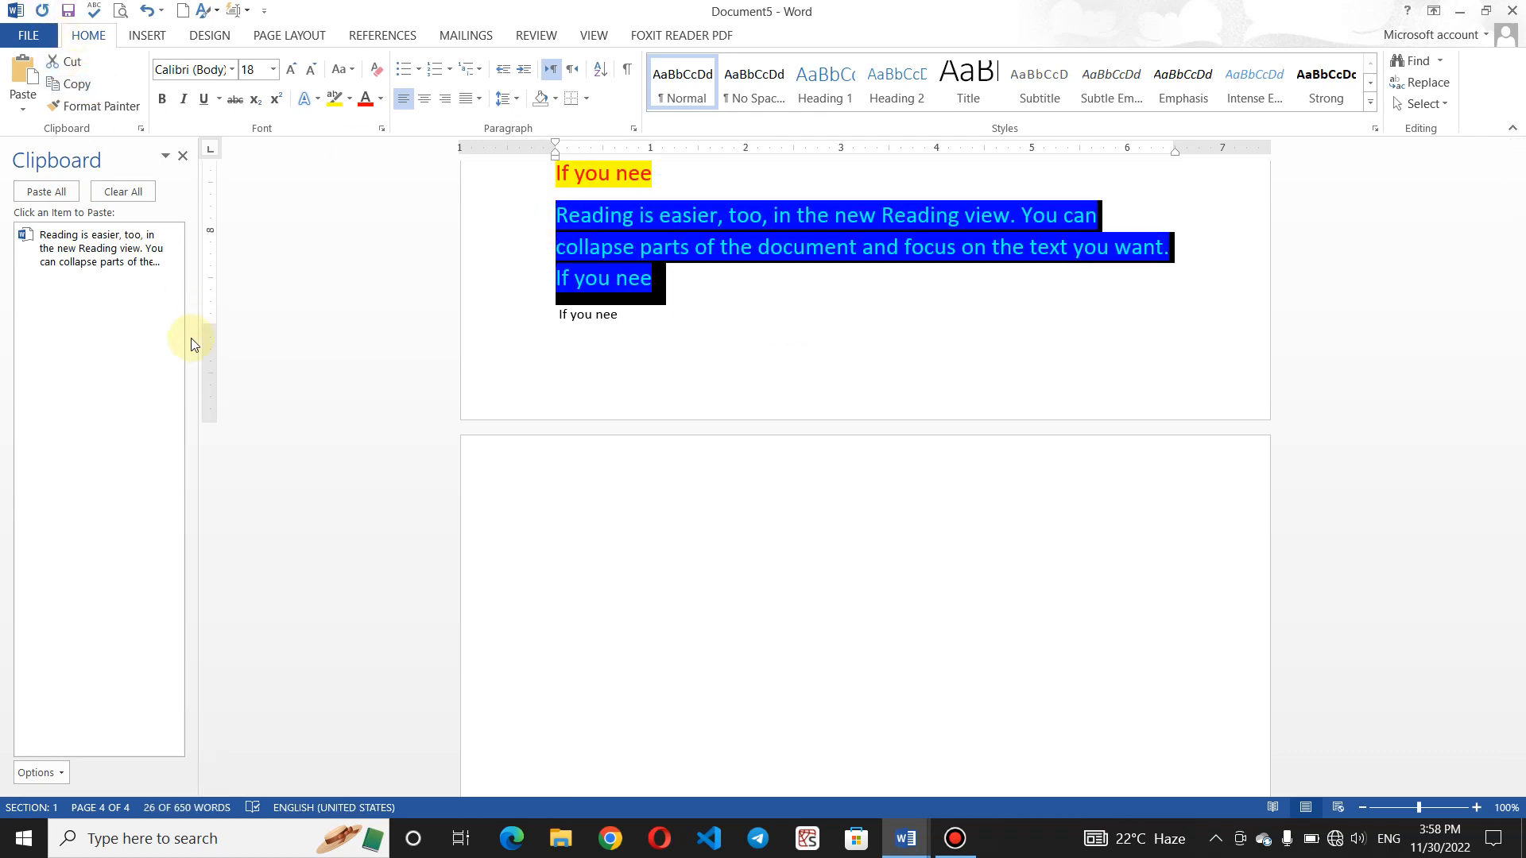
click(650, 402)
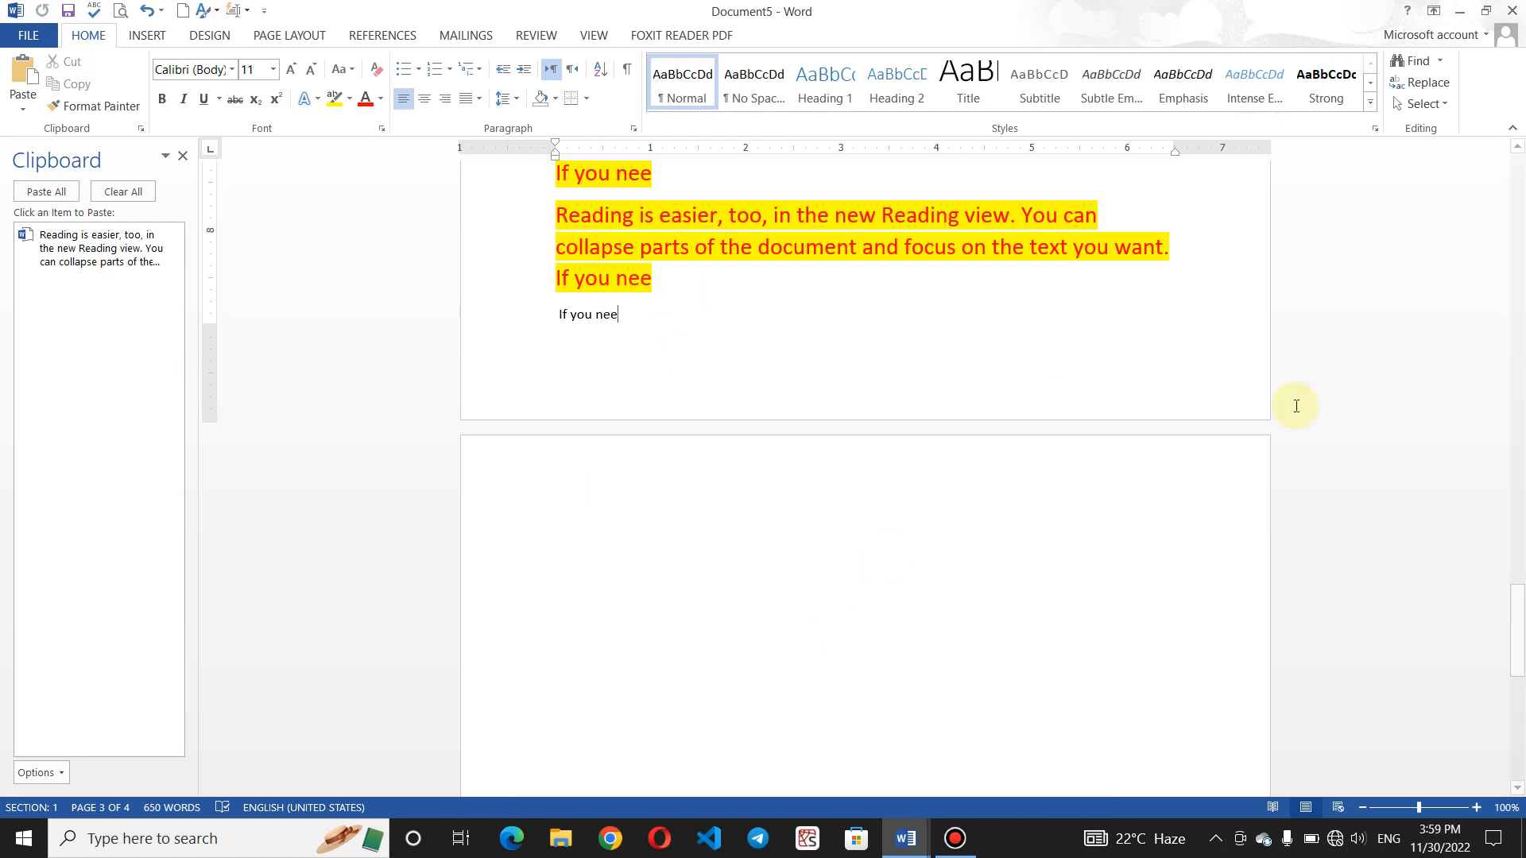
key(super+d)
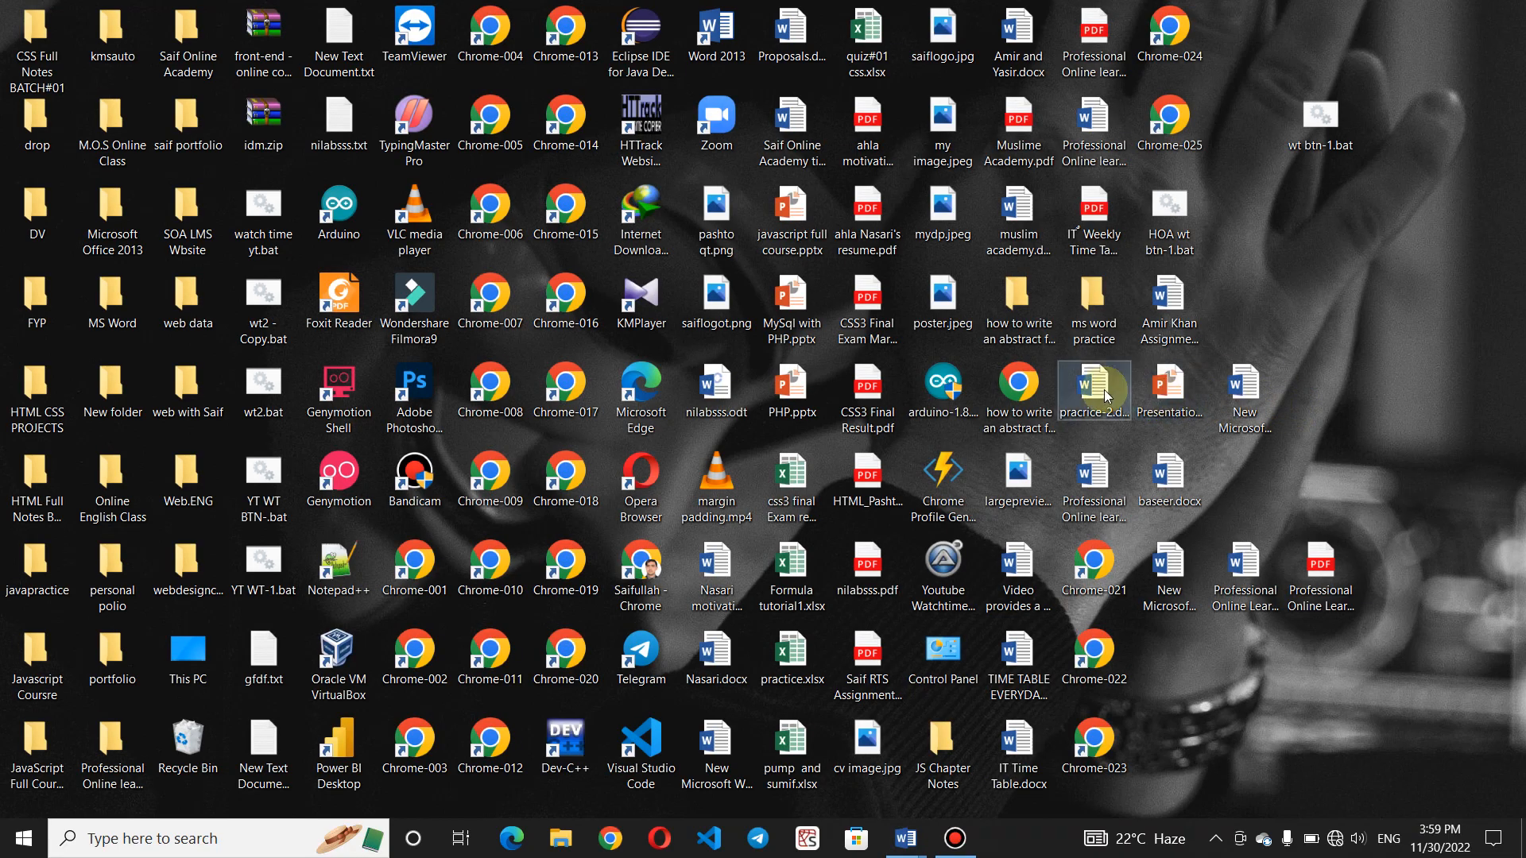
- Click through several desktop files, then open Proposals.docx in Word
click(1106, 396)
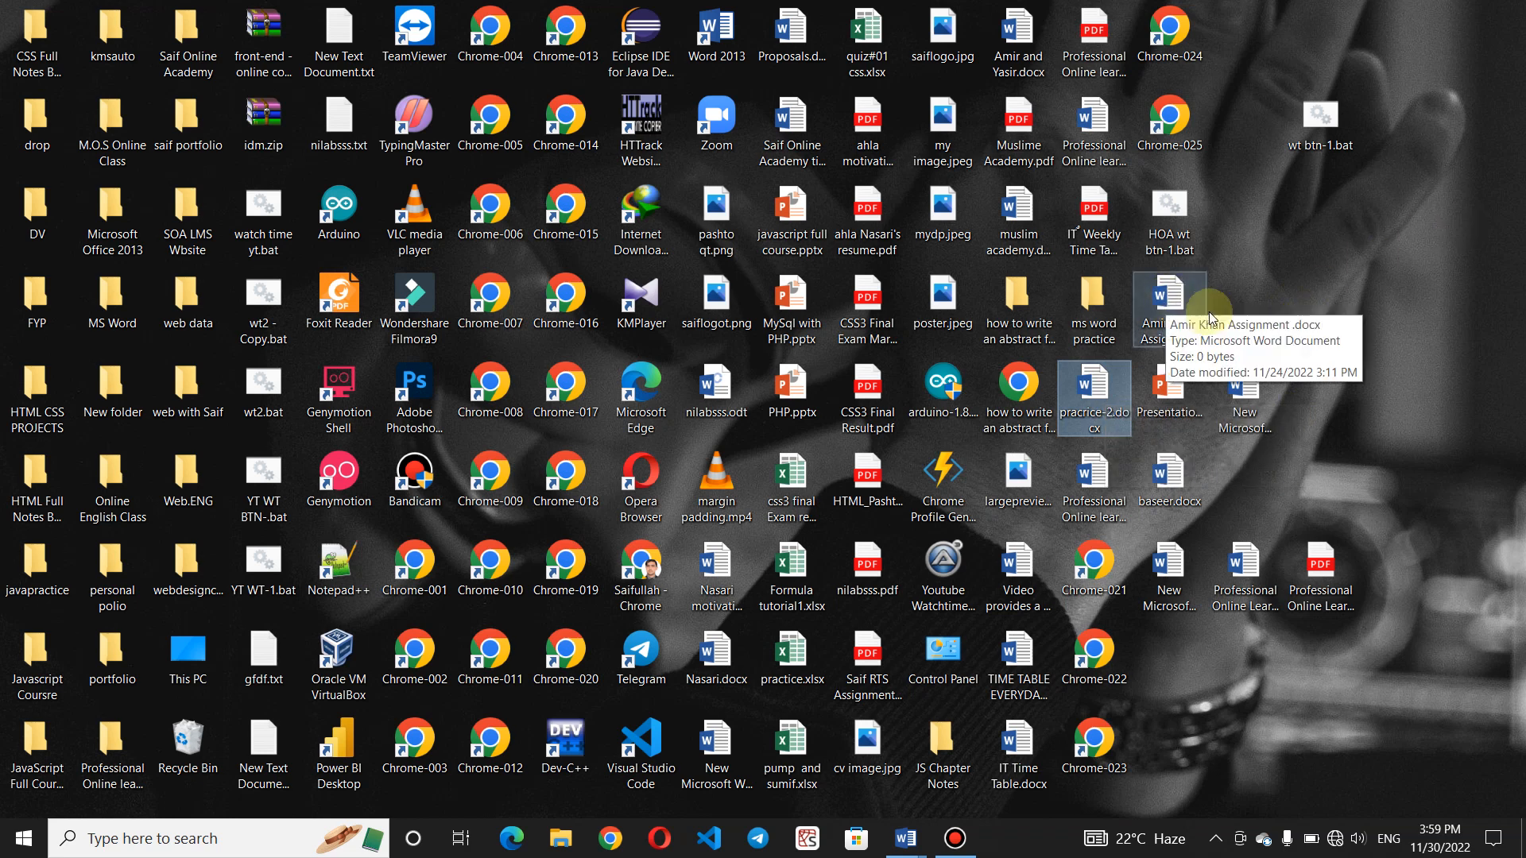
click(1253, 381)
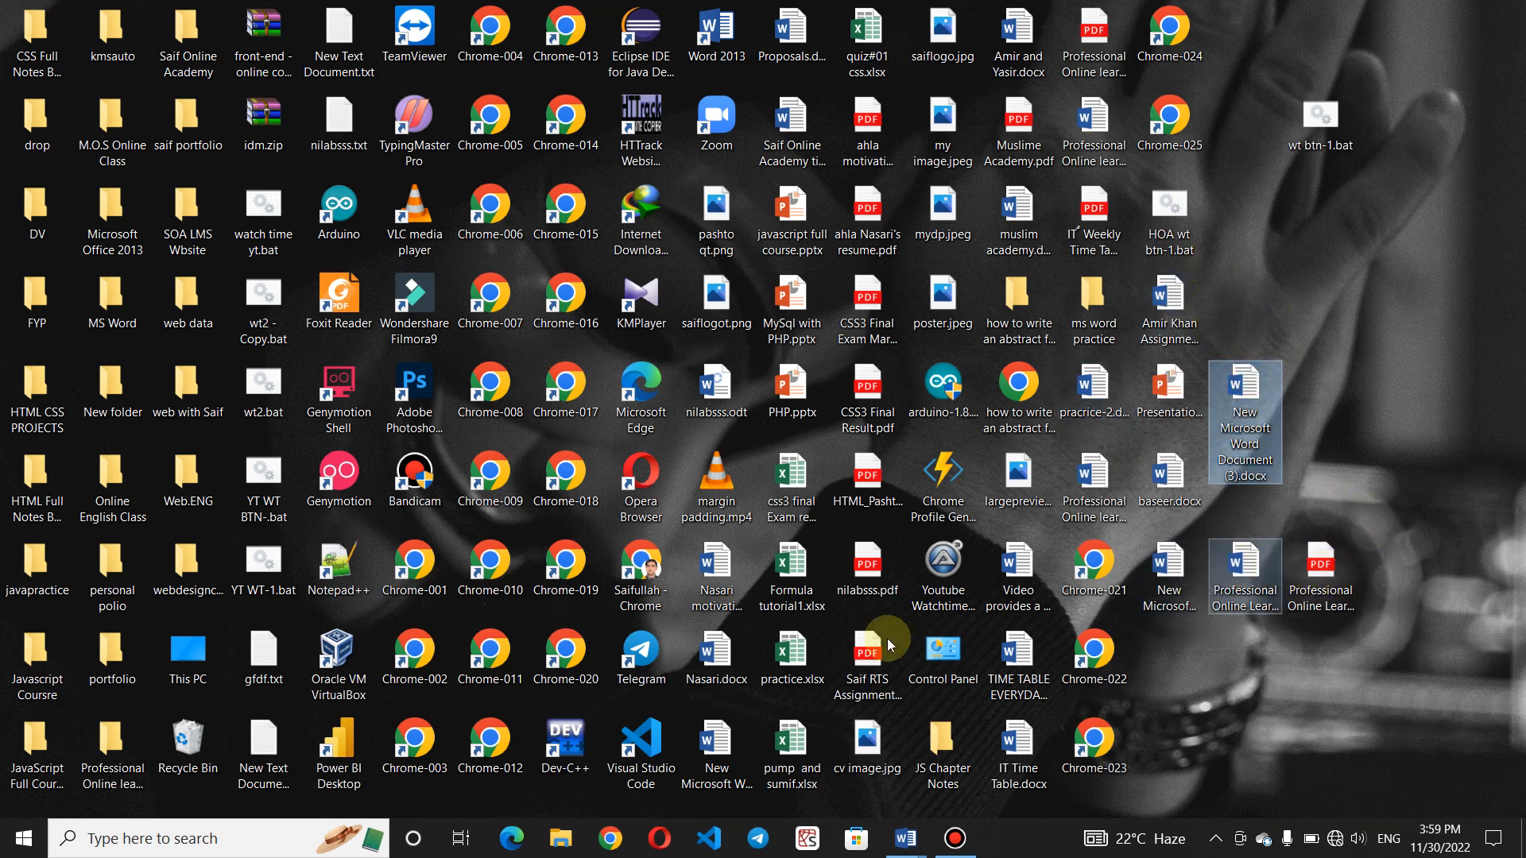
click(725, 740)
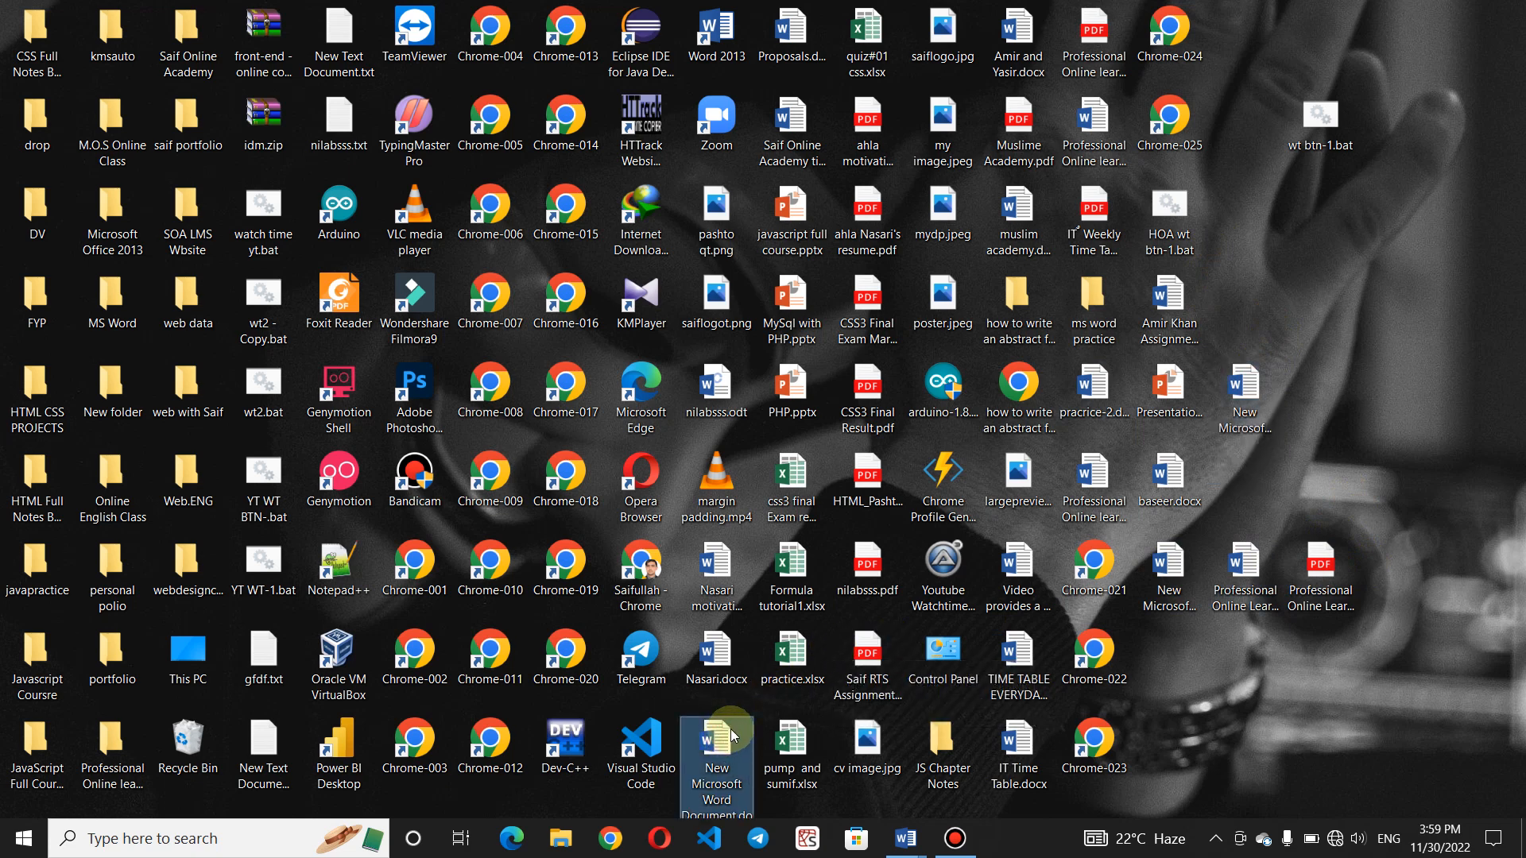
ctrl+click(1018, 744)
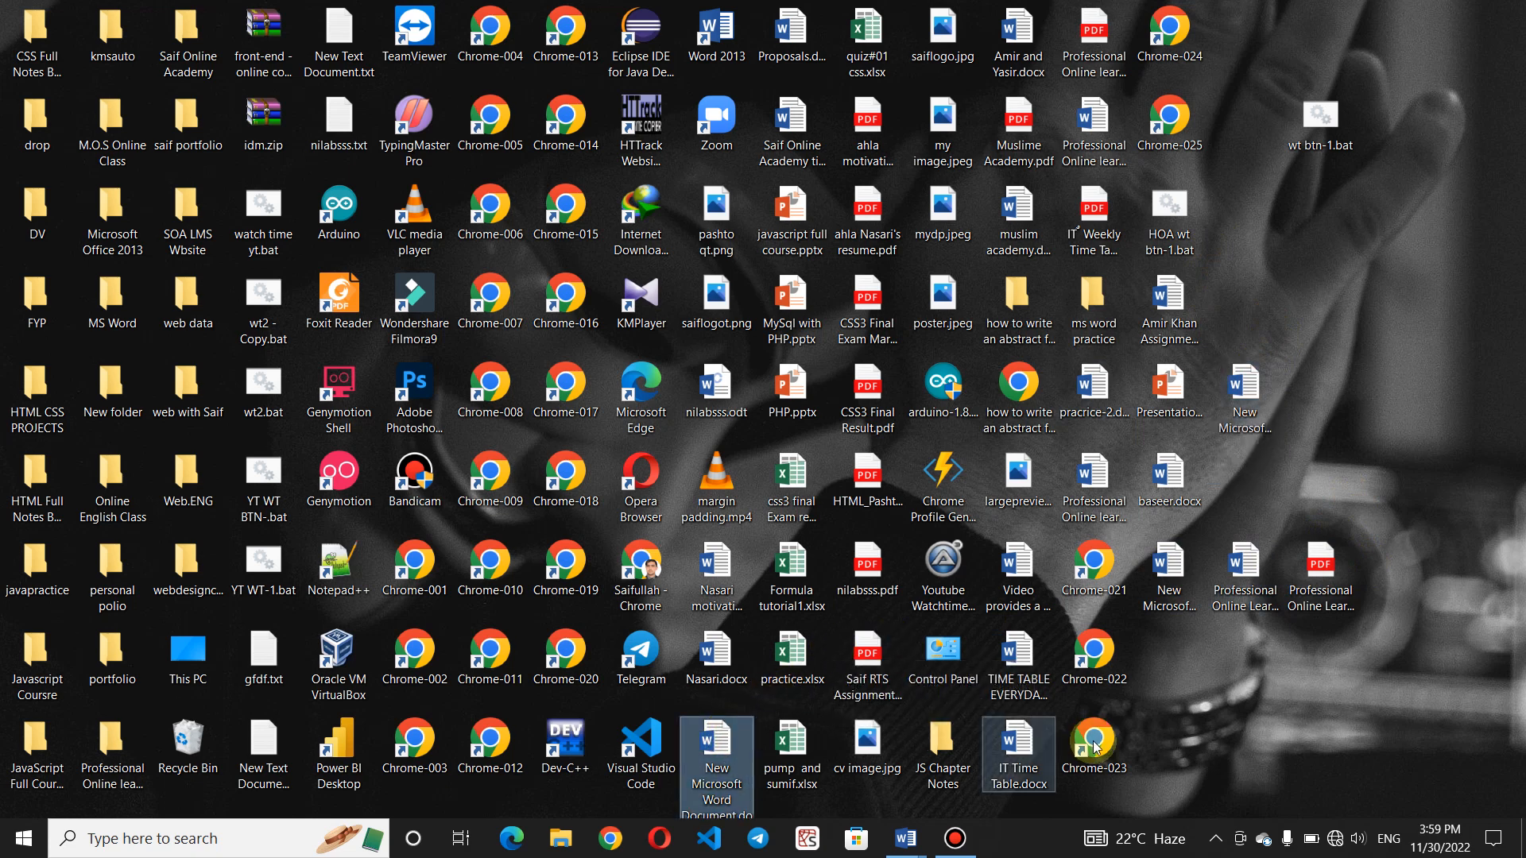
click(1019, 476)
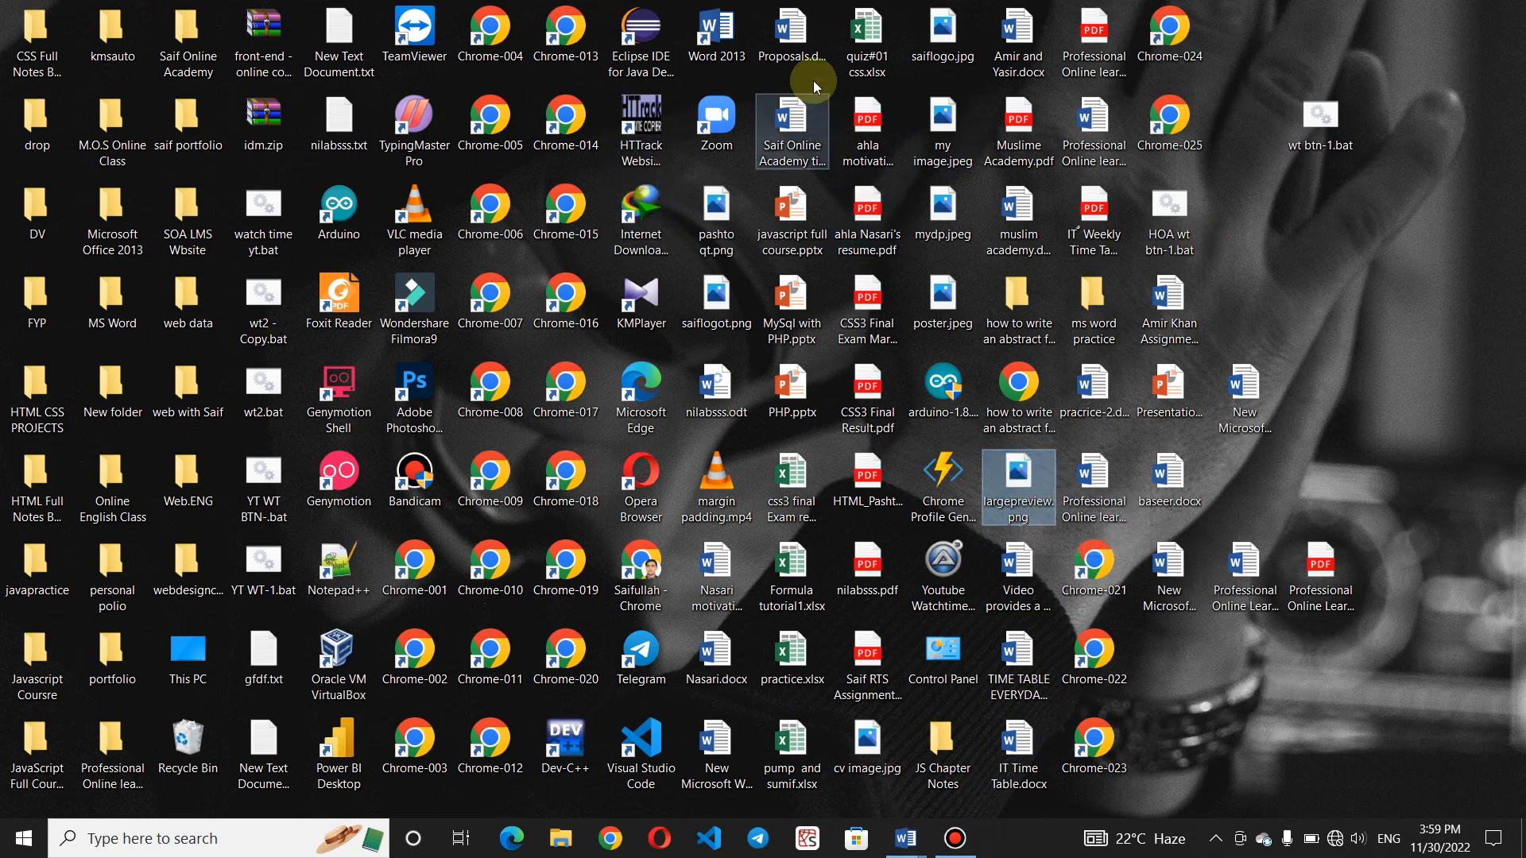
click(794, 32)
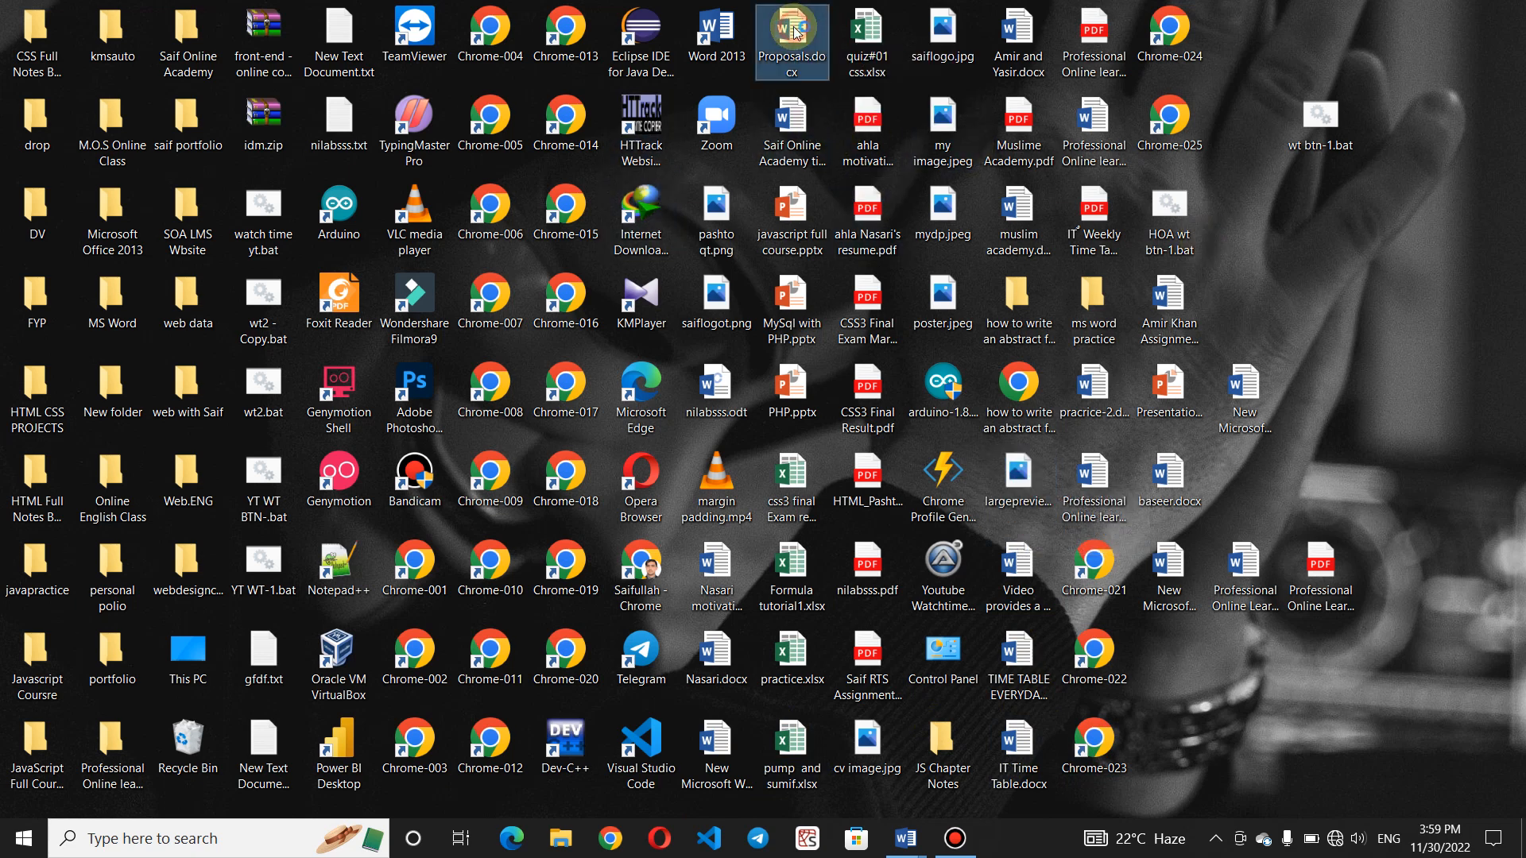
double_click(794, 32)
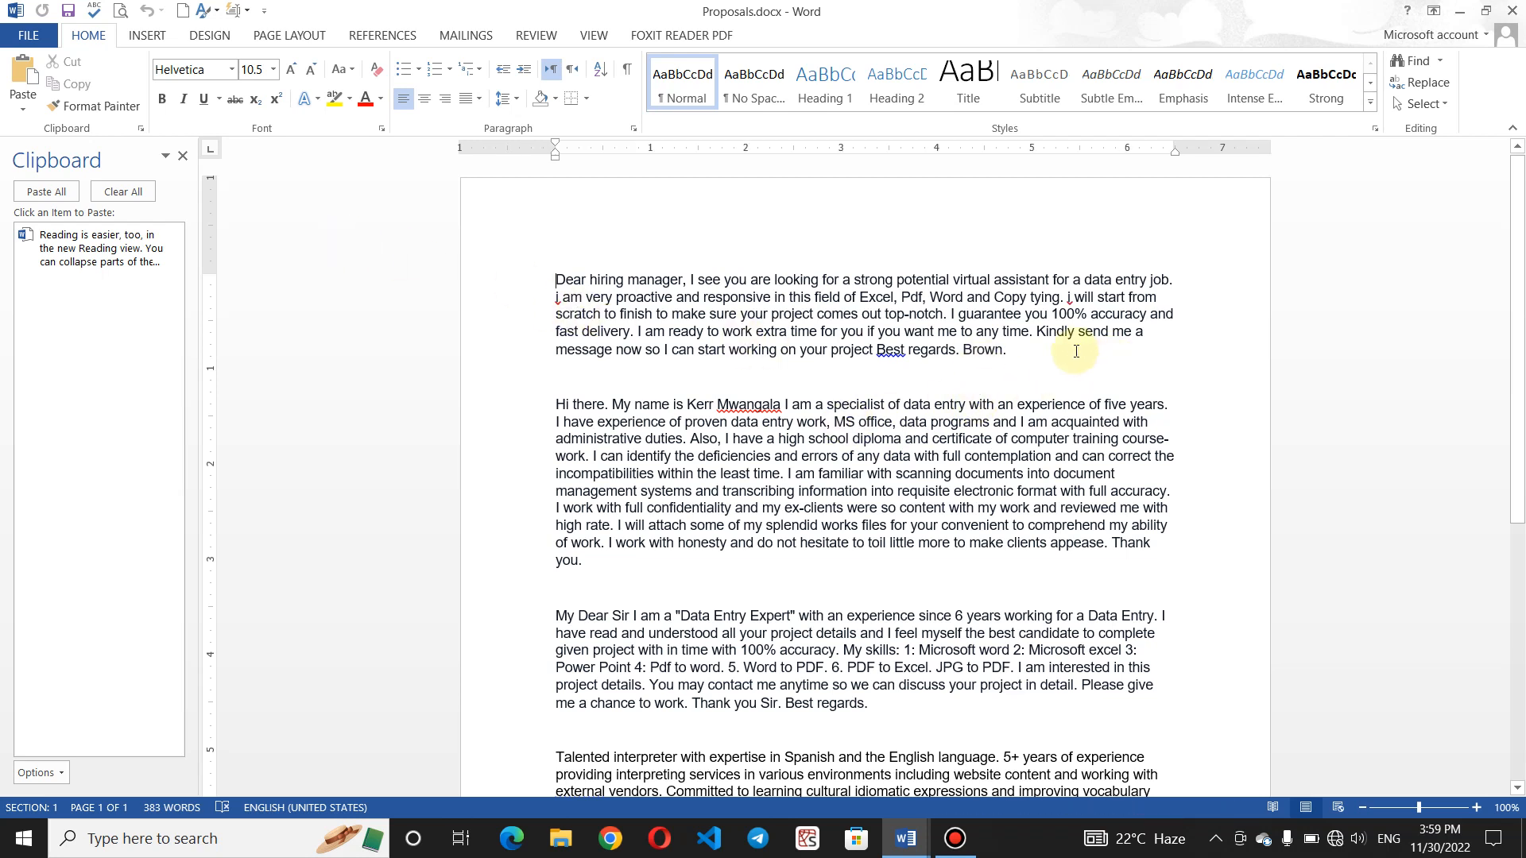
- Paste the highlighted Reading paragraph after 'Brown.' and copy the Hi there paragraph
key(Return)
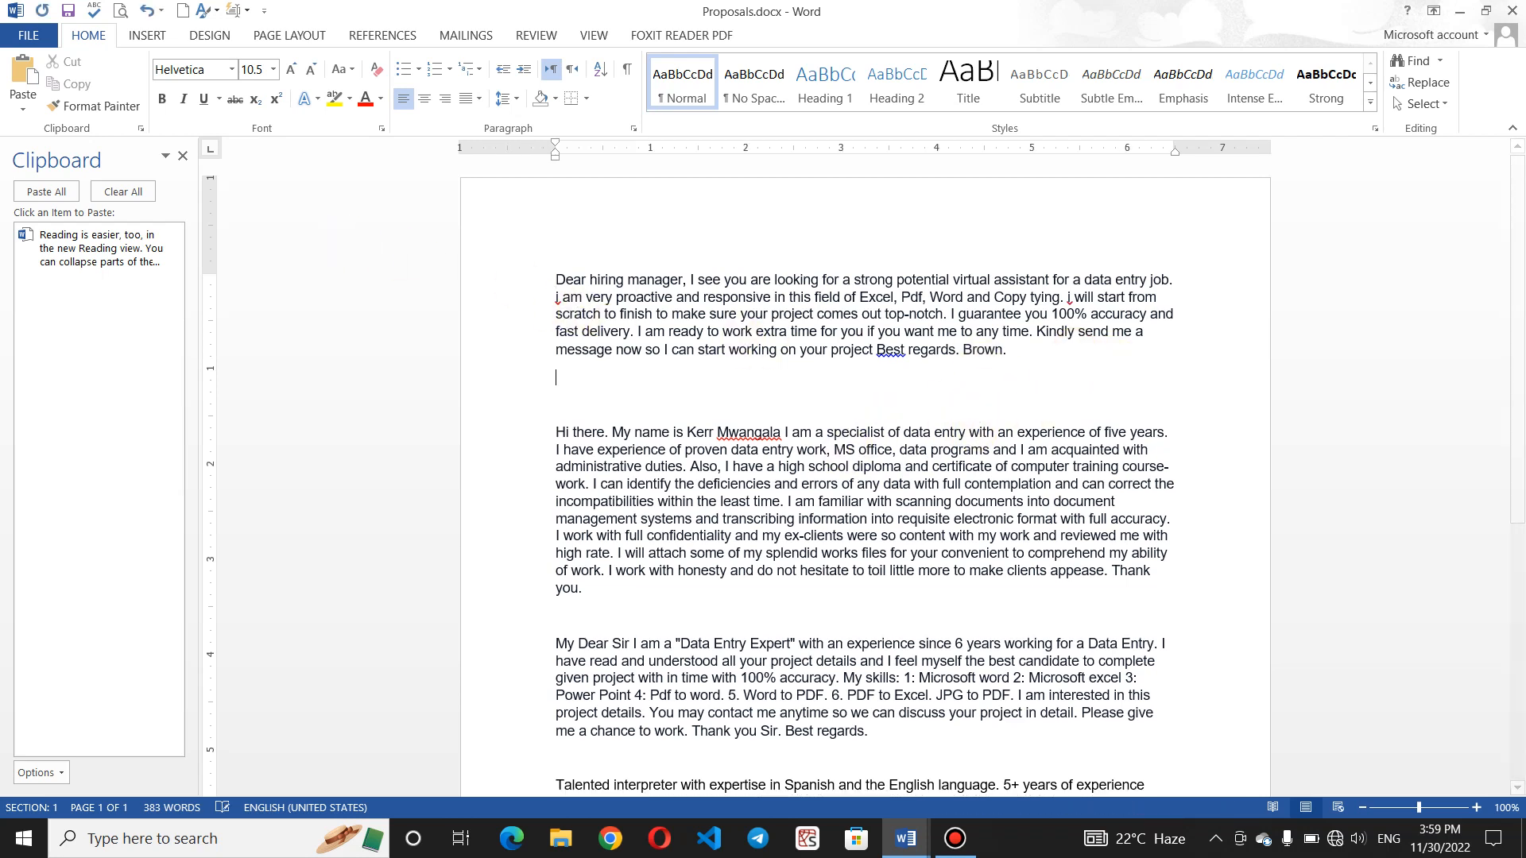
click(100, 246)
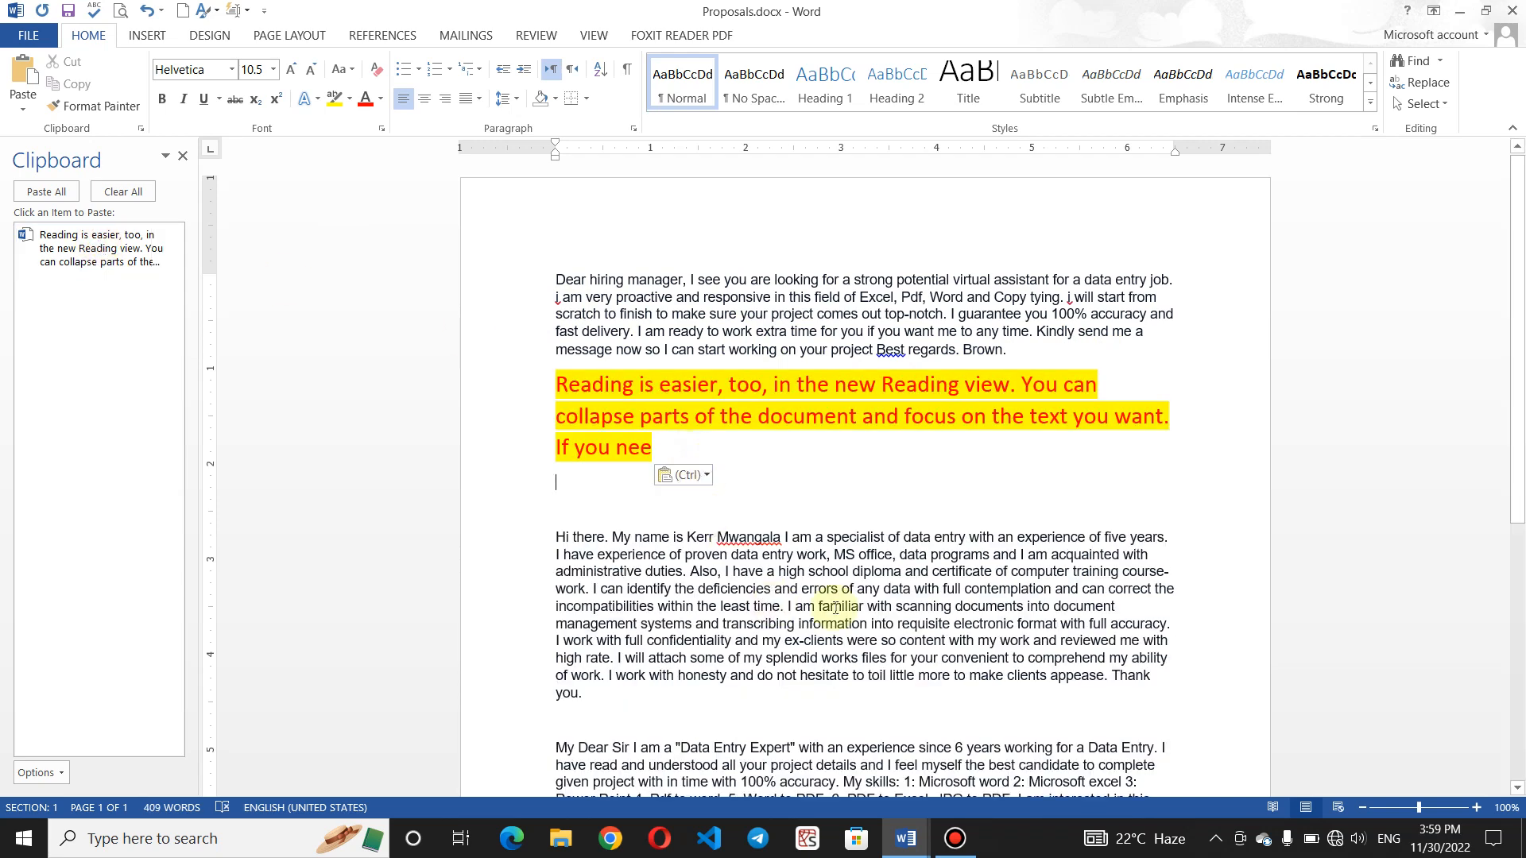
drag(586, 693, 537, 549)
key(ctrl+c)
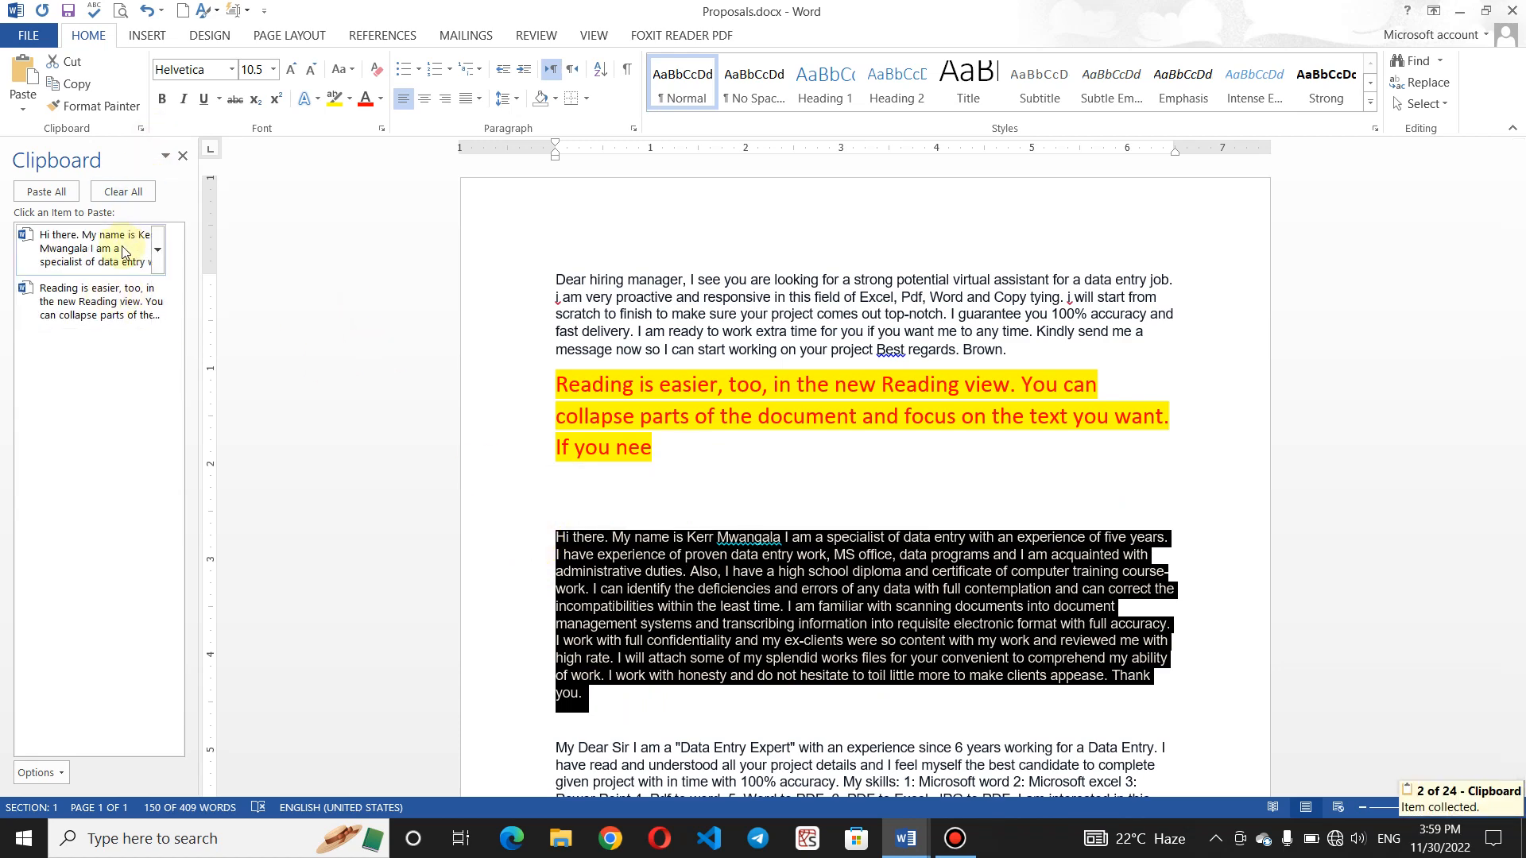
- Copy the Talented interpreter paragraph and start a new blank document
scroll(1518, 550, down, 5)
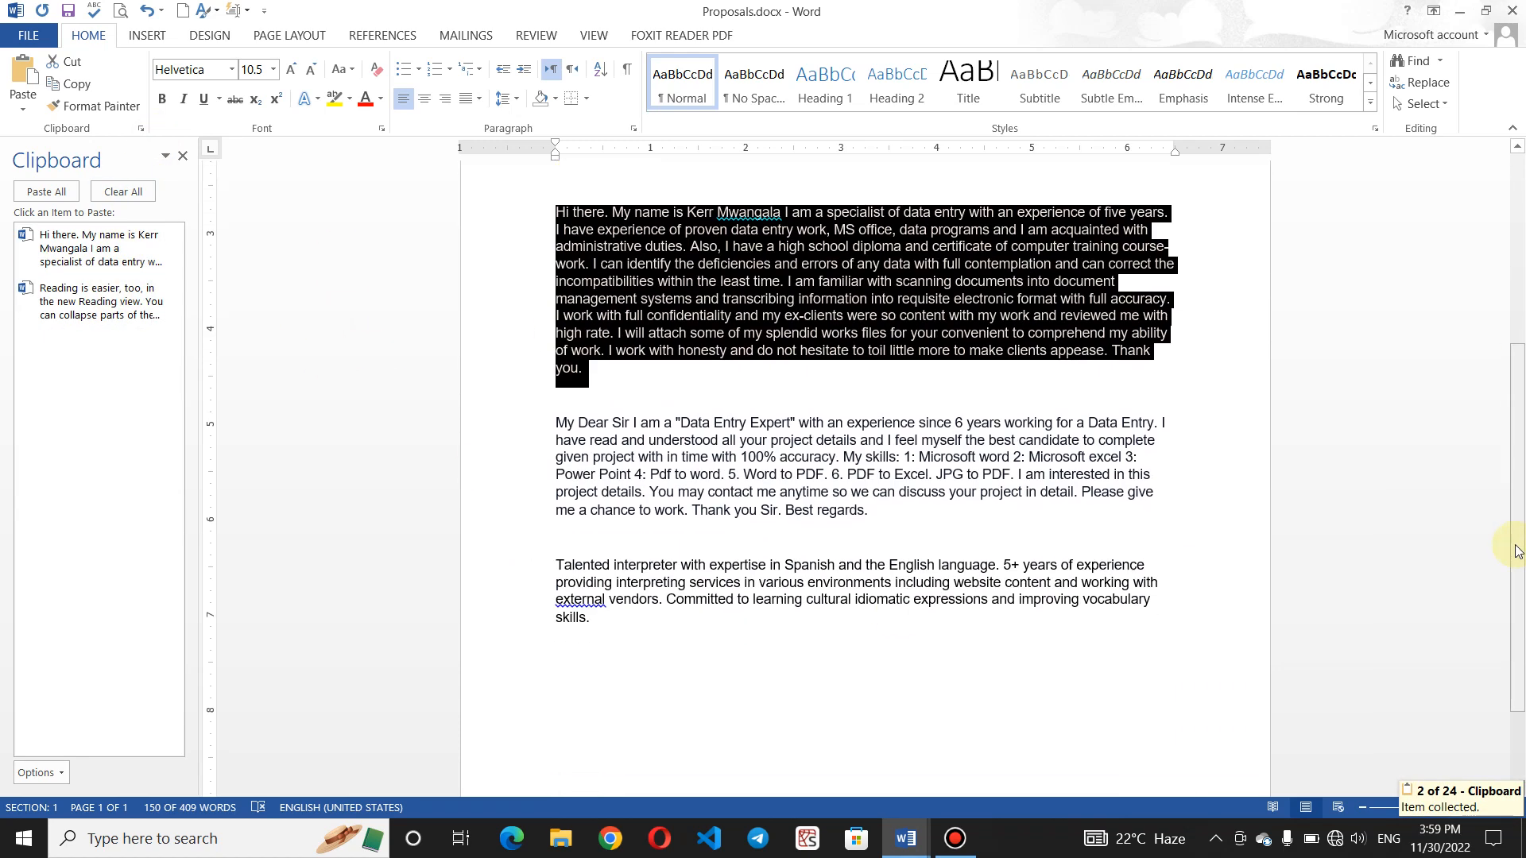
mouse_move(602, 618)
mouse_down()
mouse_move(525, 568)
mouse_move(532, 546)
mouse_up()
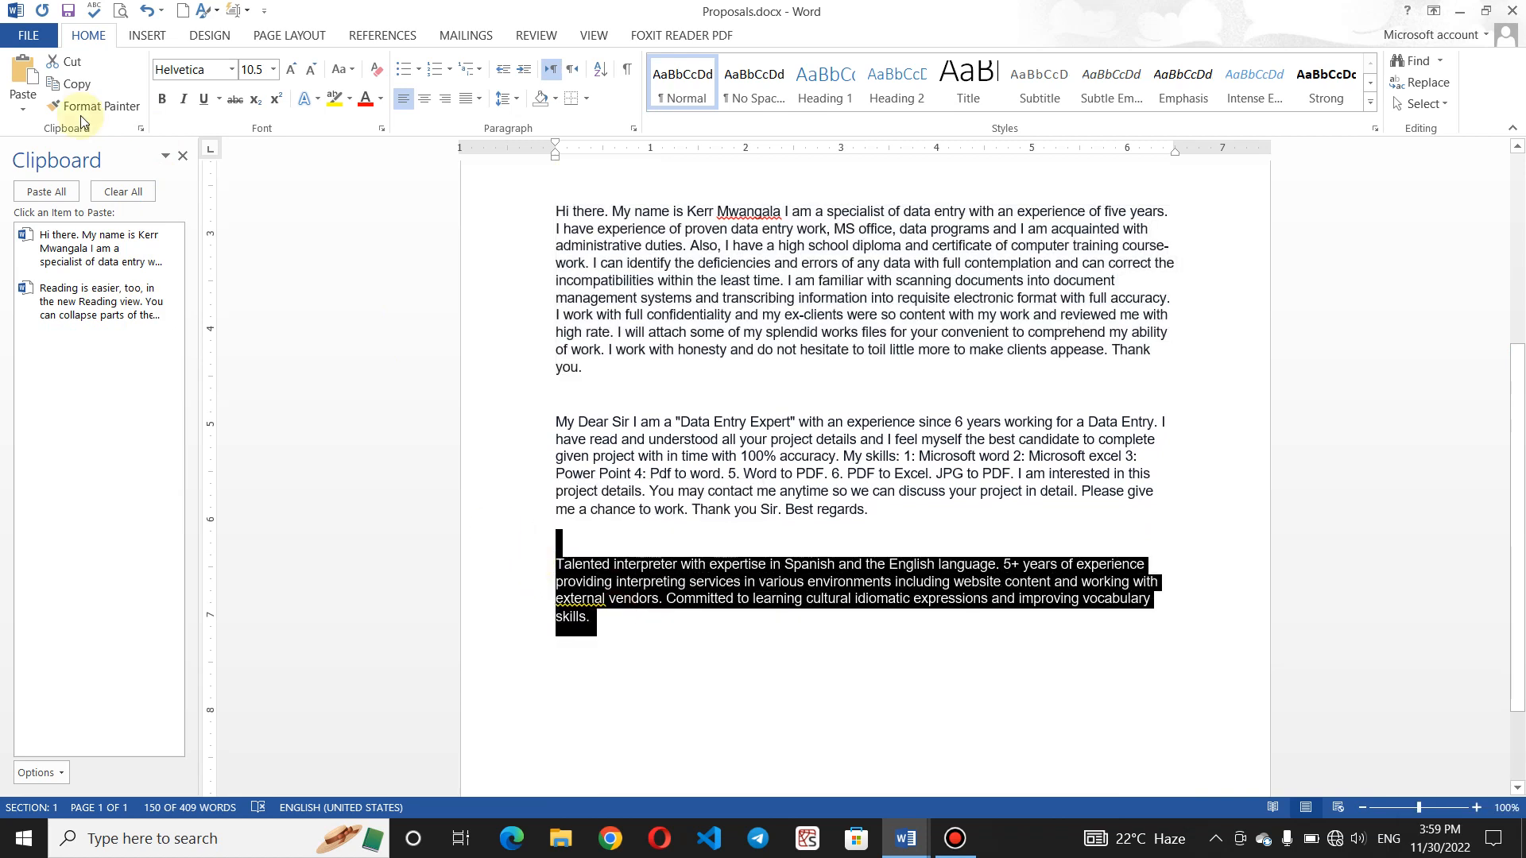
click(73, 88)
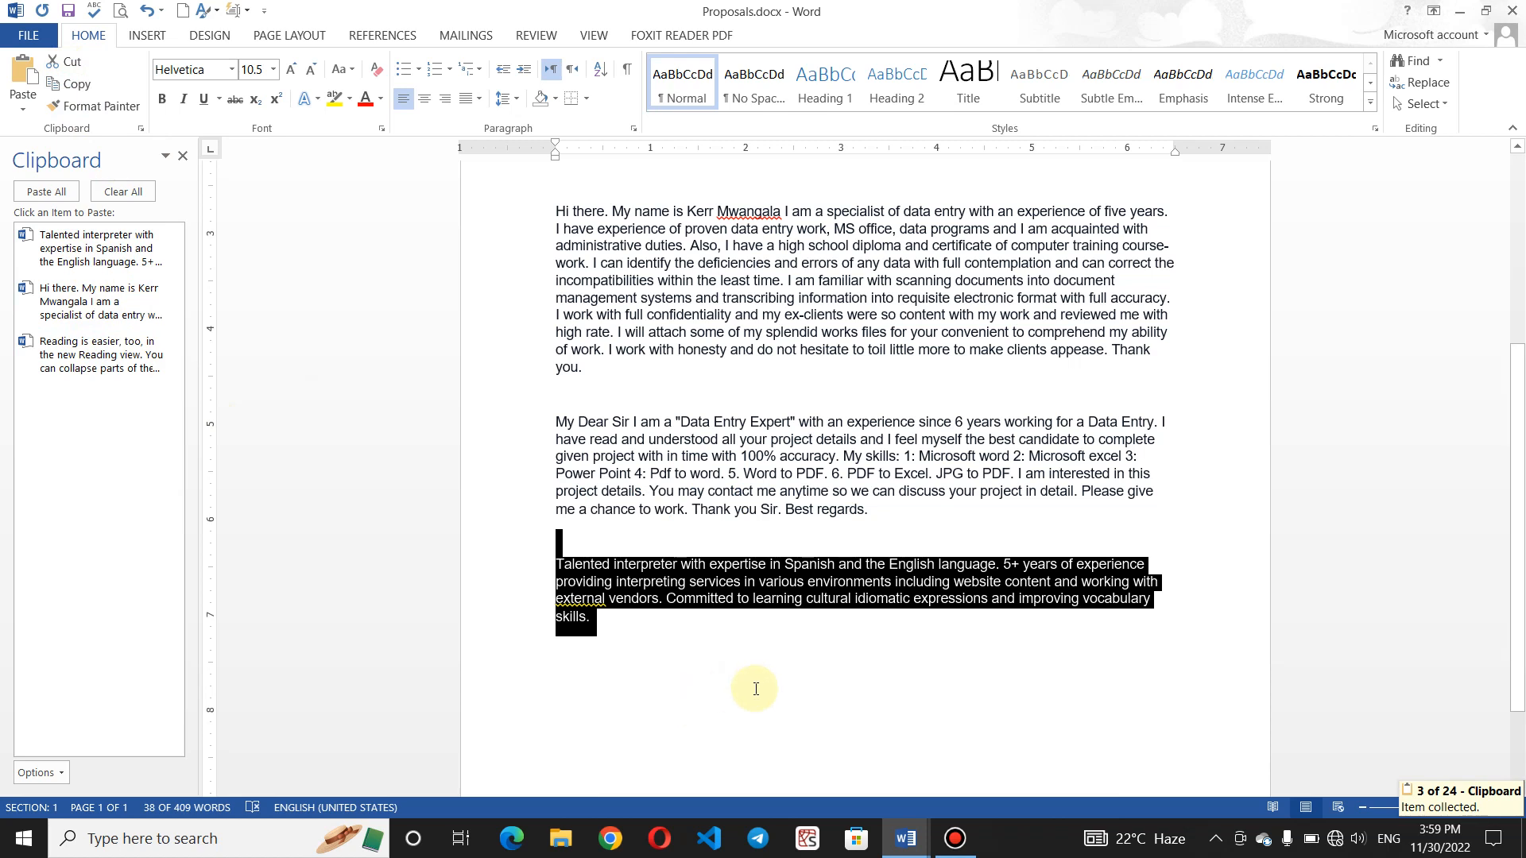
key(ctrl+n)
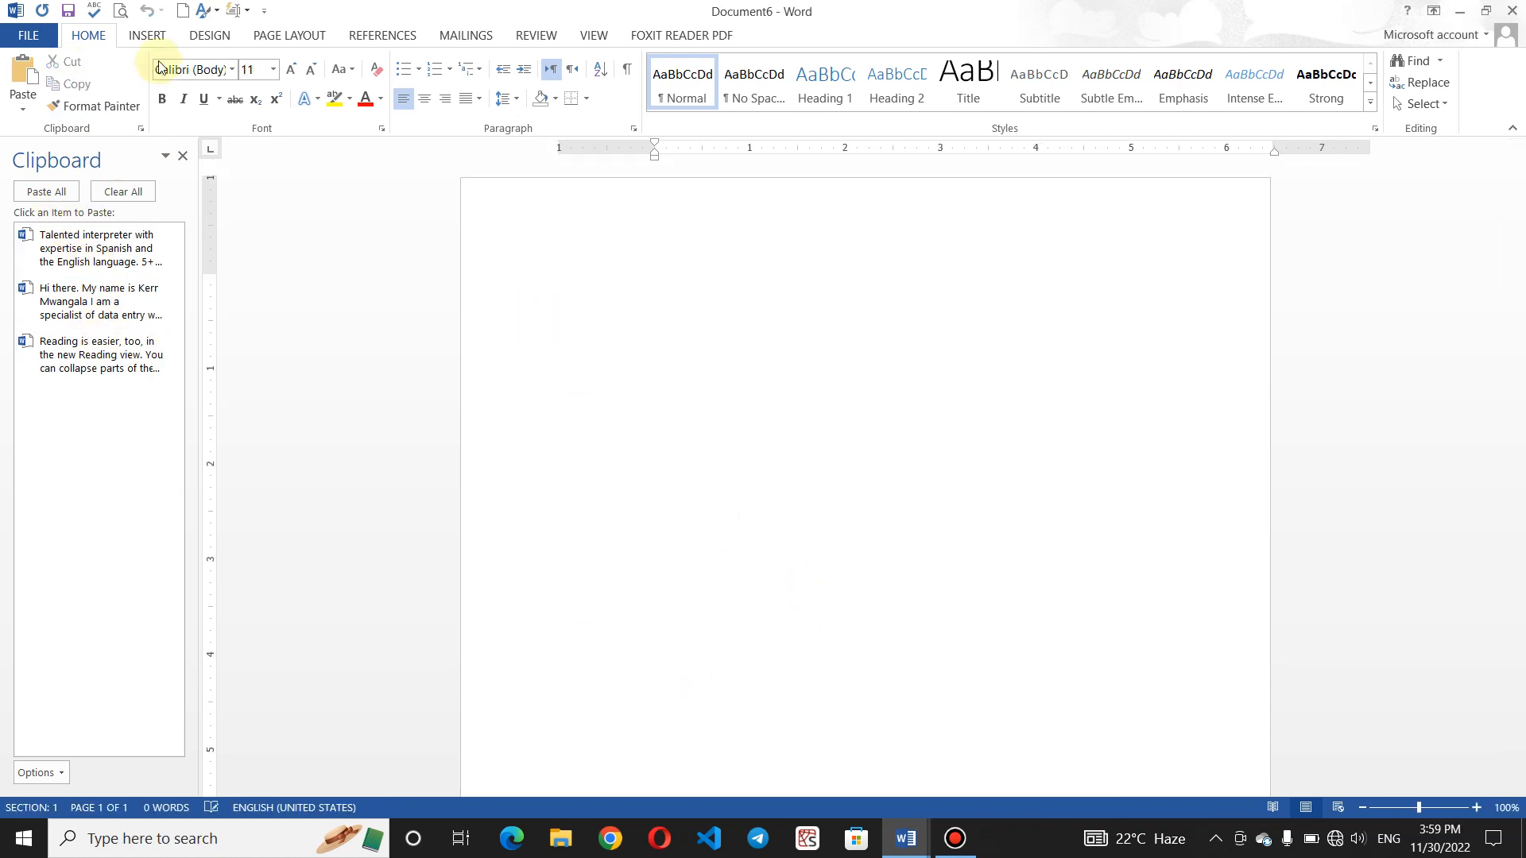
- Paste all collected clipboard items into Document6, then clear the clipboard collection
click(184, 156)
click(141, 127)
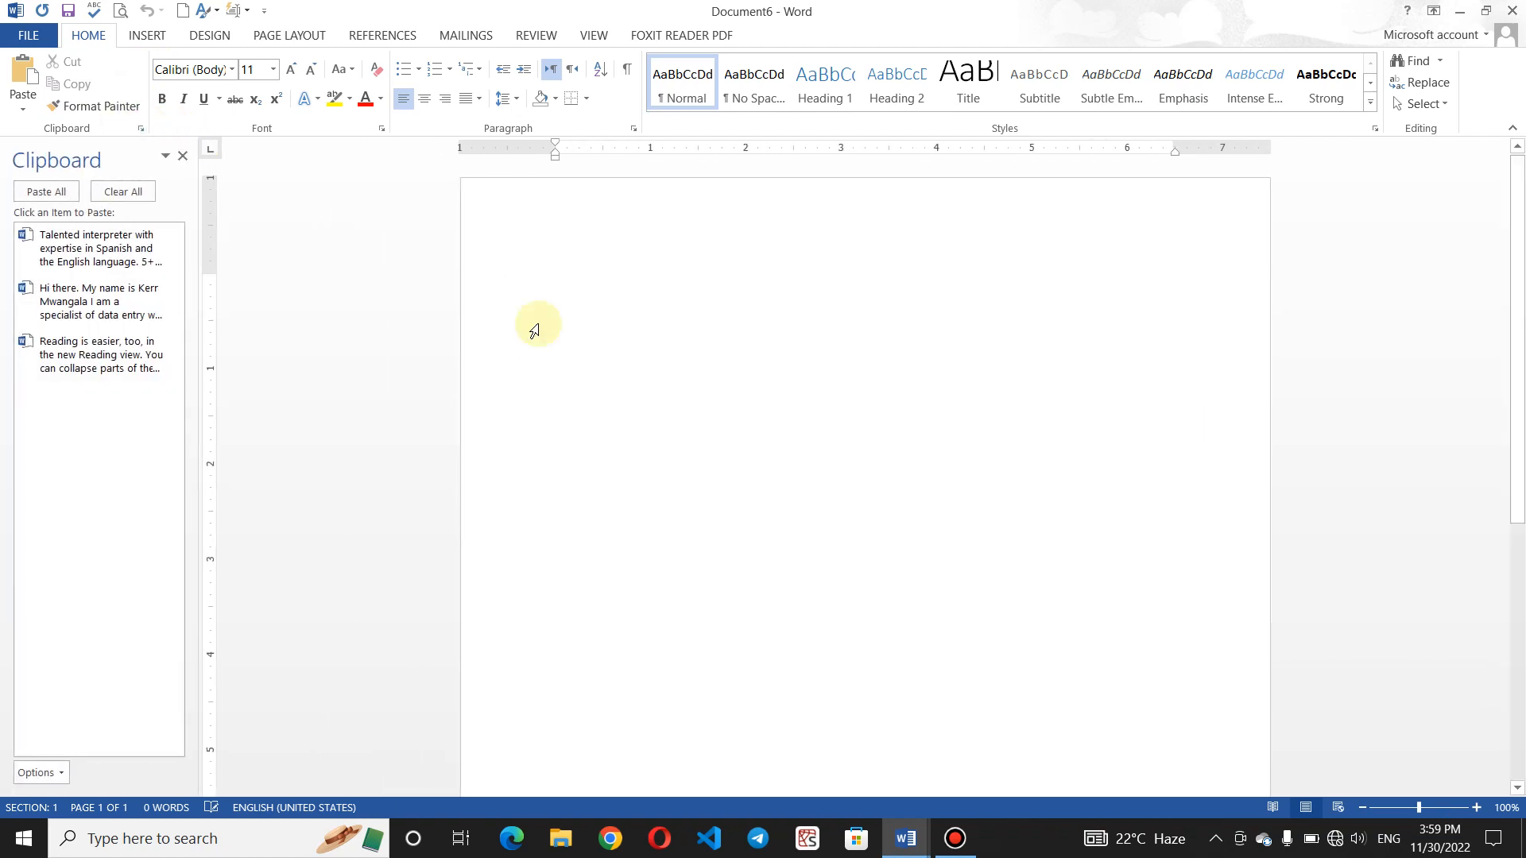
click(61, 193)
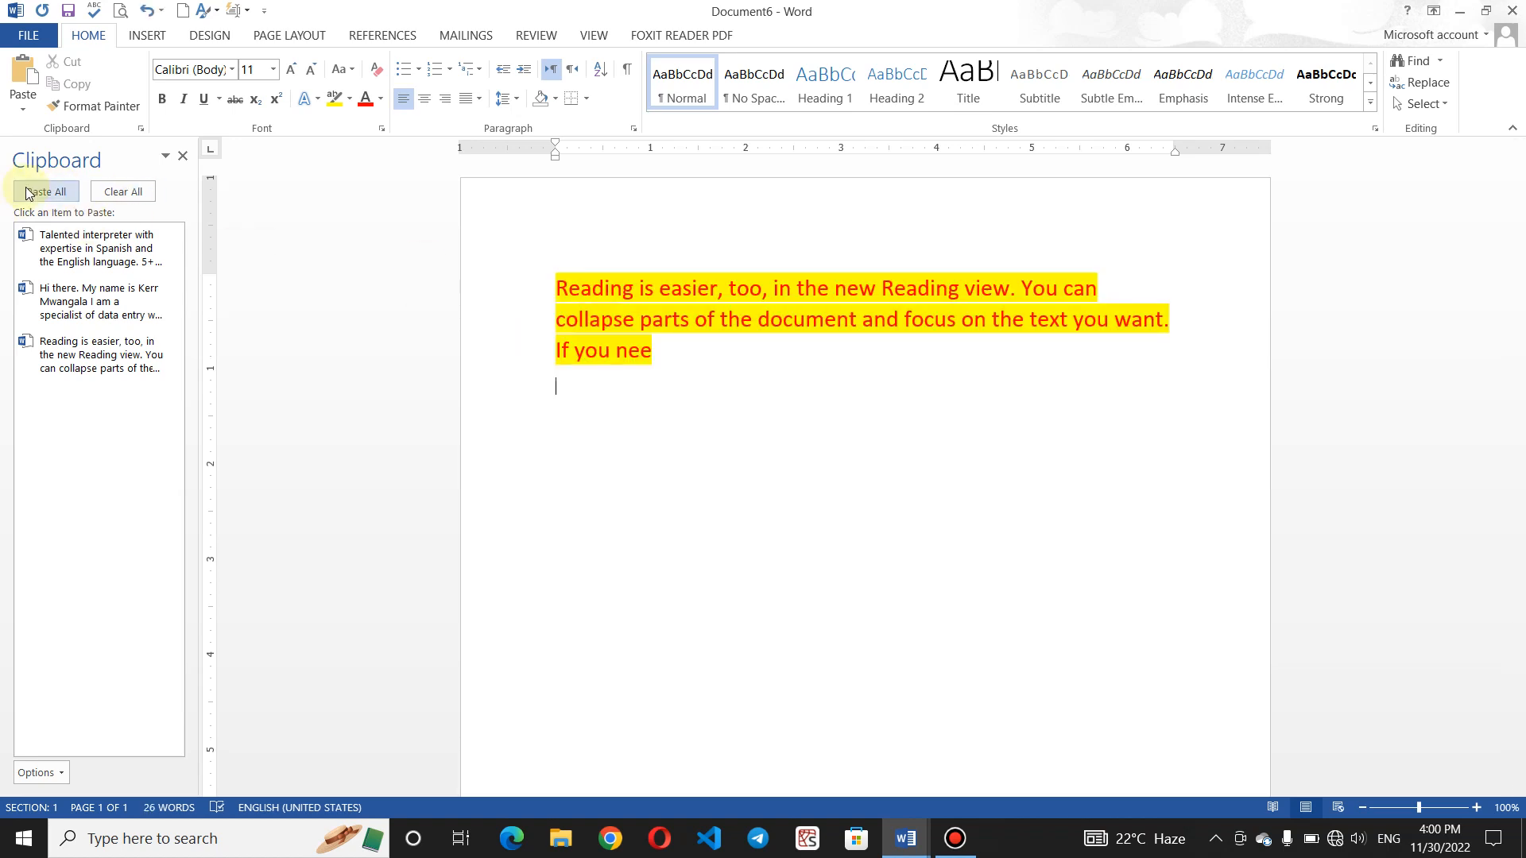
click(28, 193)
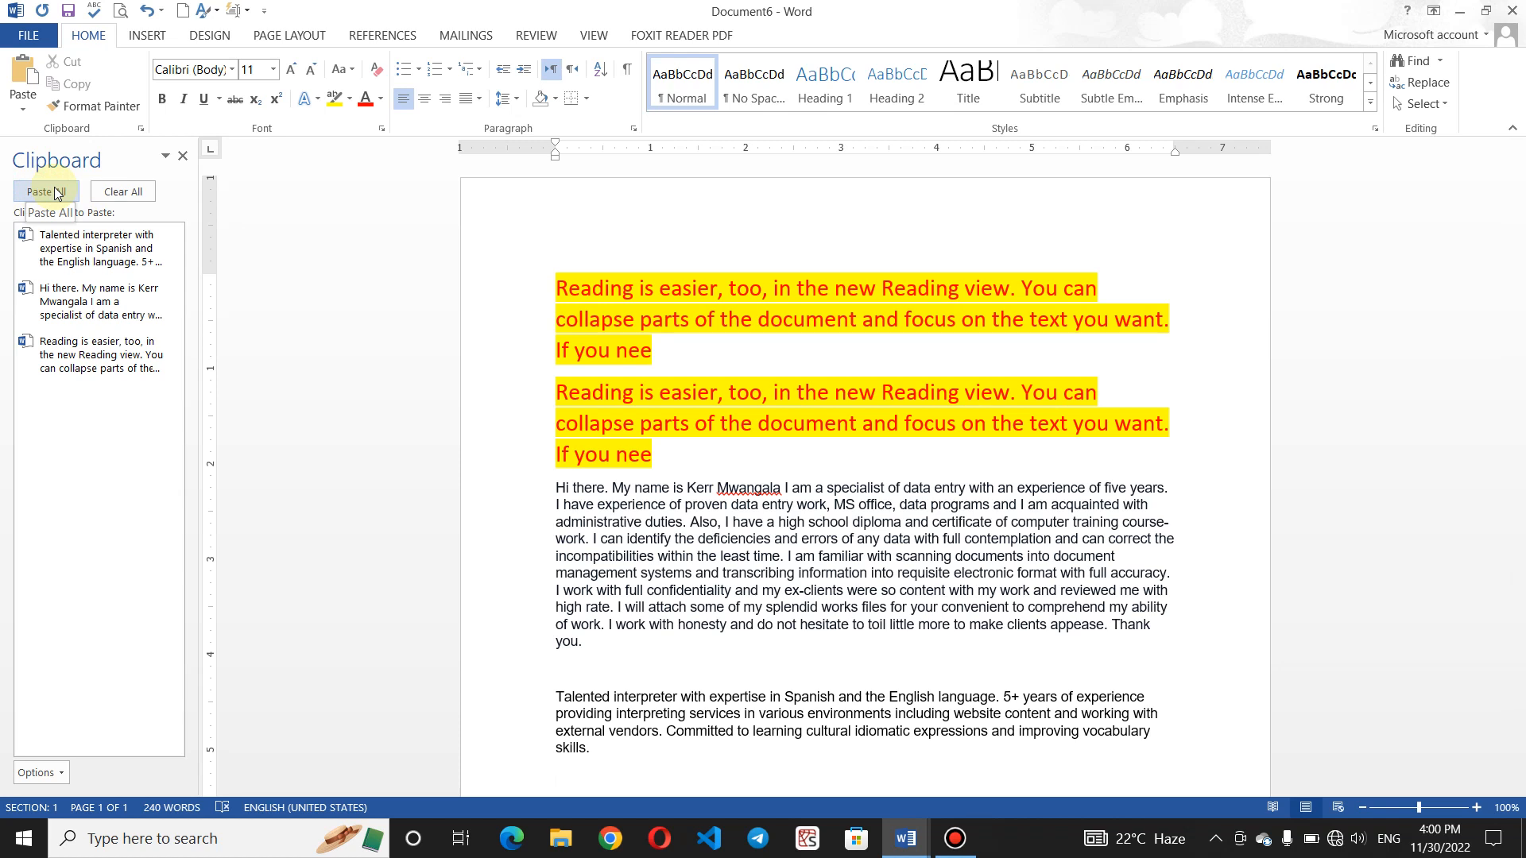
click(123, 191)
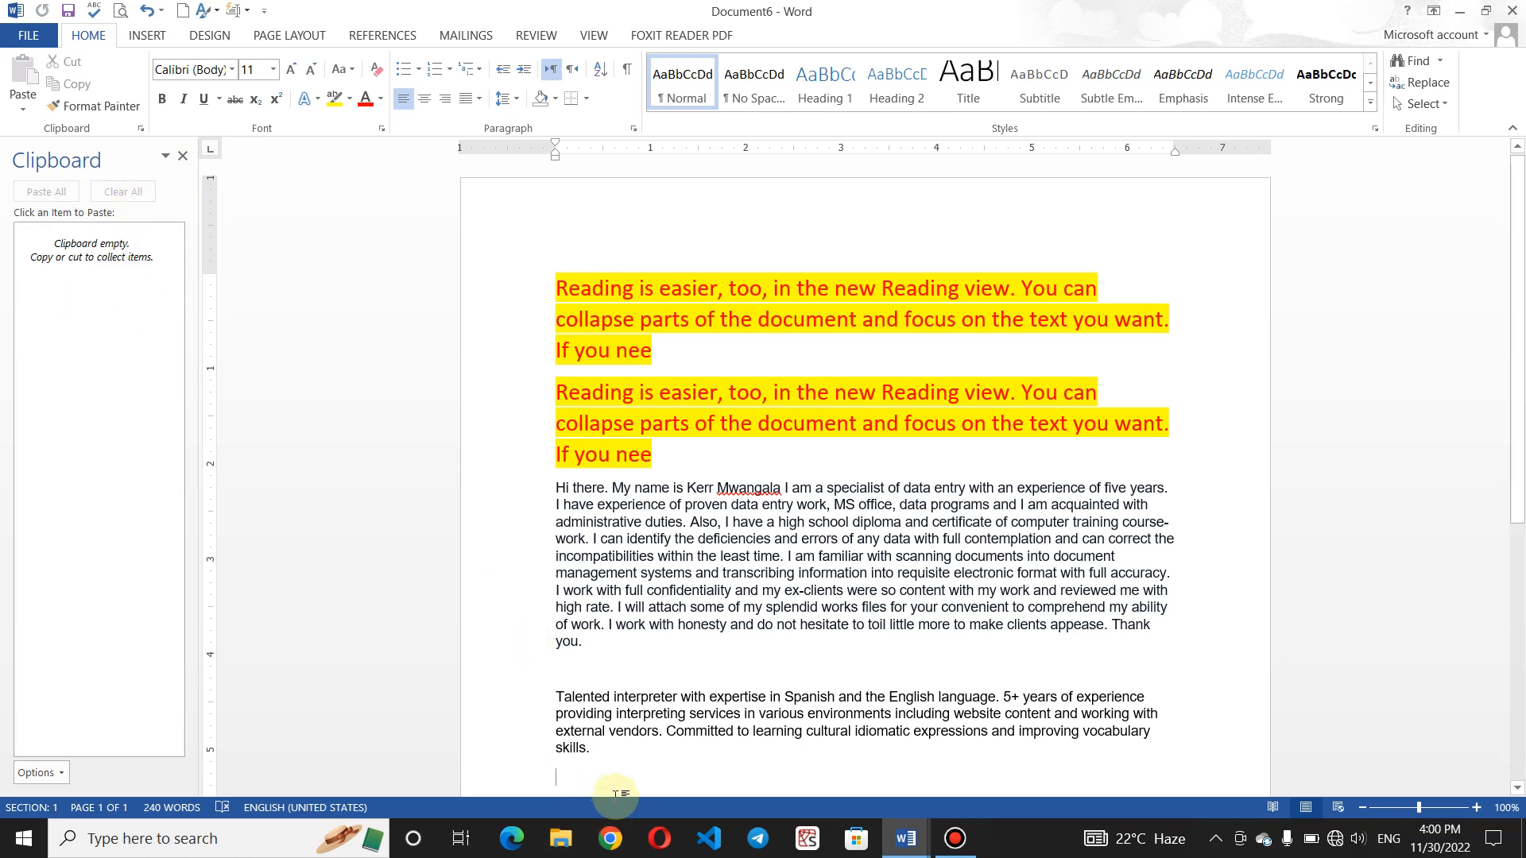
click(22, 113)
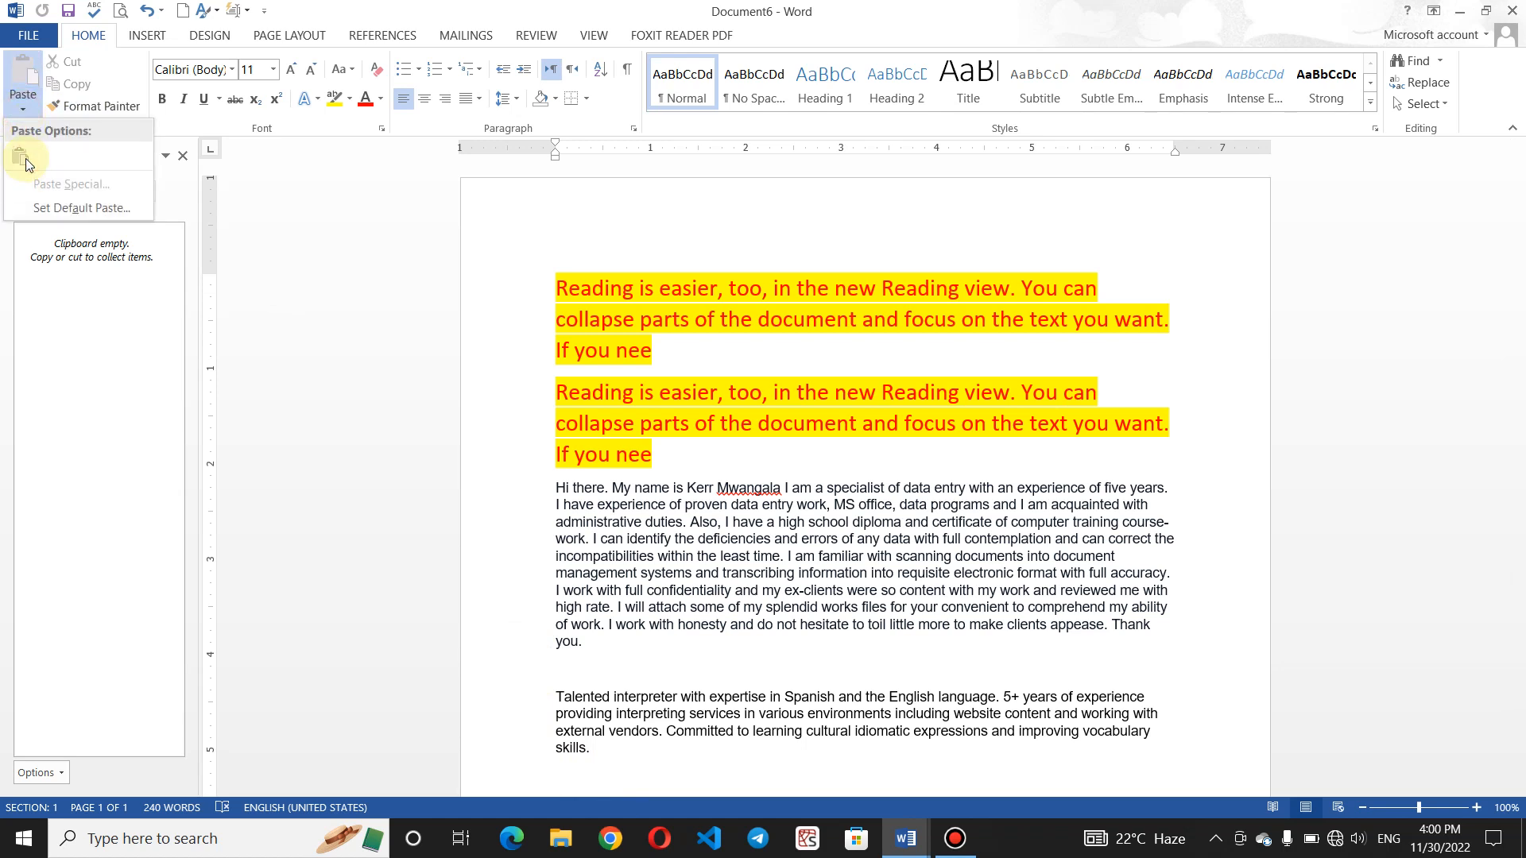
click(788, 400)
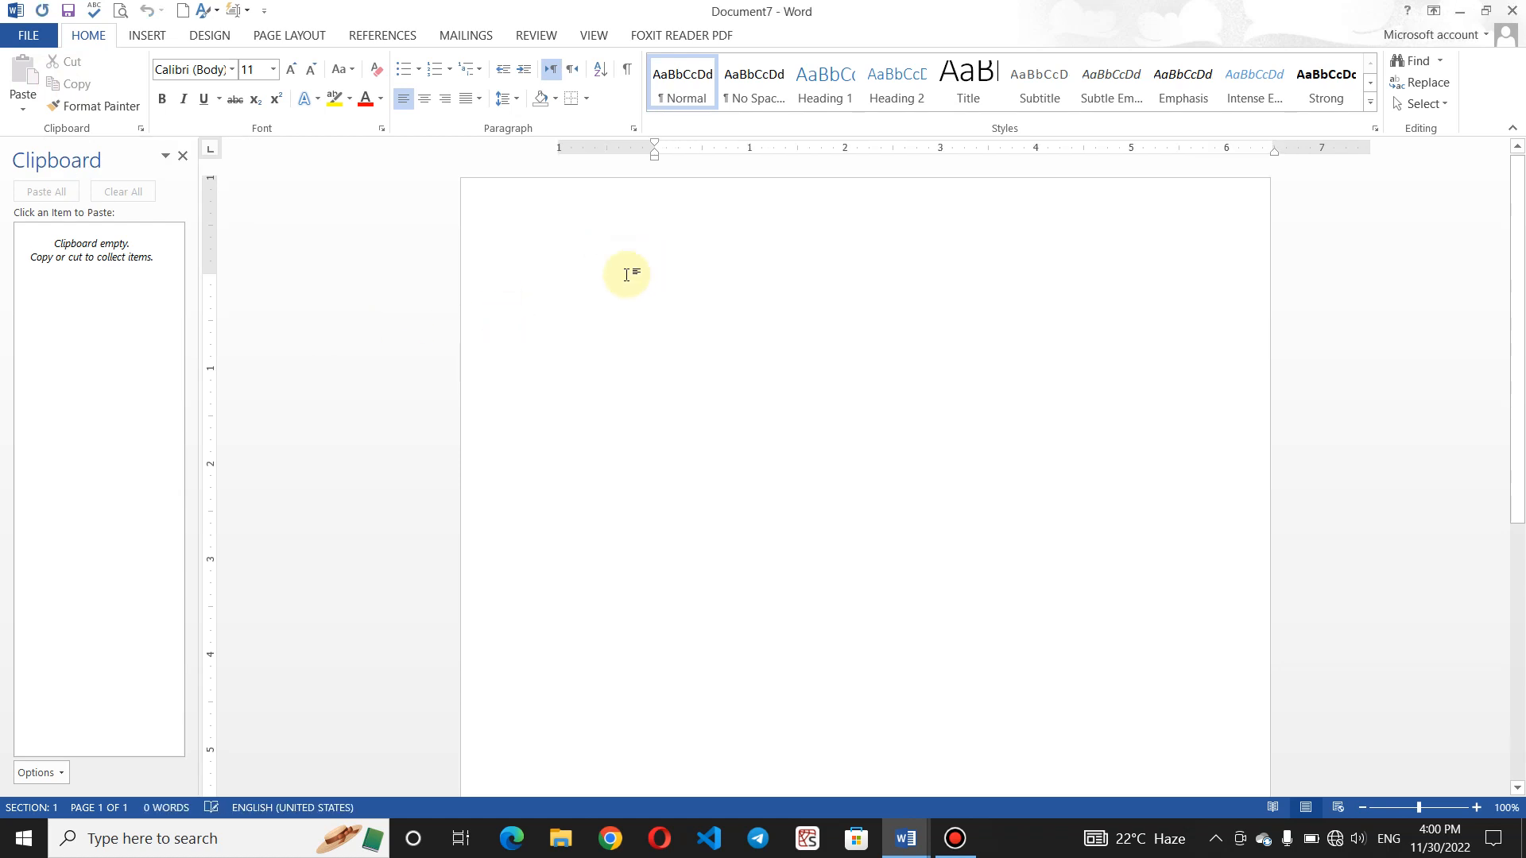
- Grow the font to 20 pt and start a dash list with 'Cut: Ctrl + X'
click(291, 69)
click(291, 69)
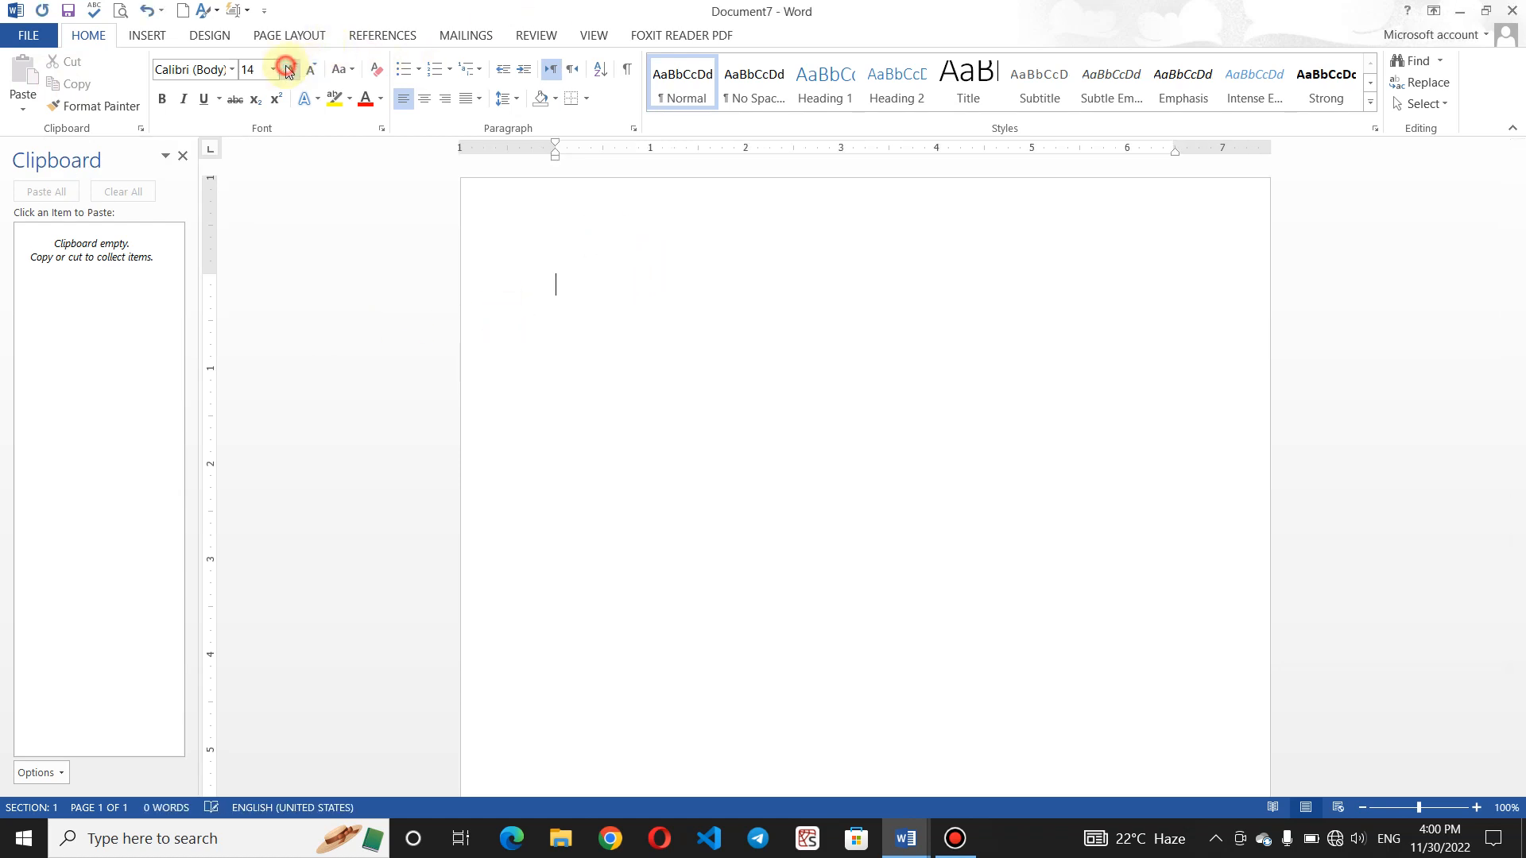
click(291, 69)
click(291, 69)
click(291, 69)
text(- )
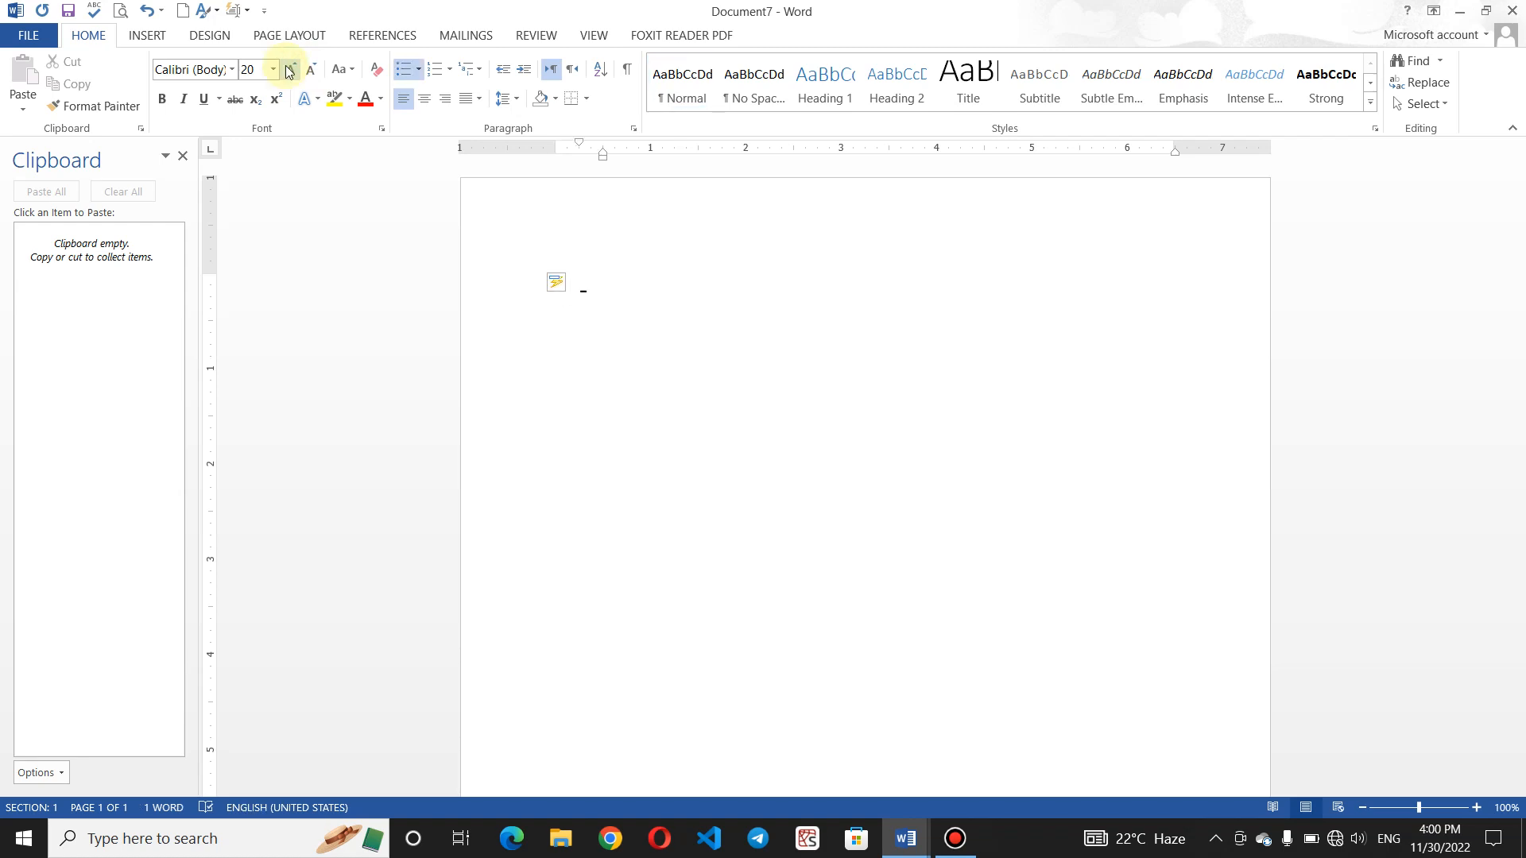
text(Ctrl)
key(BackSpace)
key(BackSpace)
key(BackSpace)
key(BackSpace)
key(BackSpace)
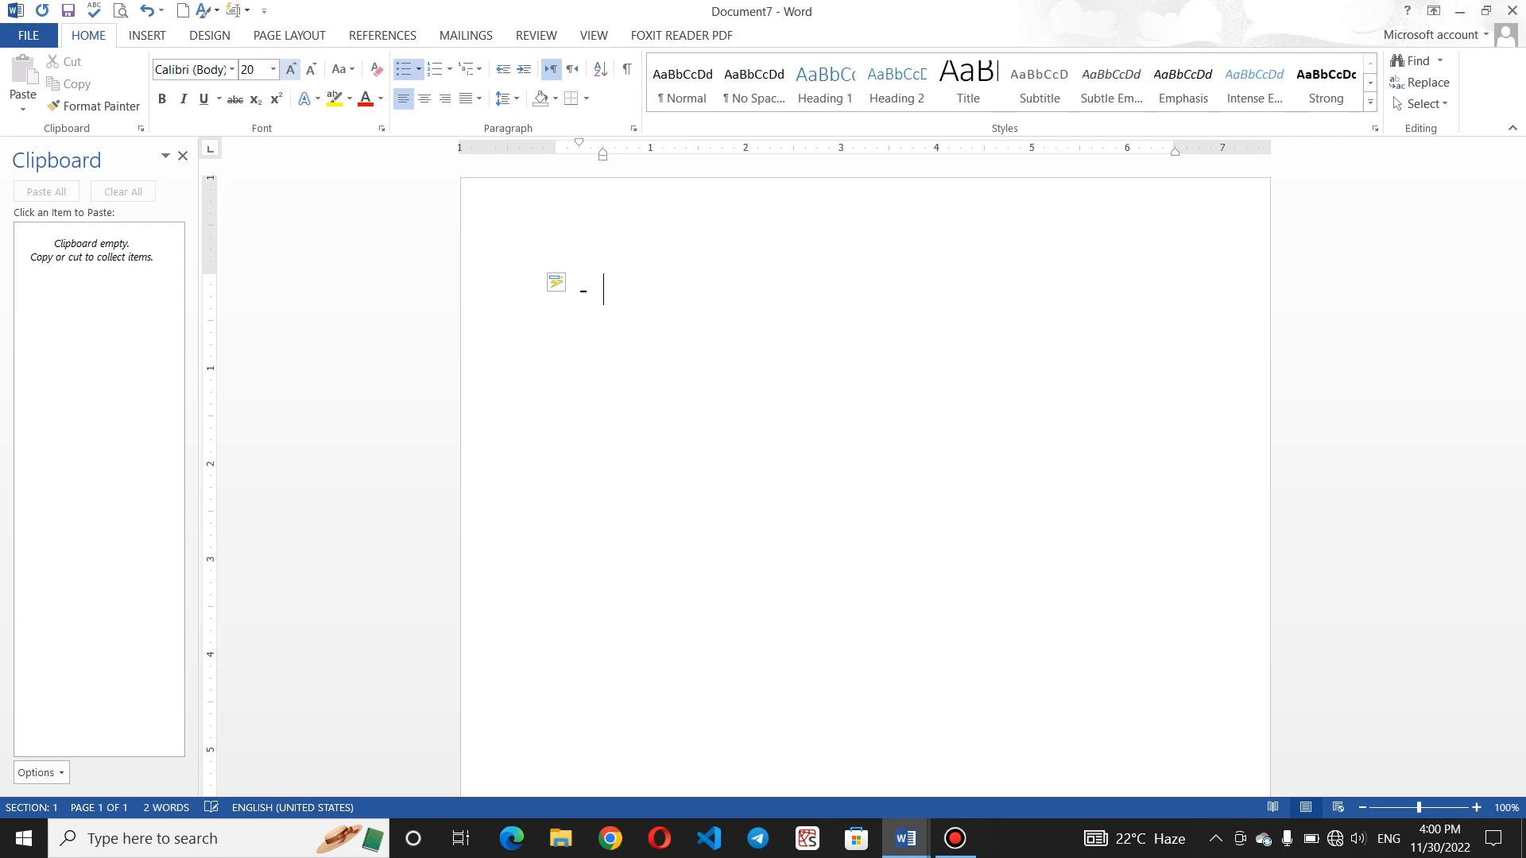
text(Cut:  Ctrl + X)
key(Return)
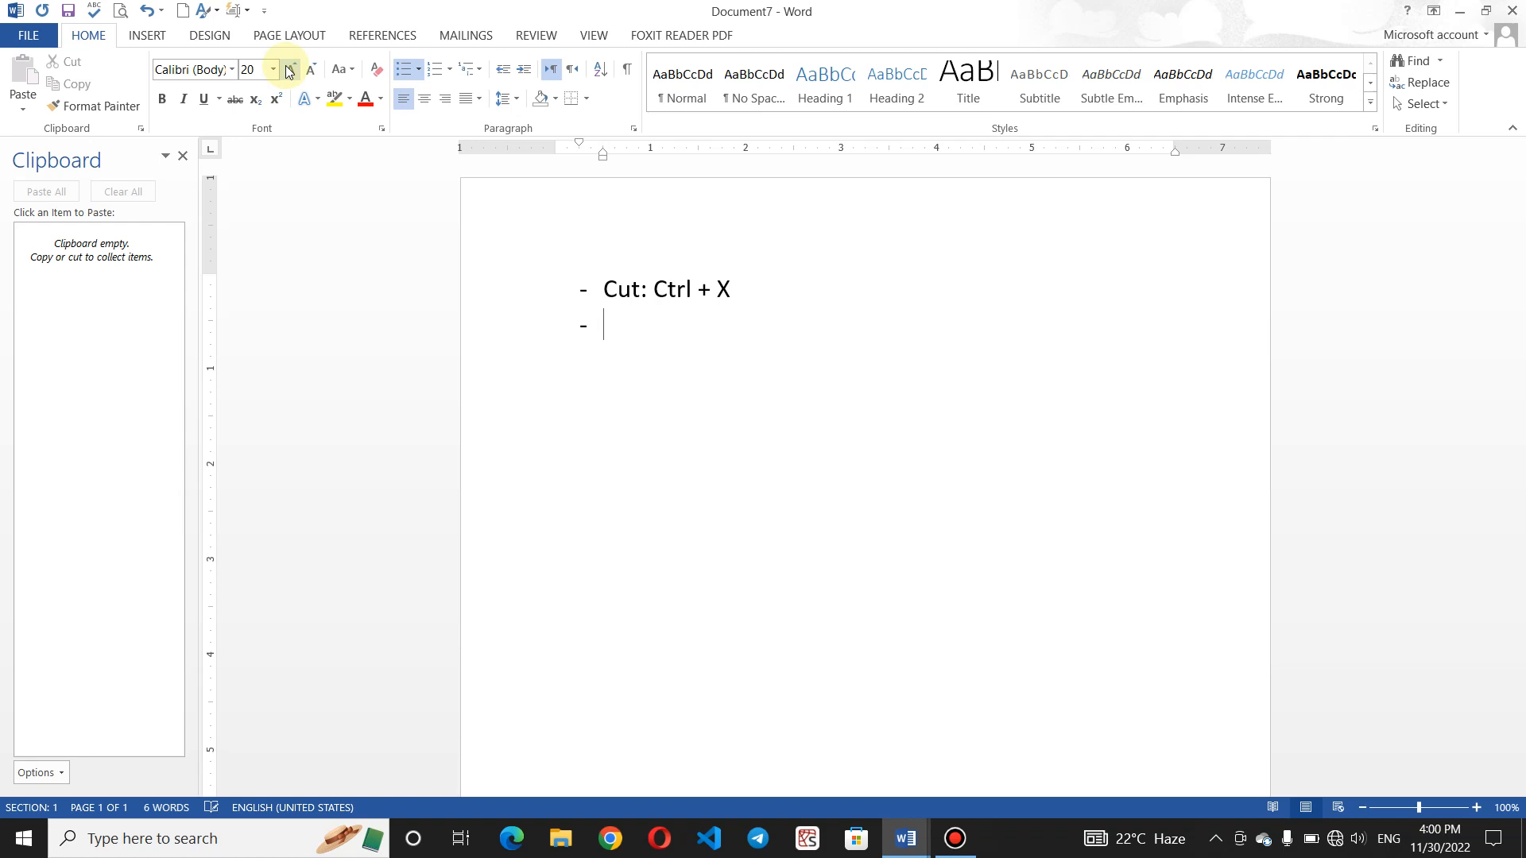
- Add the 'Copy: Ctrl + C' and 'Undo: Ctrl + Z' lines, correcting typos
text(Copy: Ctyrl)
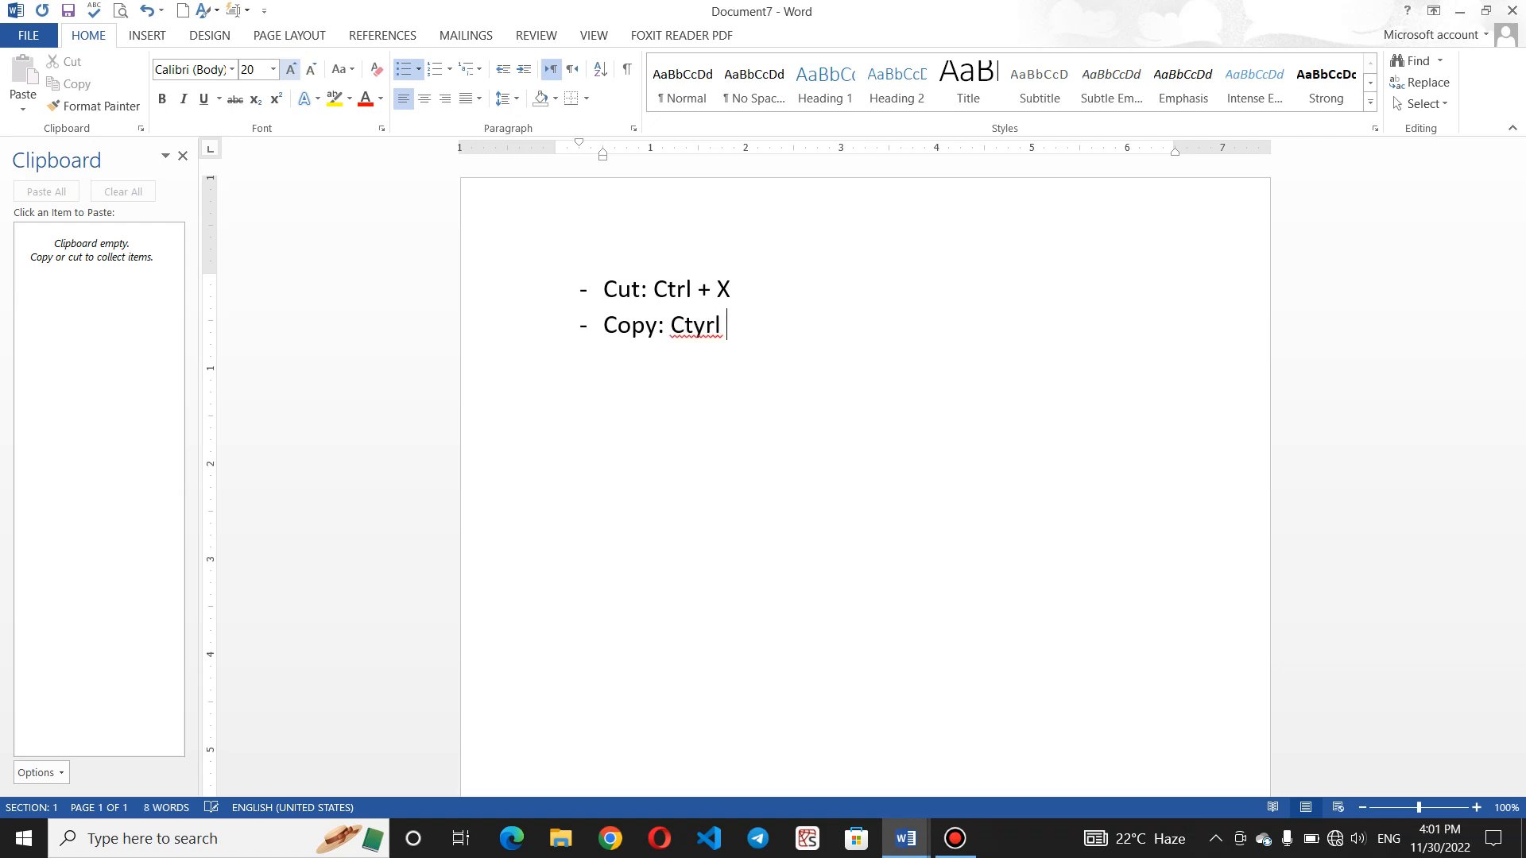
key(BackSpace)
key(BackSpace)
key(BackSpace)
key(BackSpace)
text(rl + C)
key(Return)
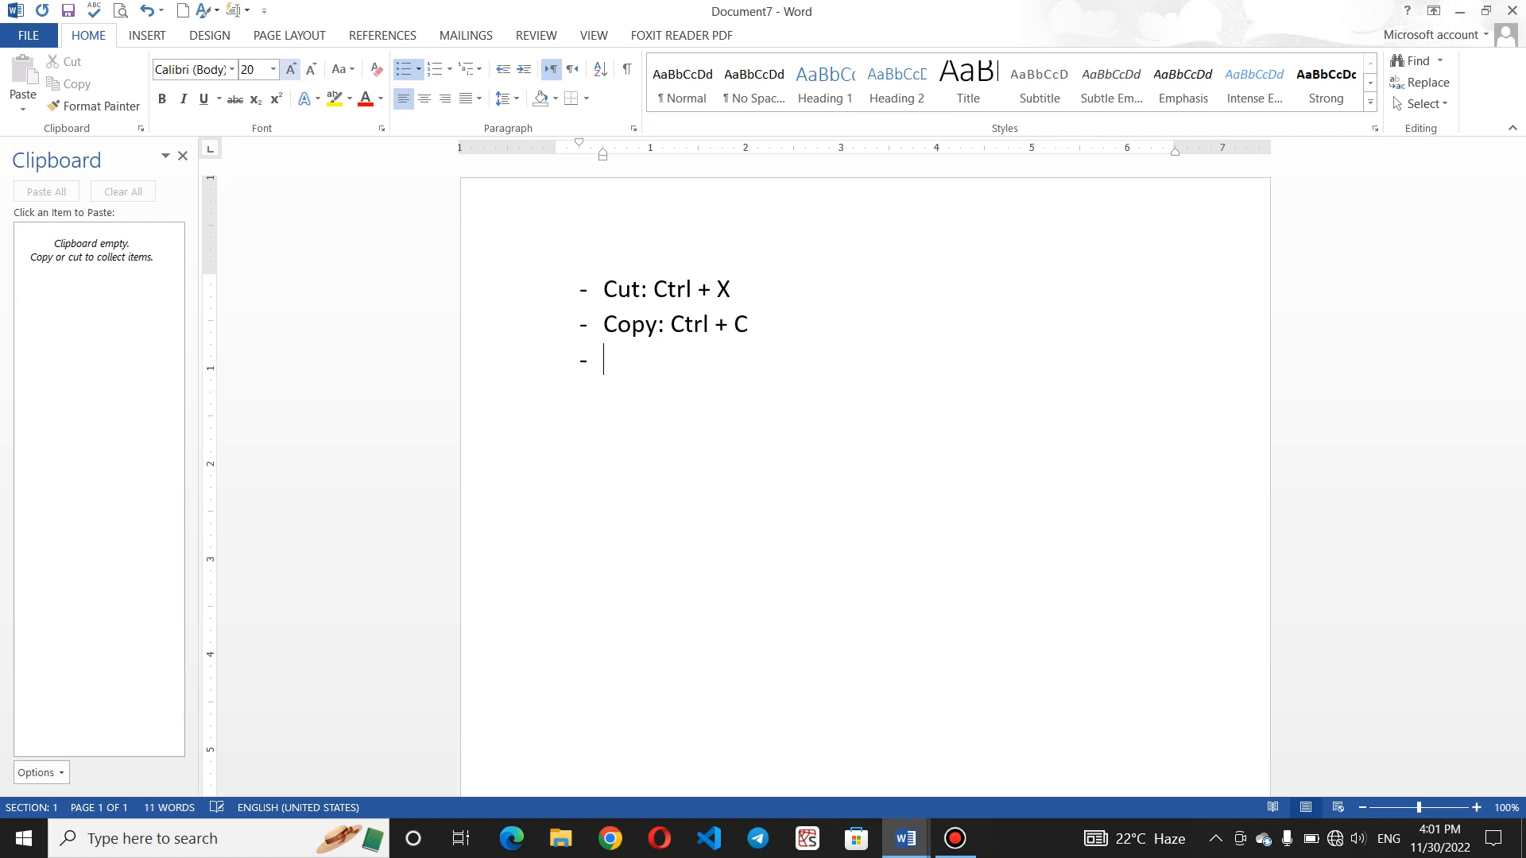
text(C)
key(BackSpace)
text(Pastye)
key(BackSpace)
key(BackSpace)
key(BackSpace)
key(BackSpace)
key(BackSpace)
key(BackSpace)
text(Undo)
text(: Ctrl)
text( + )
text(XZ)
key(BackSpace)
key(BackSpace)
text(Z)
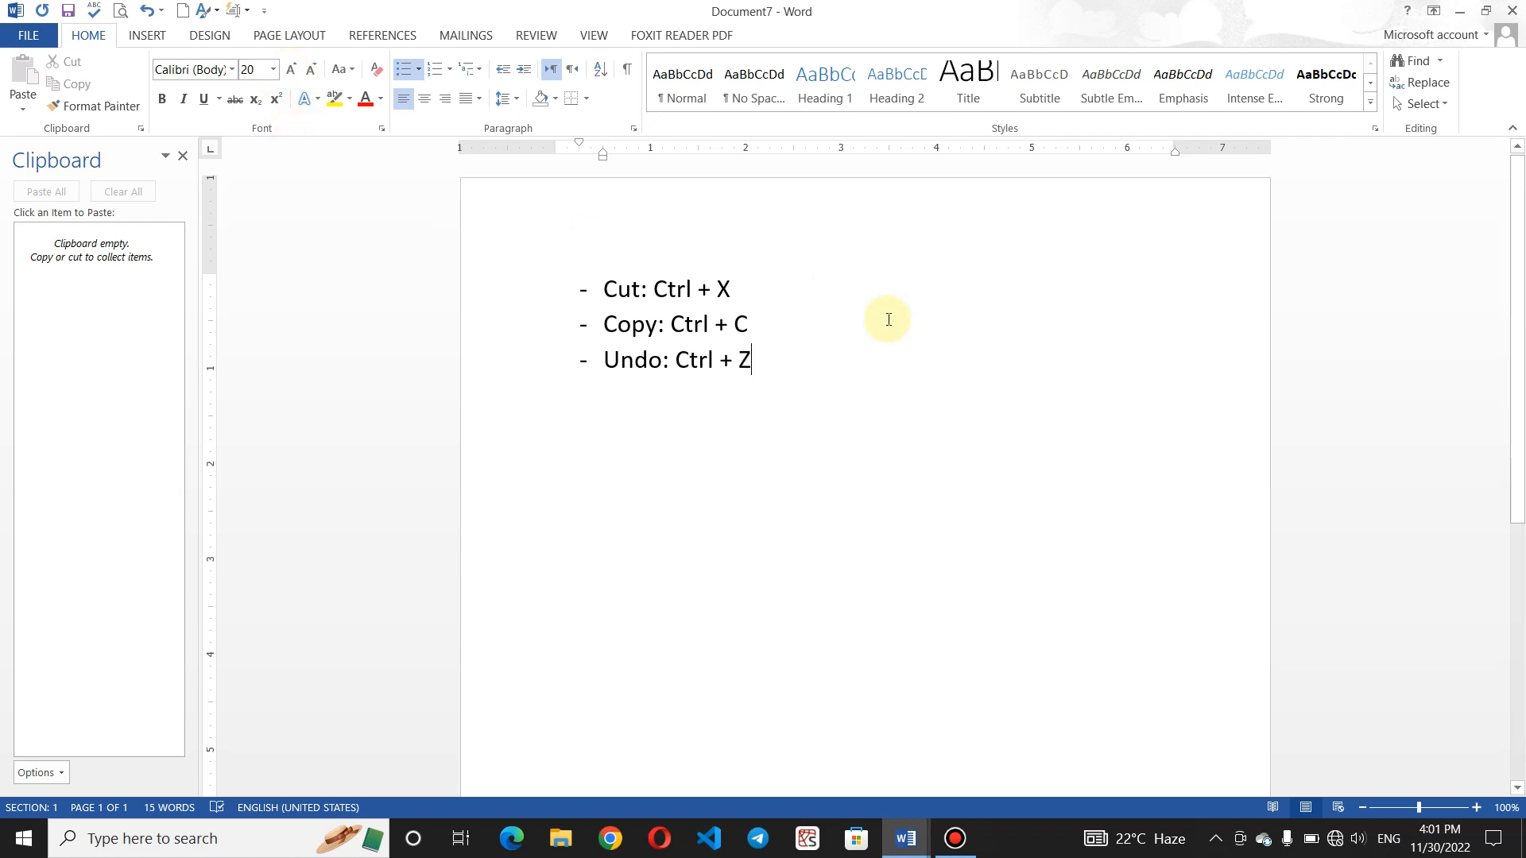
- Move the 'Undo: Ctrl + Z' line up to sit directly below the Cut line
click(569, 373)
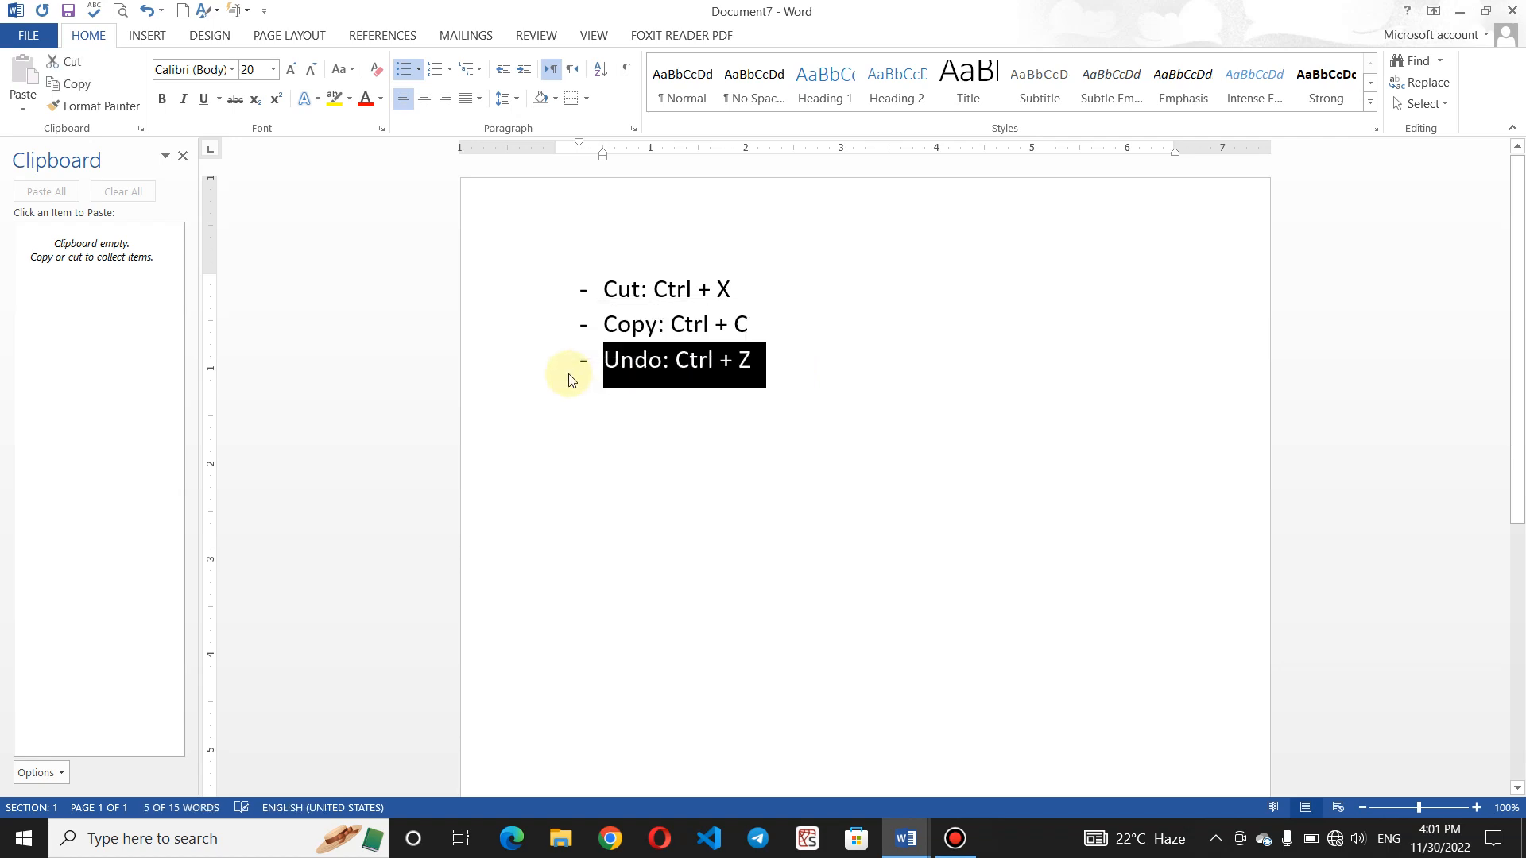
key(ctrl+x)
click(780, 276)
key(Return)
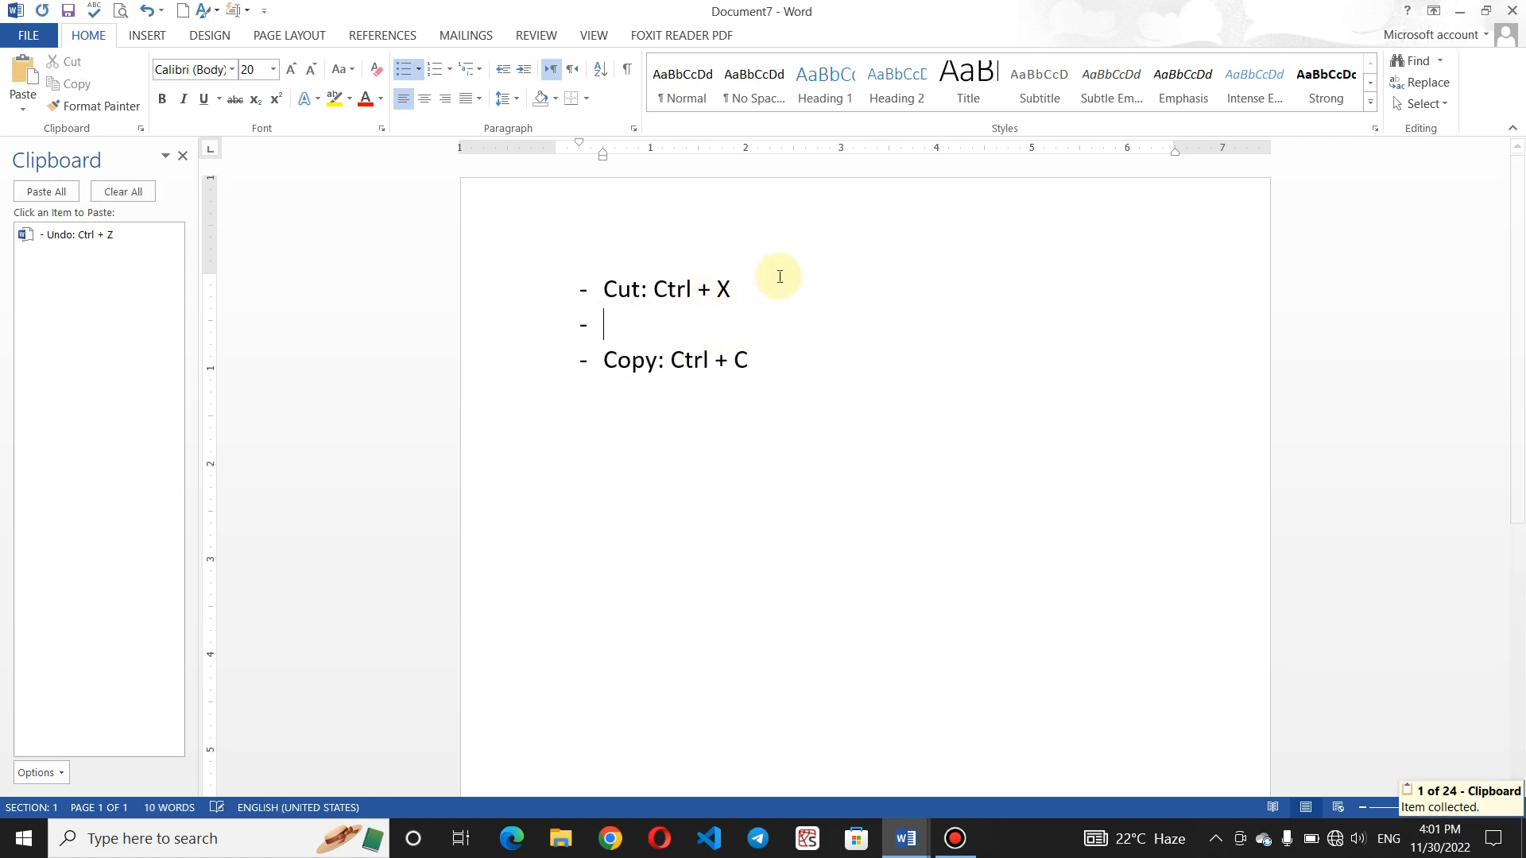
key(ctrl+v)
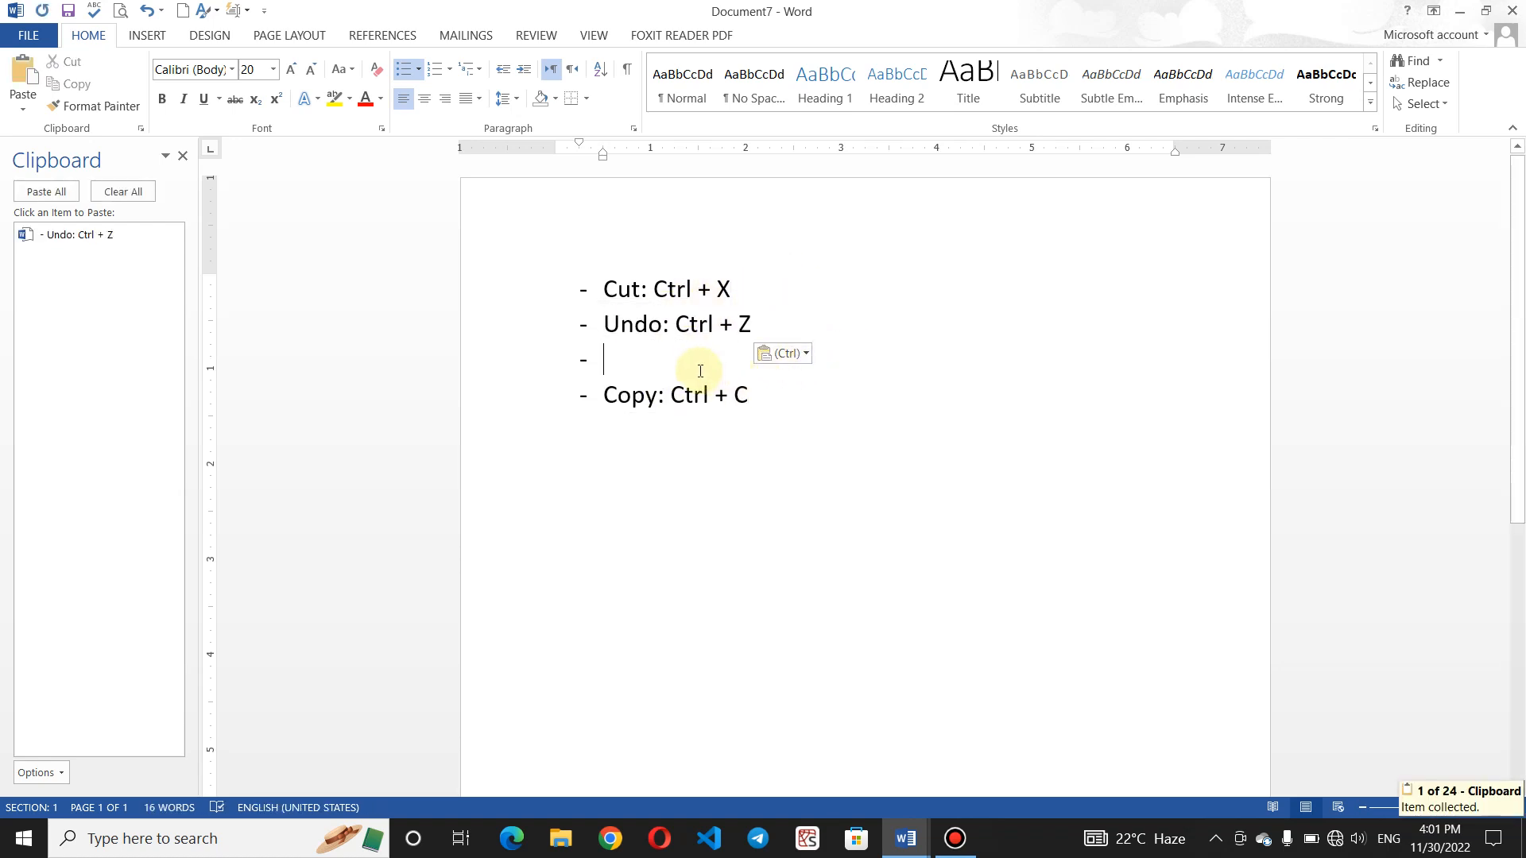
key(BackSpace)
key(BackSpace)
key(BackSpace)
key(BackSpace)
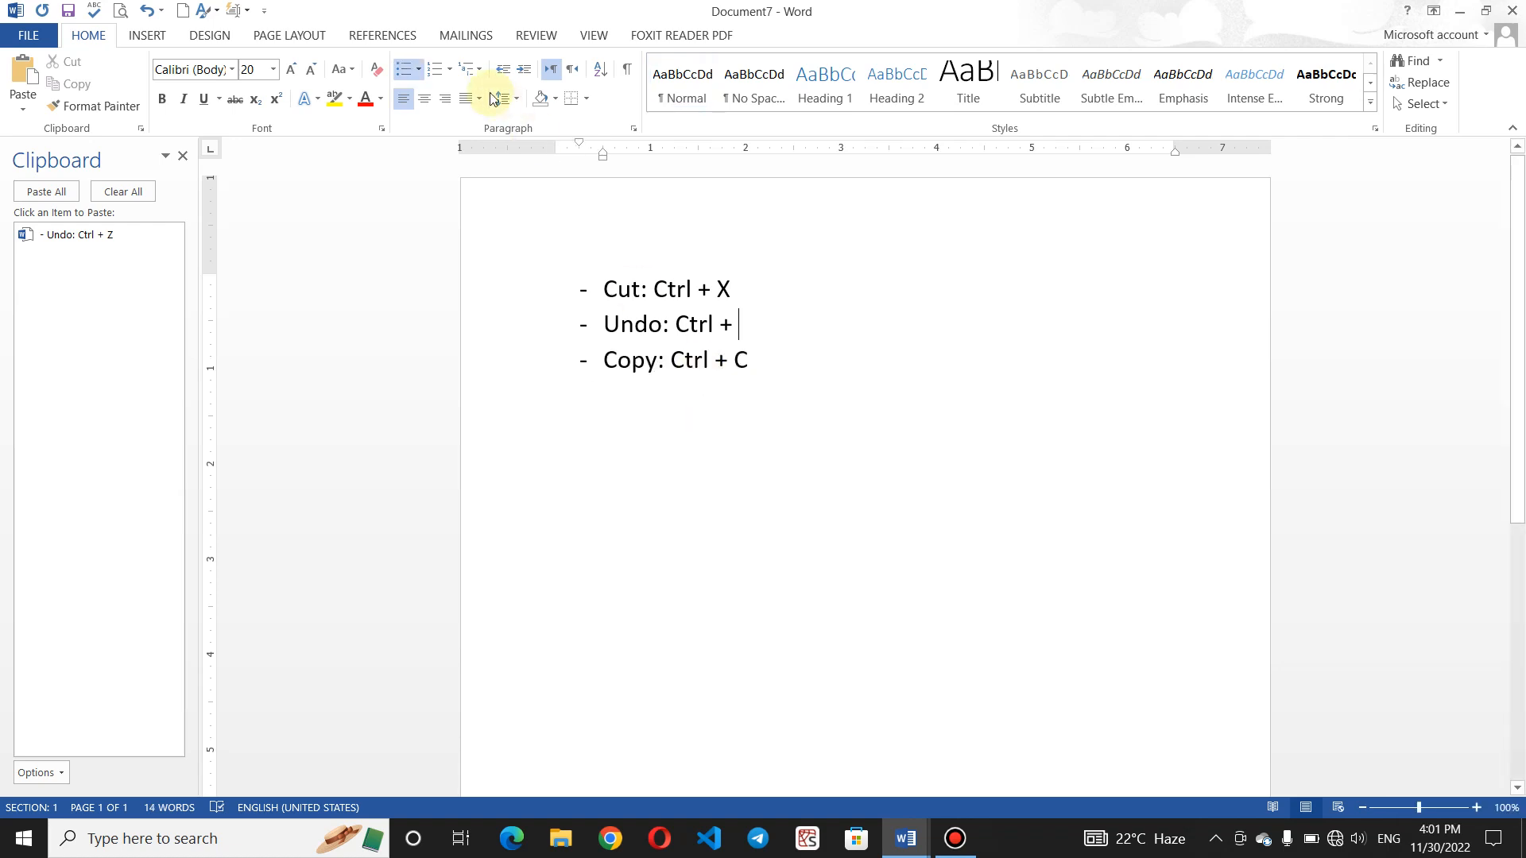
click(151, 9)
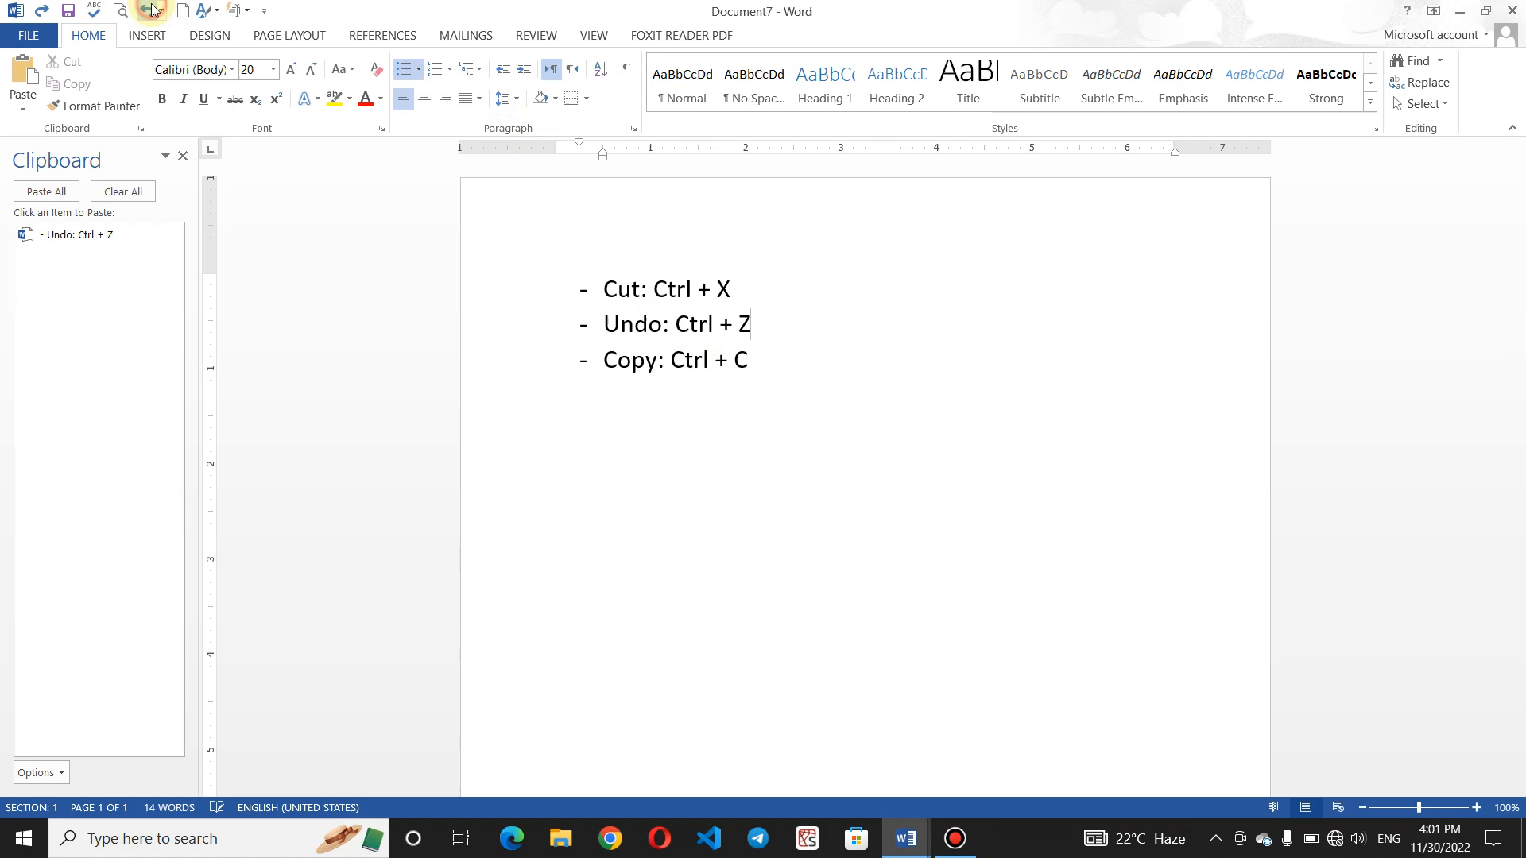
- Add a fourth list item 'Paste: Ctrl + V' after the Copy line
click(794, 365)
text(\)
key(BackSpace)
key(Return)
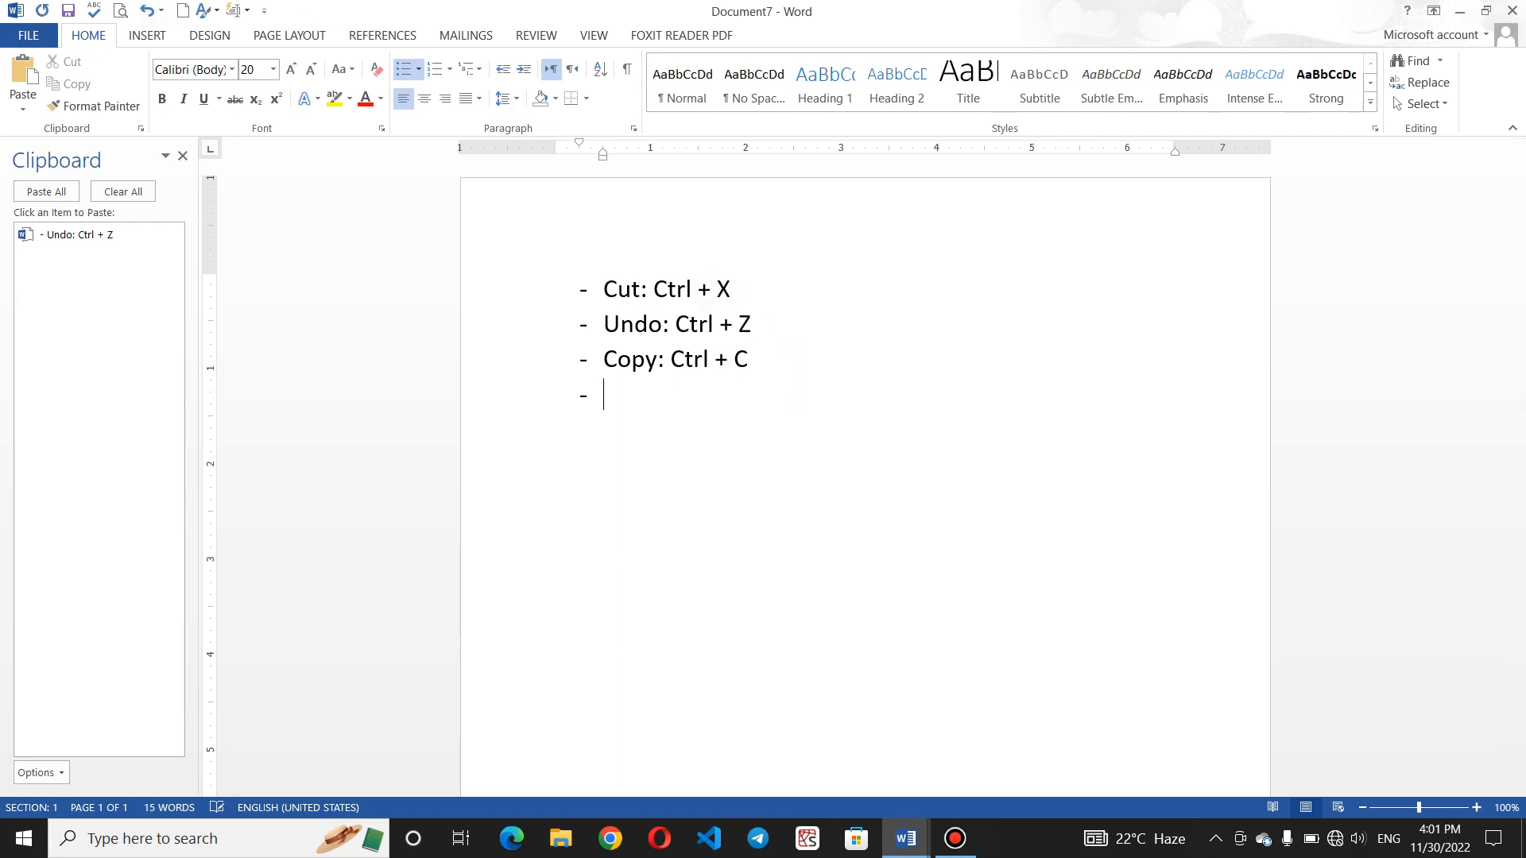
text(Paste:)
text( Ctyrl)
key(BackSpace)
key(BackSpace)
key(BackSpace)
key(BackSpace)
key(BackSpace)
text(Ctrl + V)
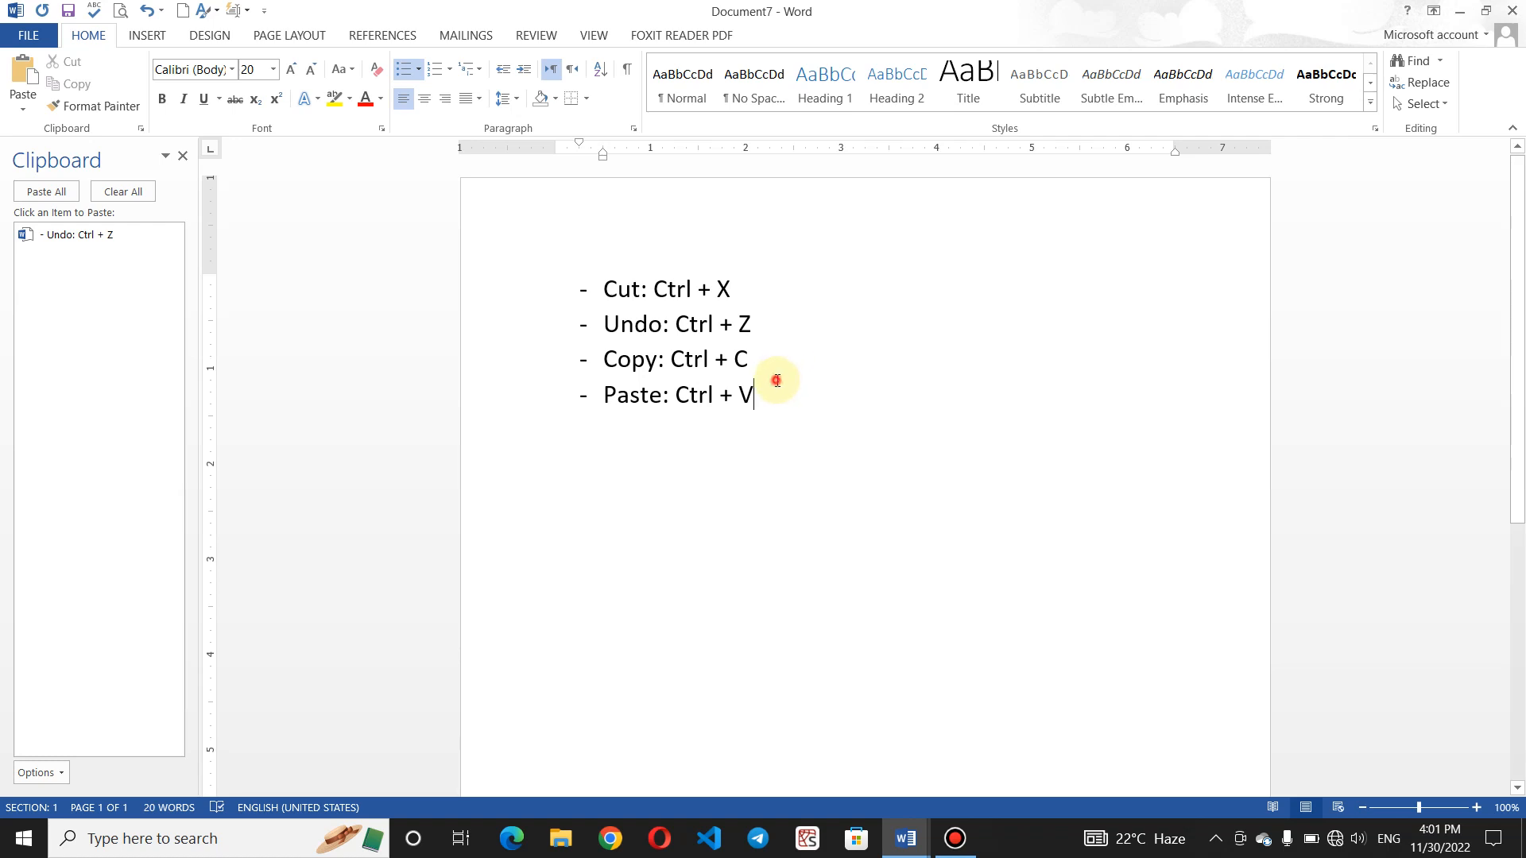
- Enlarge all four shortcut lines to 28 pt, then cut the whole list with Ctrl+X
drag(777, 382, 585, 295)
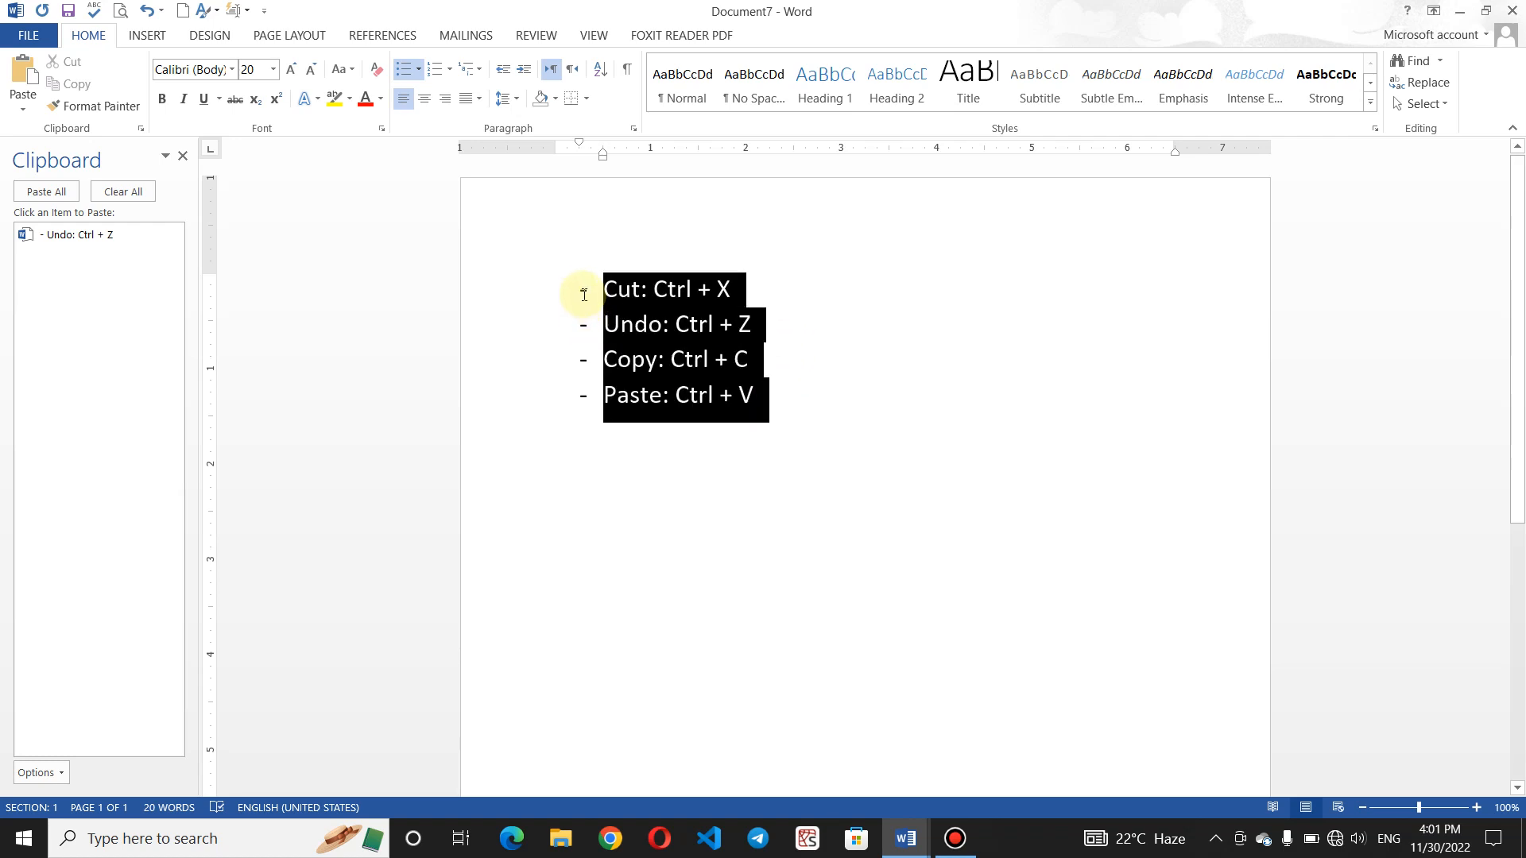
click(292, 70)
click(293, 70)
click(293, 70)
click(293, 70)
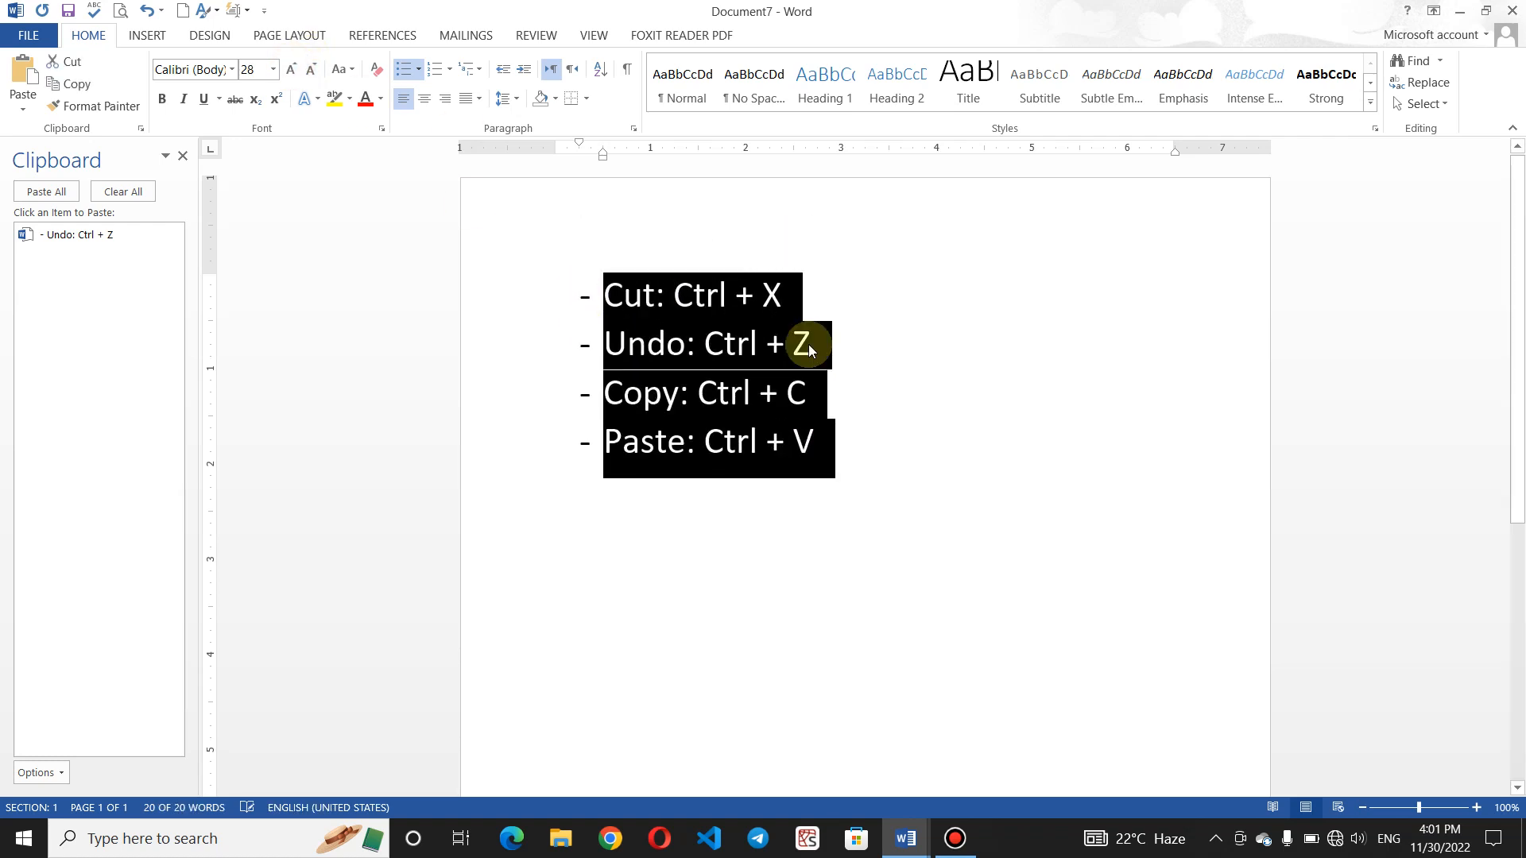
click(836, 438)
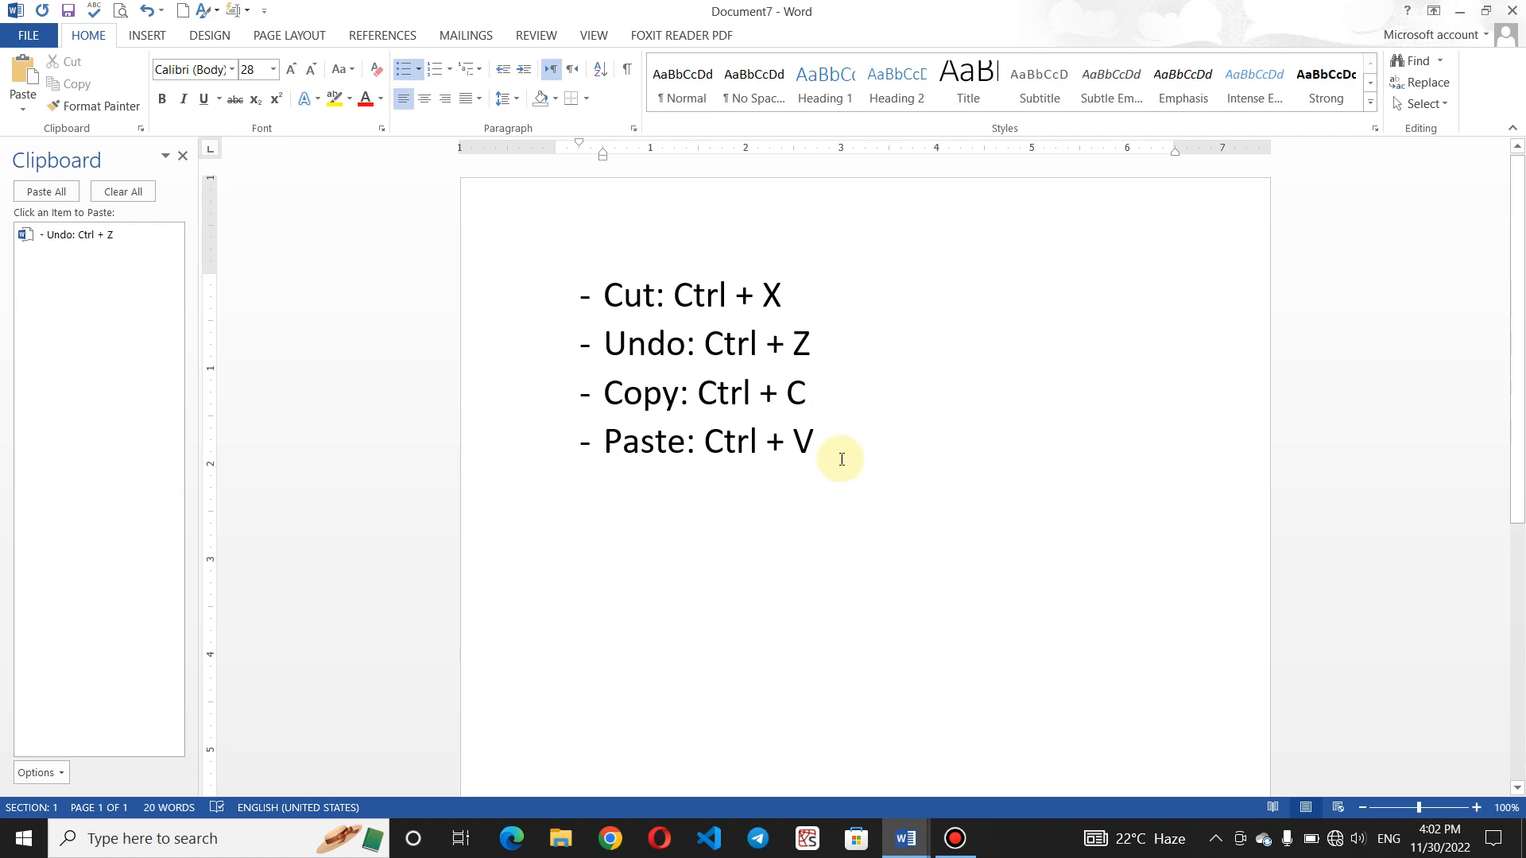
drag(835, 457, 528, 291)
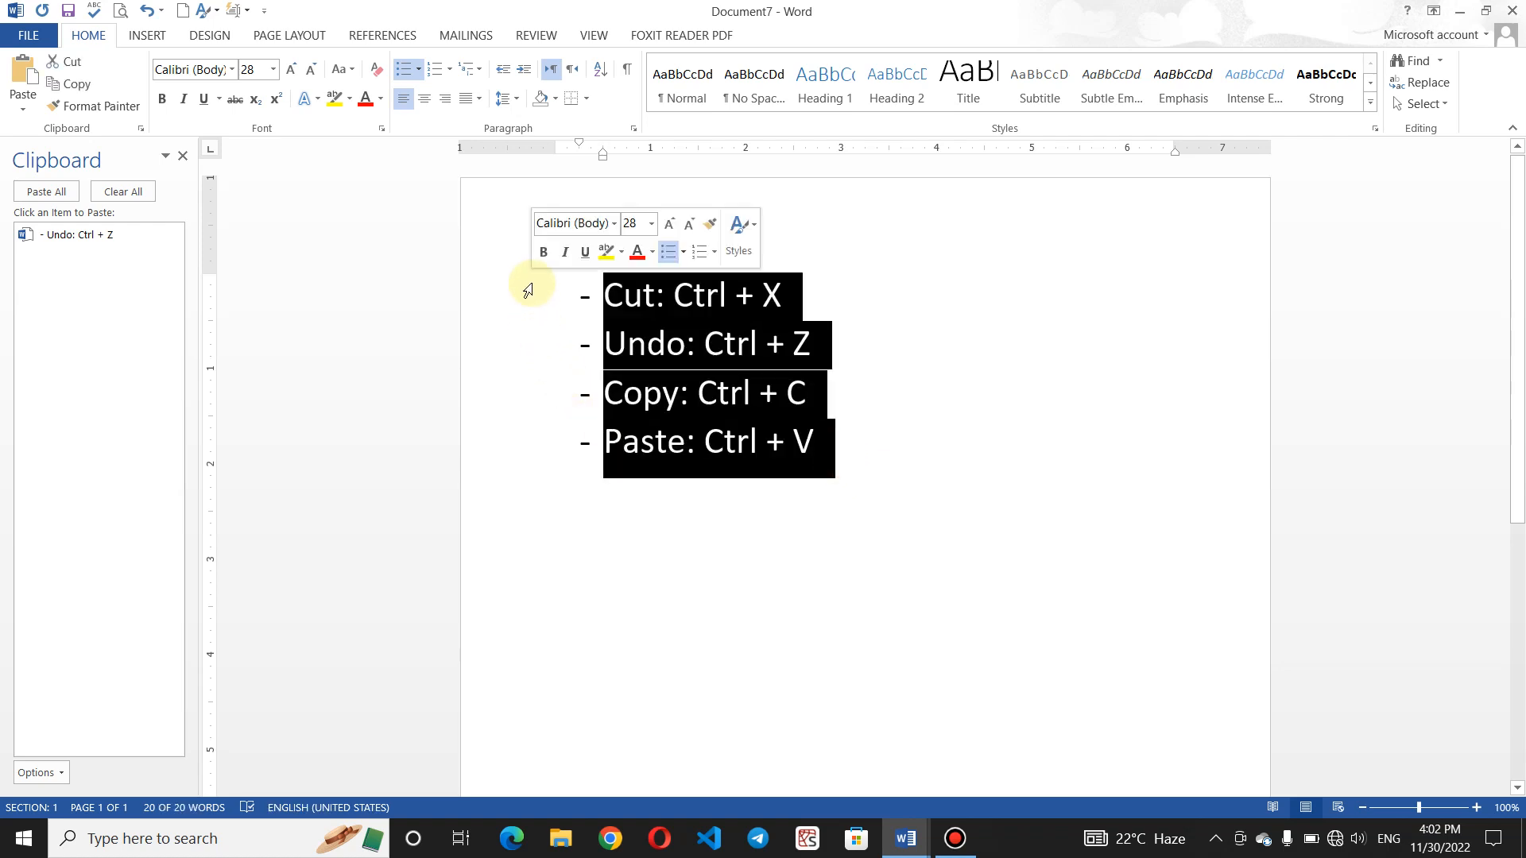
key(ctrl+x)
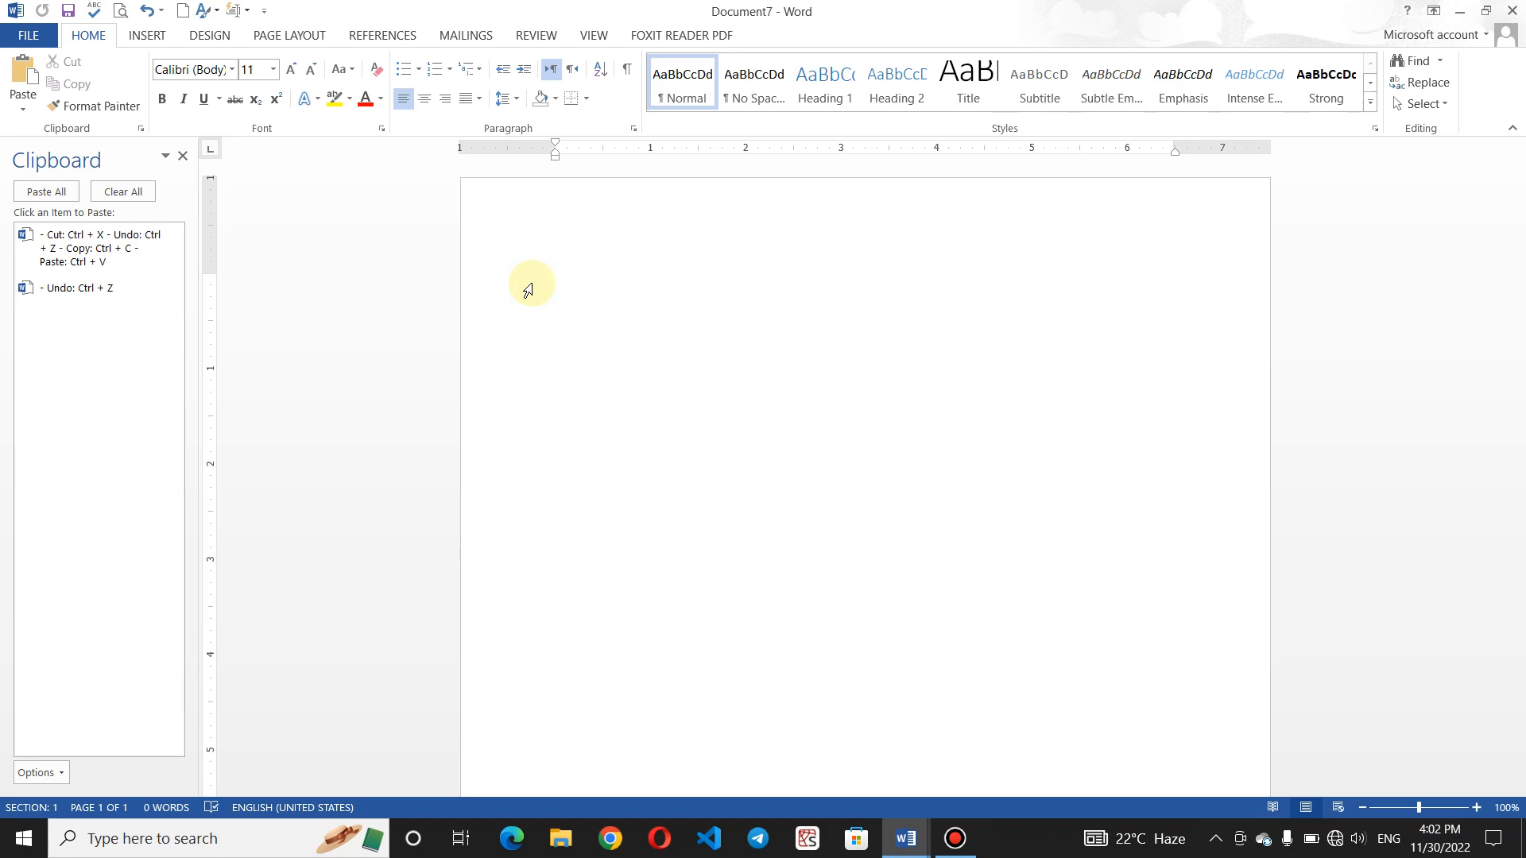
click(146, 10)
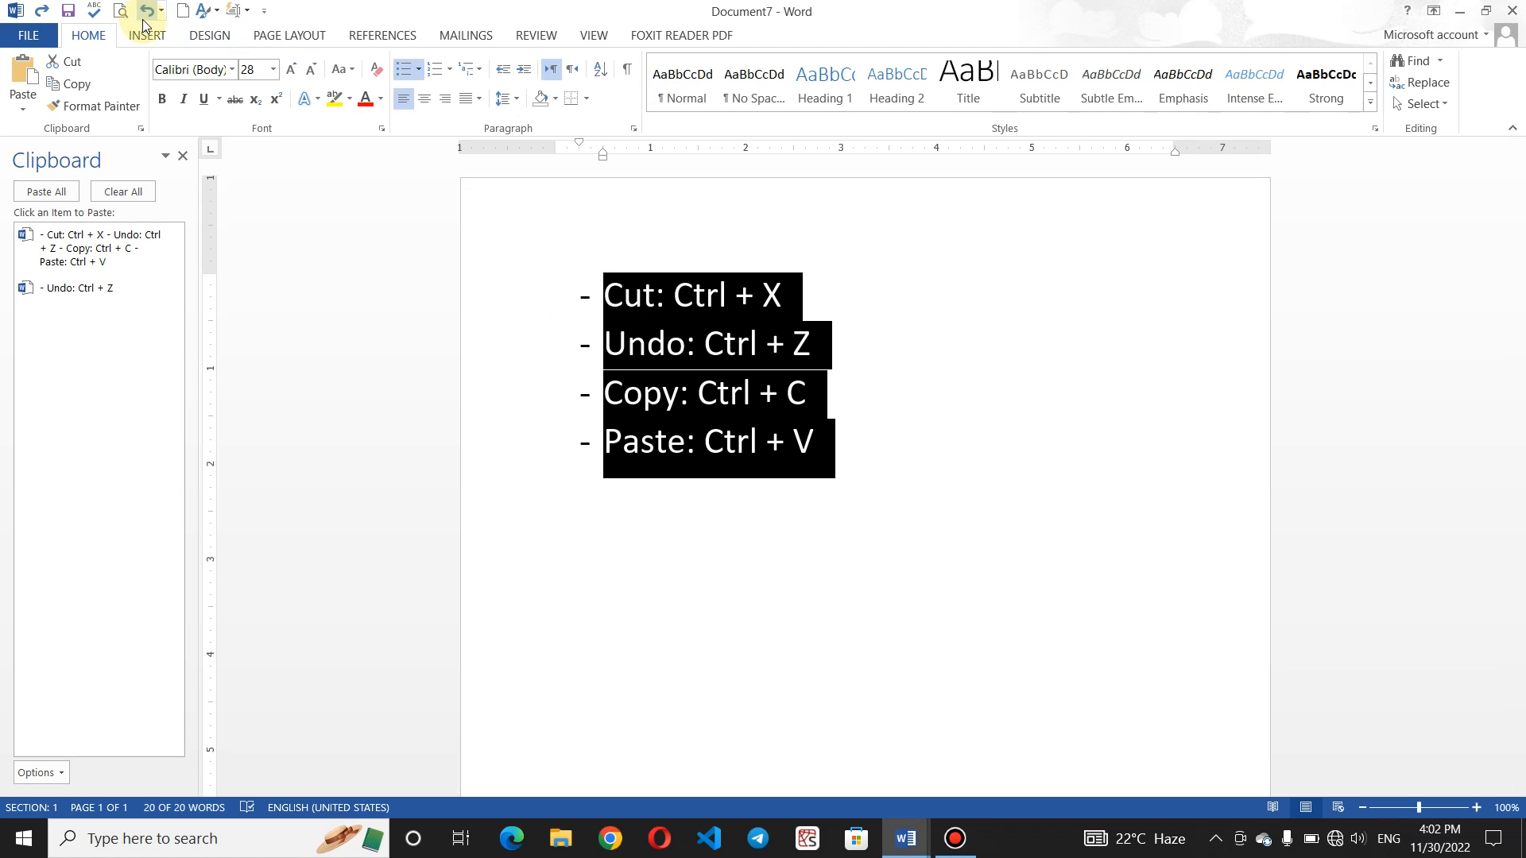
click(671, 457)
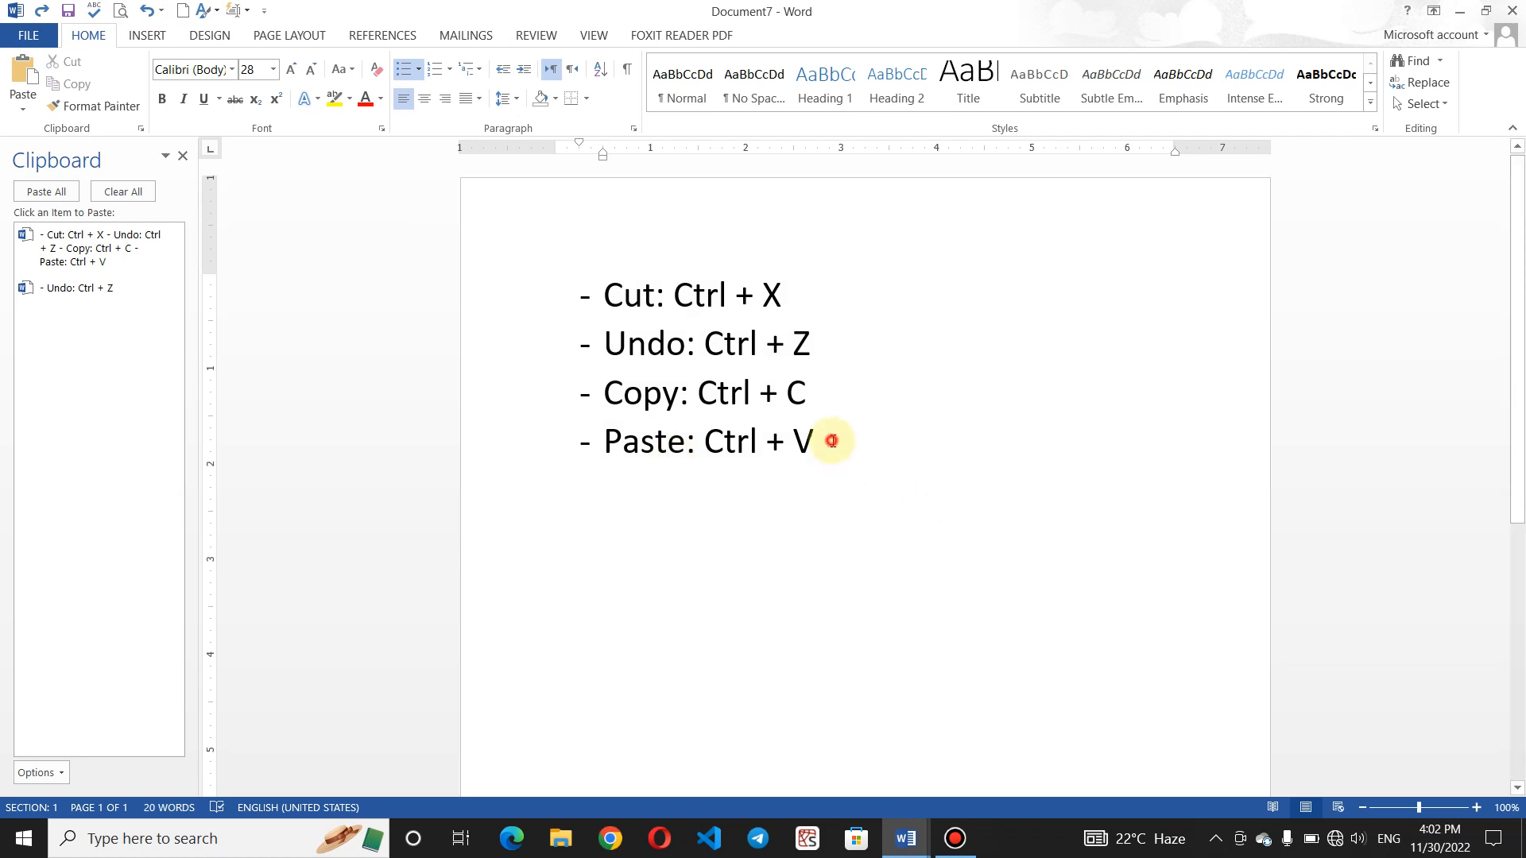
drag(830, 442, 583, 284)
key(Delete)
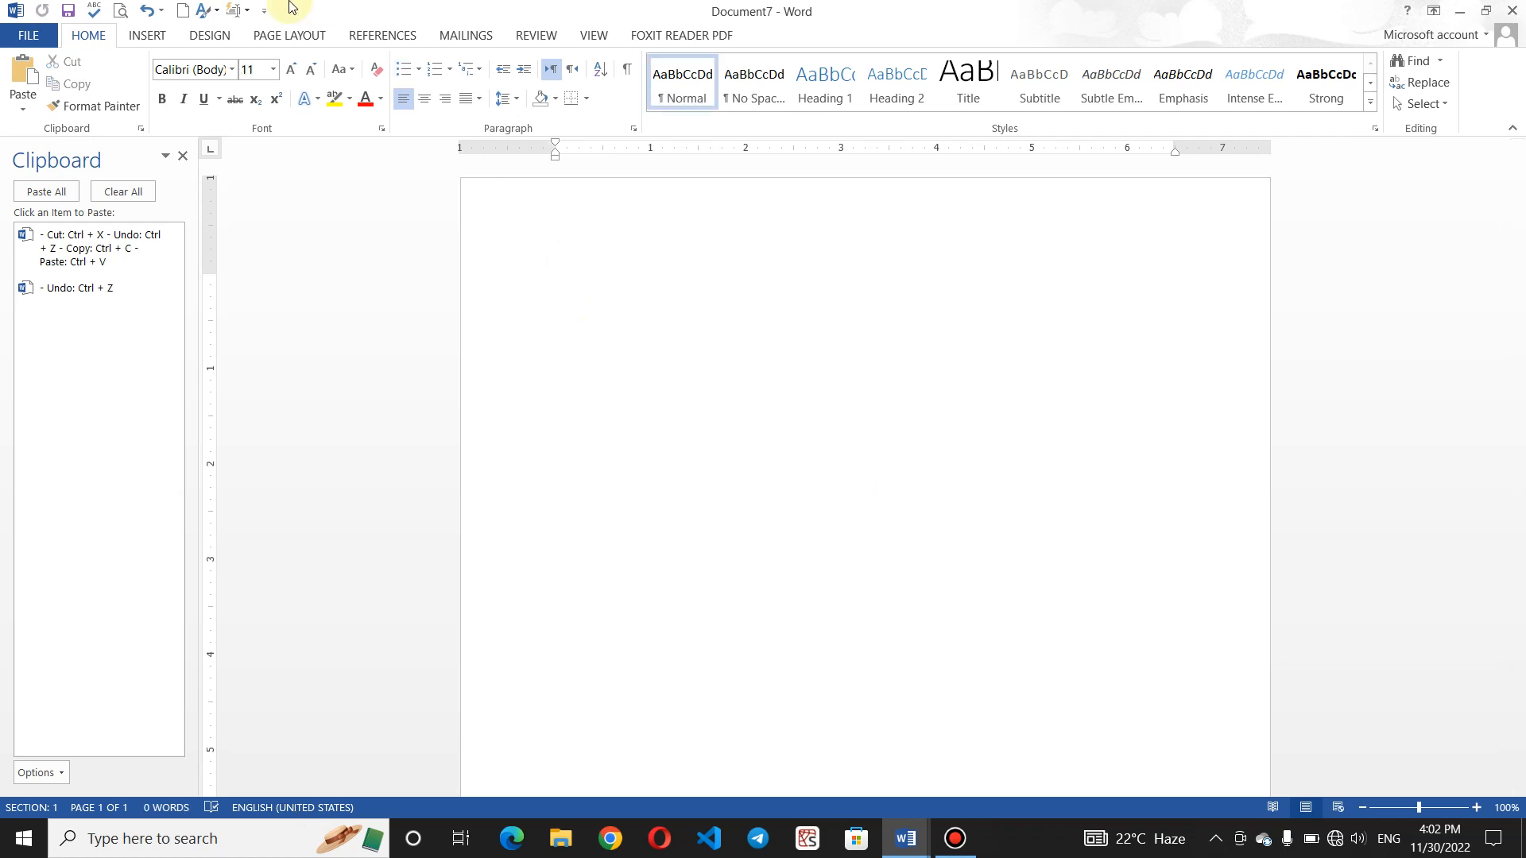
click(148, 9)
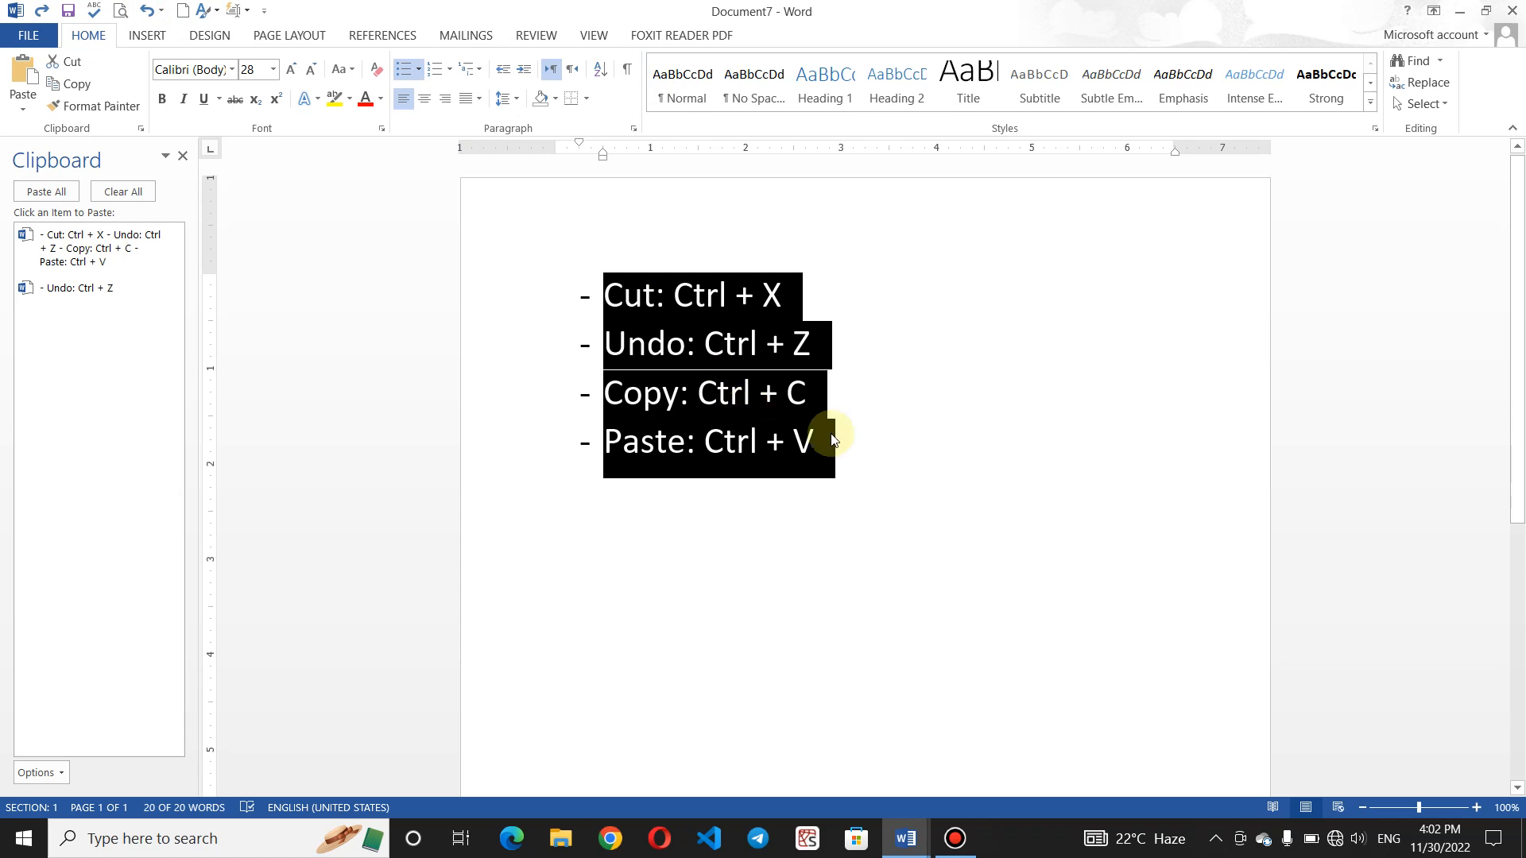
click(689, 488)
click(841, 453)
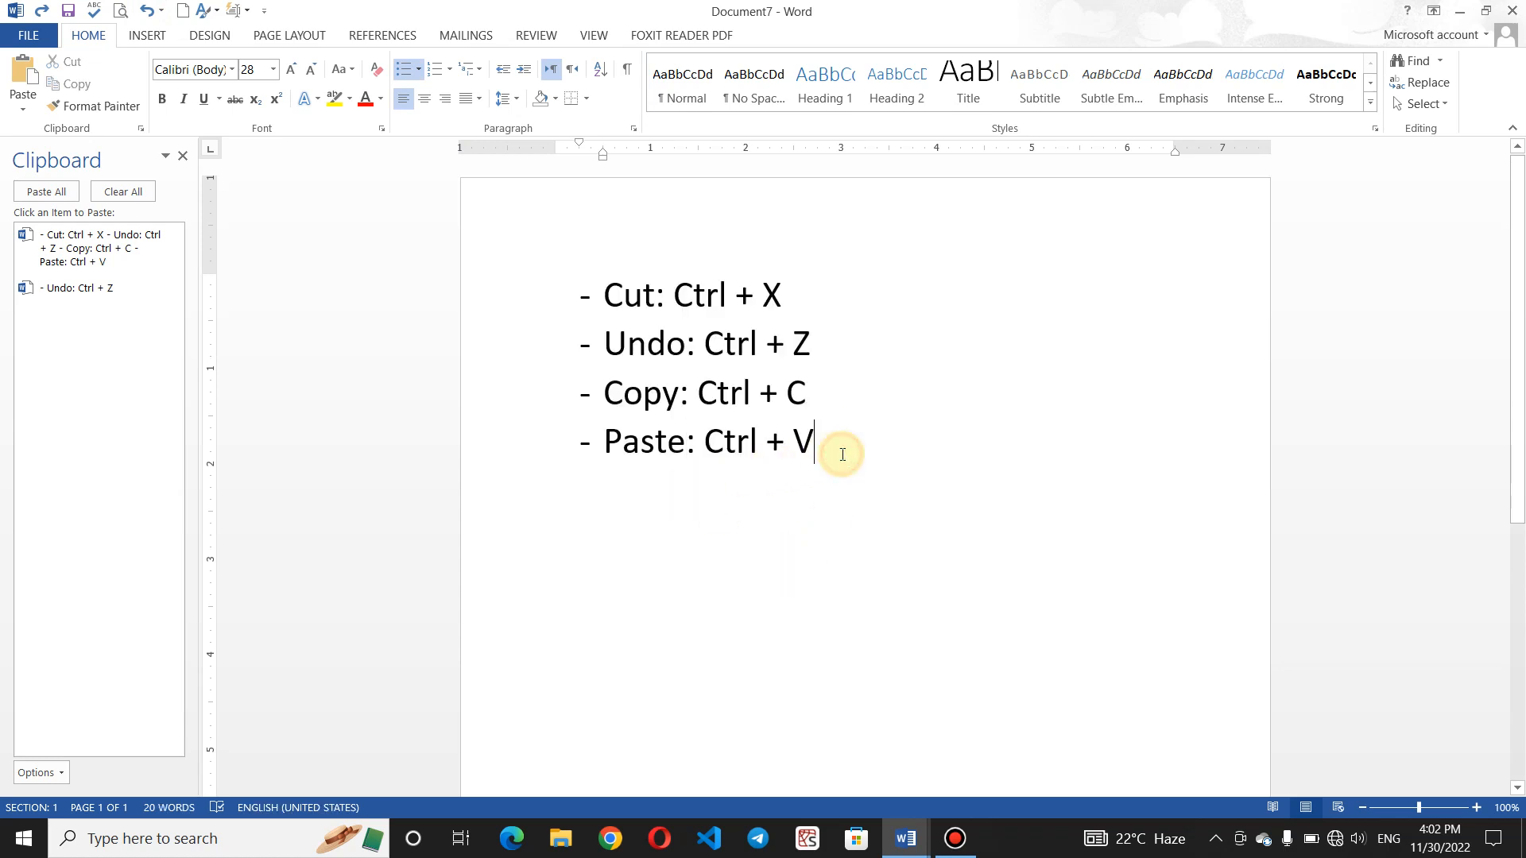
- Add a horizontal border line below the Paste: Ctrl + V line using ---
key(Return)
key(BackSpace)
text(---)
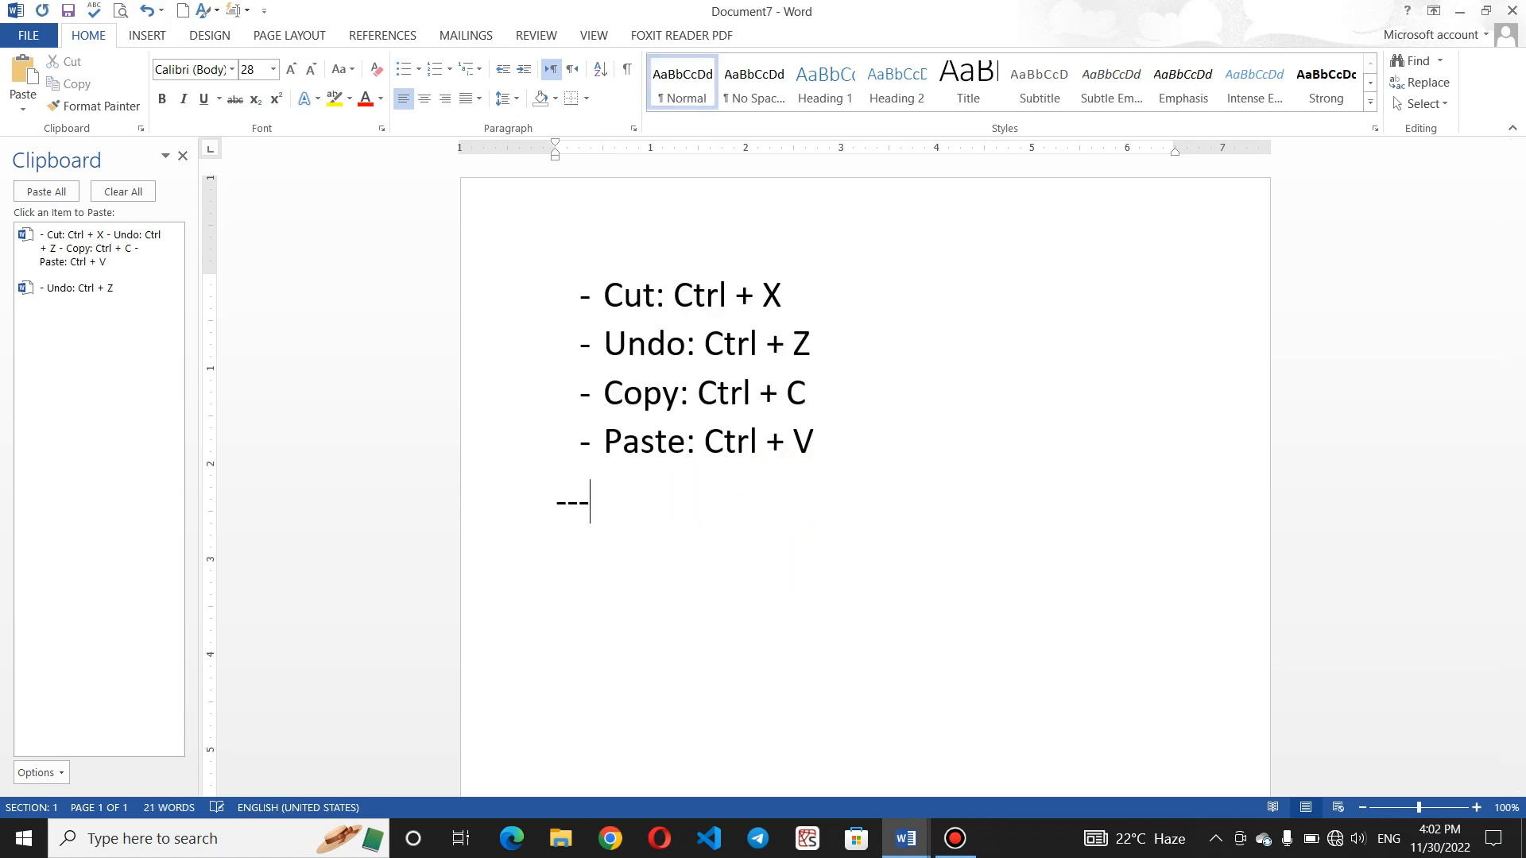
key(Return)
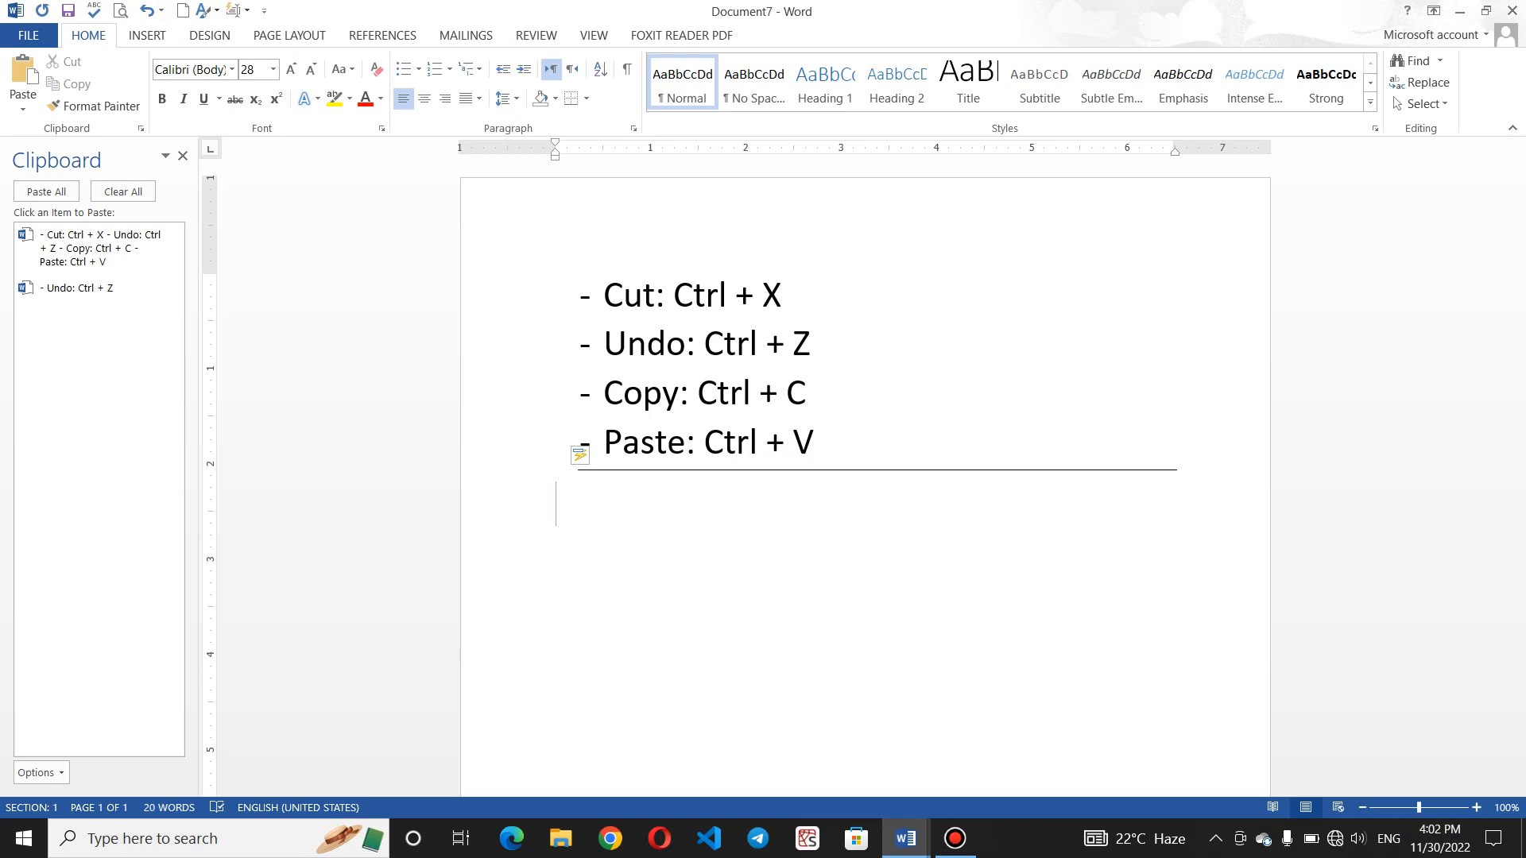
- Paste the four list lines below the rule, then select and remove them again
key(ctrl+v)
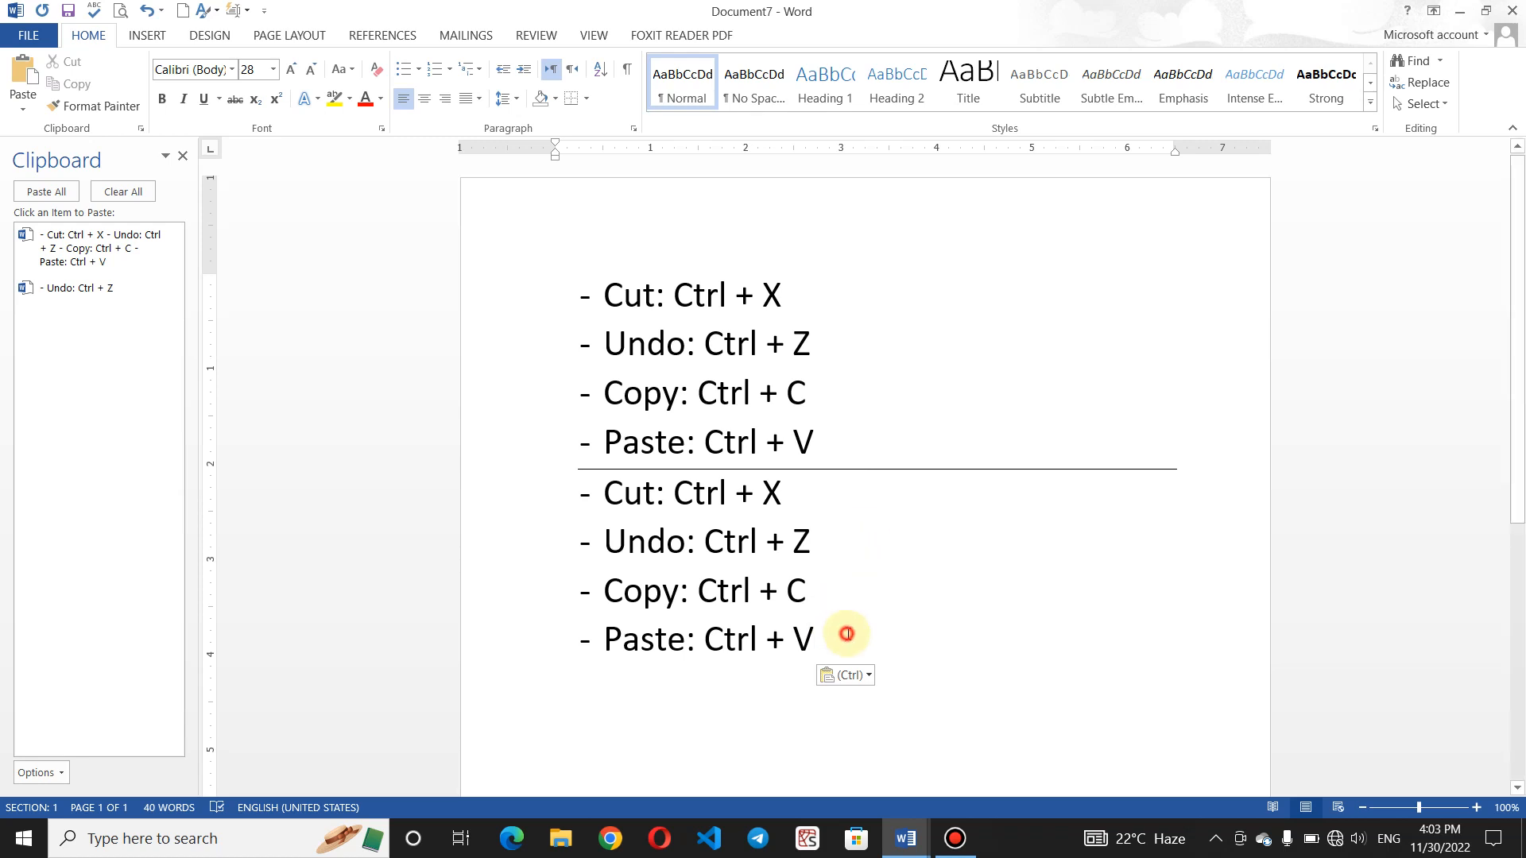
drag(845, 633, 594, 487)
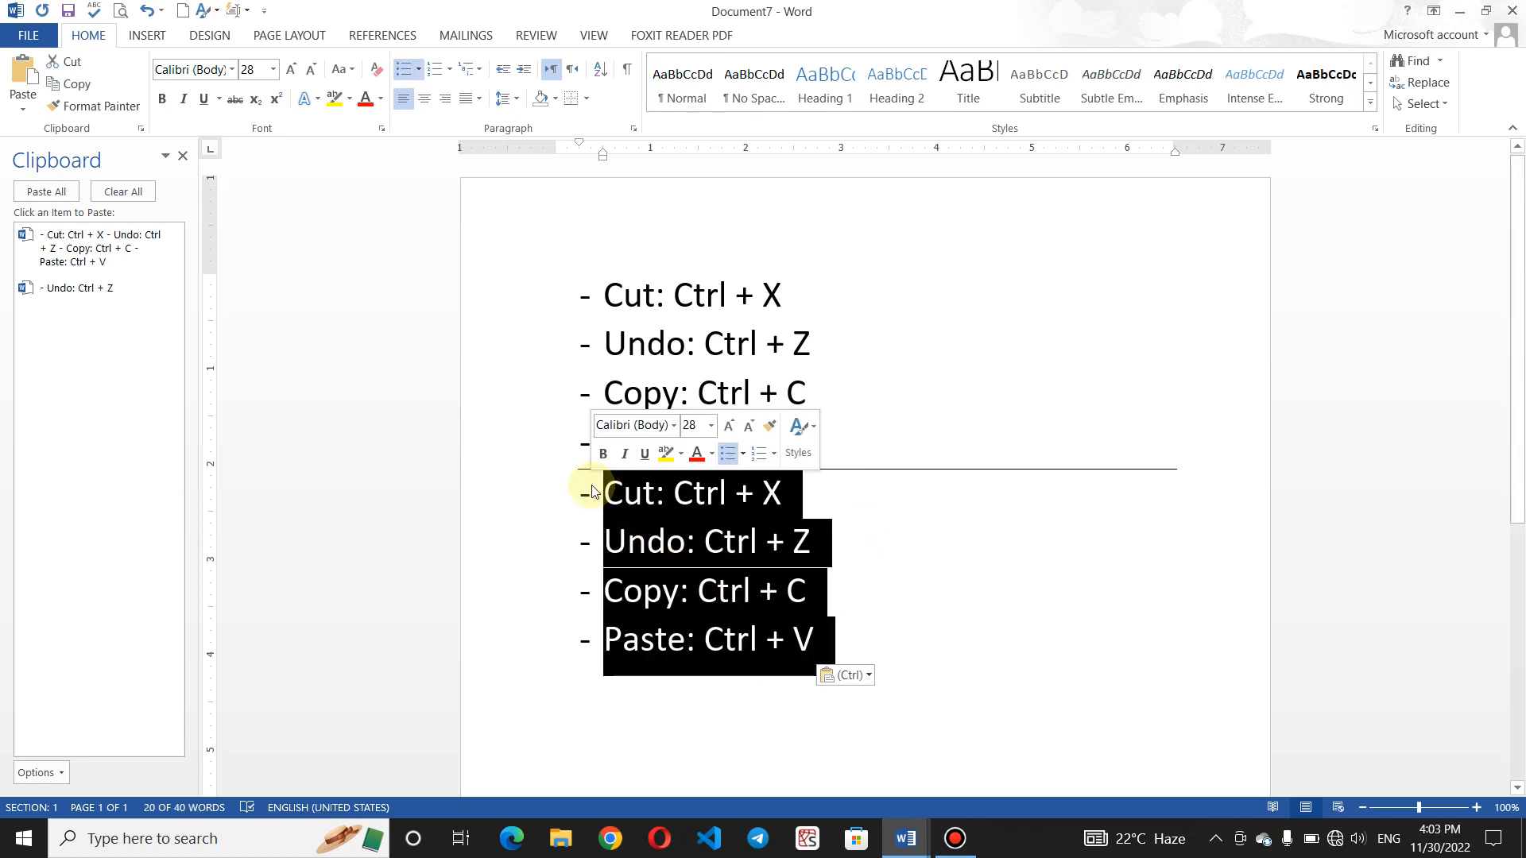
key(Delete)
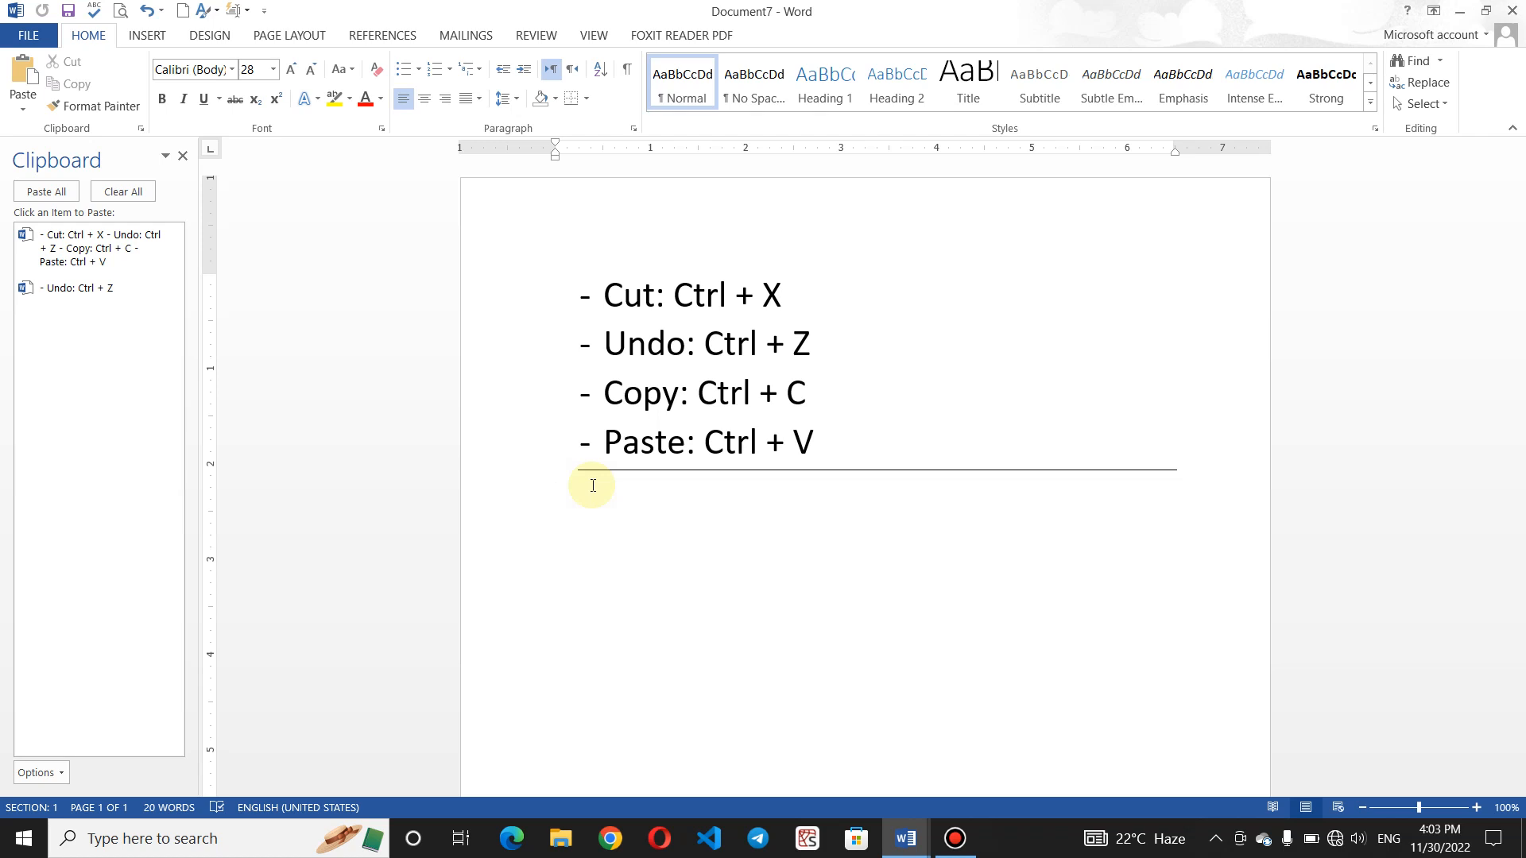
click(147, 10)
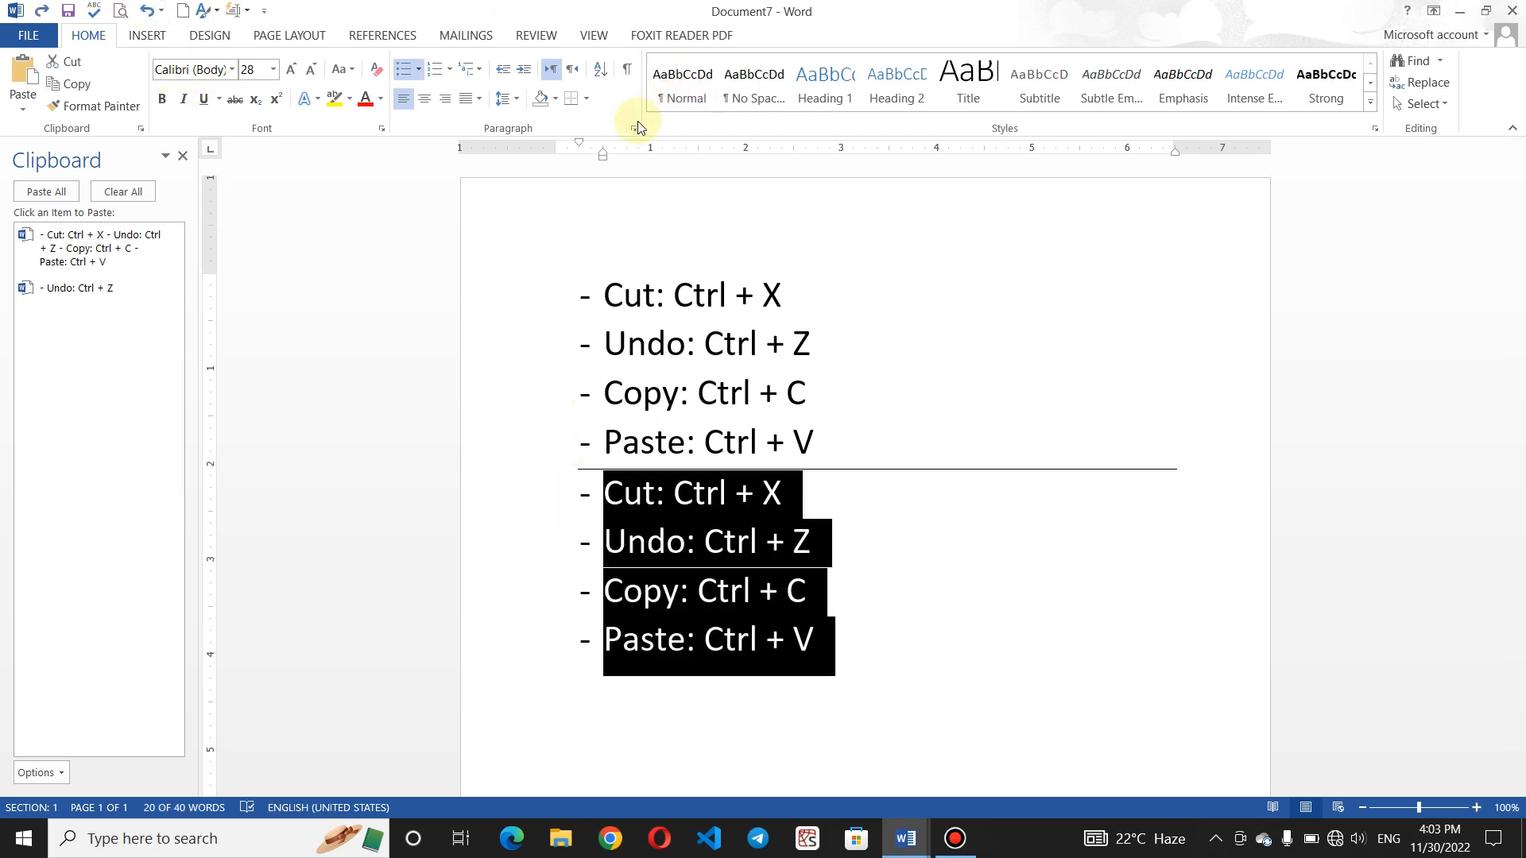
click(657, 463)
click(667, 503)
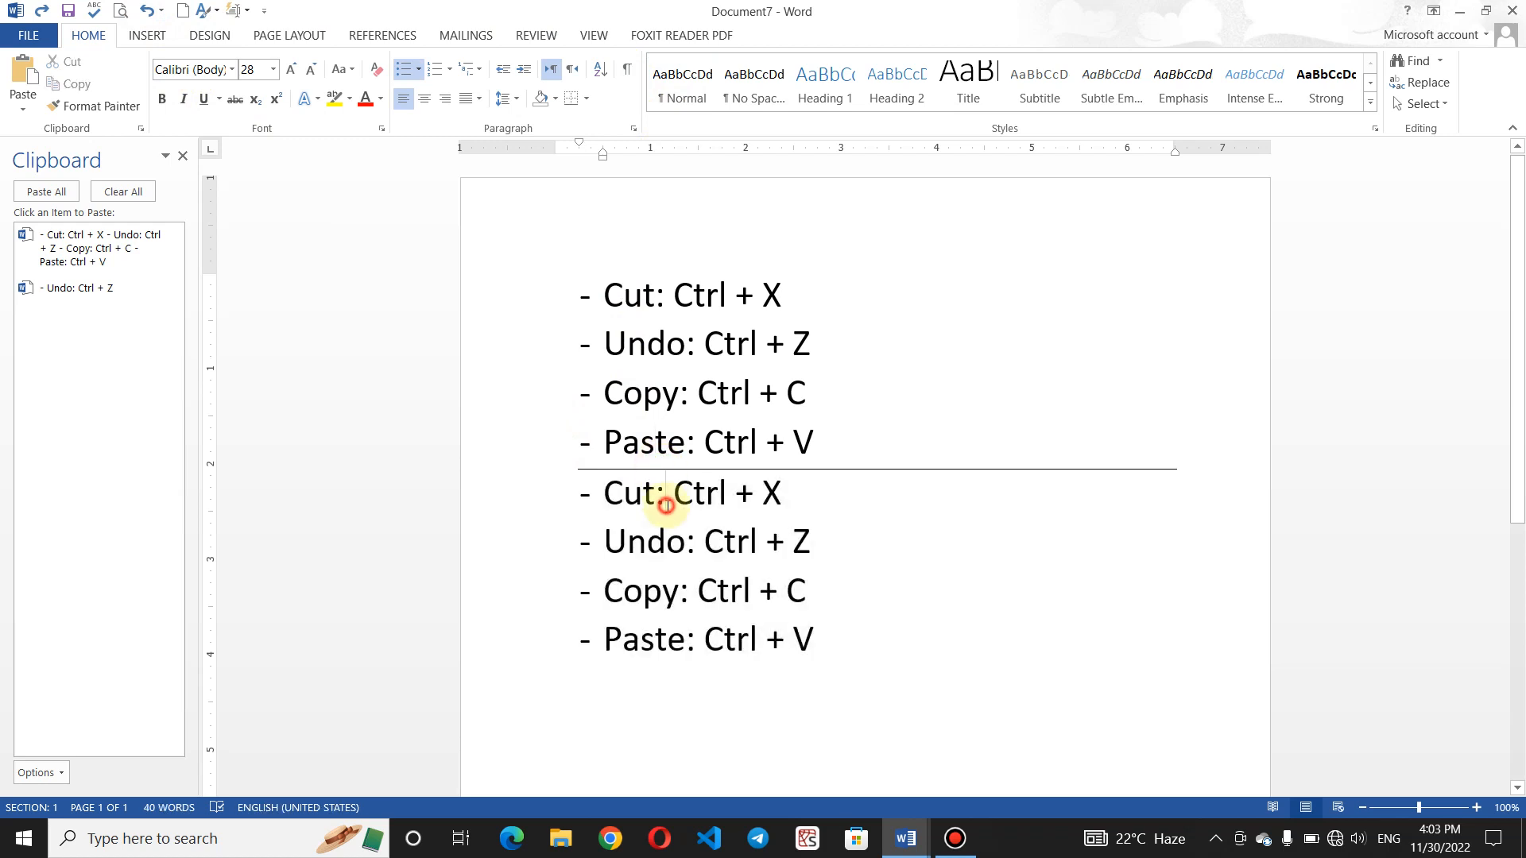
click(675, 296)
click(712, 608)
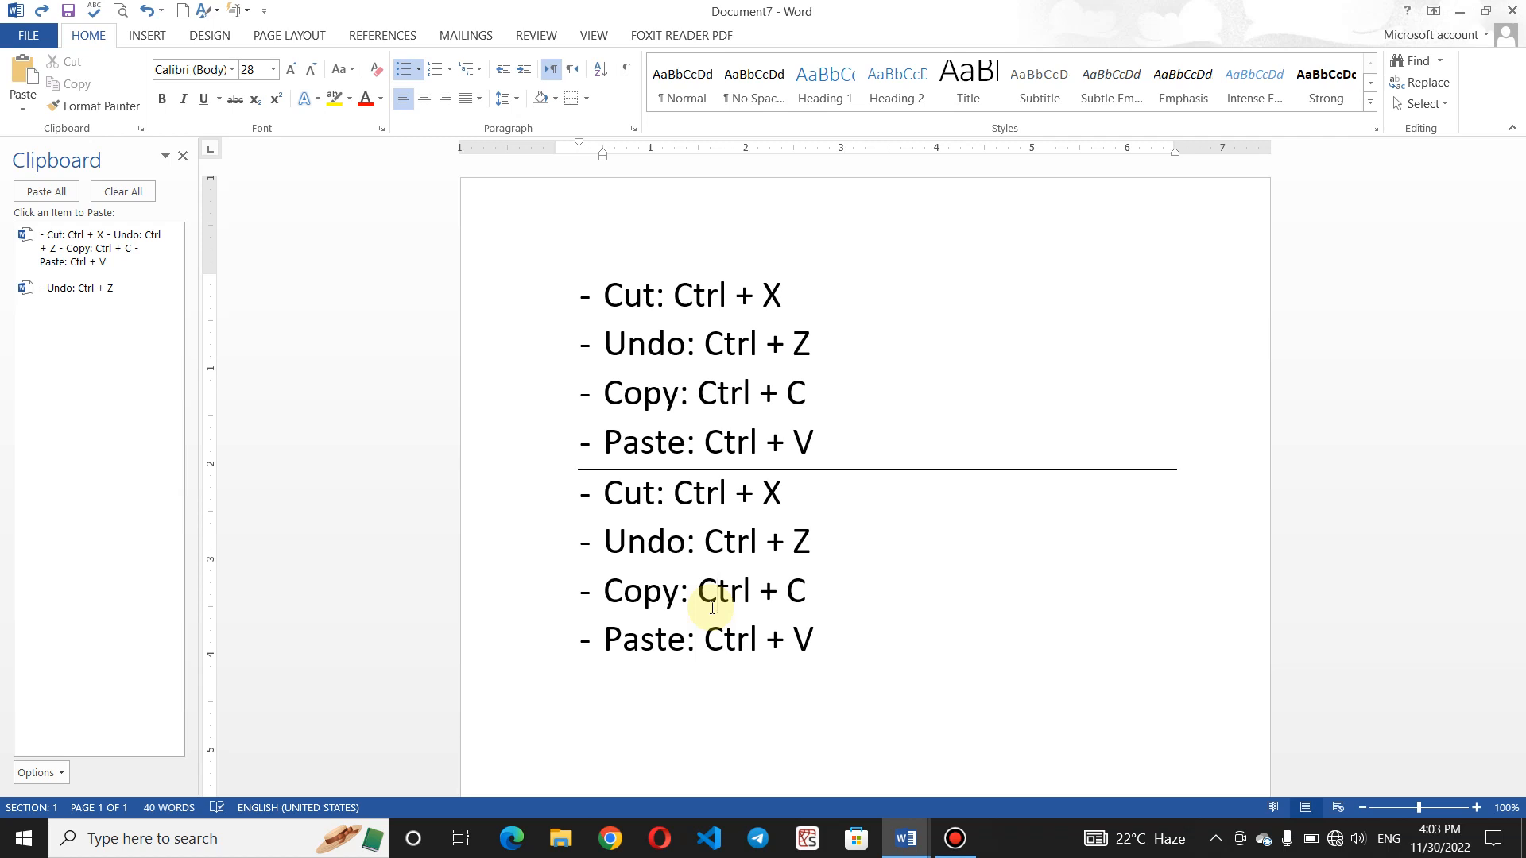
key(ctrl+z)
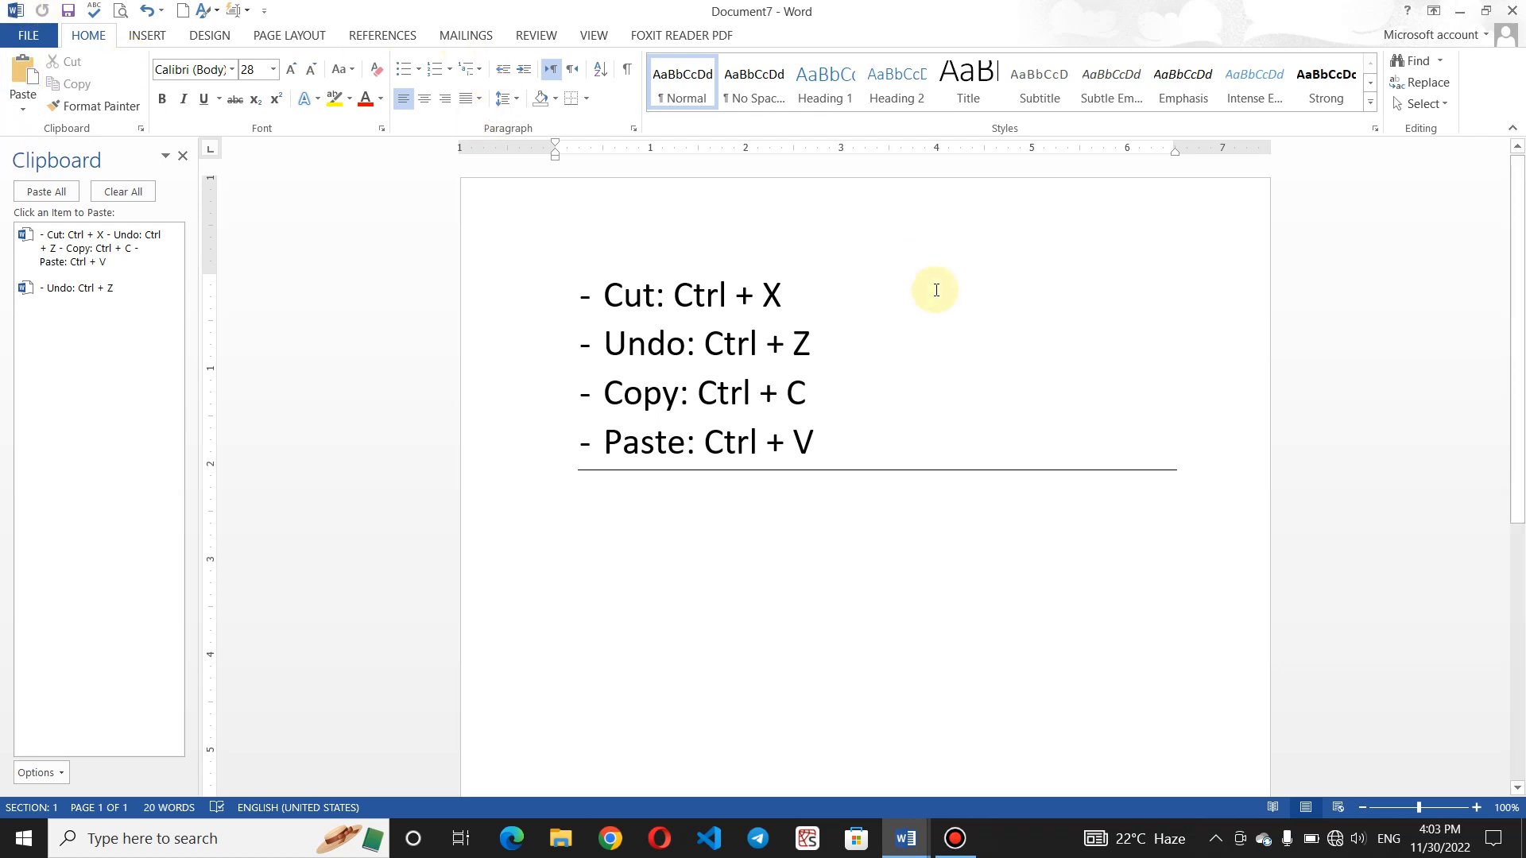
click(866, 333)
- Insert 'Redo: Ctrl + Y' below the Undo line and make all five shortcut lines bold
key(Return)
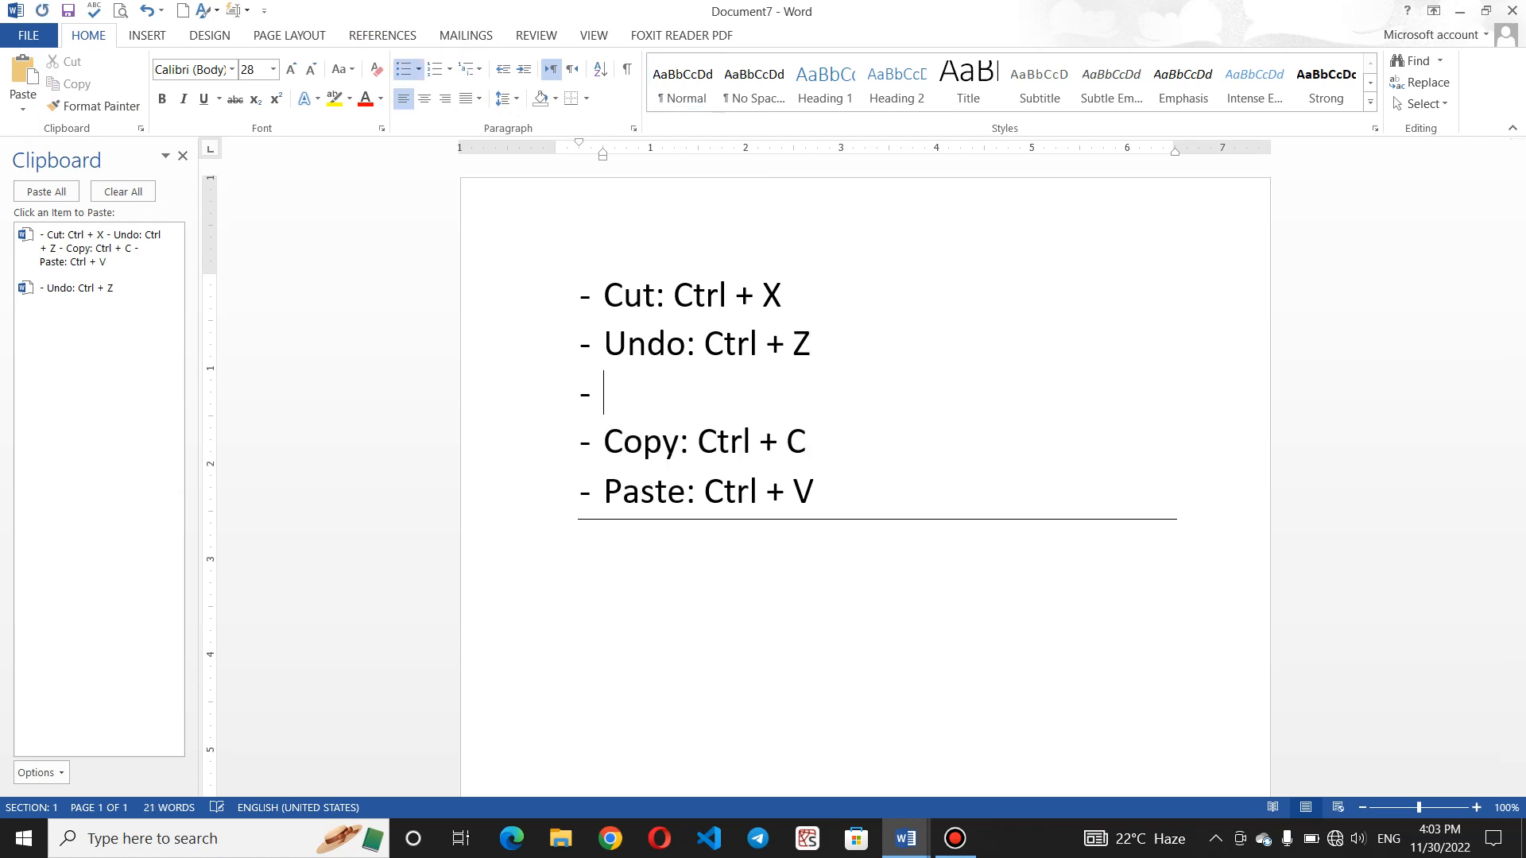
text(Redo: Ctrl)
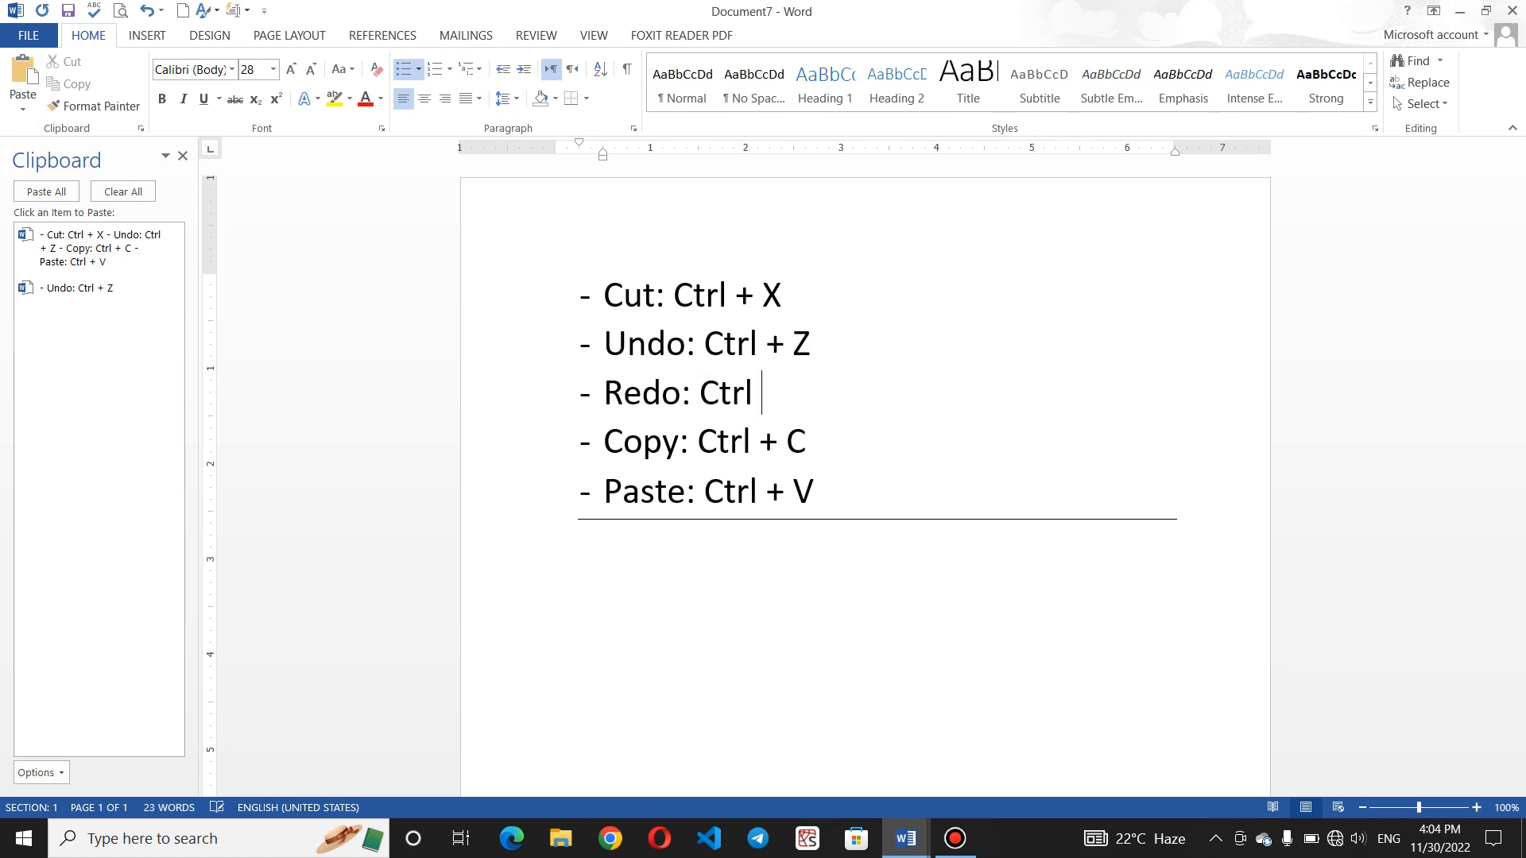
text( + Y)
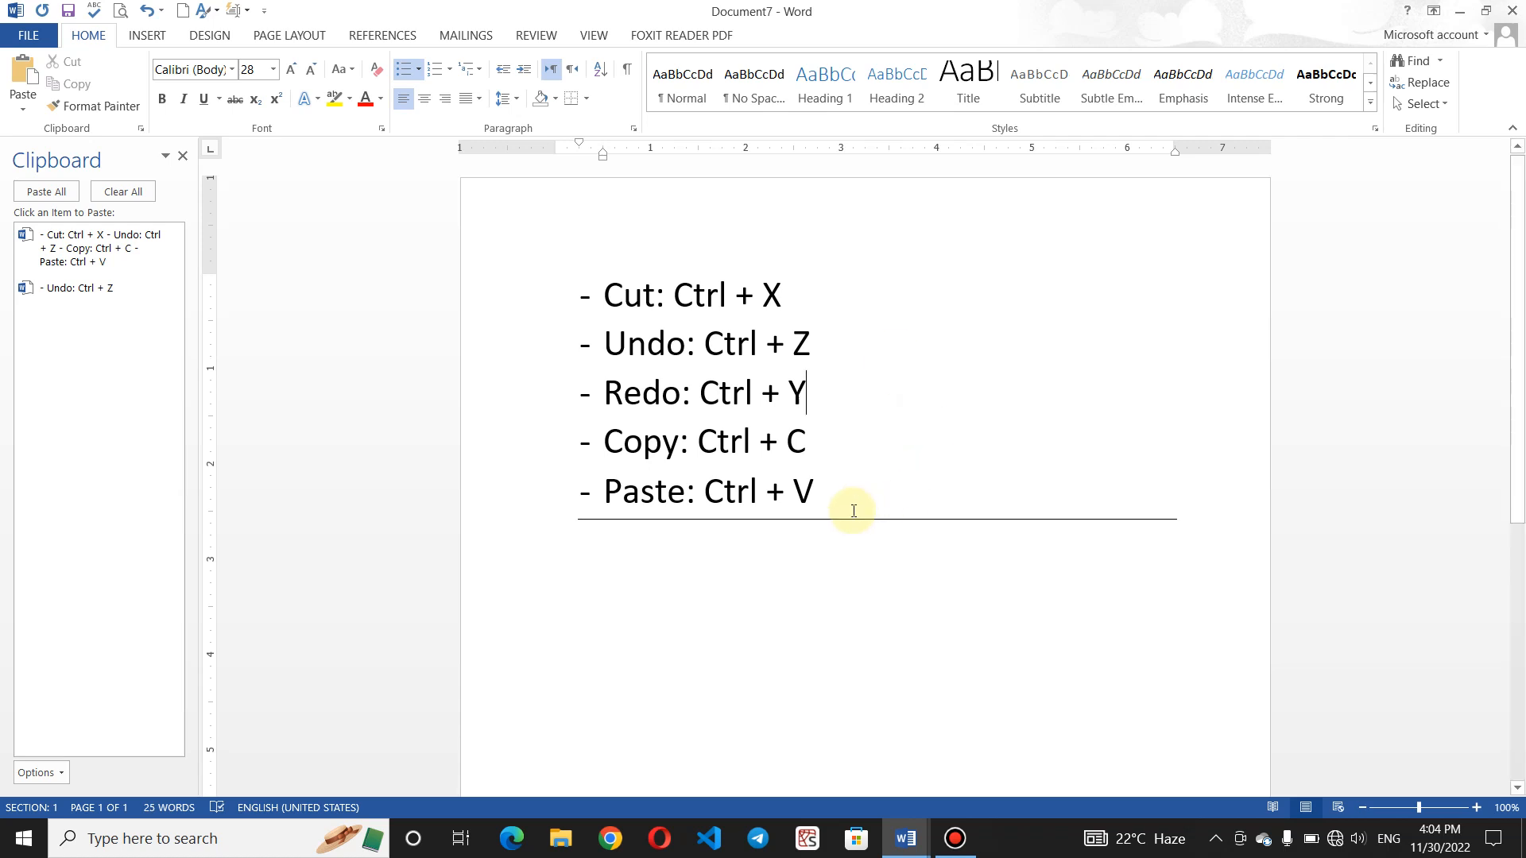
click(852, 510)
drag(766, 469, 596, 296)
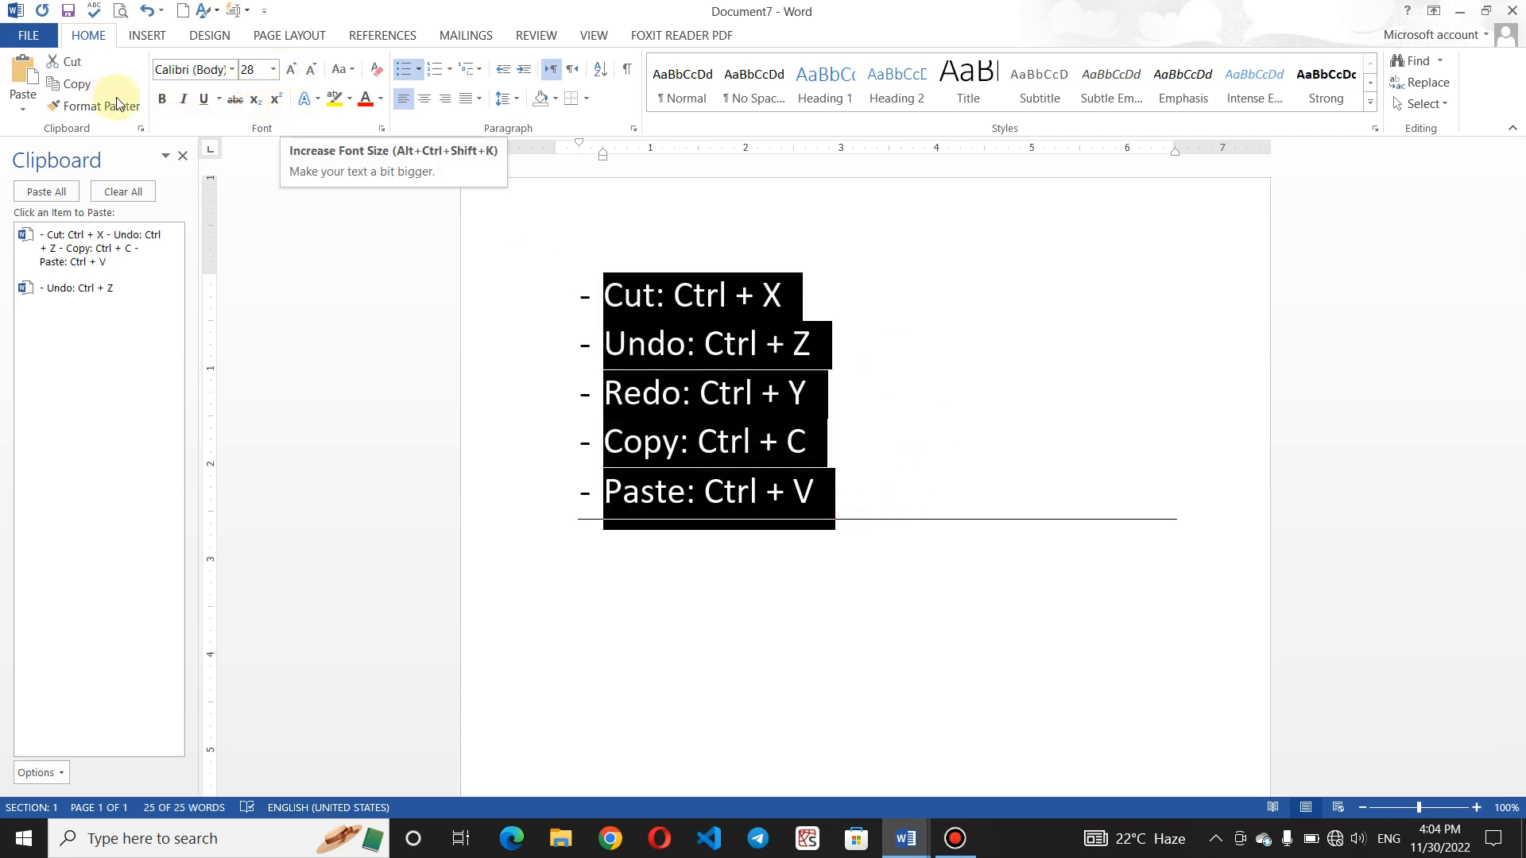
click(162, 98)
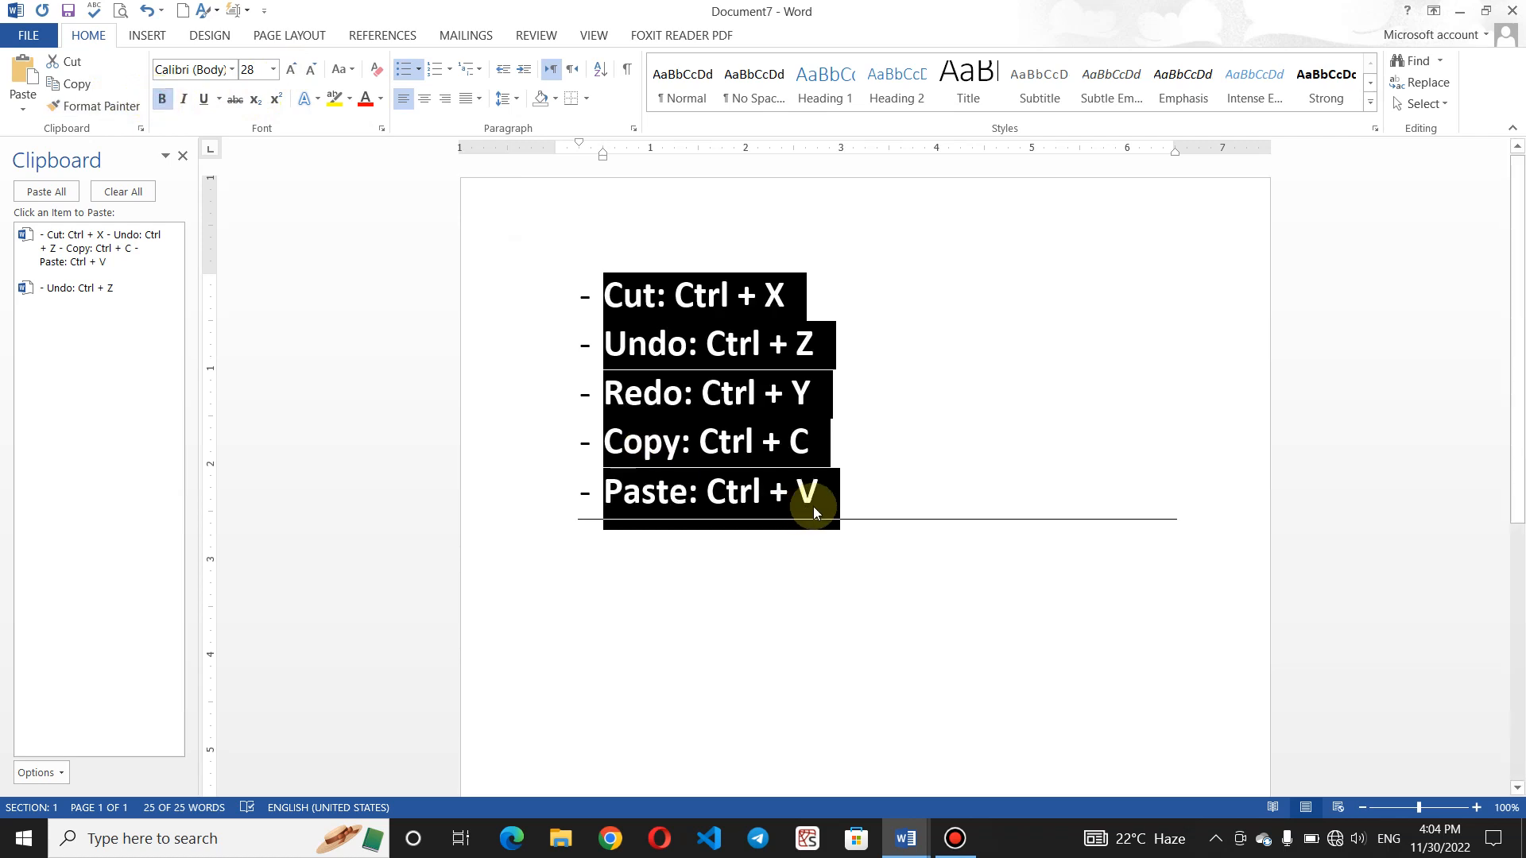
click(862, 513)
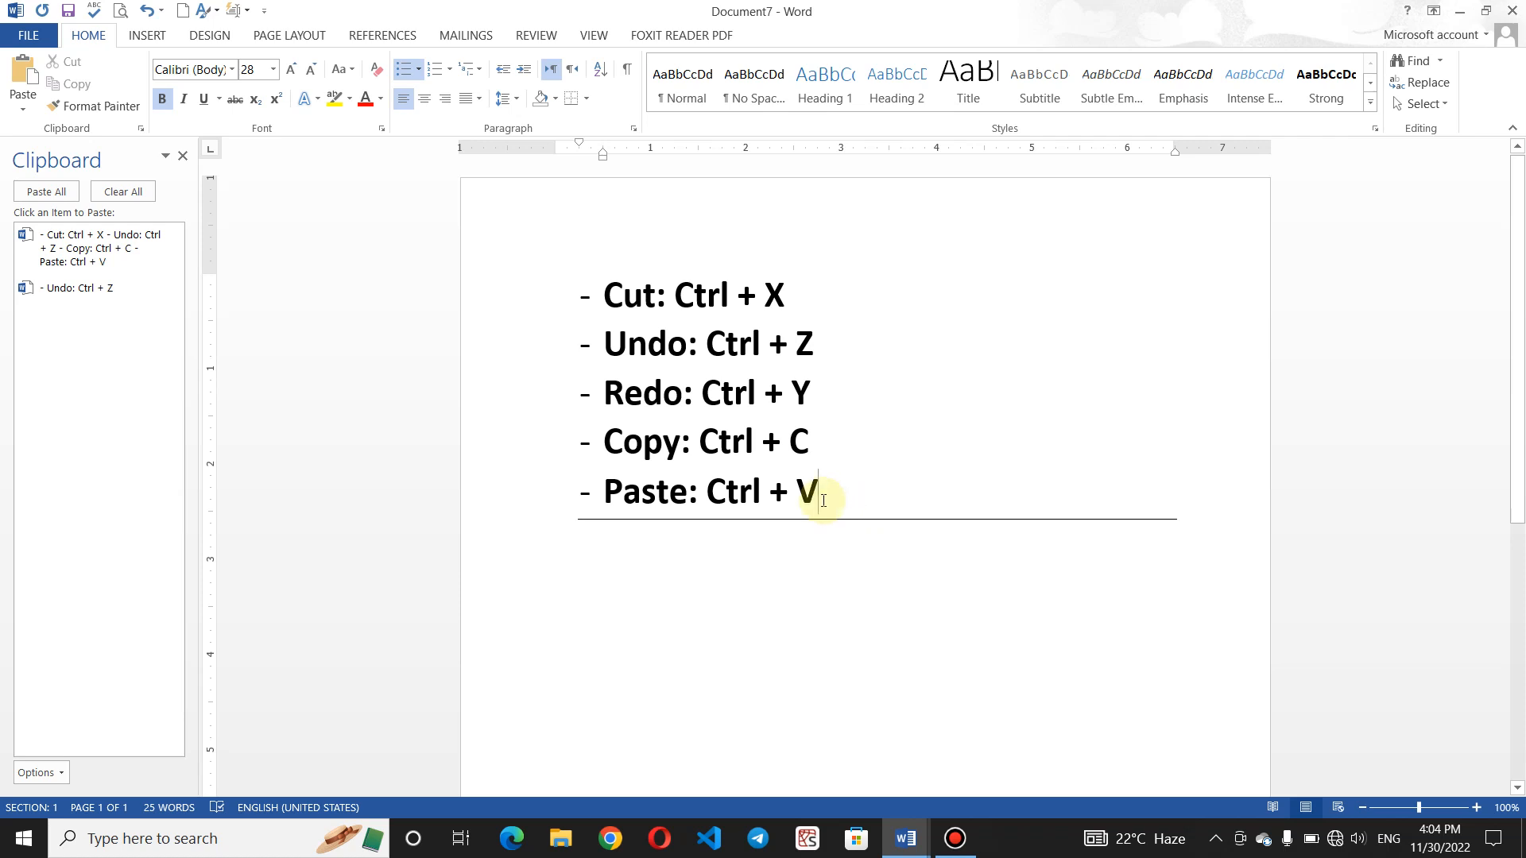
click(708, 559)
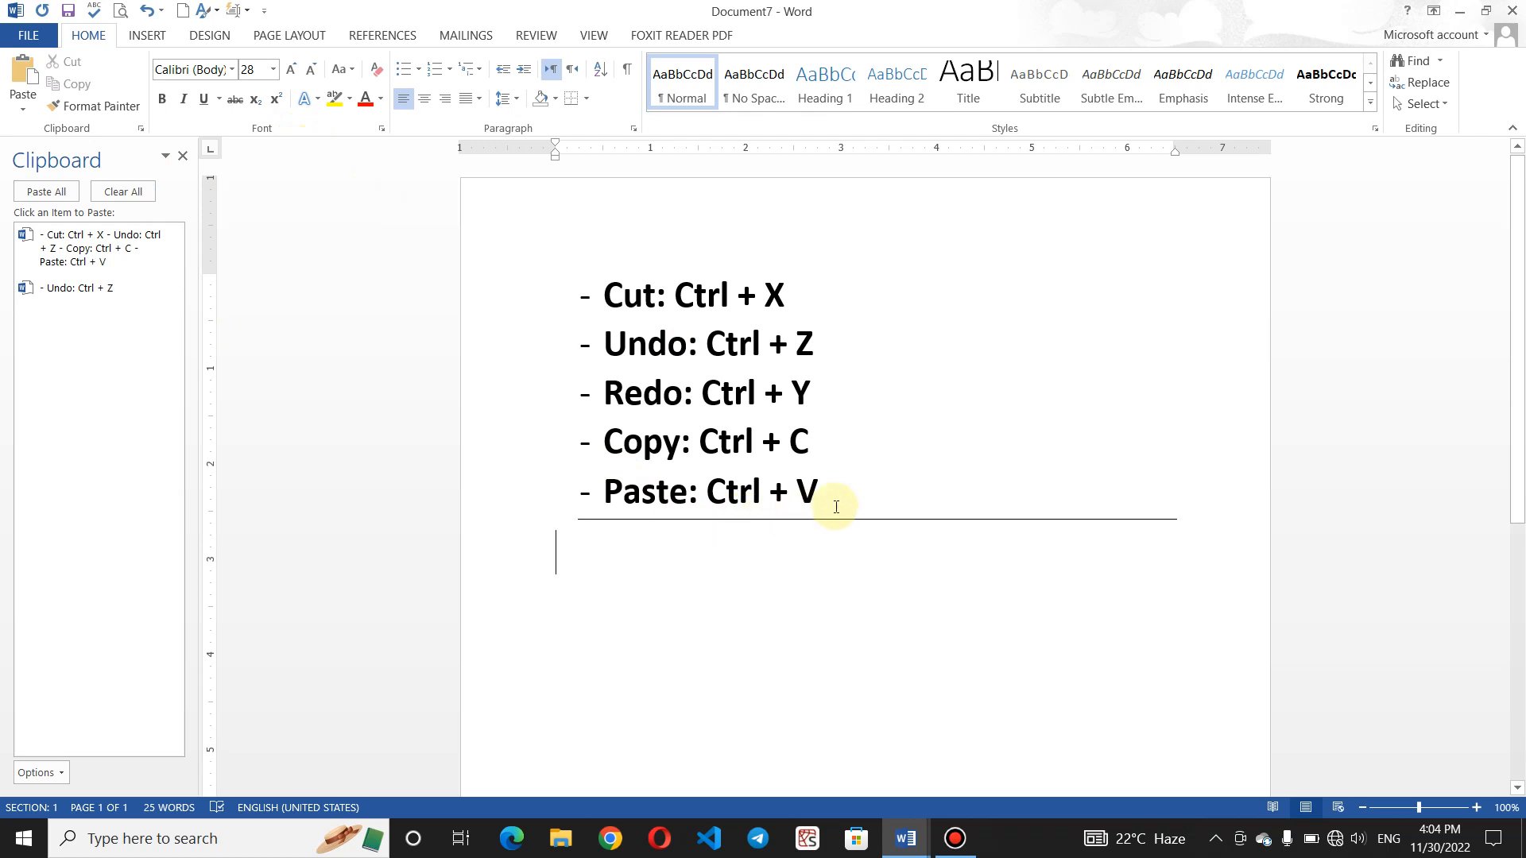
- Look over a paragraph in Proposals.docx, then return to Document1
click(905, 837)
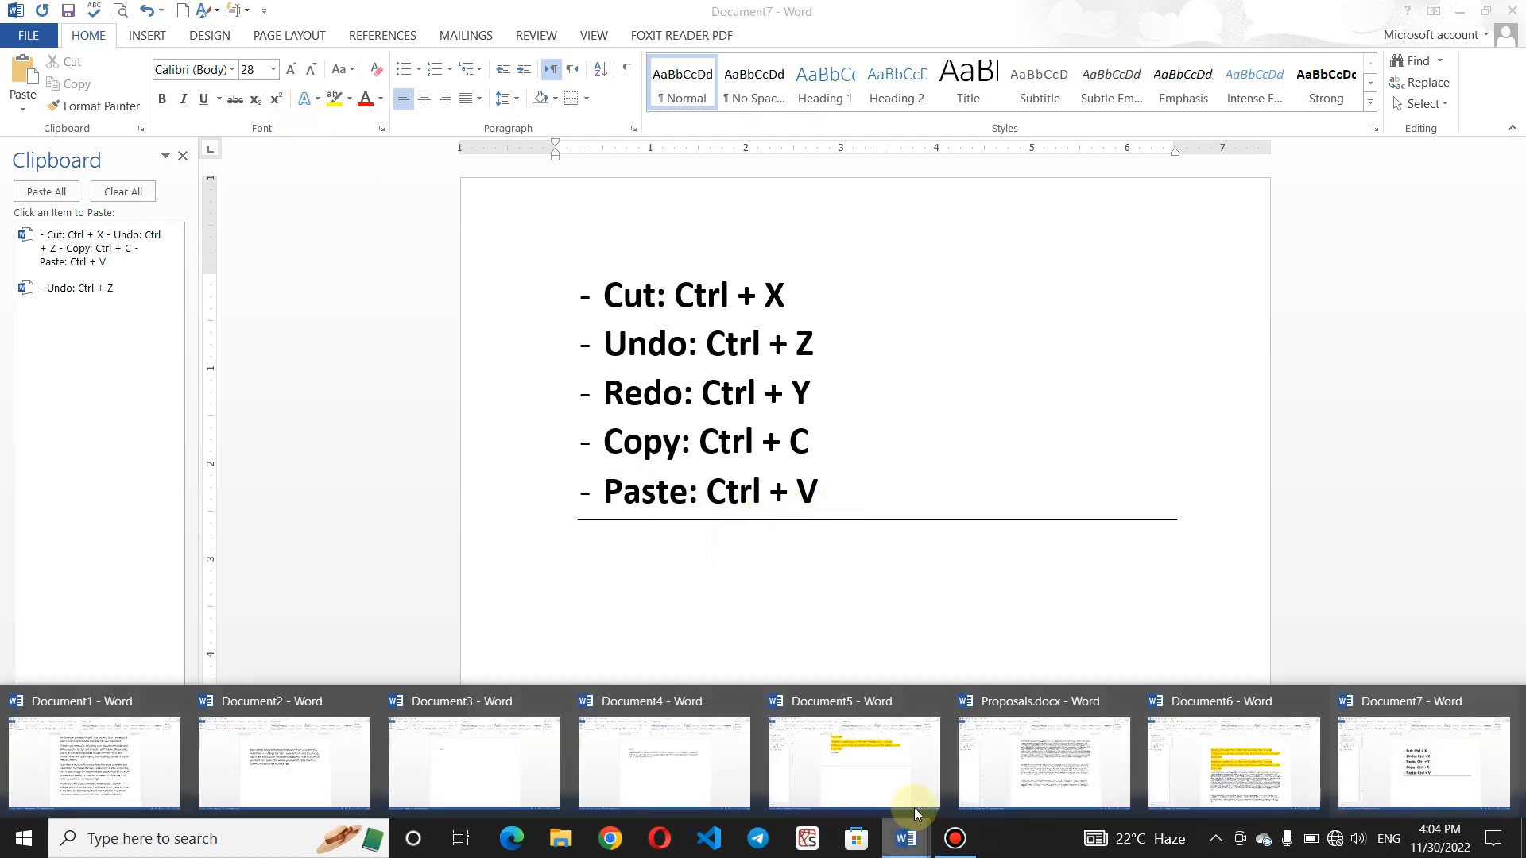
click(1050, 761)
drag(1065, 756, 950, 602)
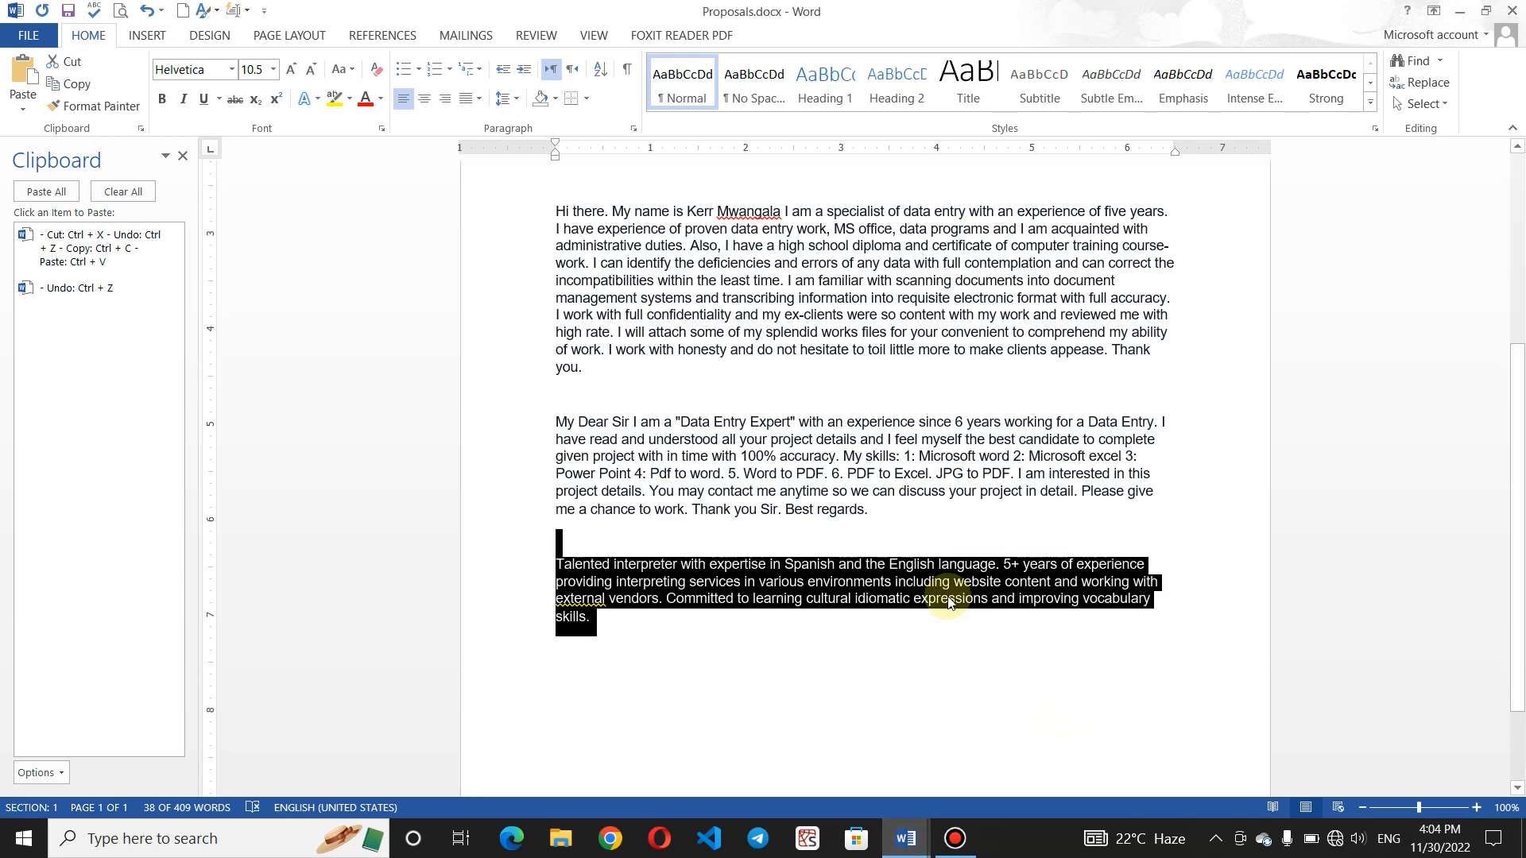
click(863, 523)
drag(1519, 493, 1518, 294)
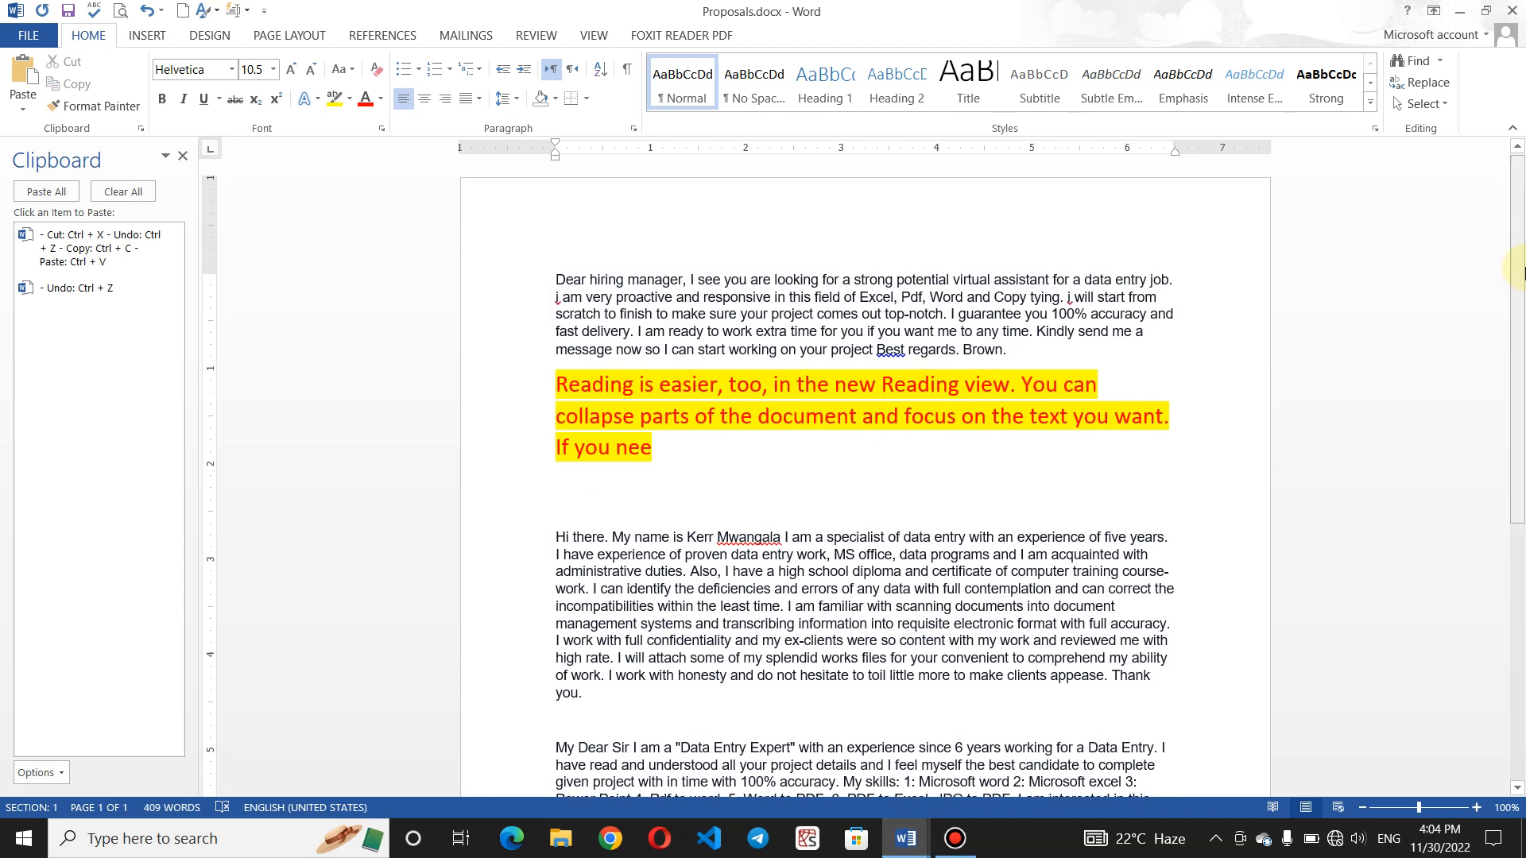
click(906, 836)
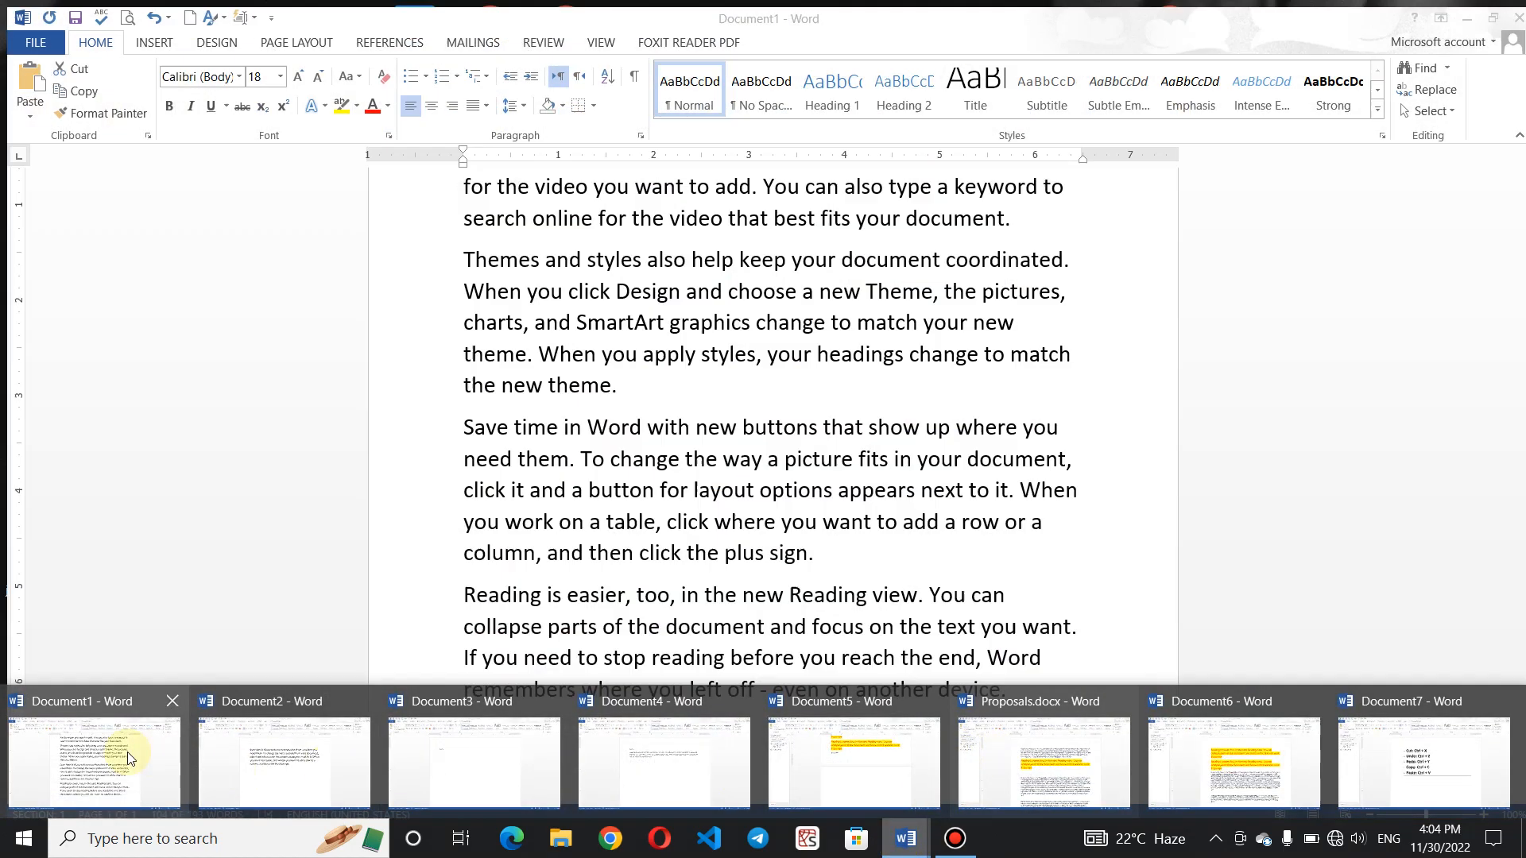
click(131, 755)
click(835, 451)
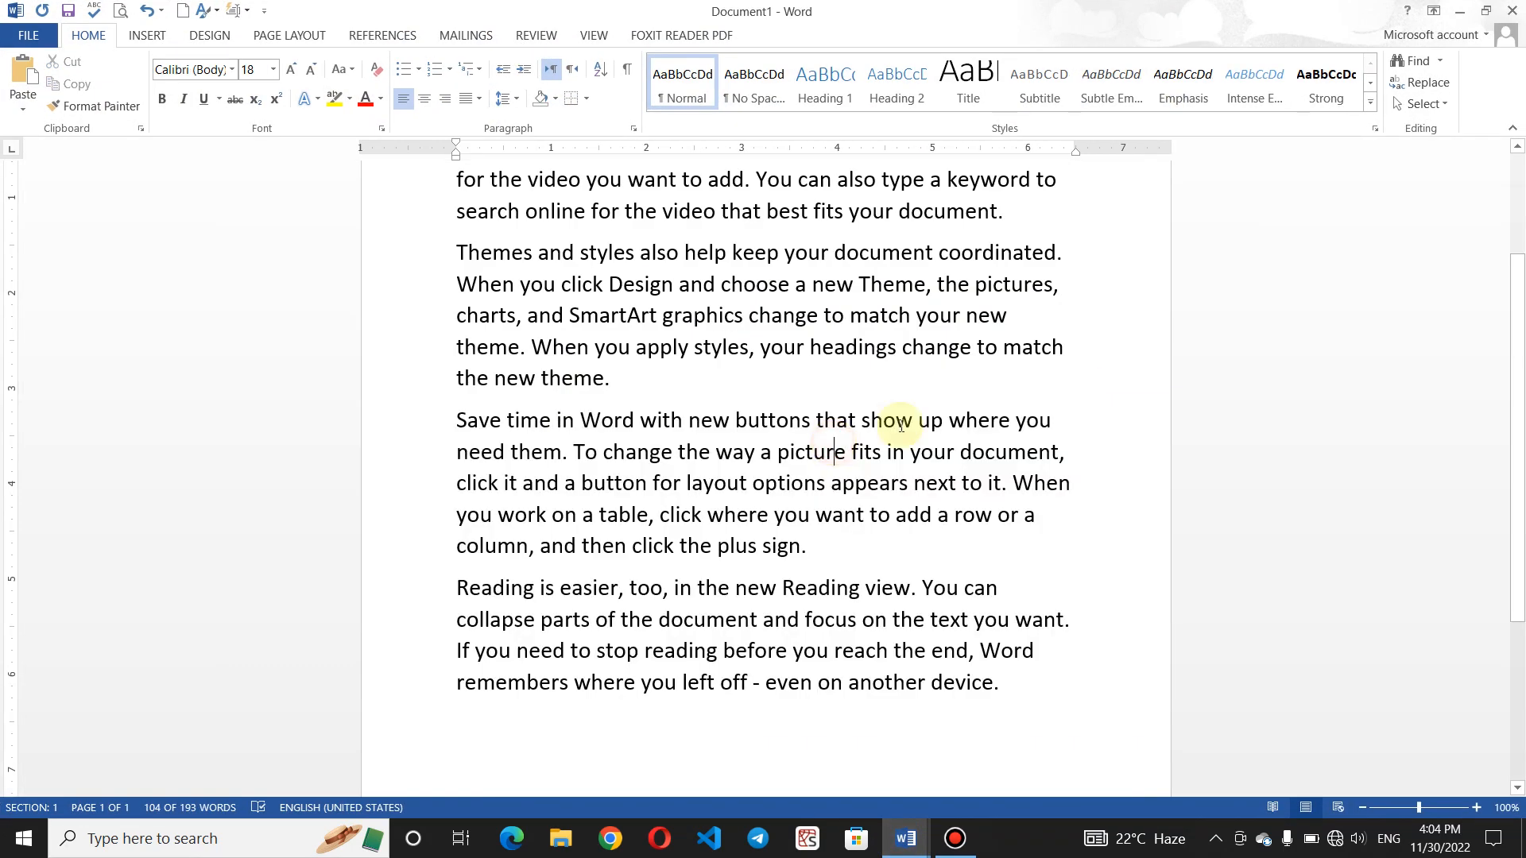
scroll(539, 325, up, 3)
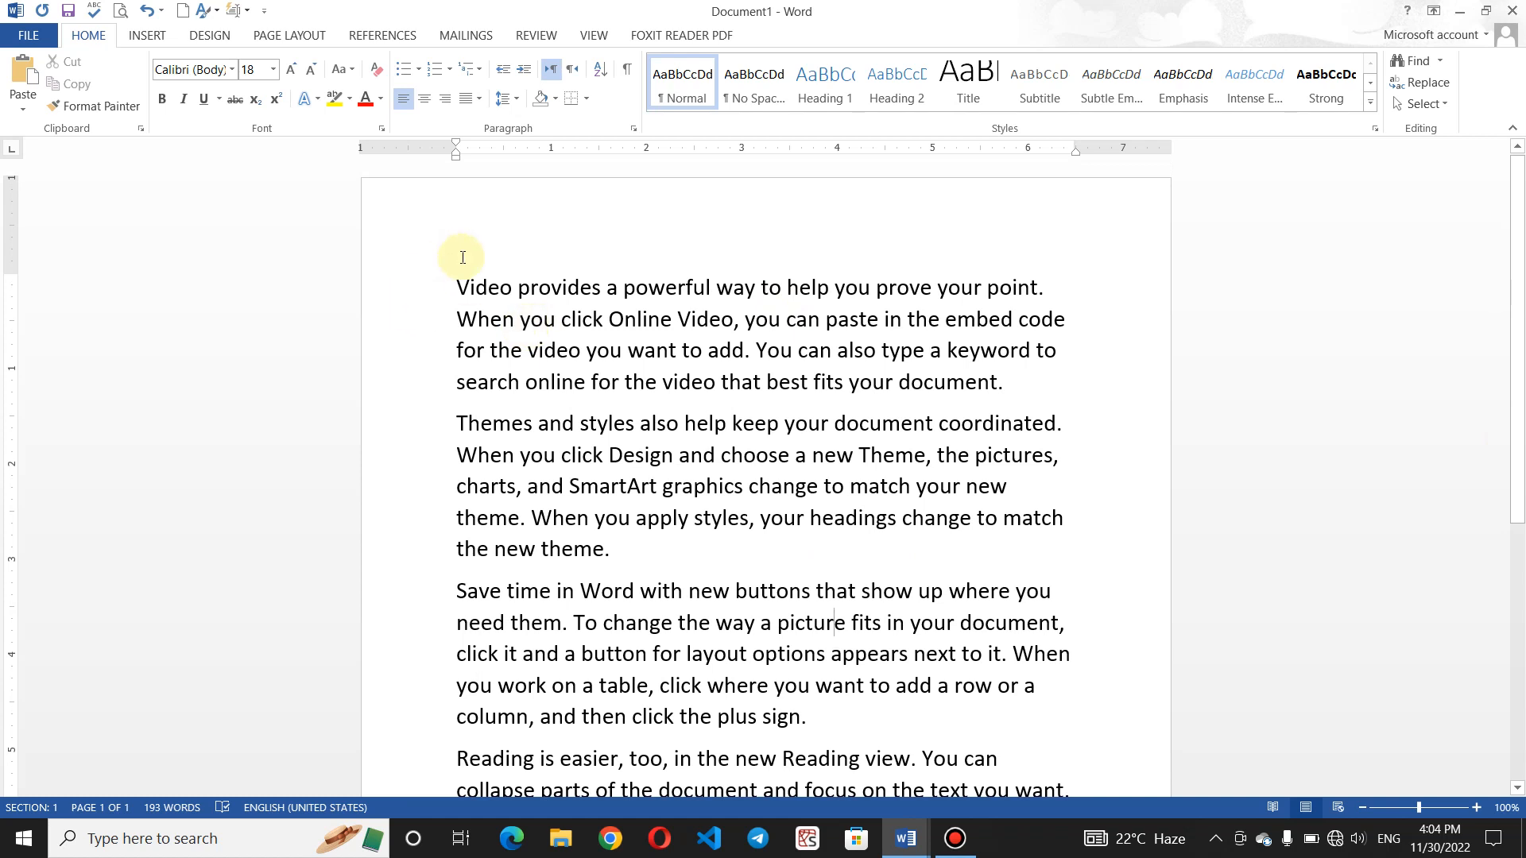
click(459, 285)
key(Return)
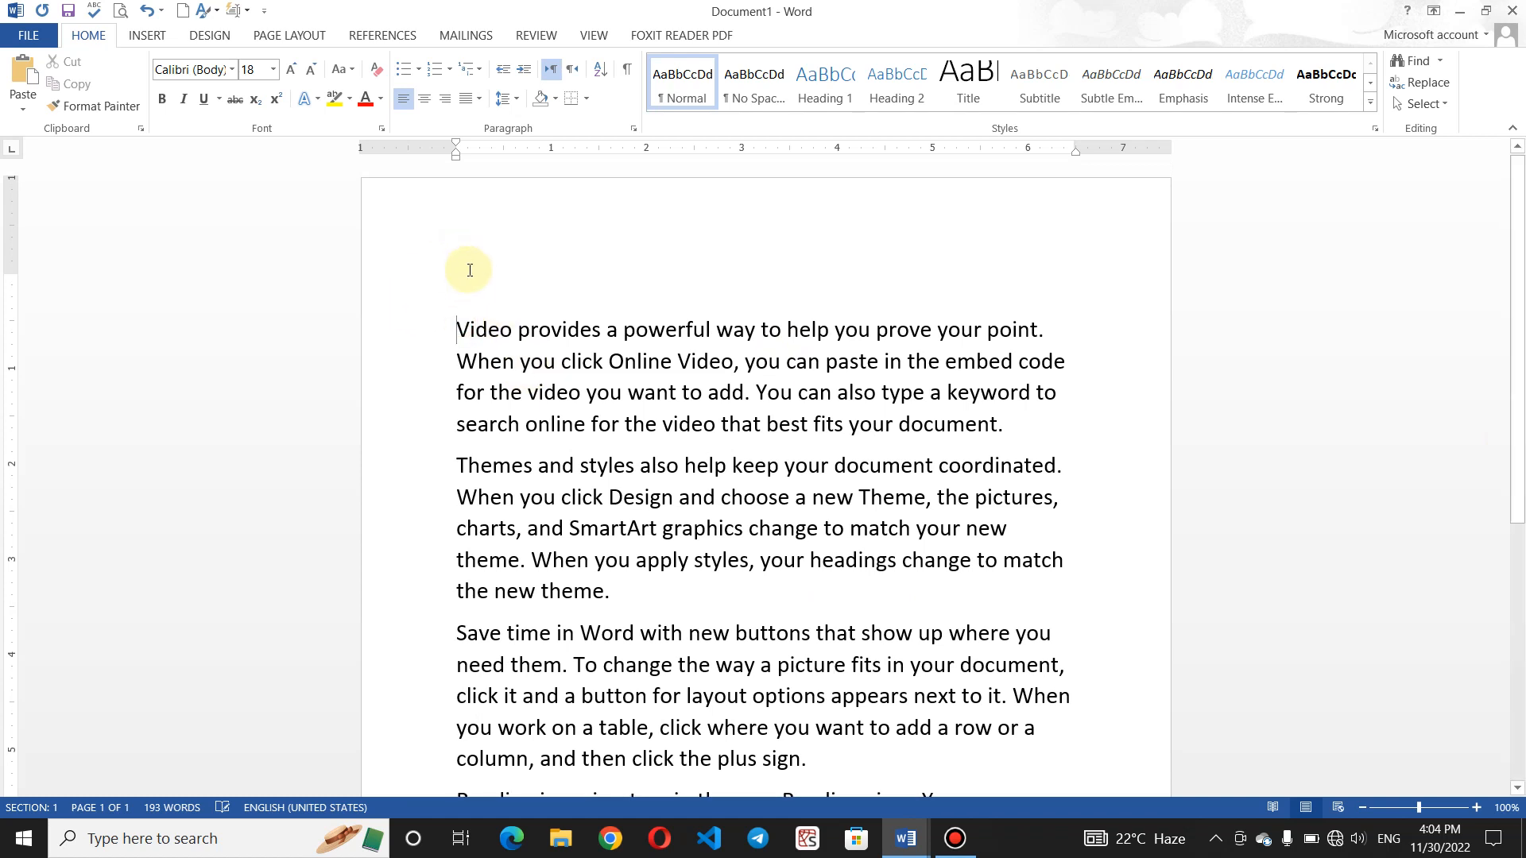
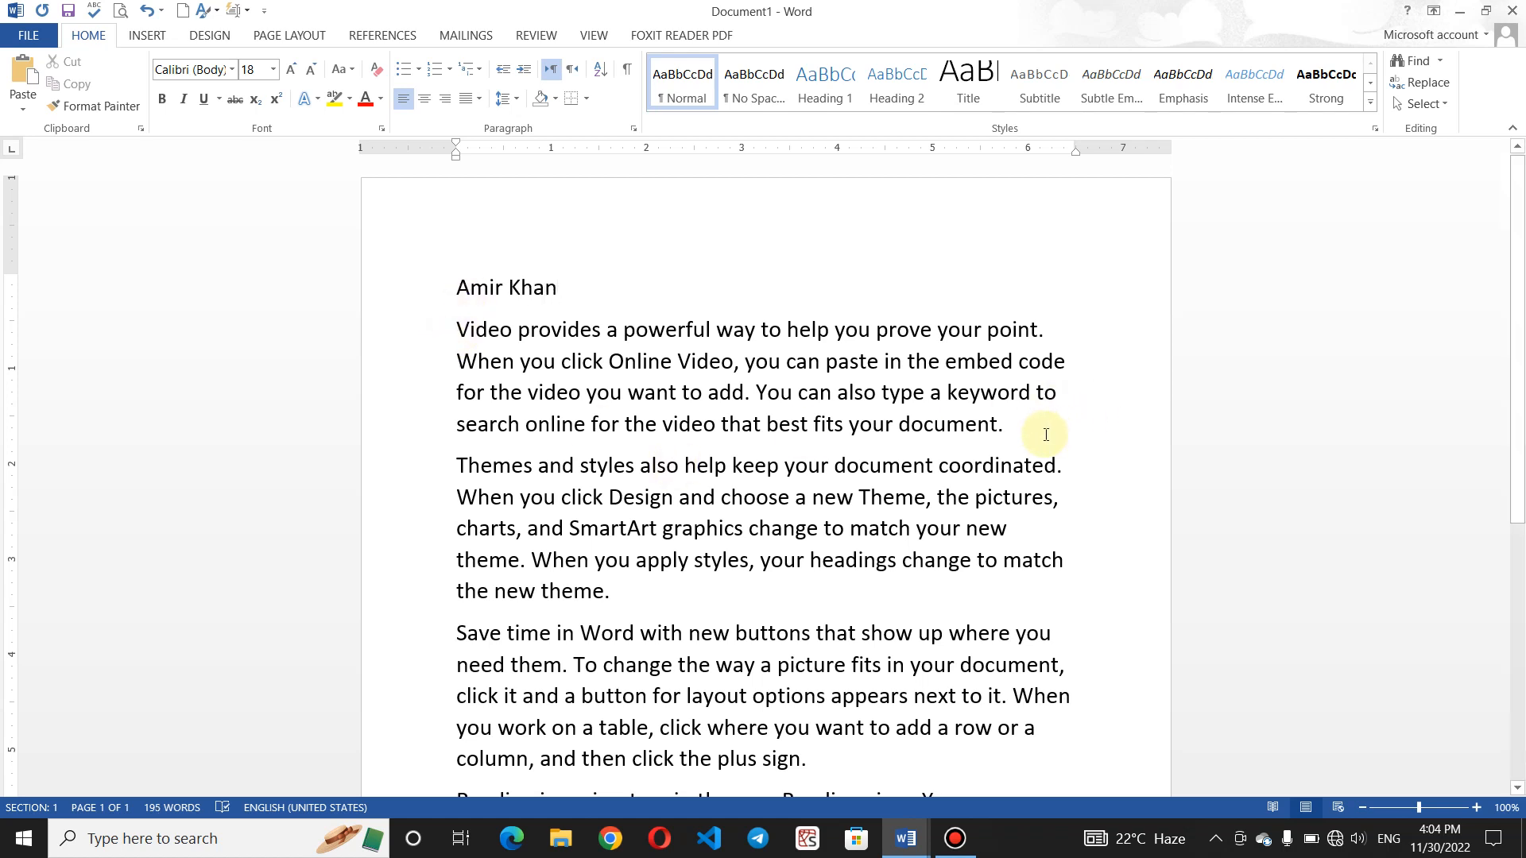
click(633, 589)
key(Return)
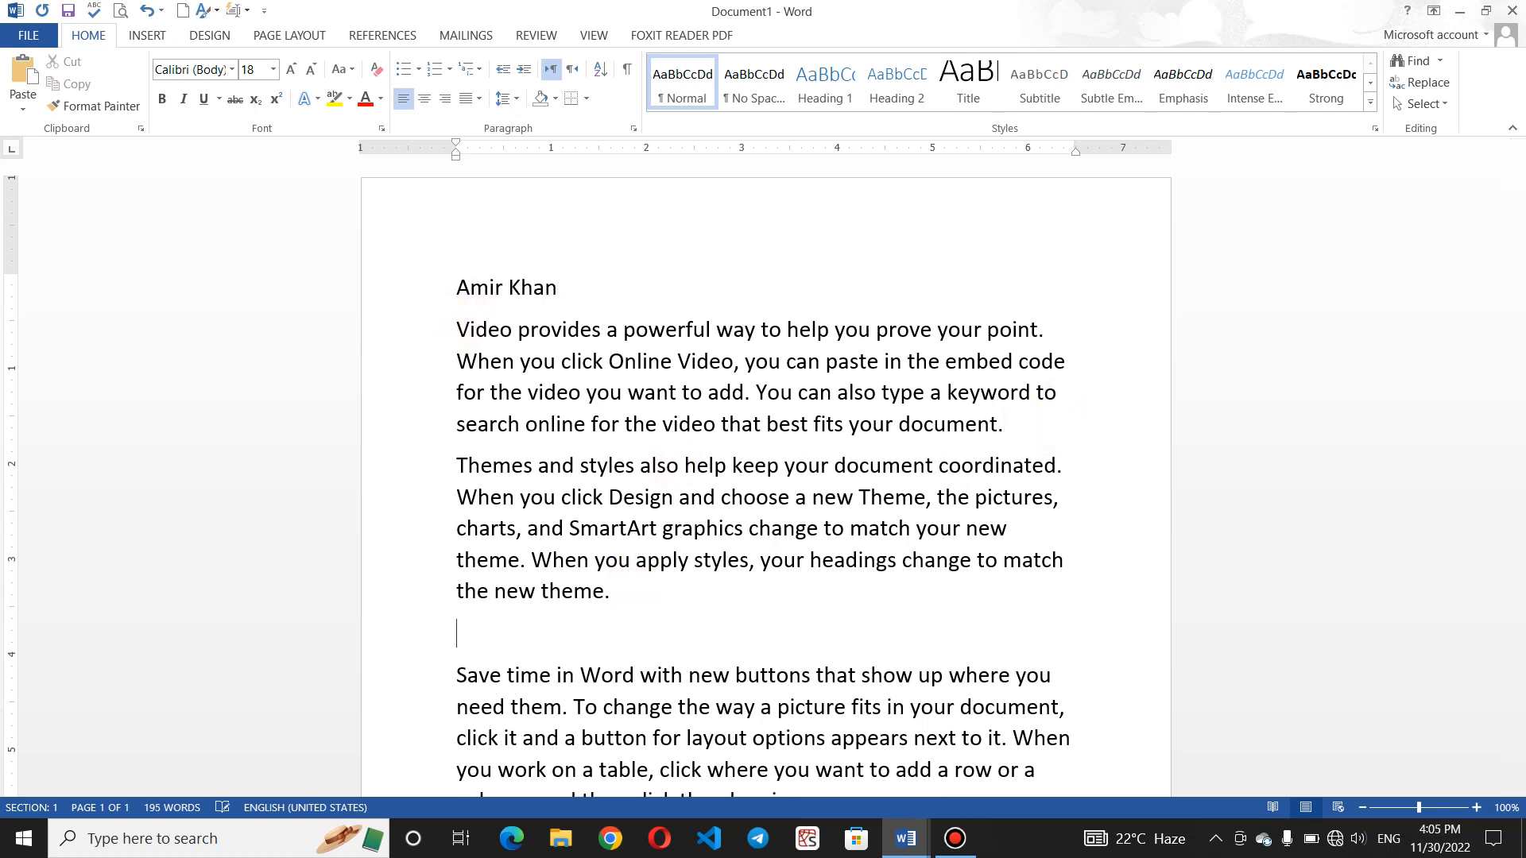
text(Baseer)
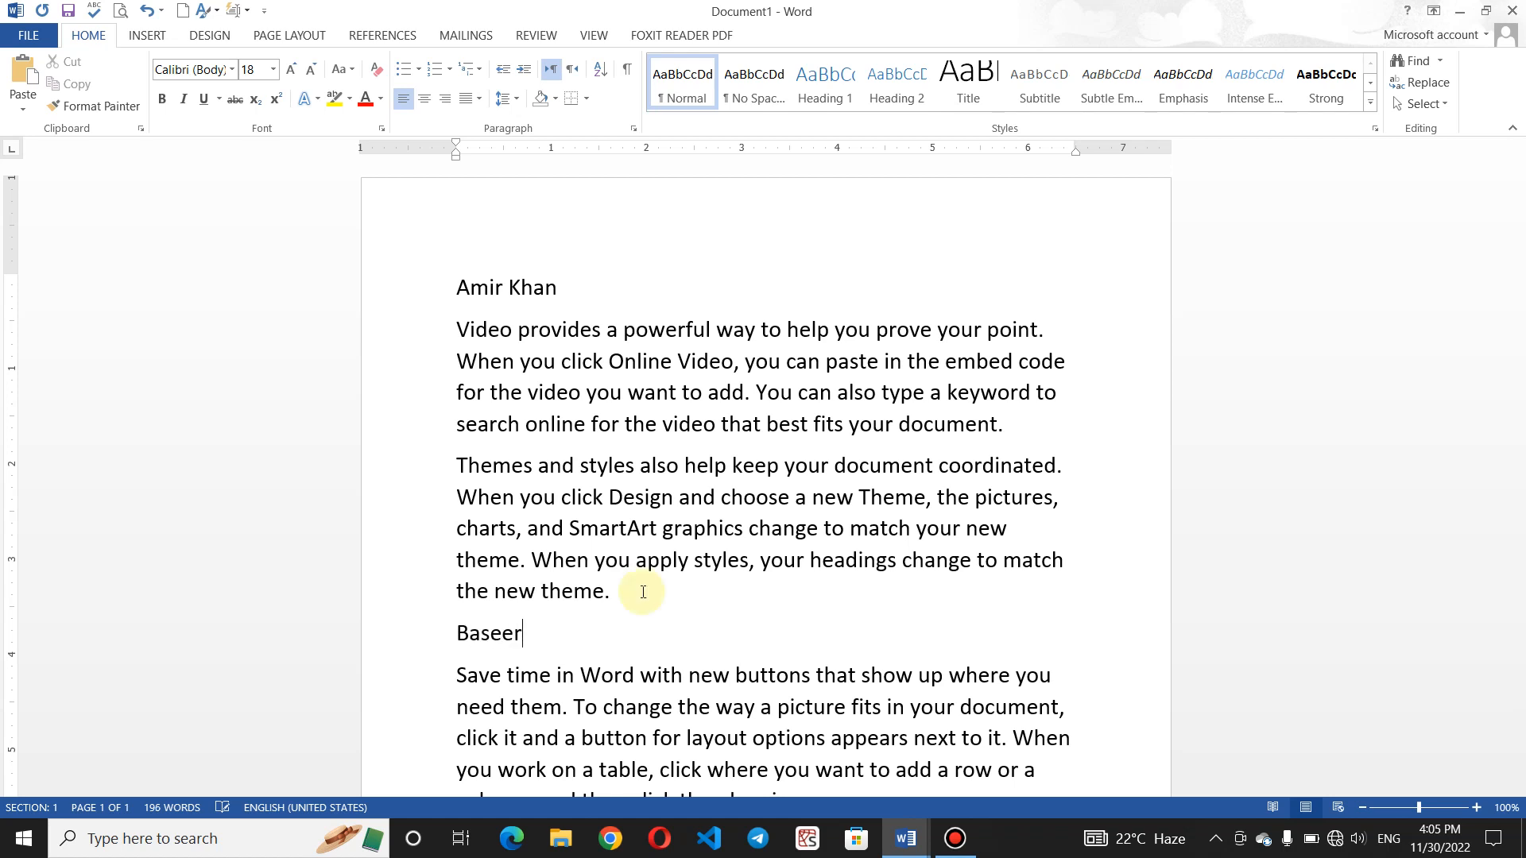
scroll(1518, 598, down, 3)
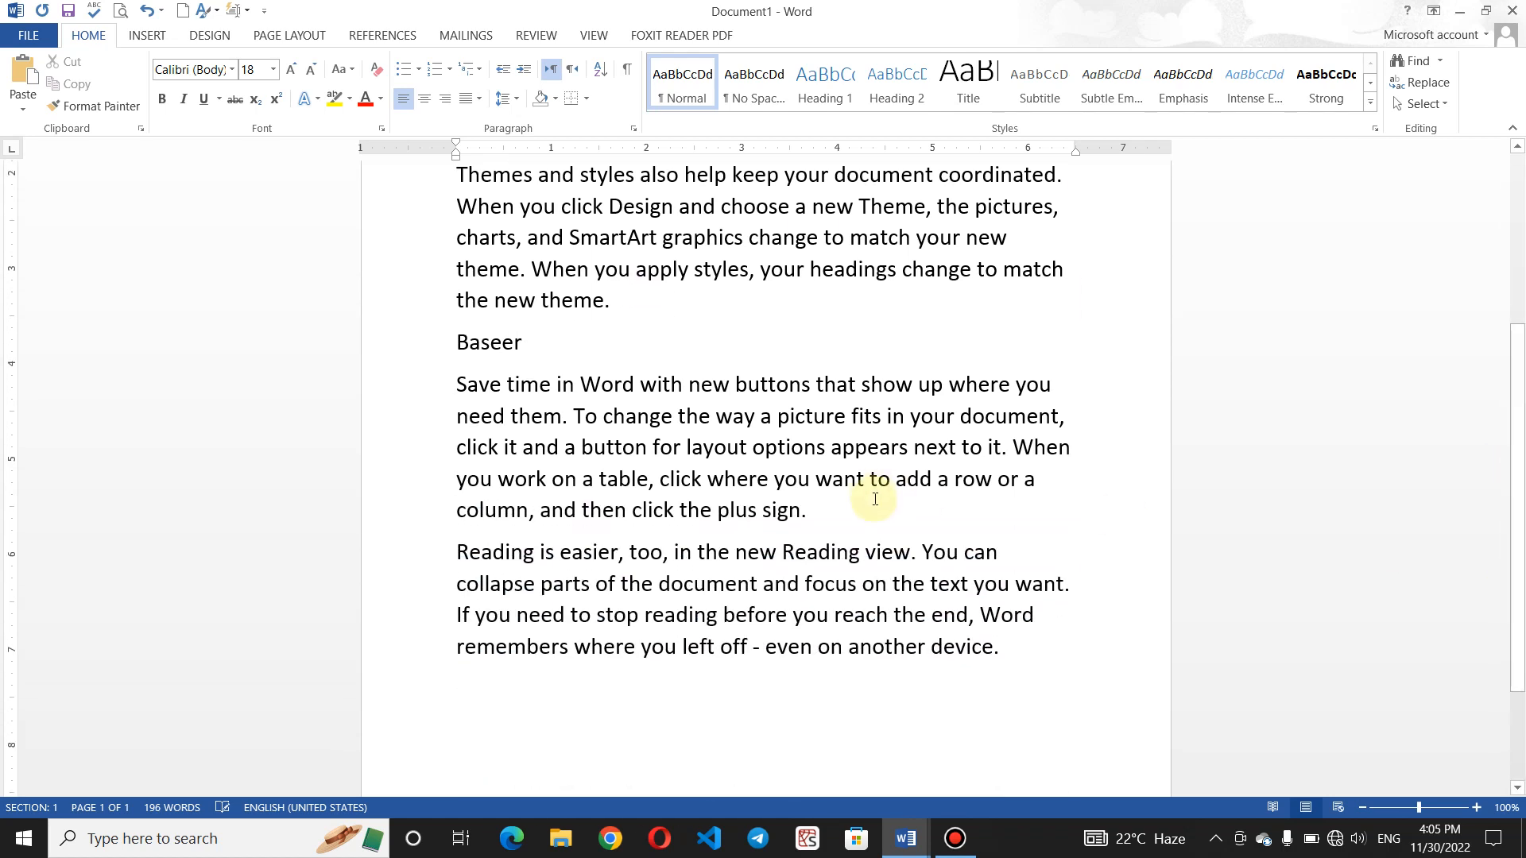
click(874, 502)
key(Return)
key(Return)
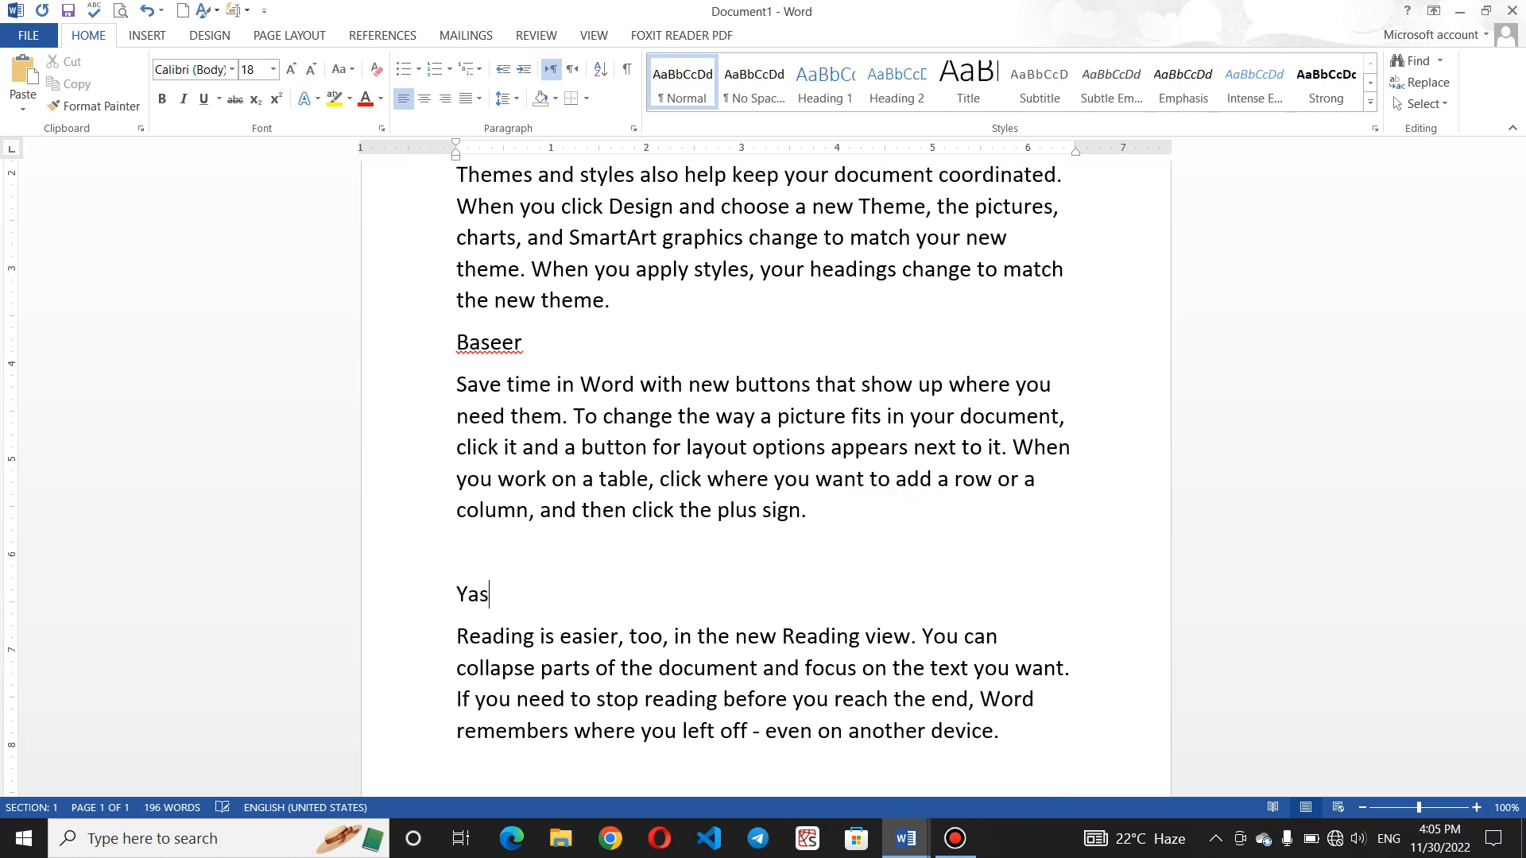
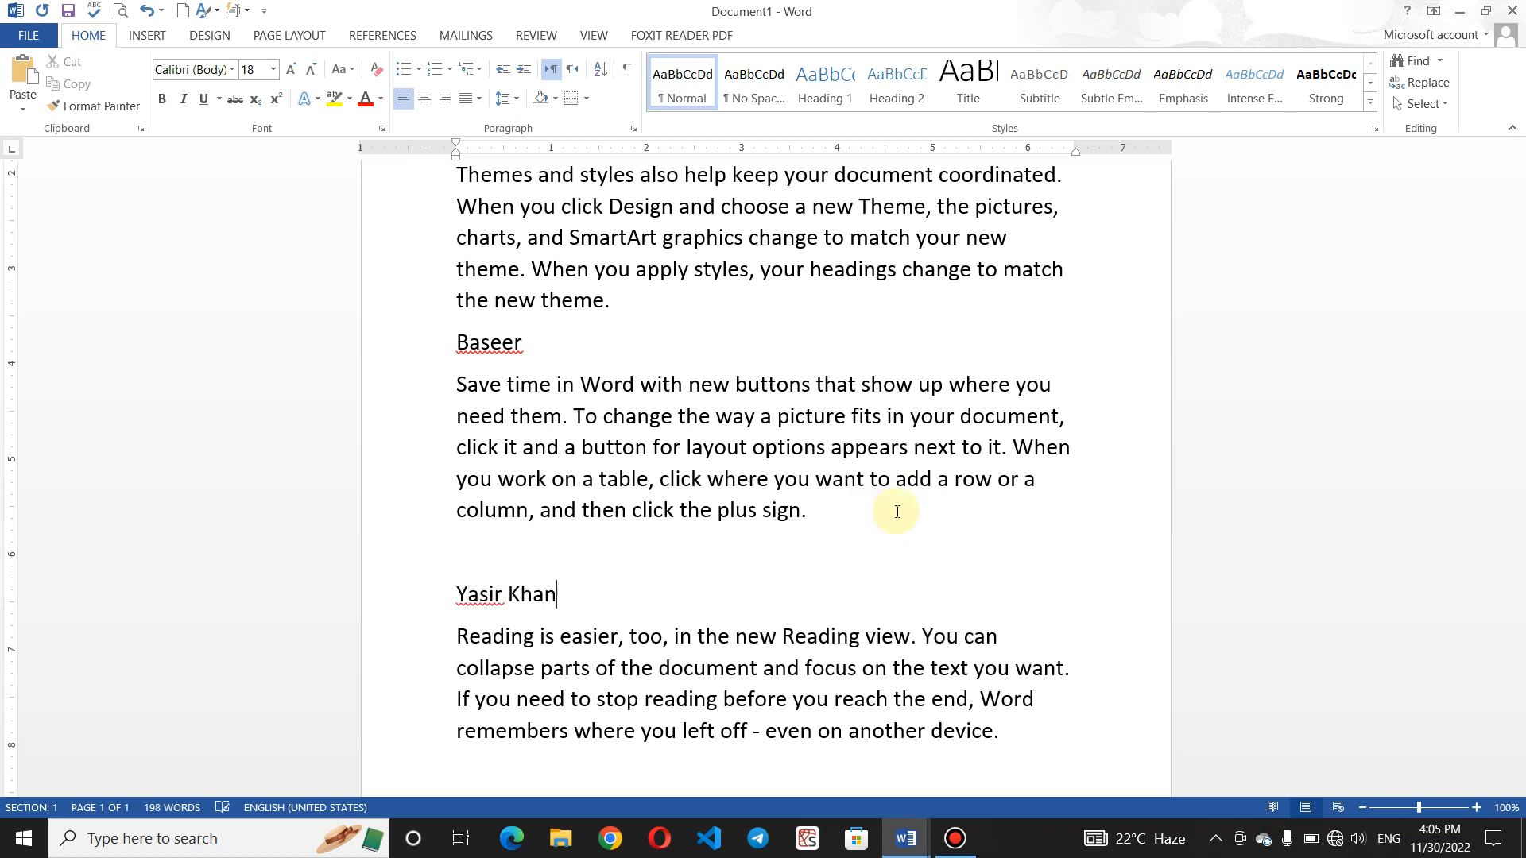
- Start a new page at the document end and fill it with =rand() sample paragraphs
scroll(760, 605, down, 2)
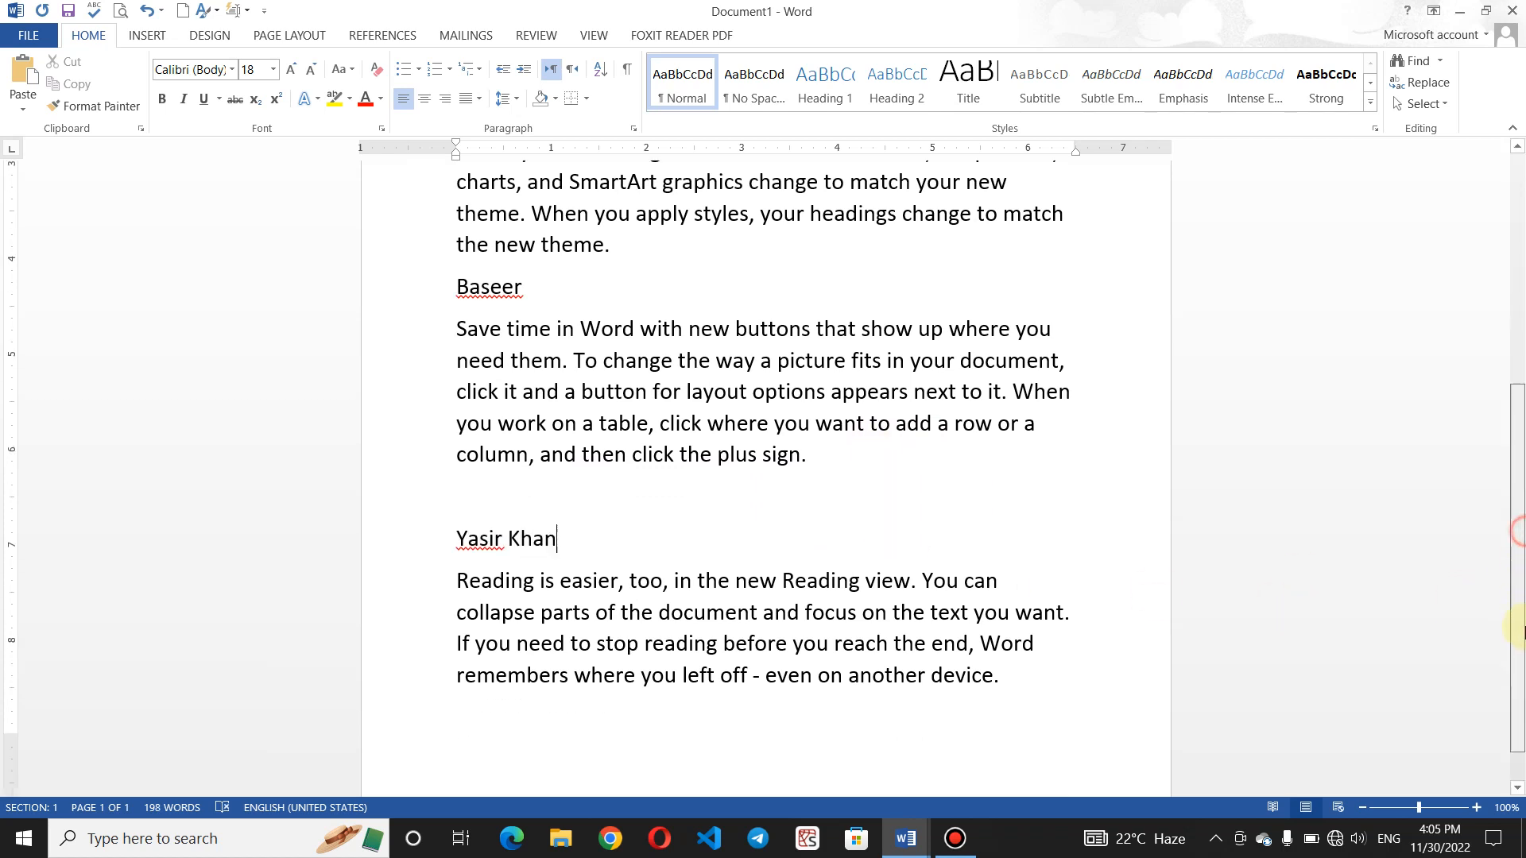
key(ctrl+End)
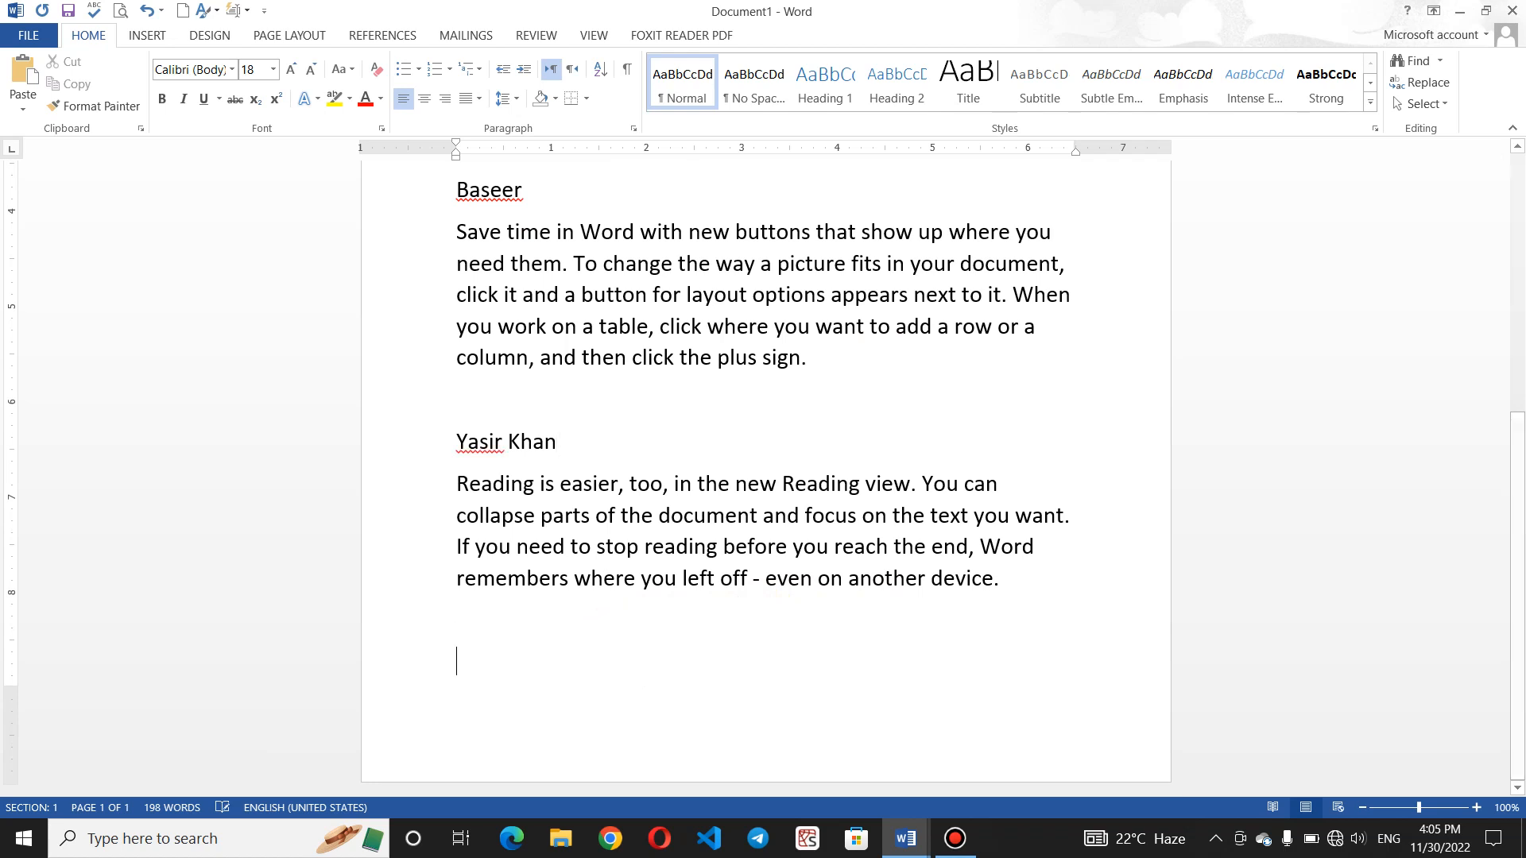
key(ctrl+Return)
text(=)
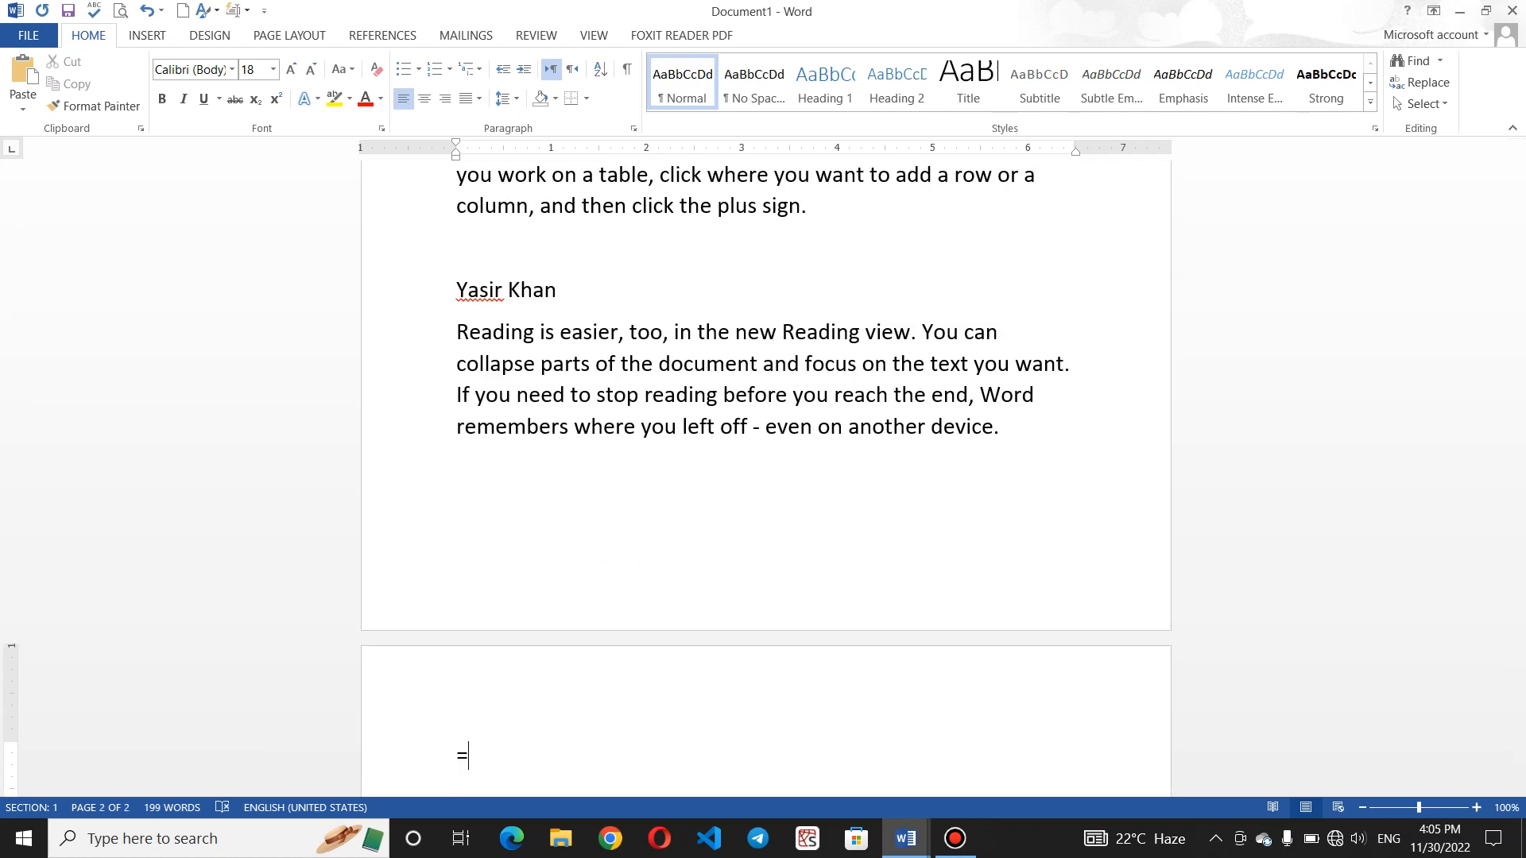
text(rand())
key(Return)
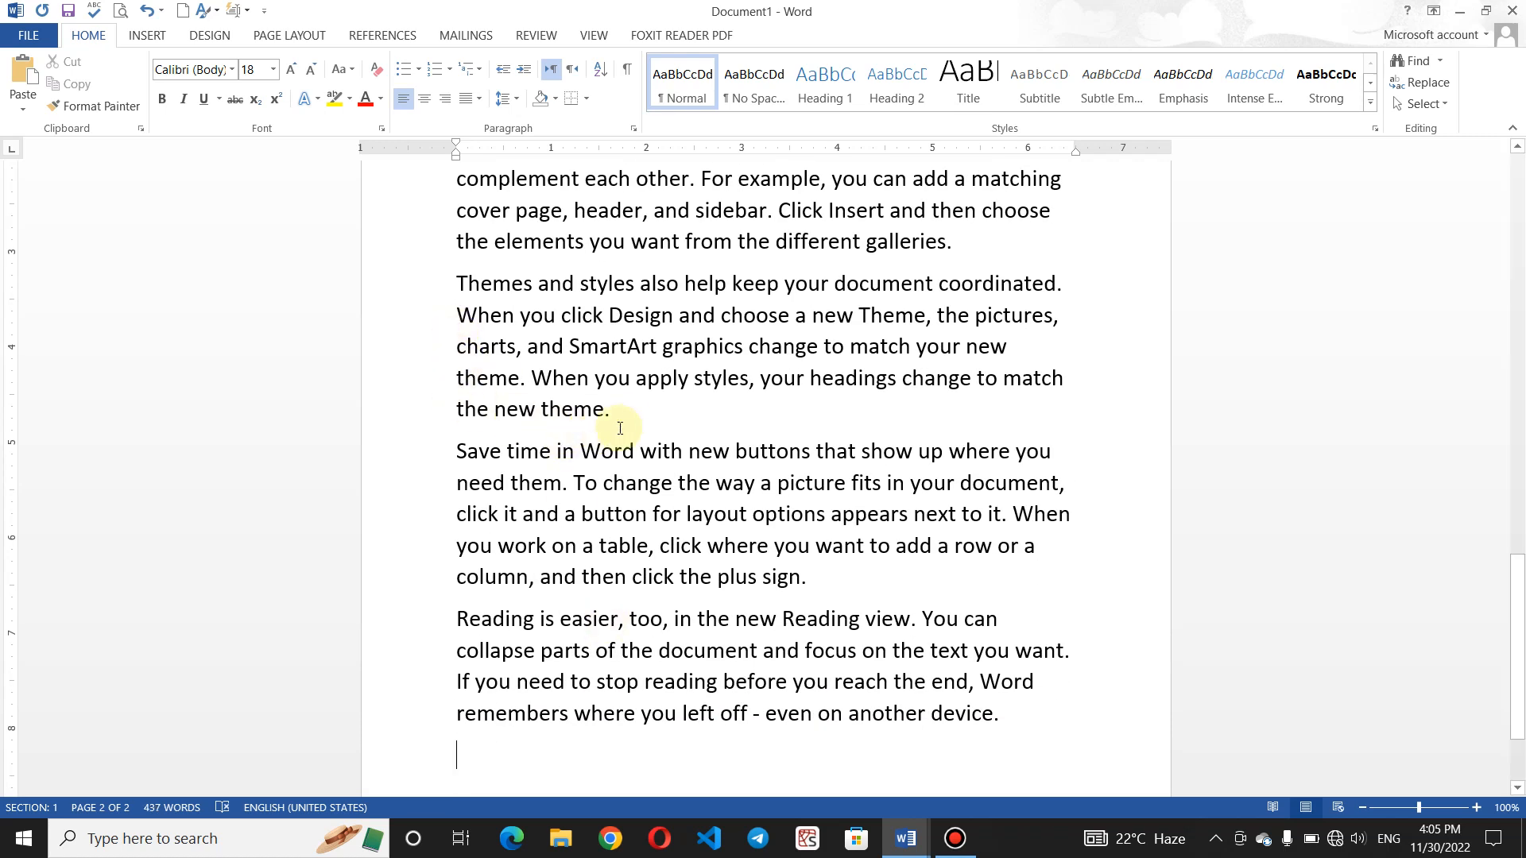
- Start an MS WORD line after the 'new theme.' sentence
click(629, 423)
key(Return)
text(MS W)
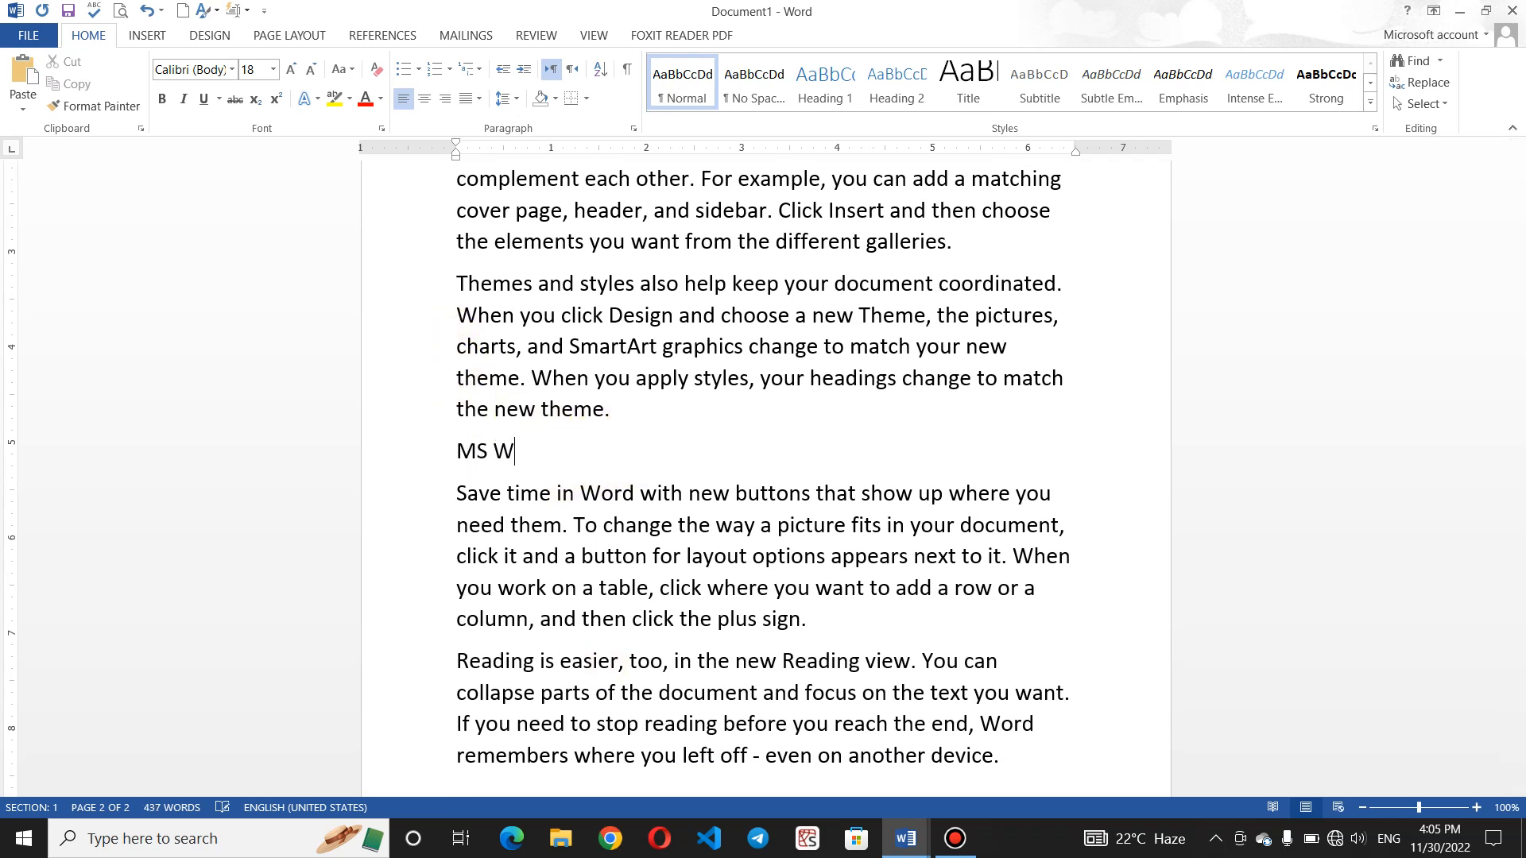
text(ORF)
key(BackSpace)
- Finish the MS WORD line, then make the top name bold, single-underlined and 28 pt
text(D)
drag(1520, 636, 1519, 230)
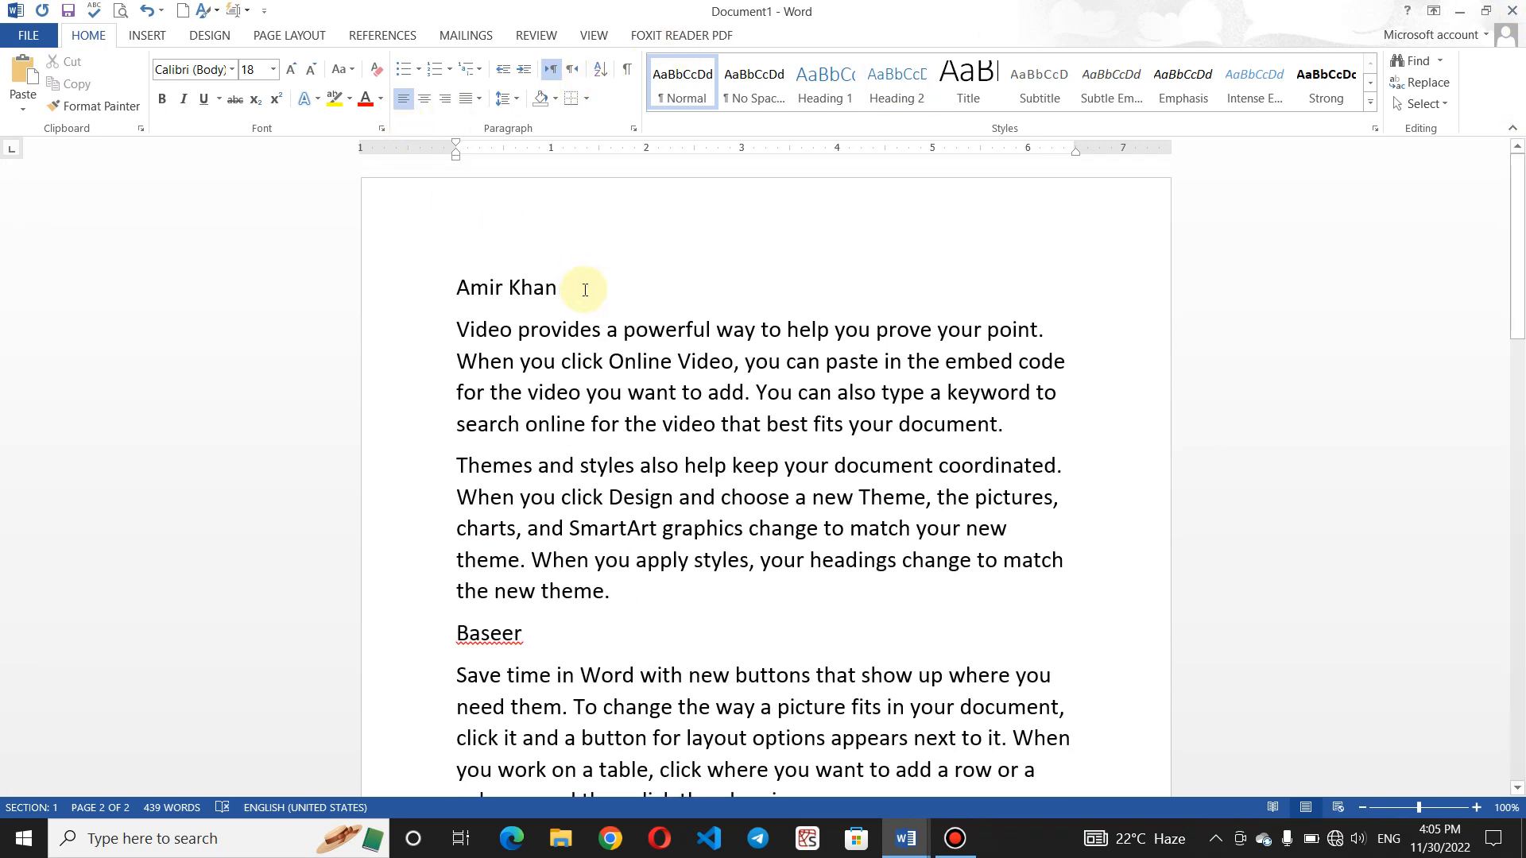
drag(579, 289, 460, 288)
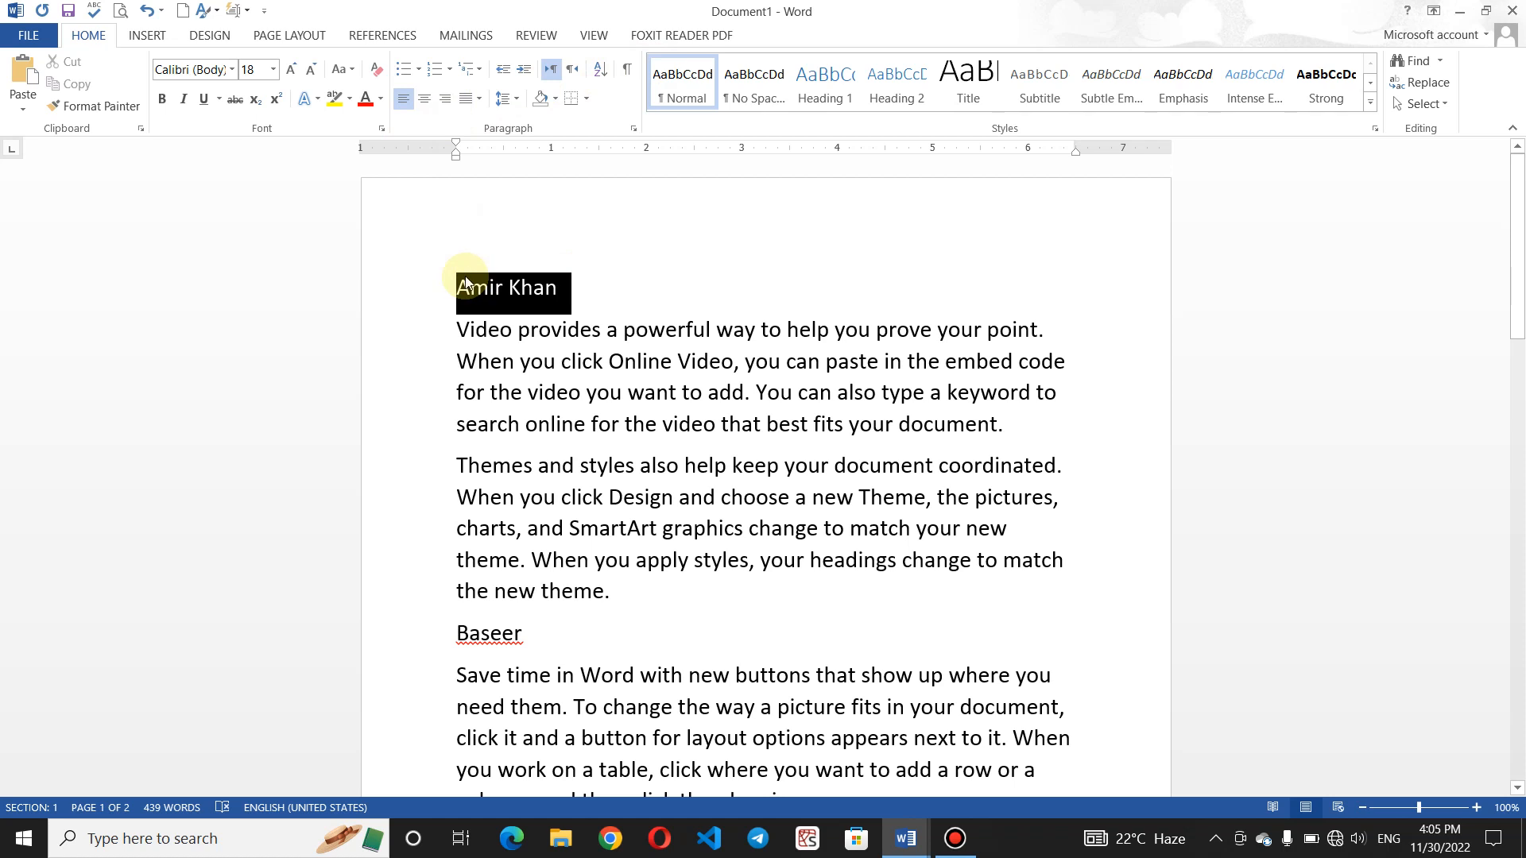
click(162, 100)
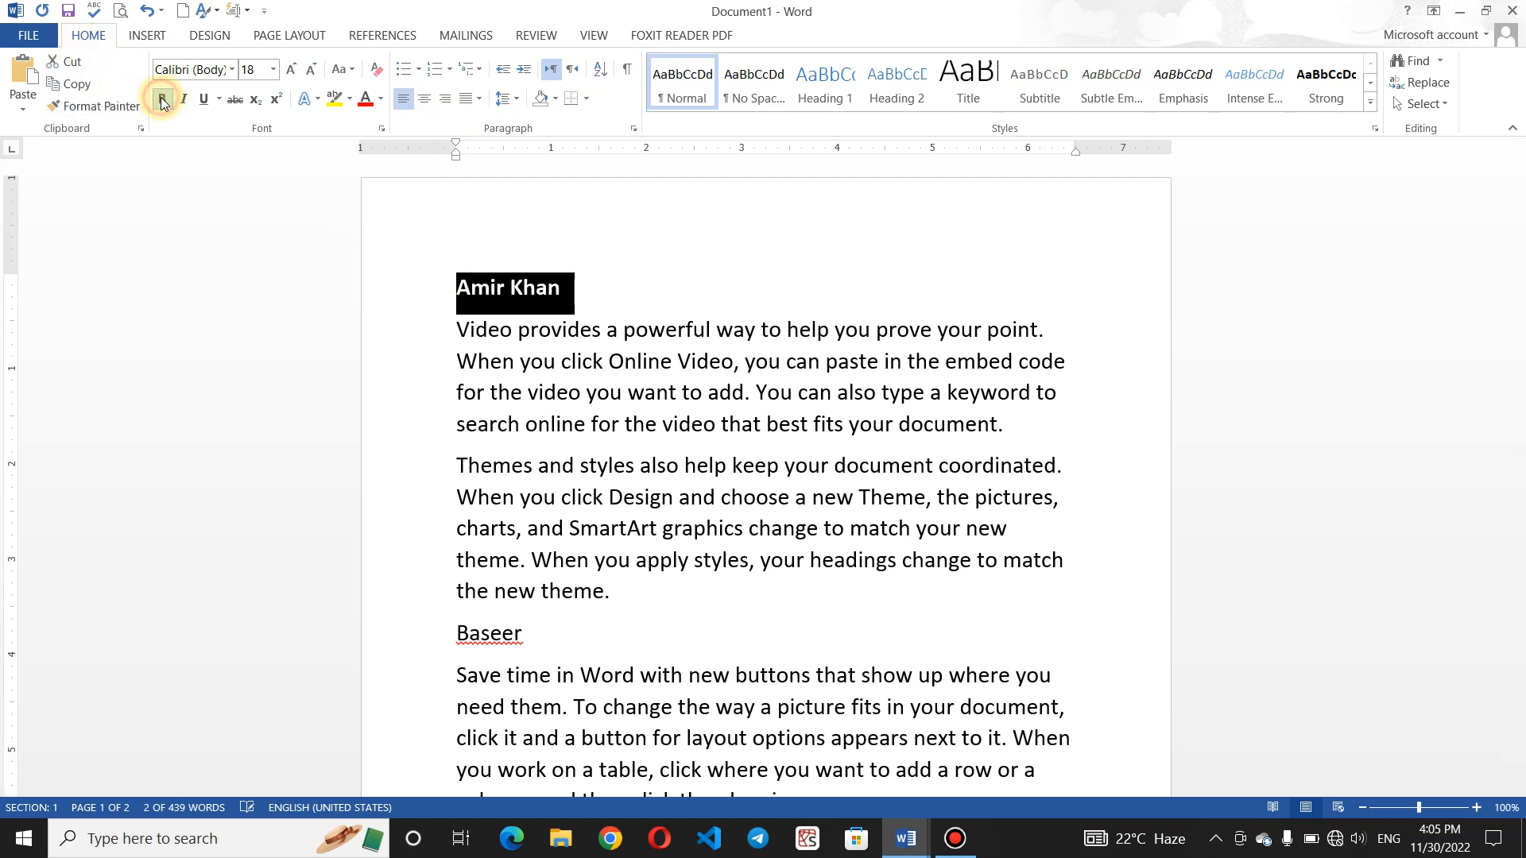
click(218, 99)
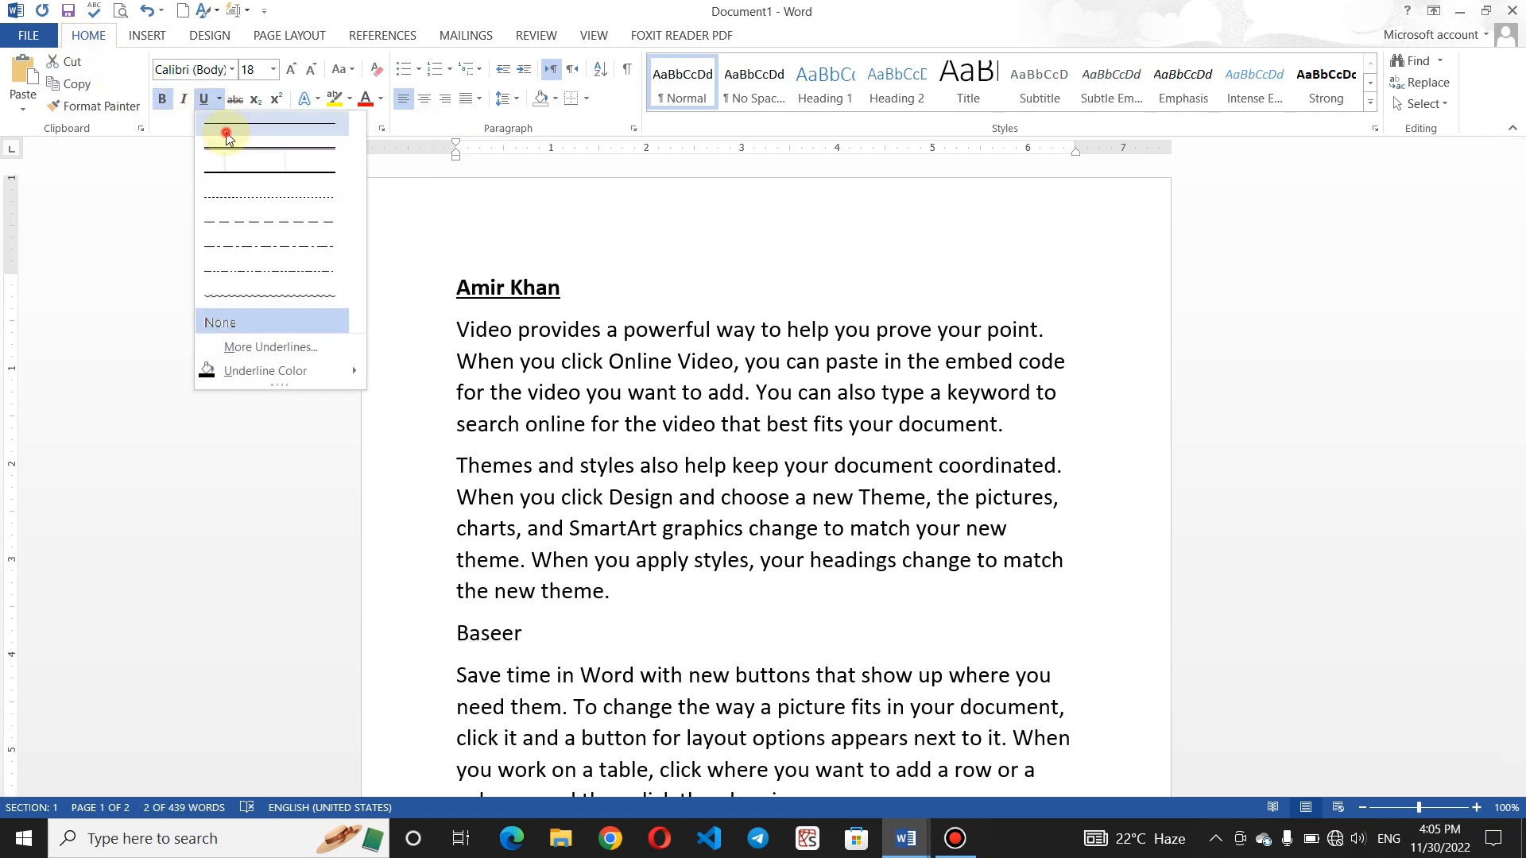
click(226, 132)
click(290, 70)
click(290, 70)
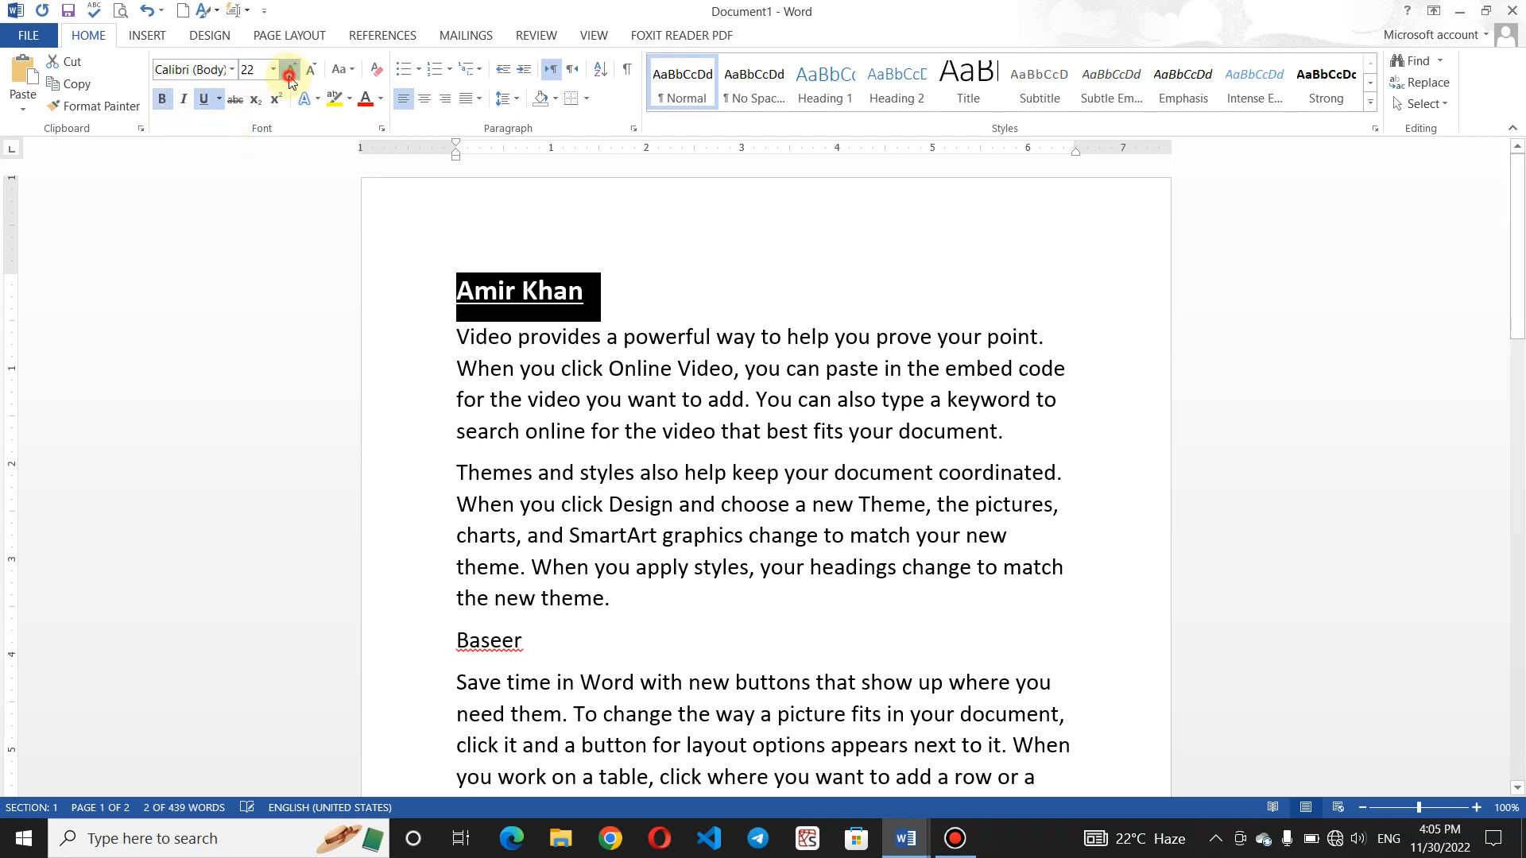
click(290, 70)
click(290, 70)
click(290, 70)
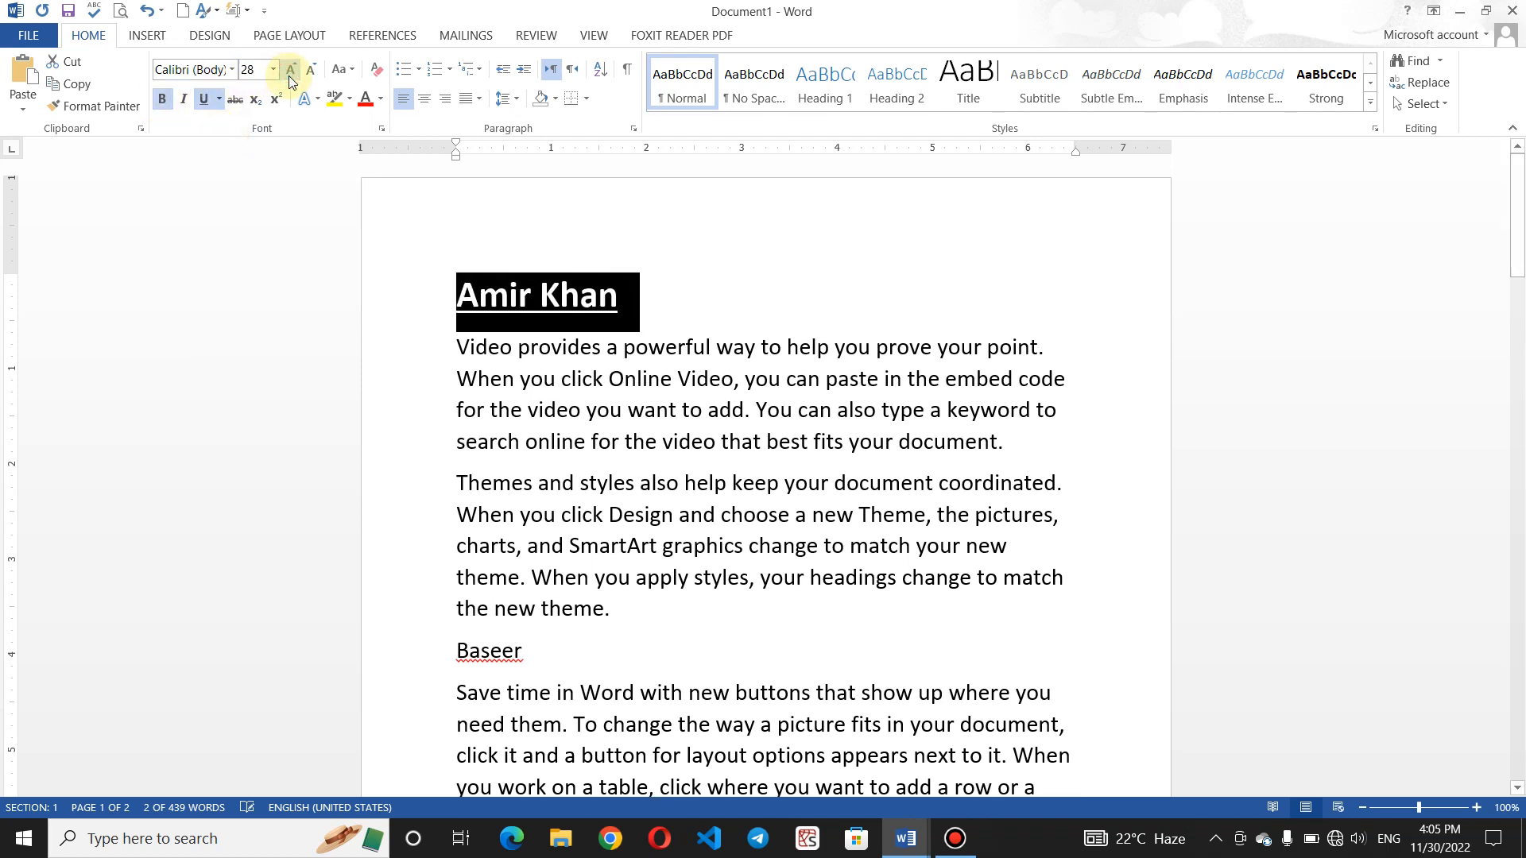
- Set the name heading to Algerian with a yellow highlight and red text
click(232, 70)
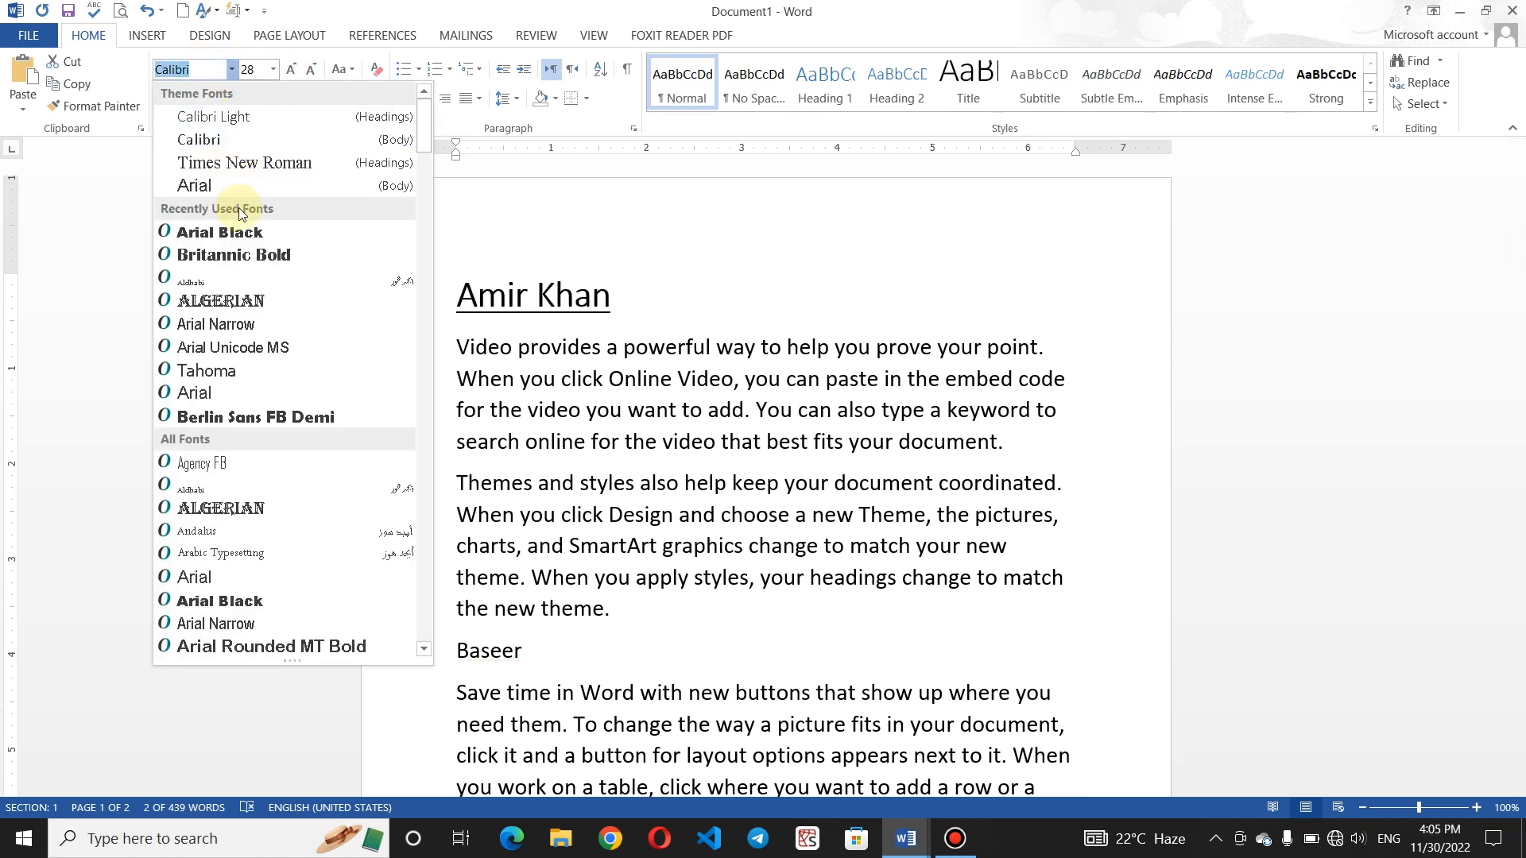
click(247, 308)
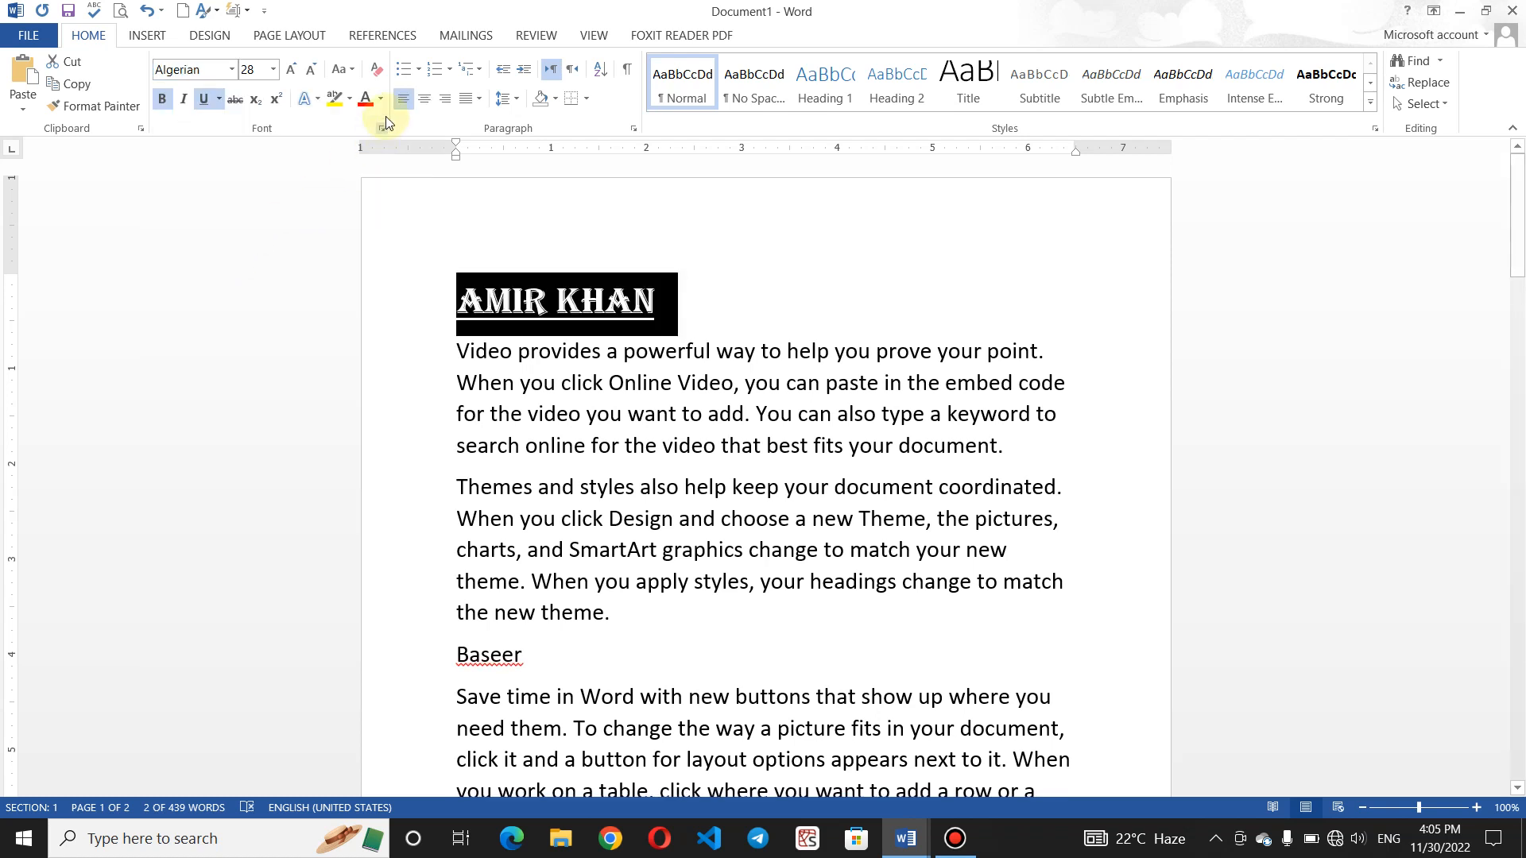
click(335, 97)
key(Left)
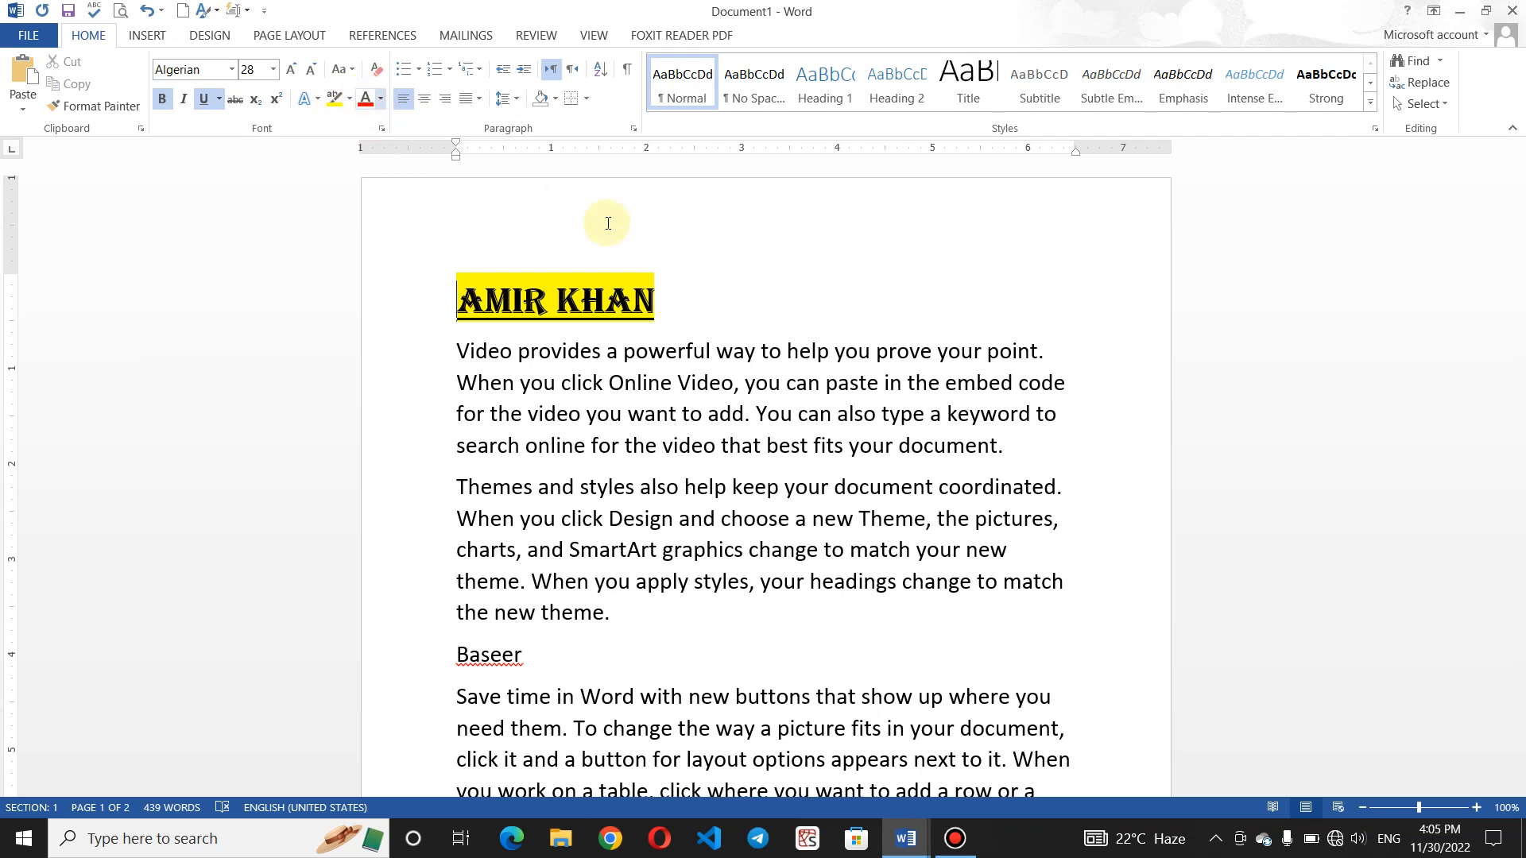
drag(675, 300, 455, 301)
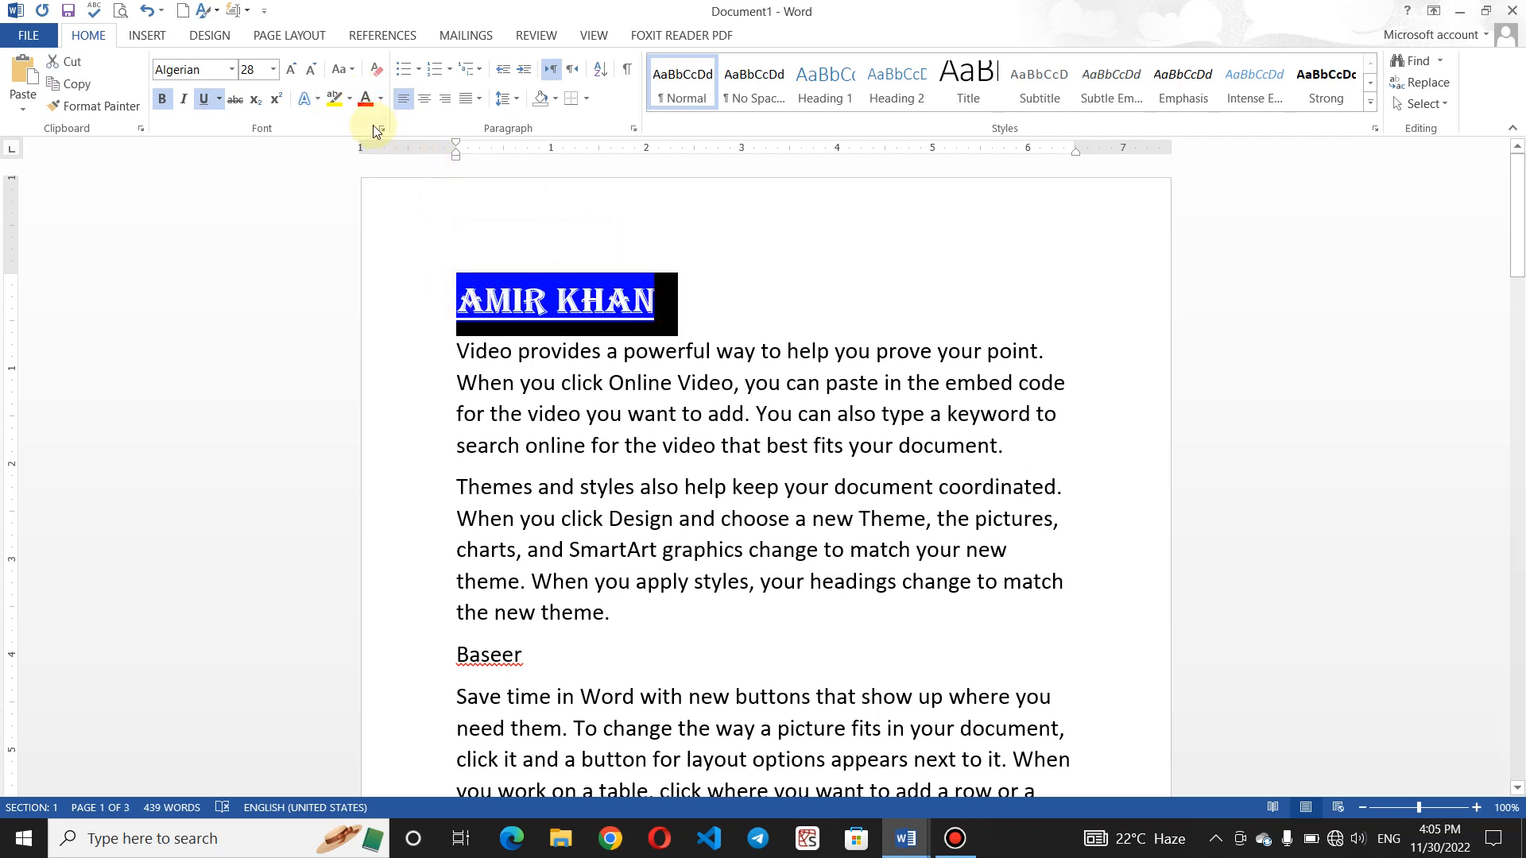
click(367, 97)
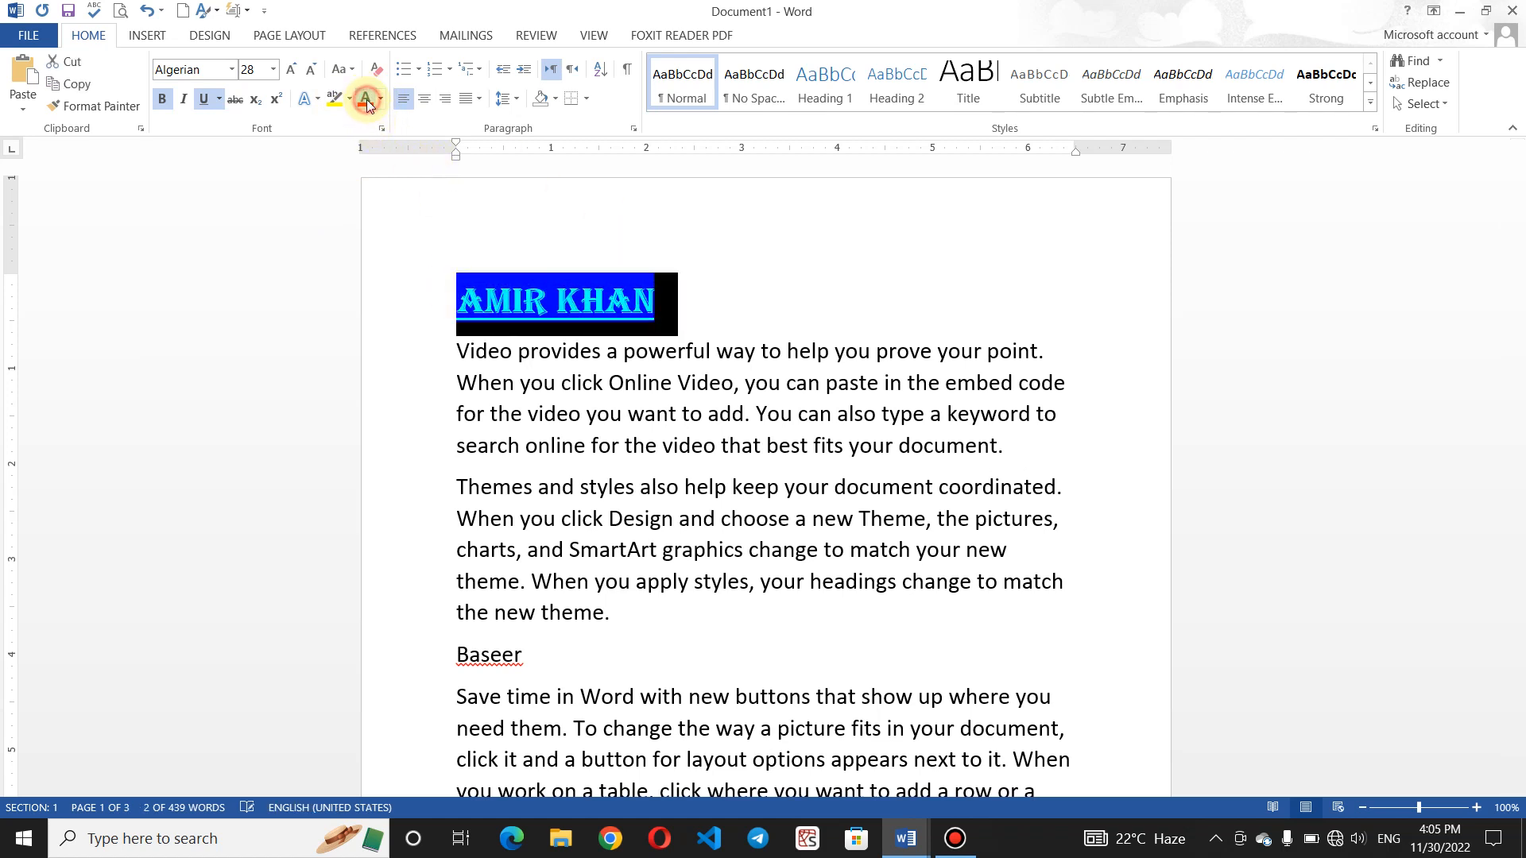
click(813, 329)
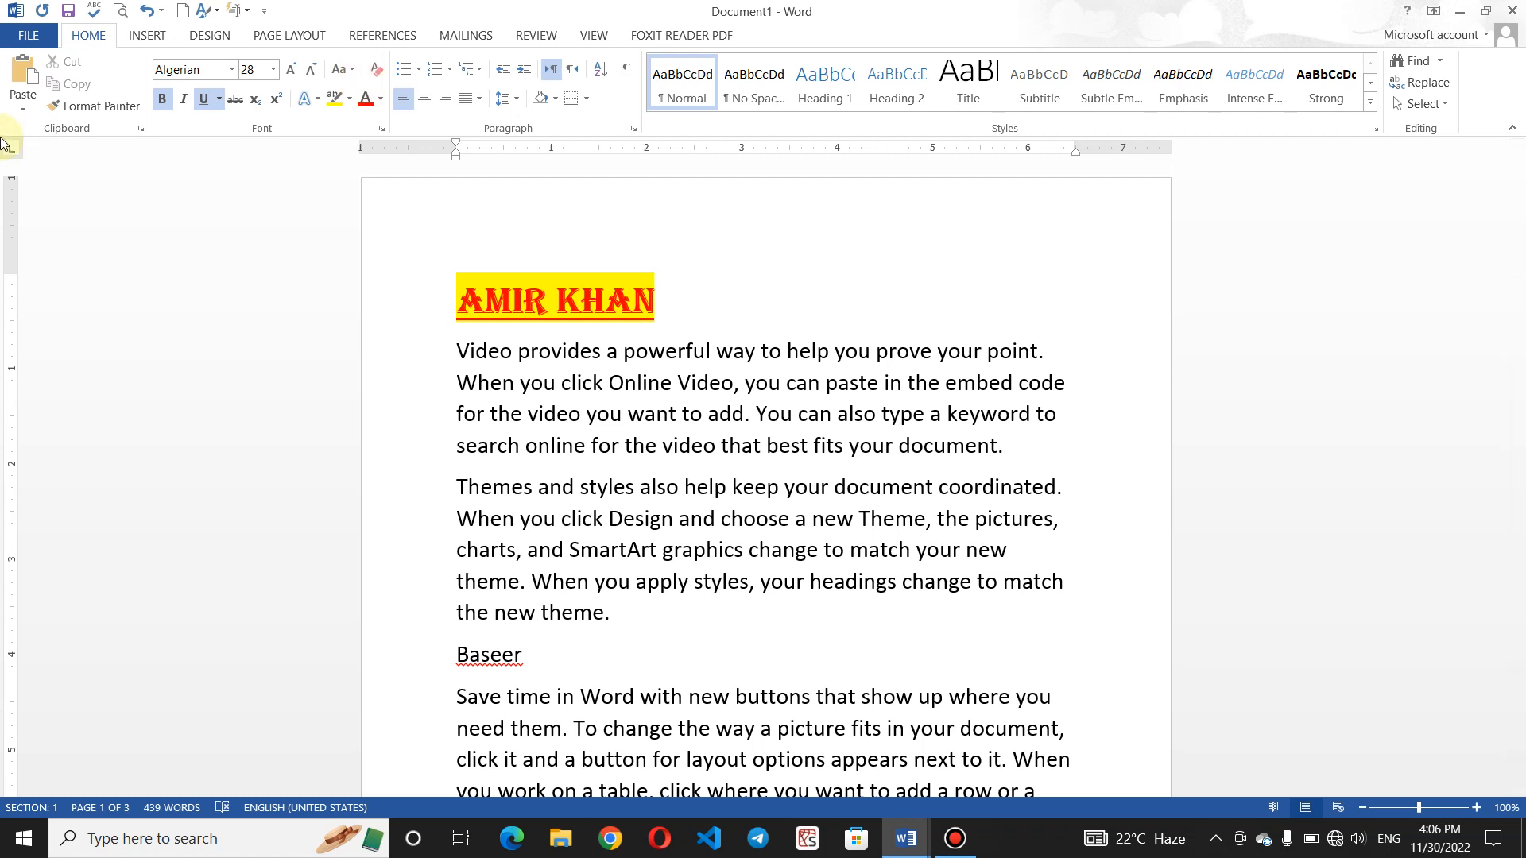
- Copy the heading's formatting with Format Painter onto the second name
click(101, 107)
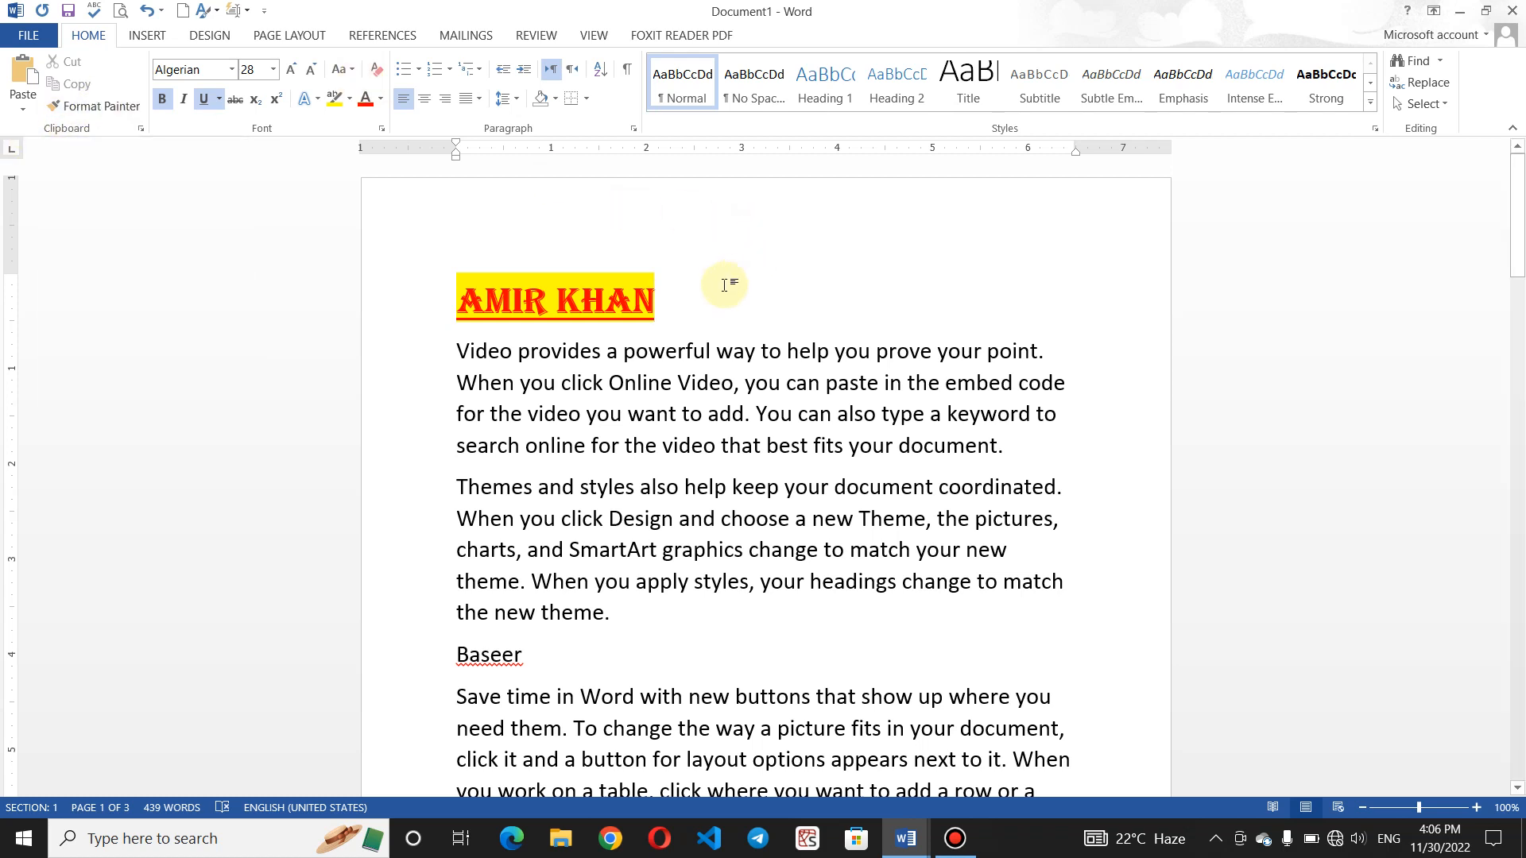
drag(685, 296, 475, 300)
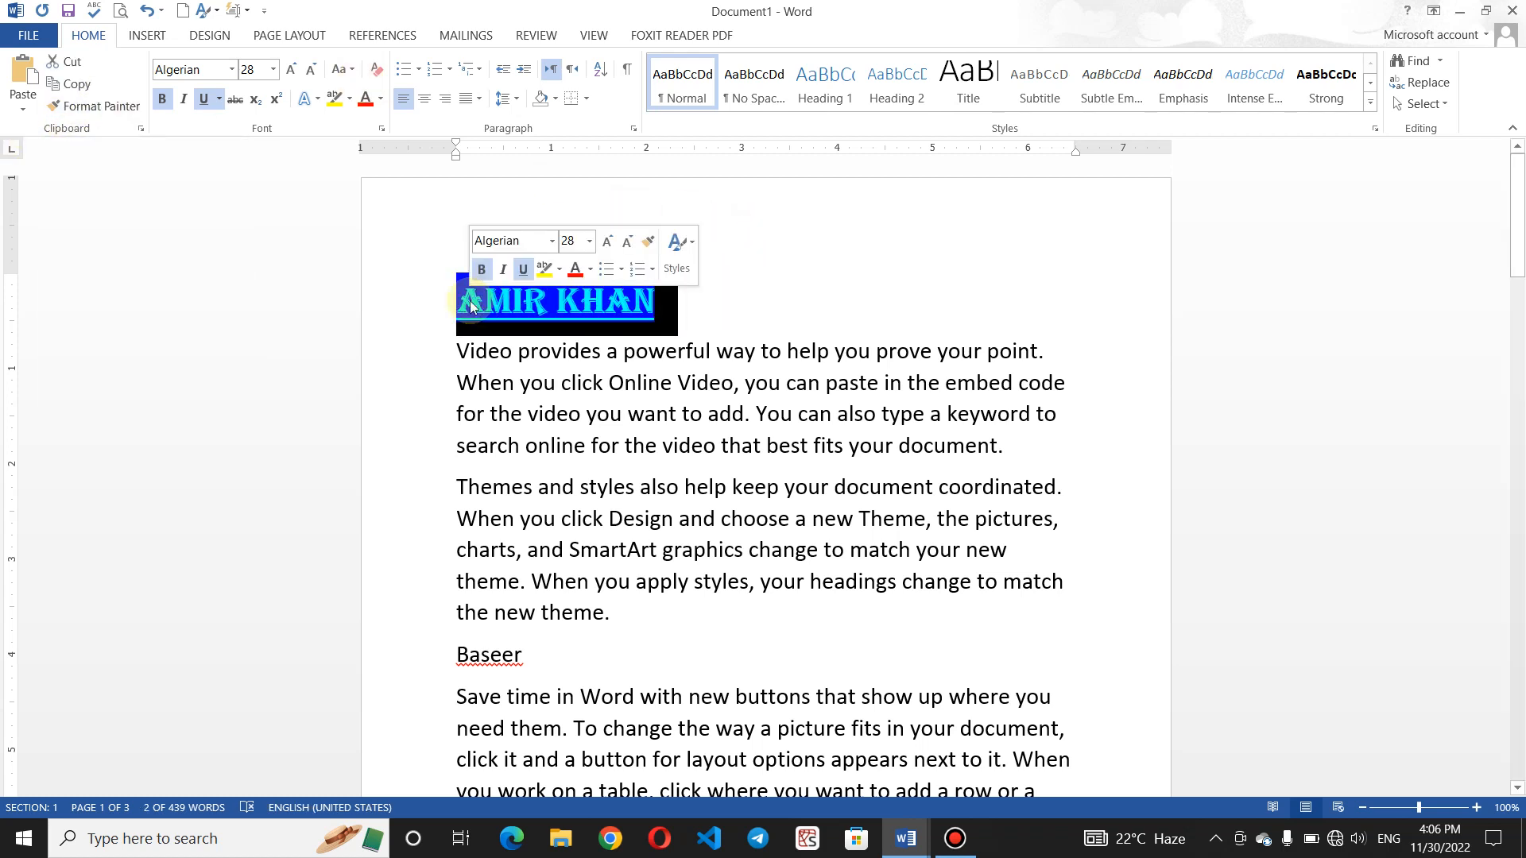
click(104, 107)
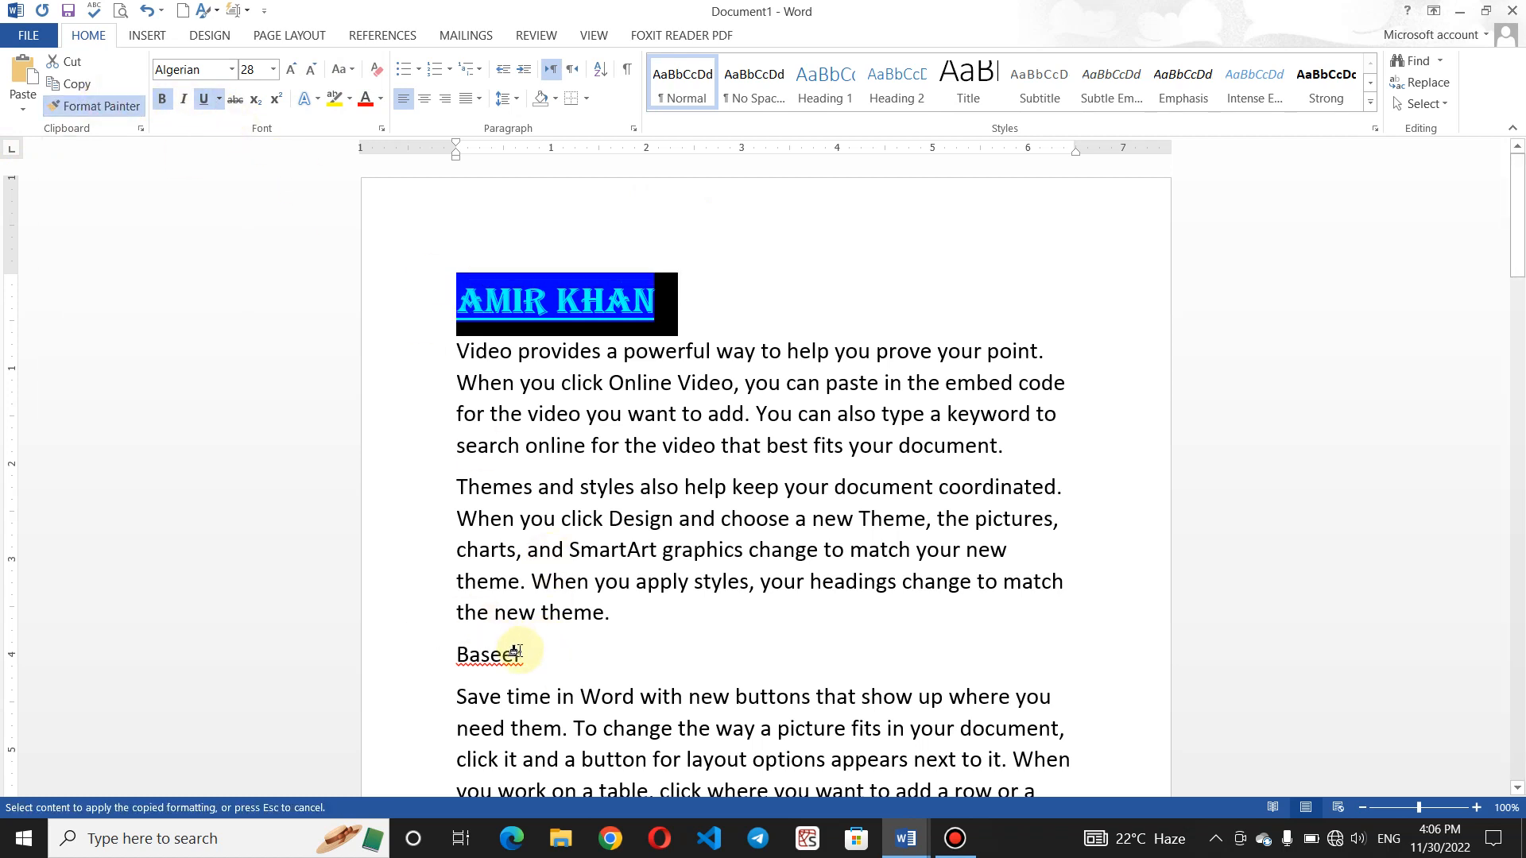
drag(522, 655, 436, 657)
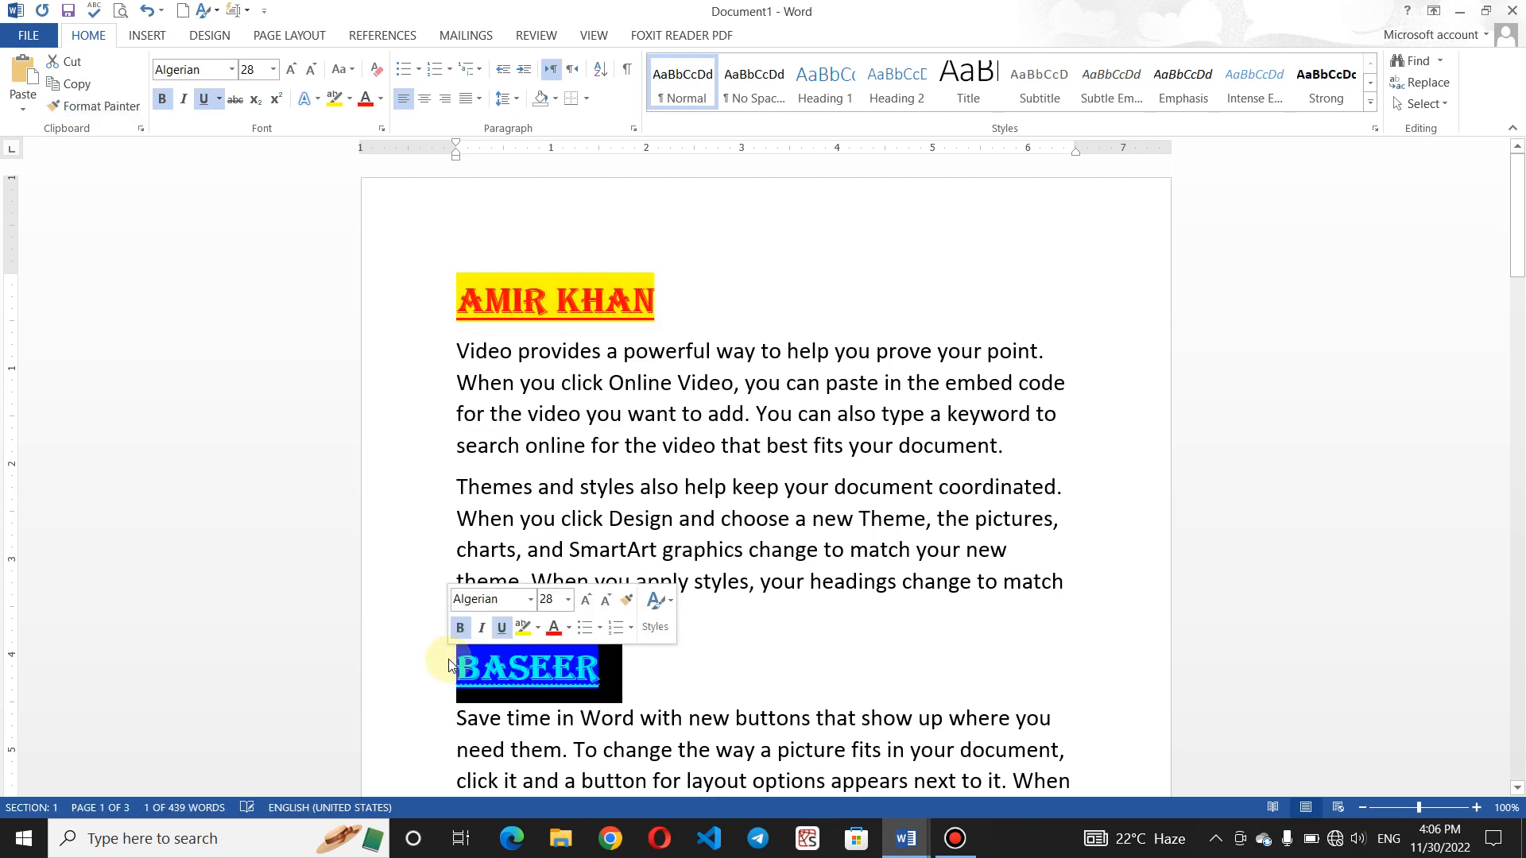
click(716, 678)
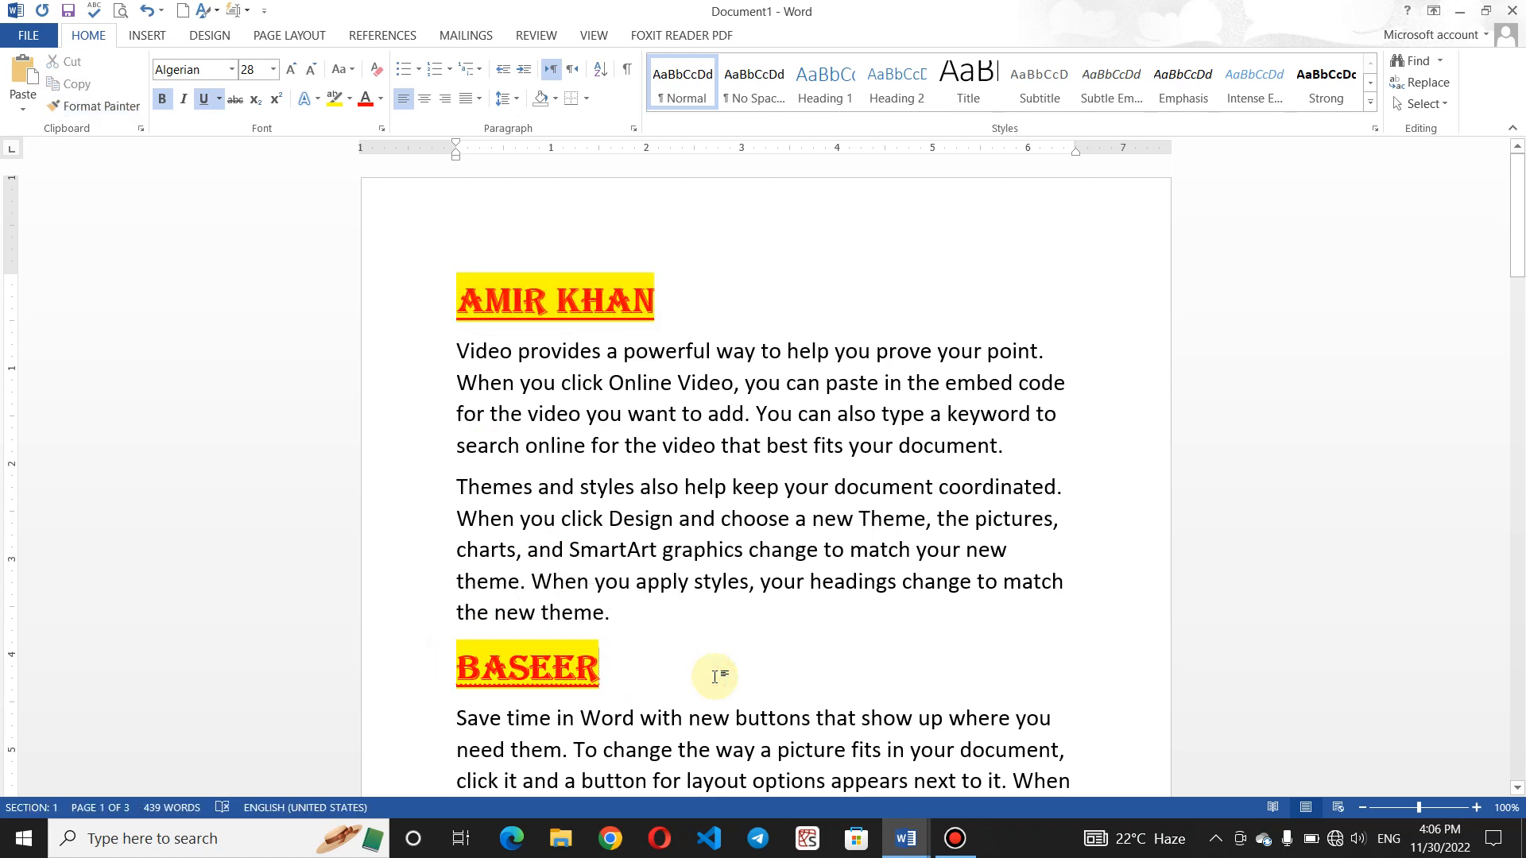
- Paint the heading's formatting onto 'choose a new' and the word 'Video'
click(784, 487)
shift+click(625, 445)
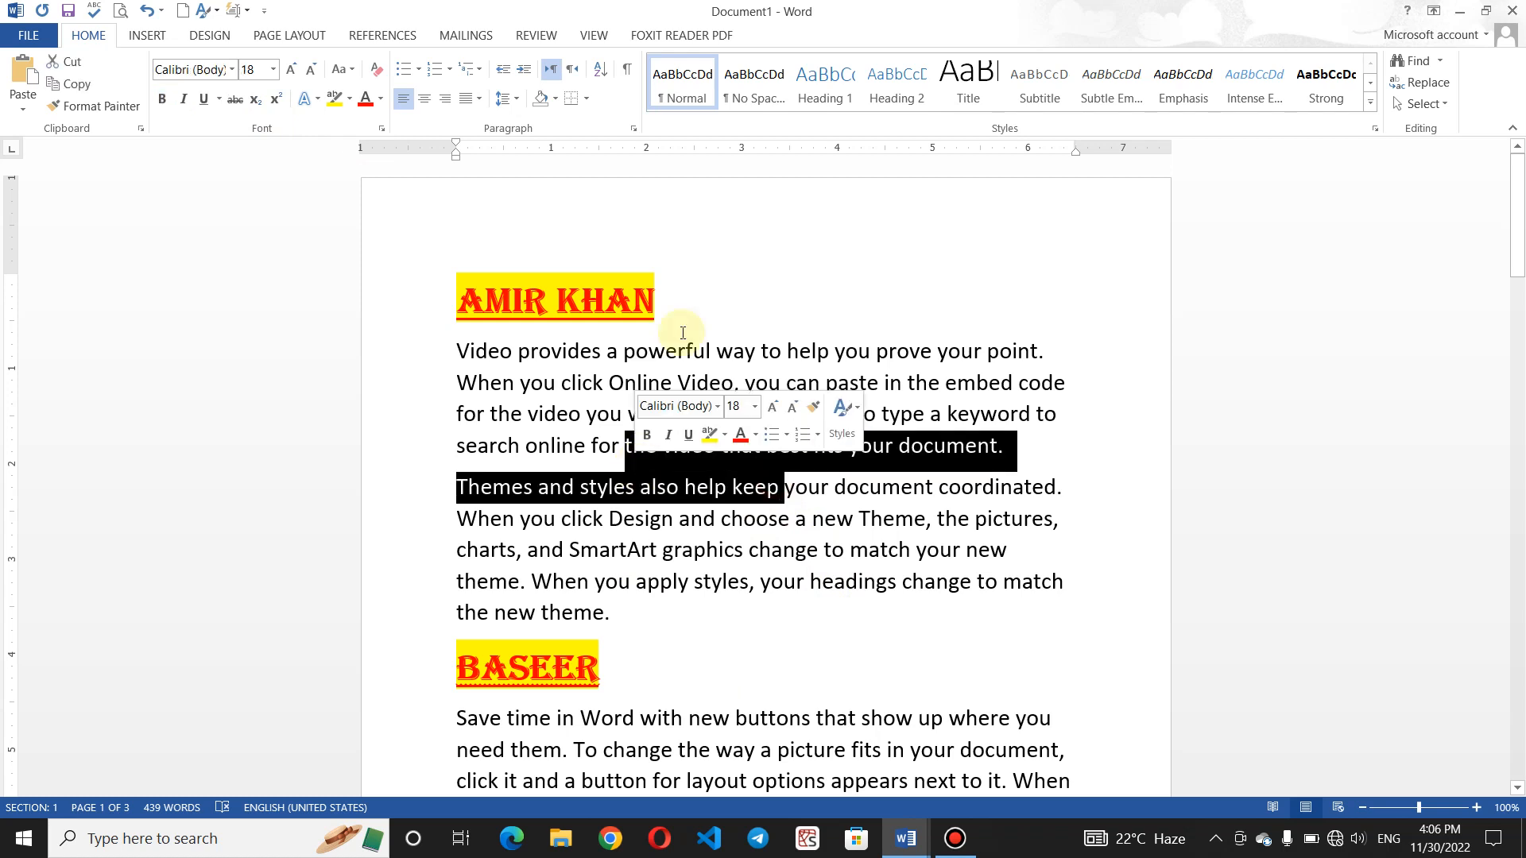
drag(674, 302, 468, 303)
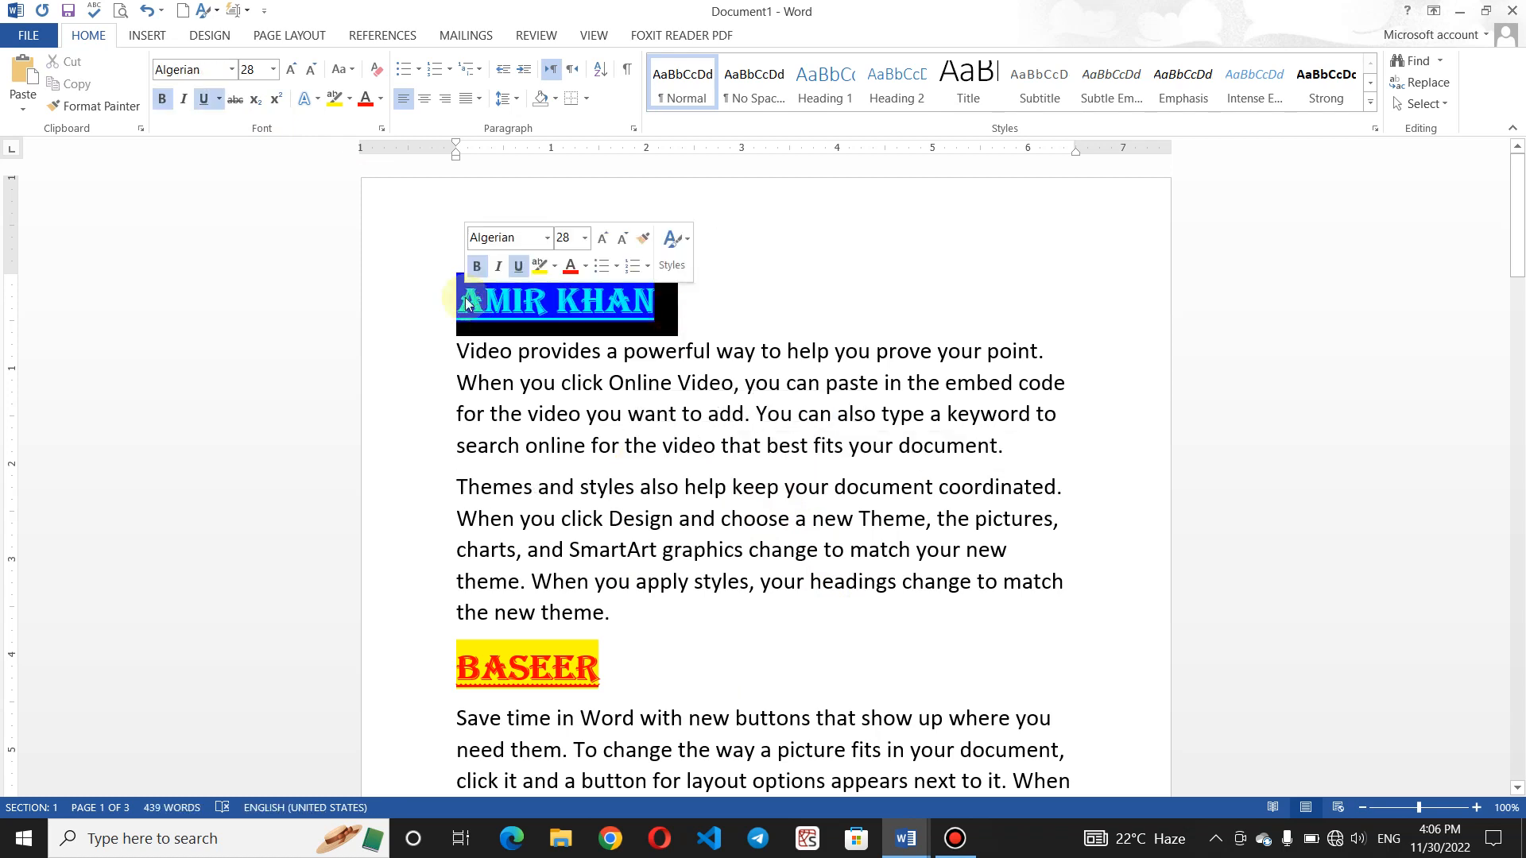
click(96, 106)
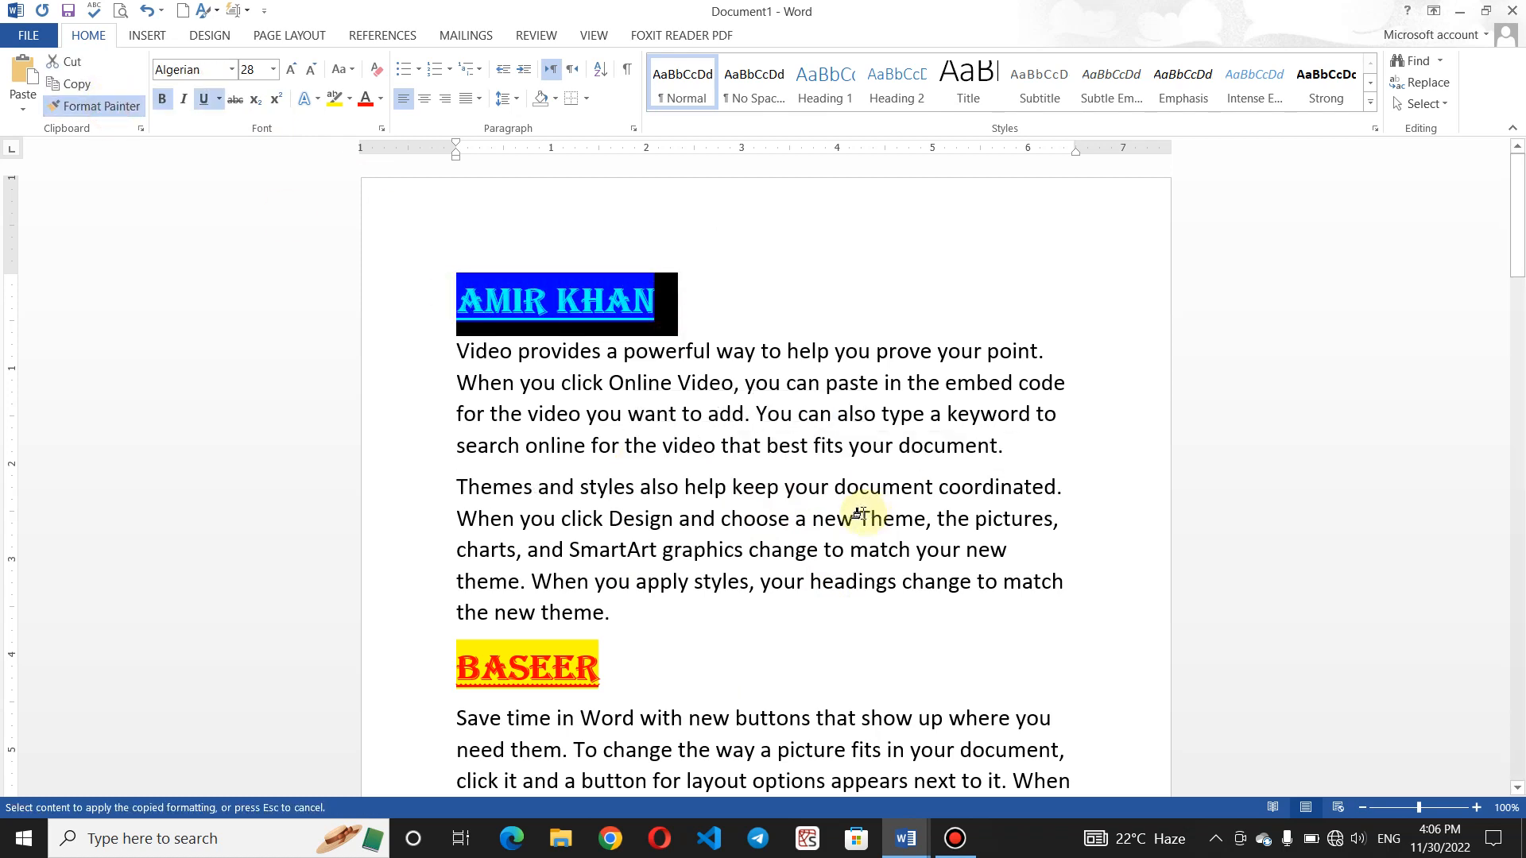
drag(859, 513, 722, 518)
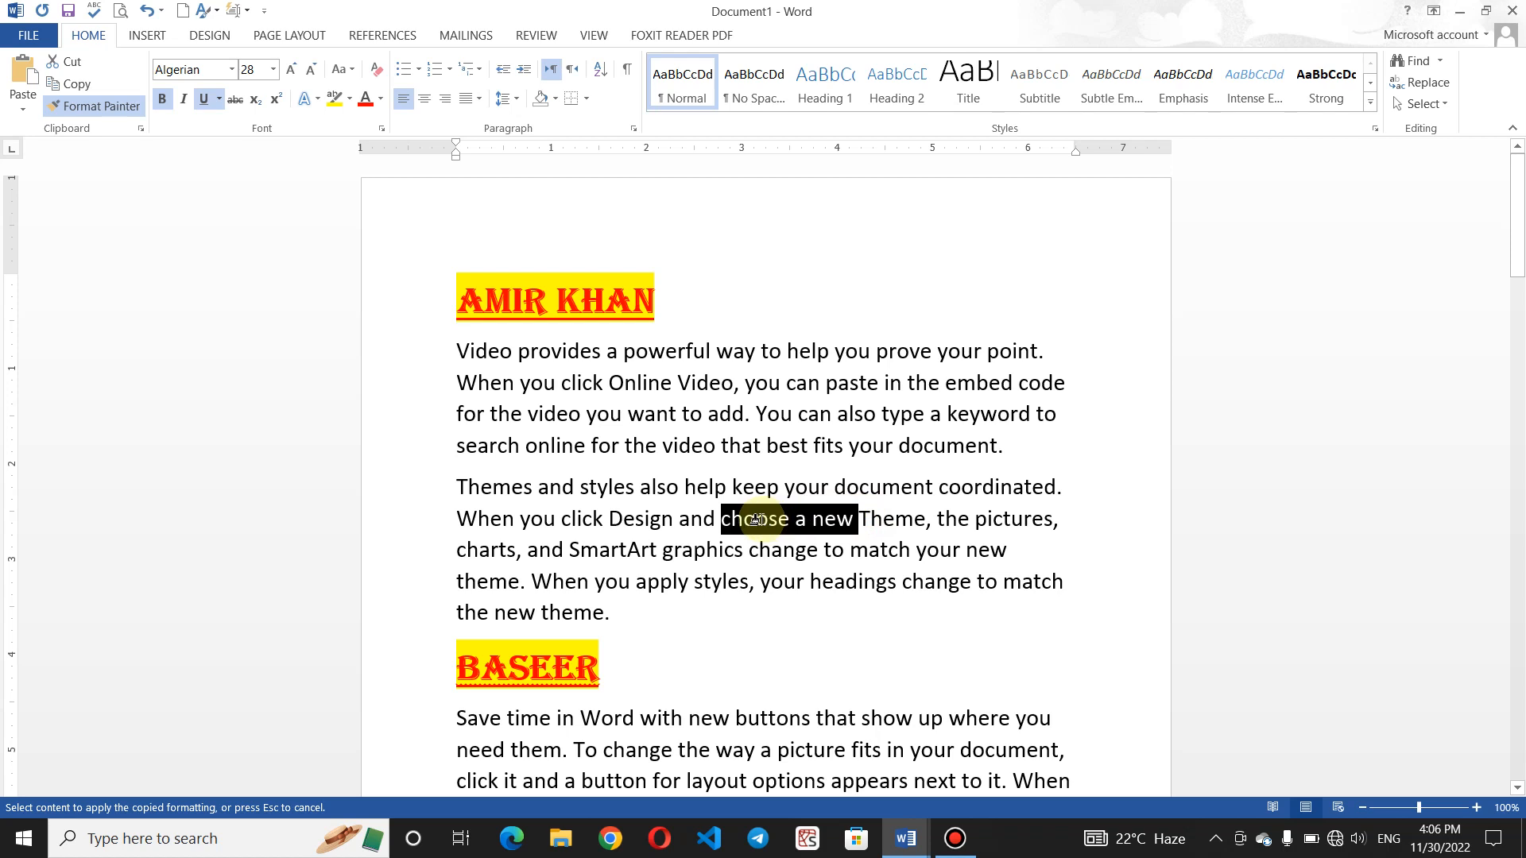
click(672, 467)
click(695, 307)
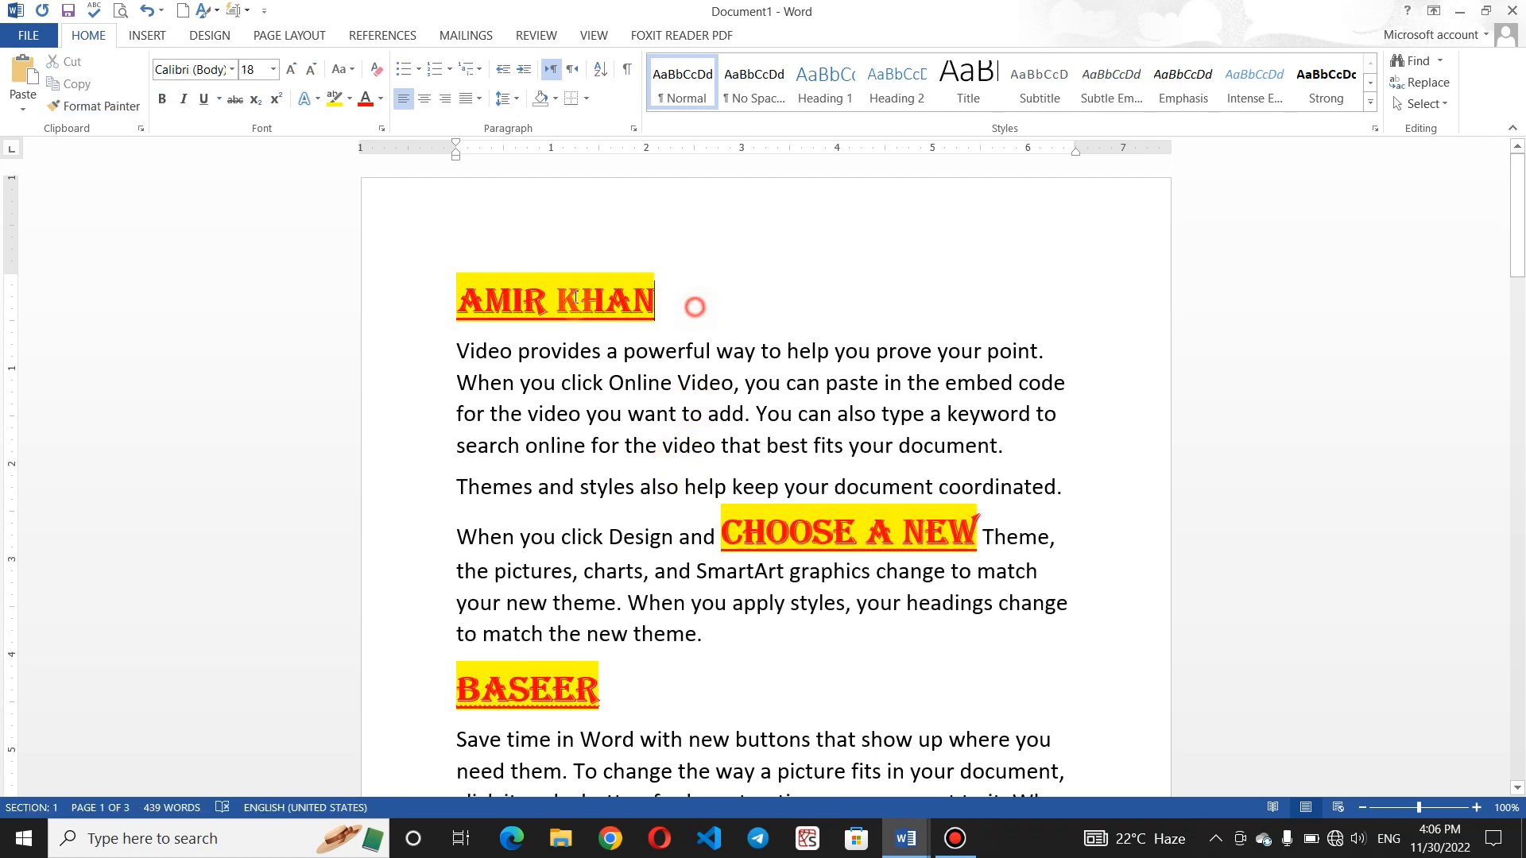
double_click(576, 299)
click(127, 106)
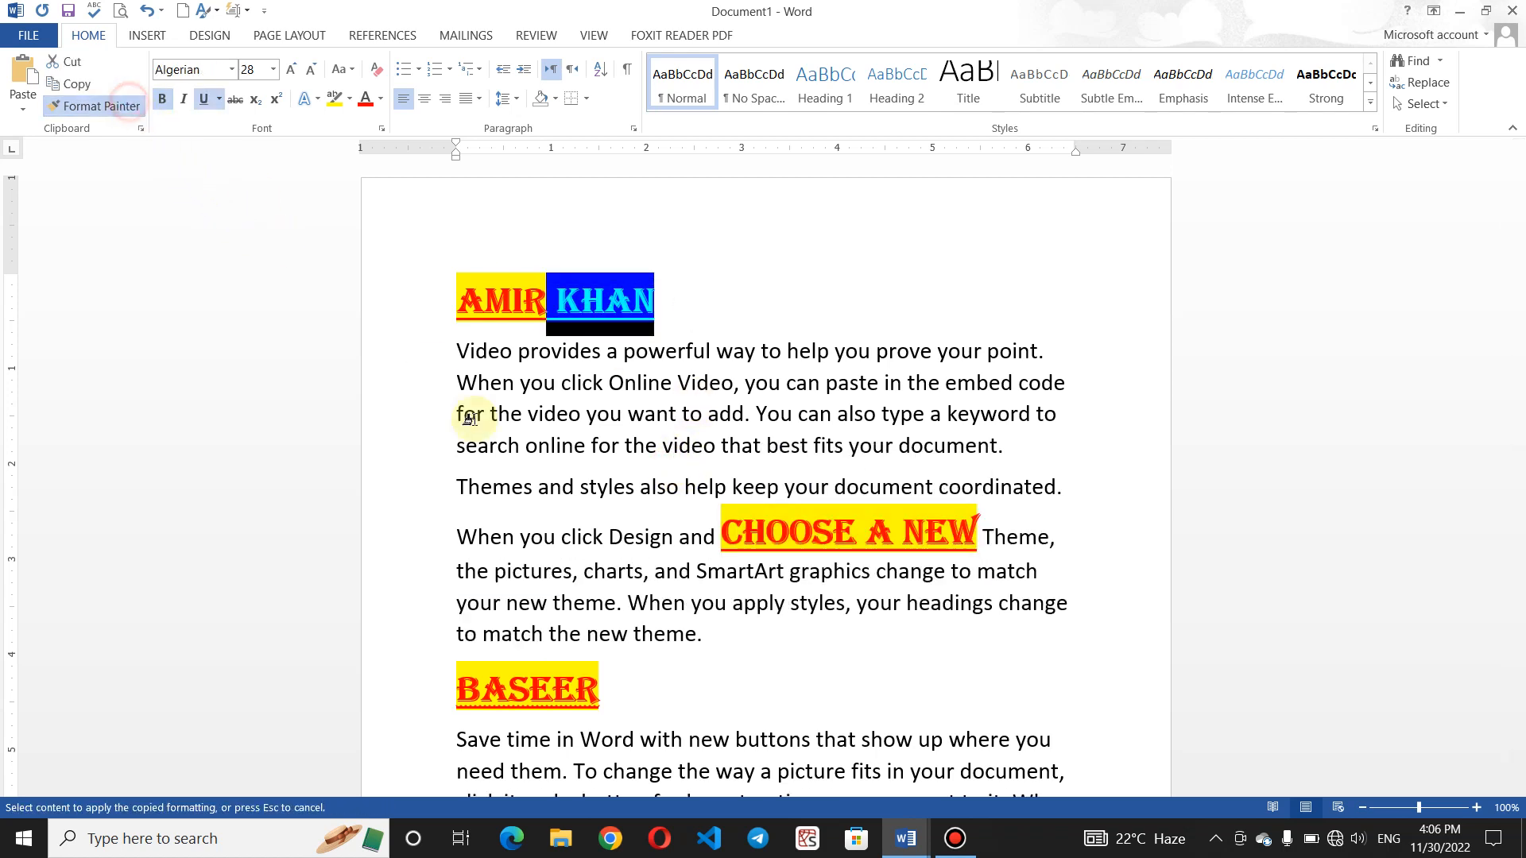
click(556, 415)
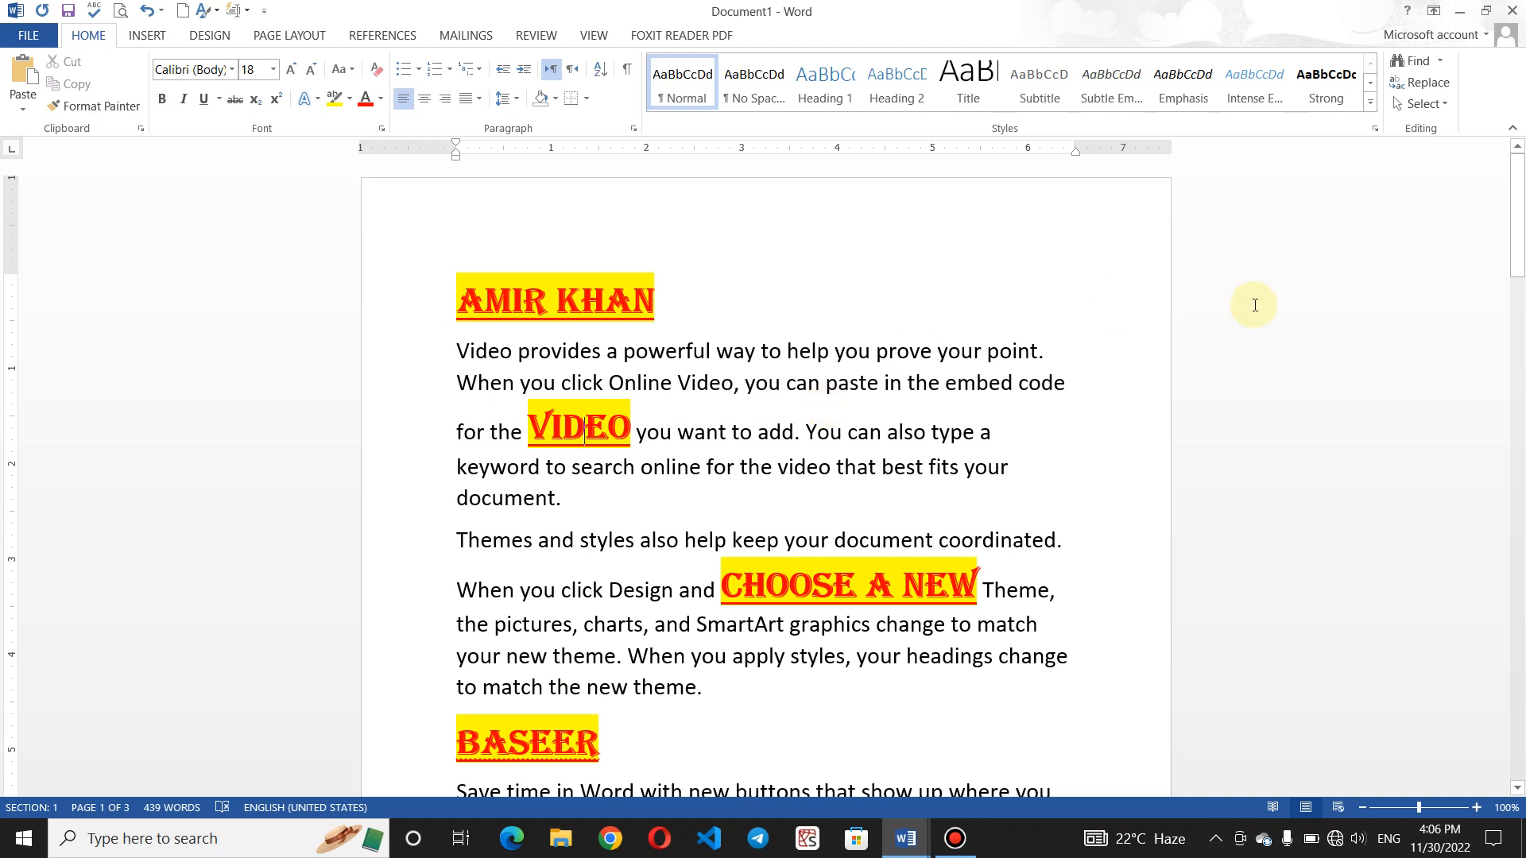
click(670, 310)
click(426, 280)
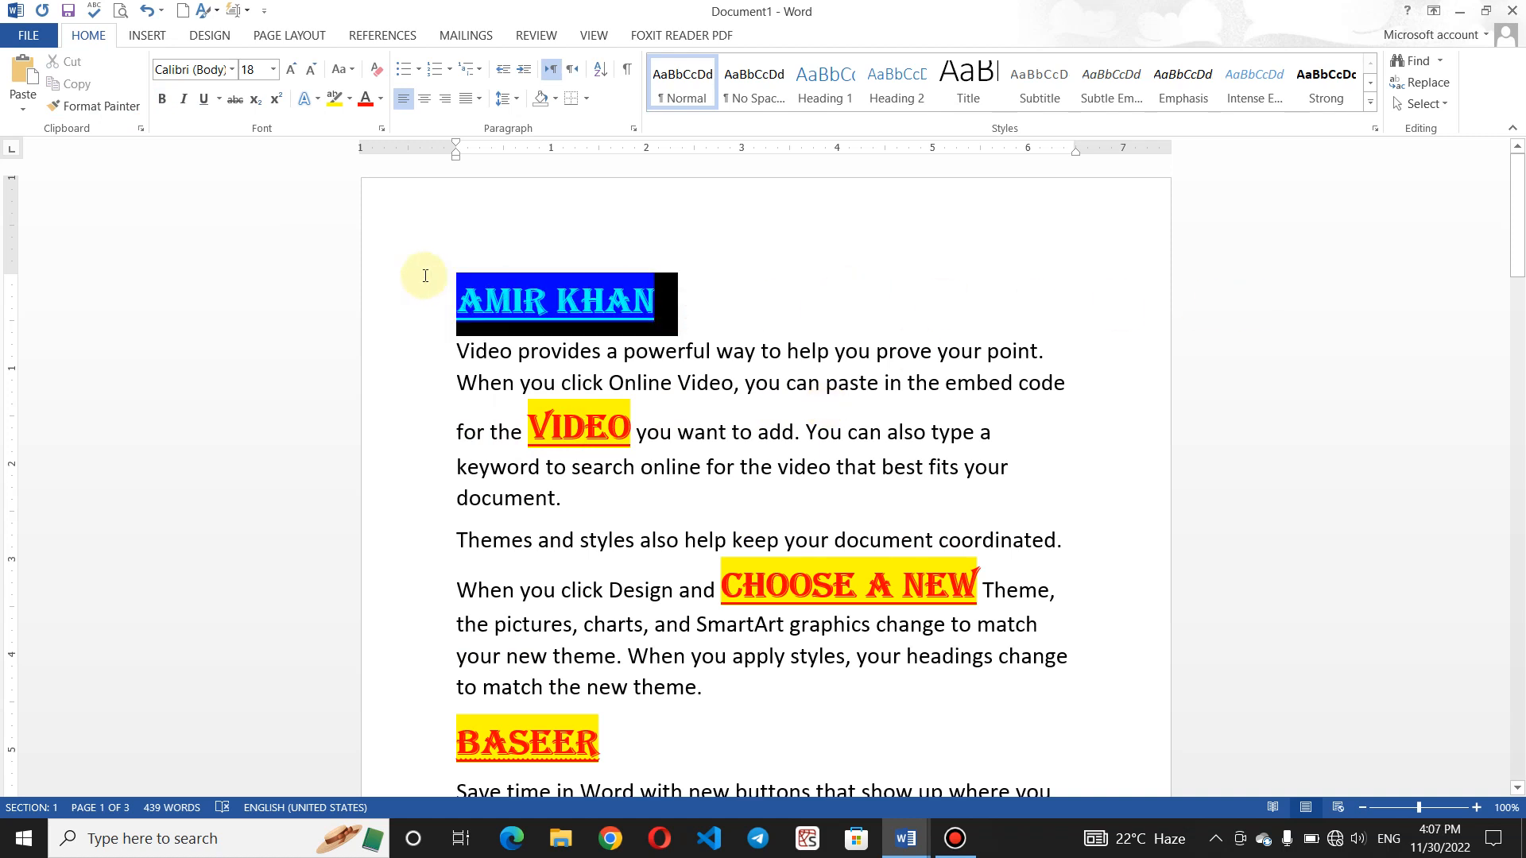
click(102, 106)
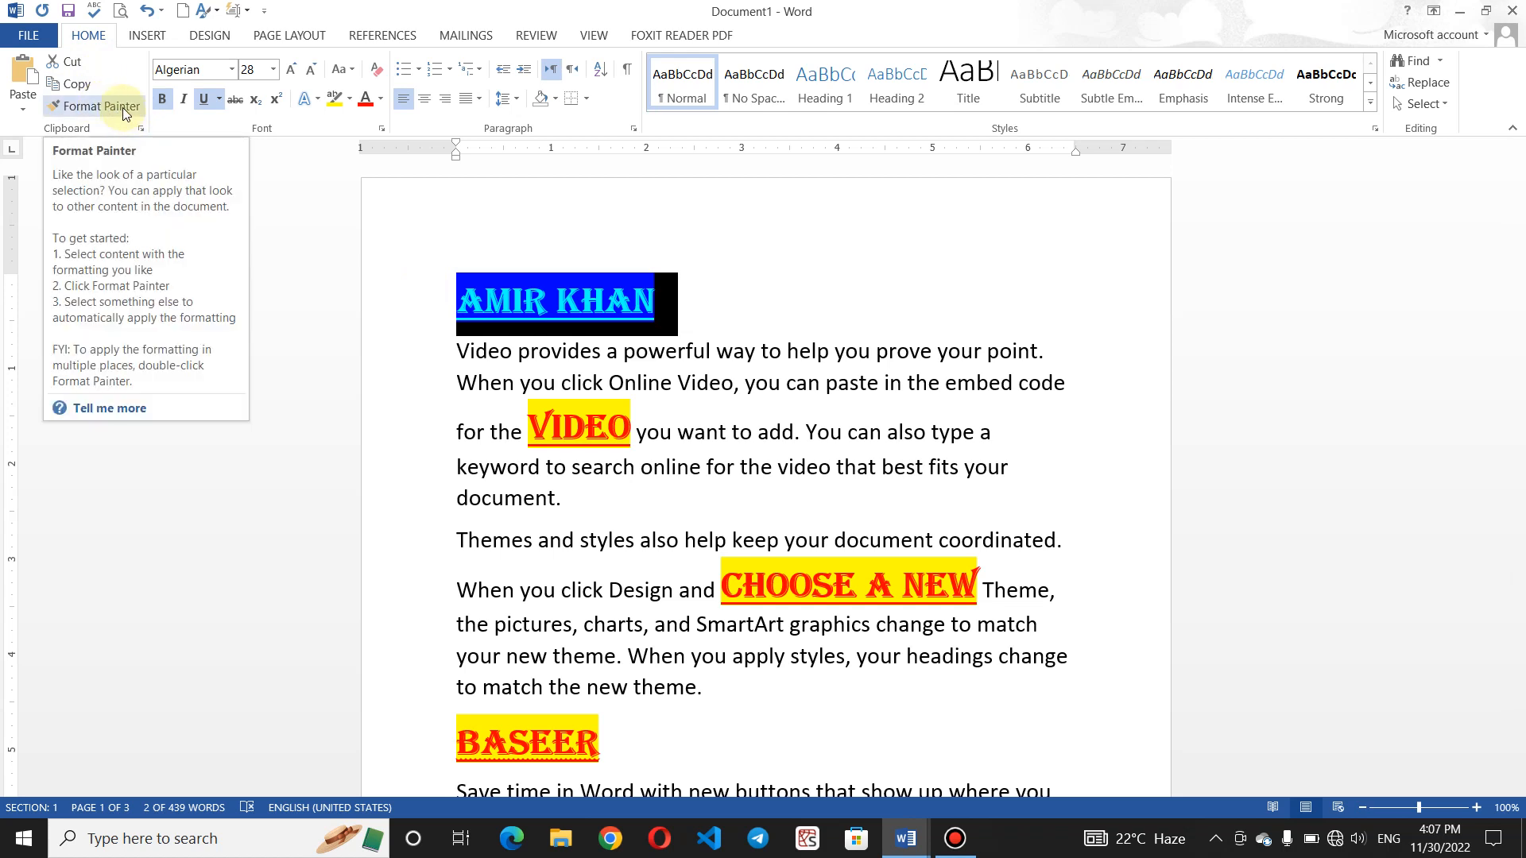
- Reselect the top heading and lock Format Painter on for repeated painting
click(123, 114)
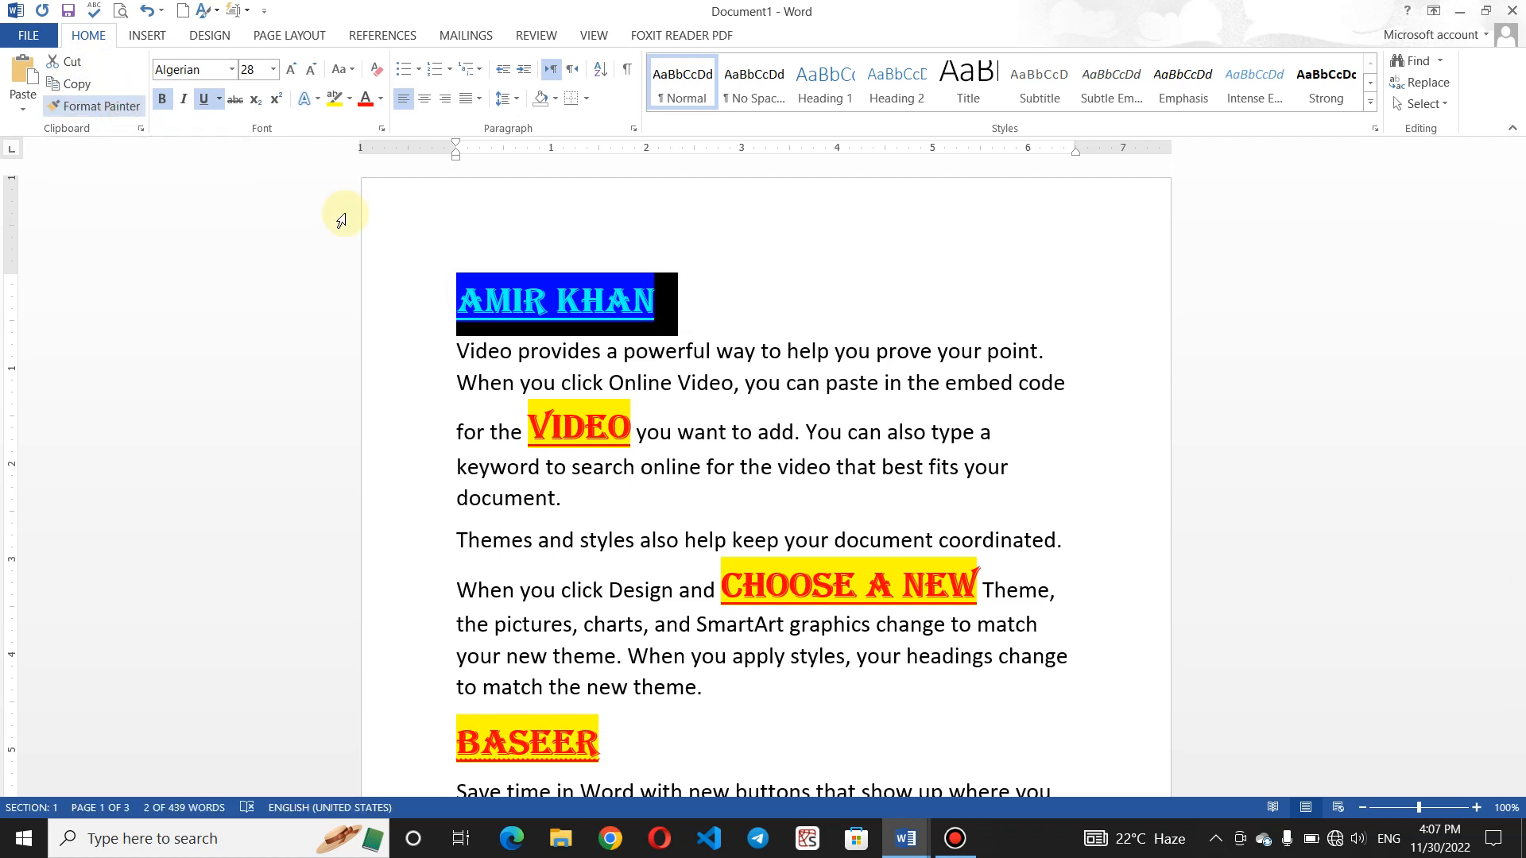
key(Escape)
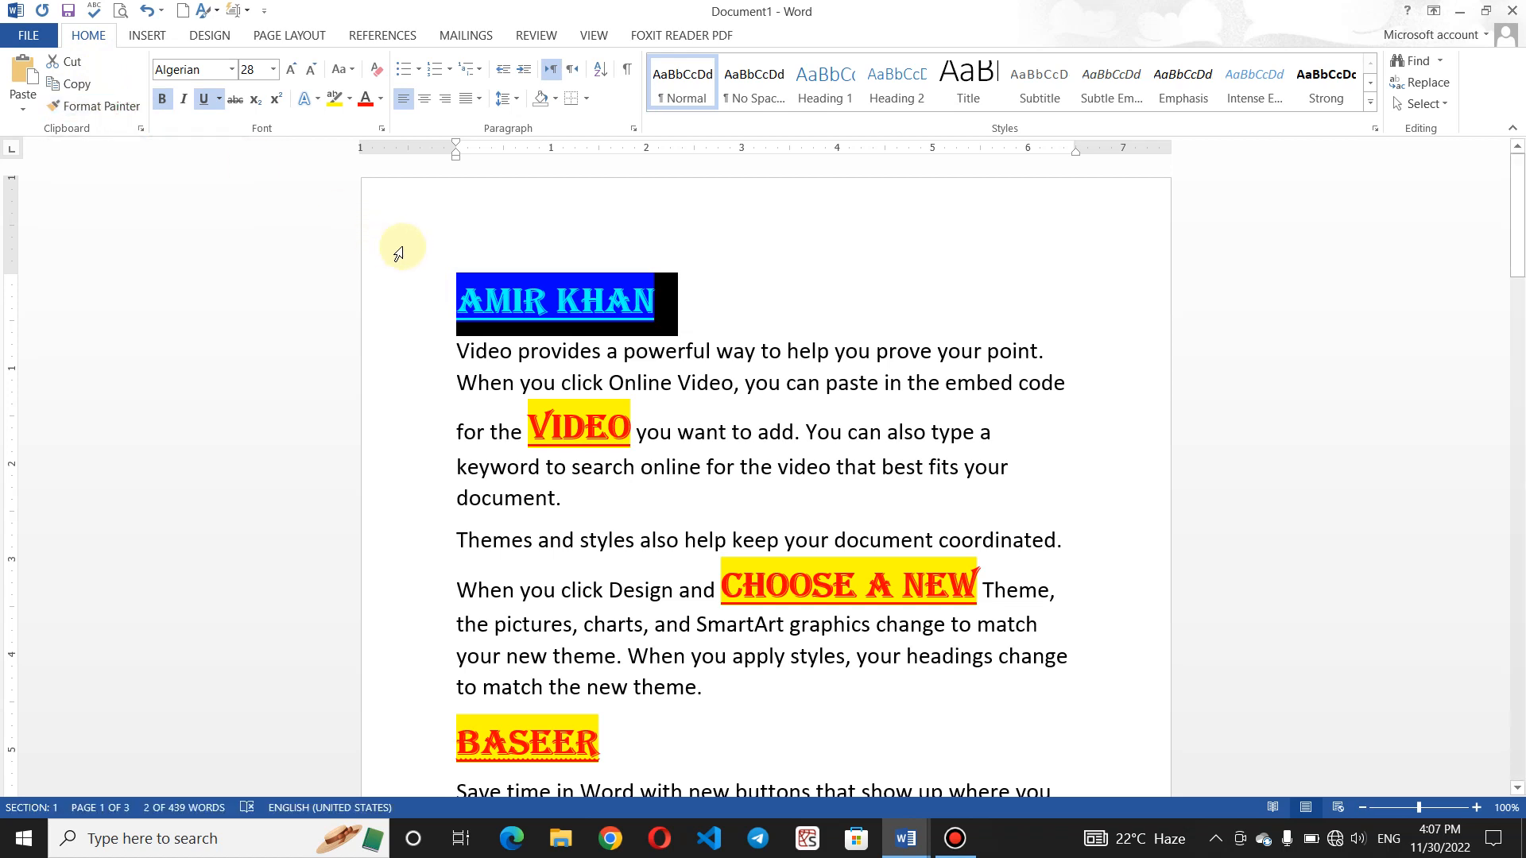
click(690, 302)
triple_click(654, 310)
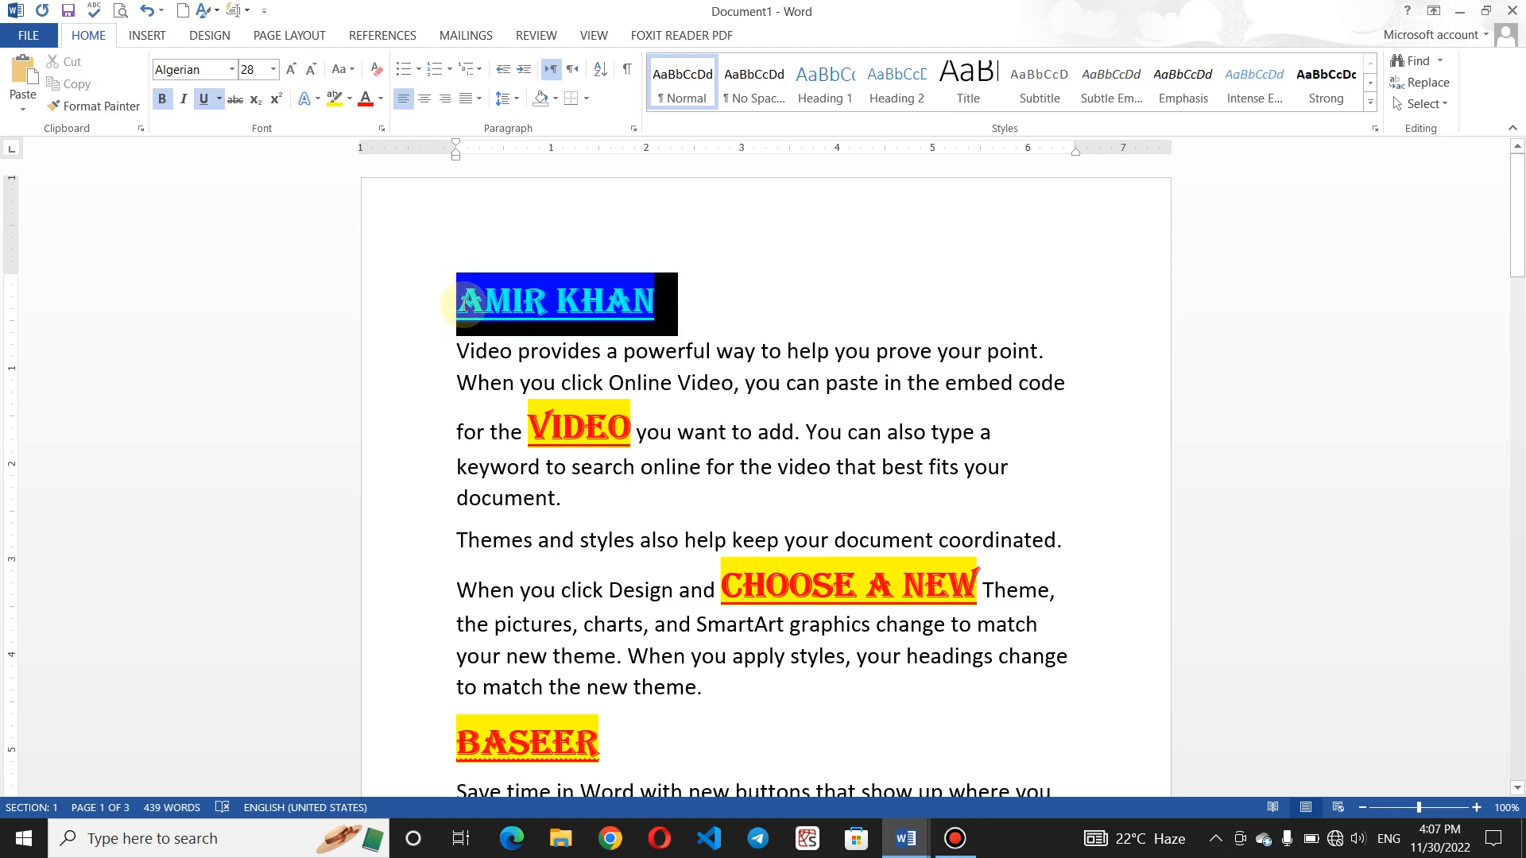
click(111, 107)
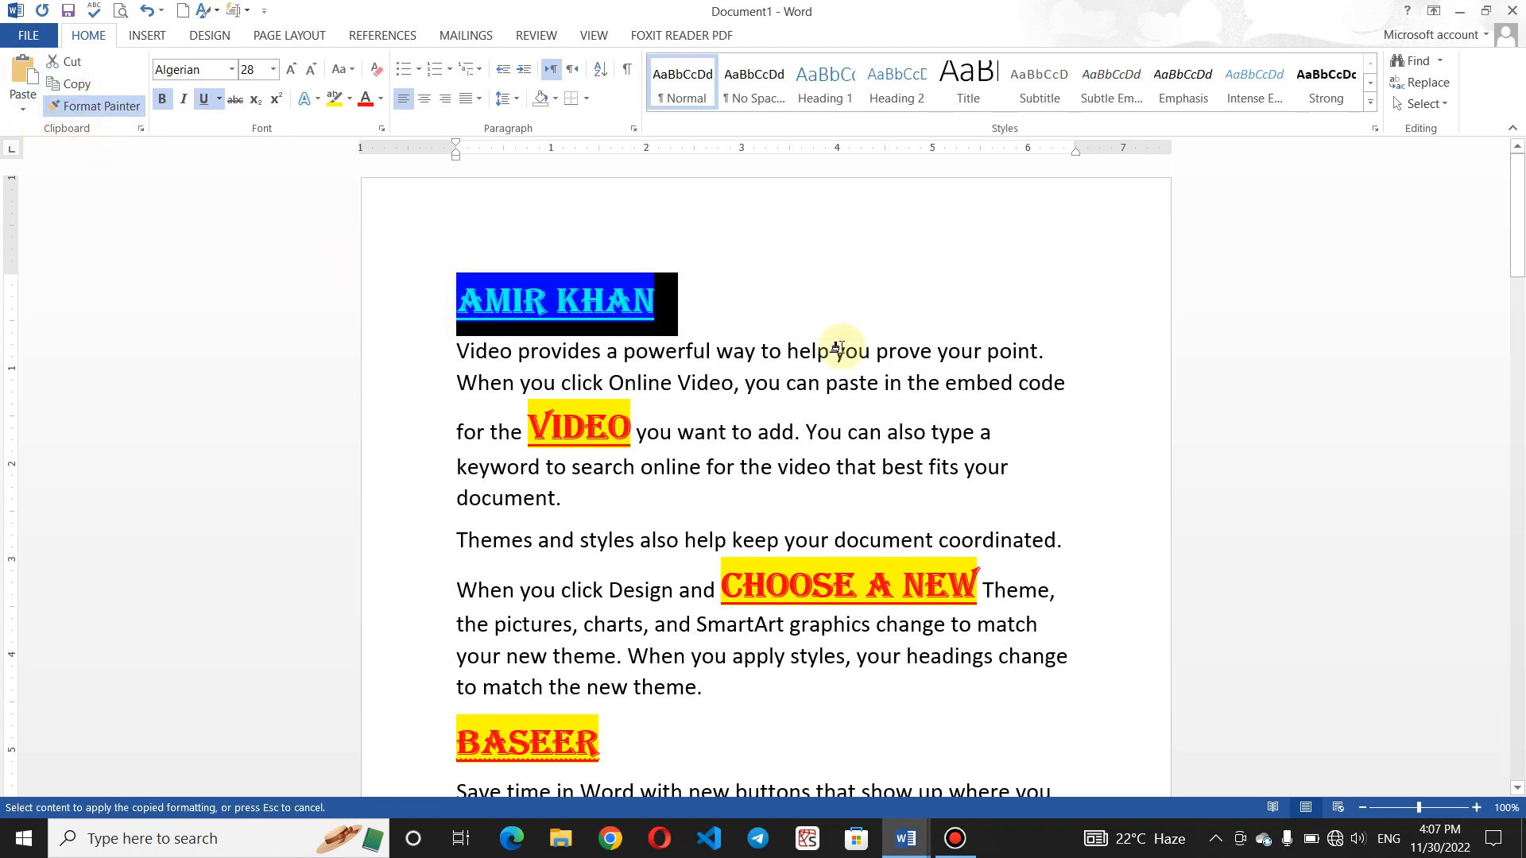
- Paint the heading style onto the second name, MS WORD and 'plus sign.'
drag(1519, 218, 1518, 340)
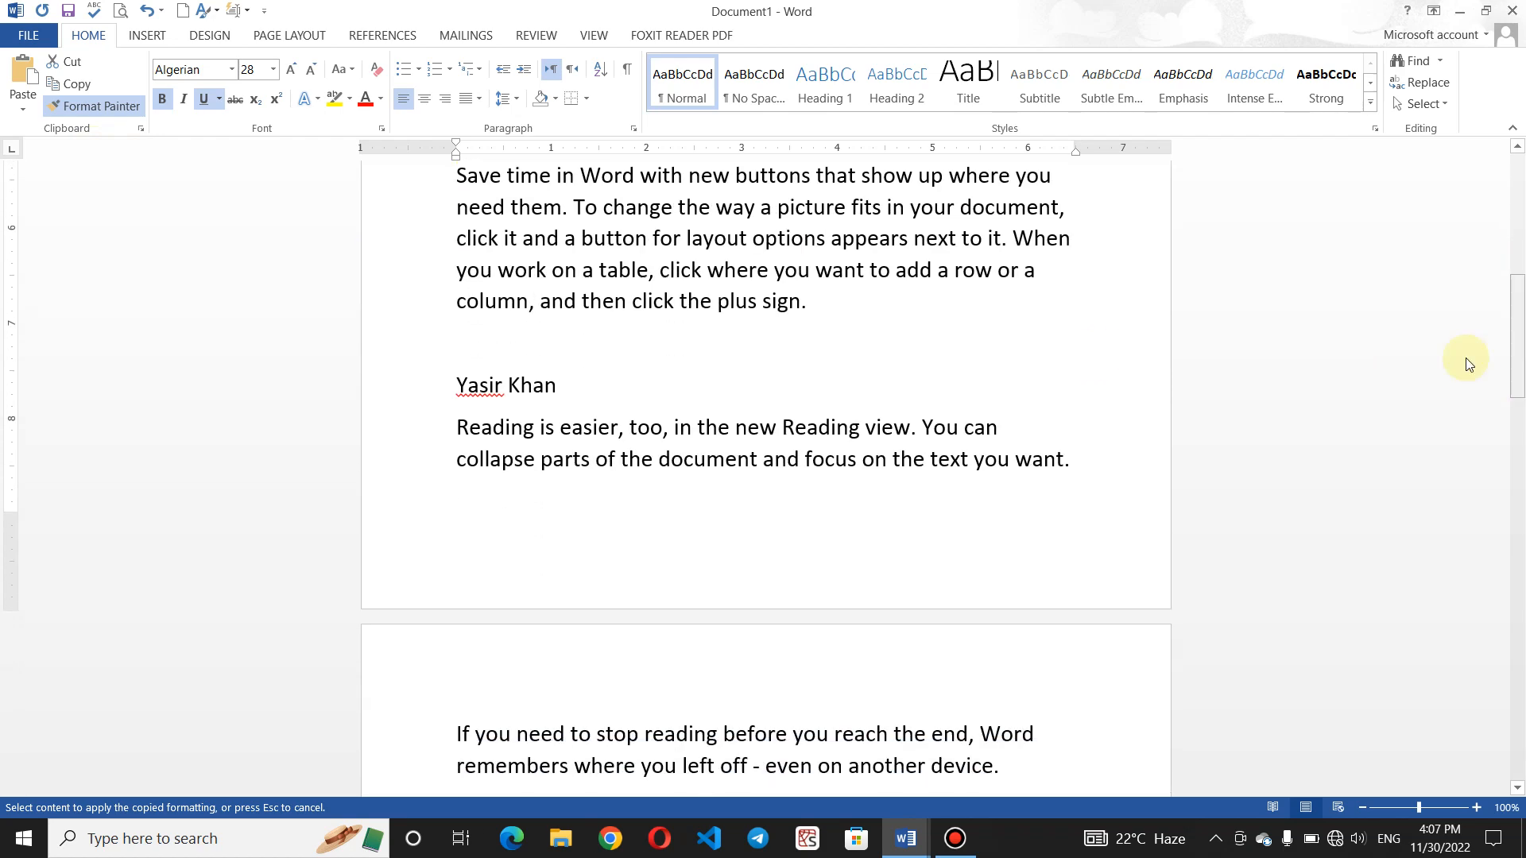
drag(563, 382, 456, 383)
drag(1519, 336, 1519, 504)
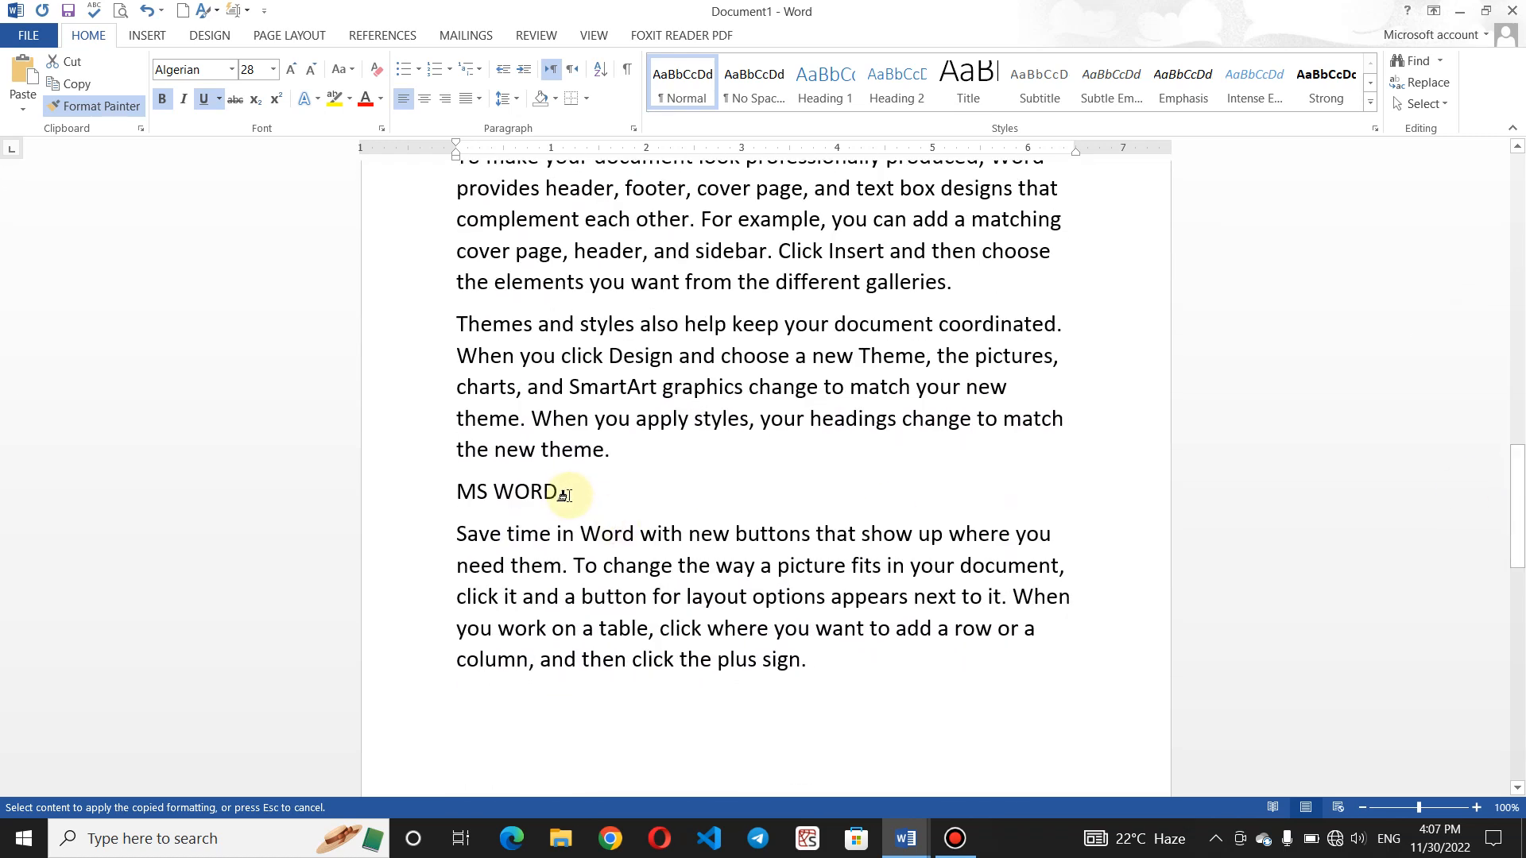
drag(508, 491, 456, 492)
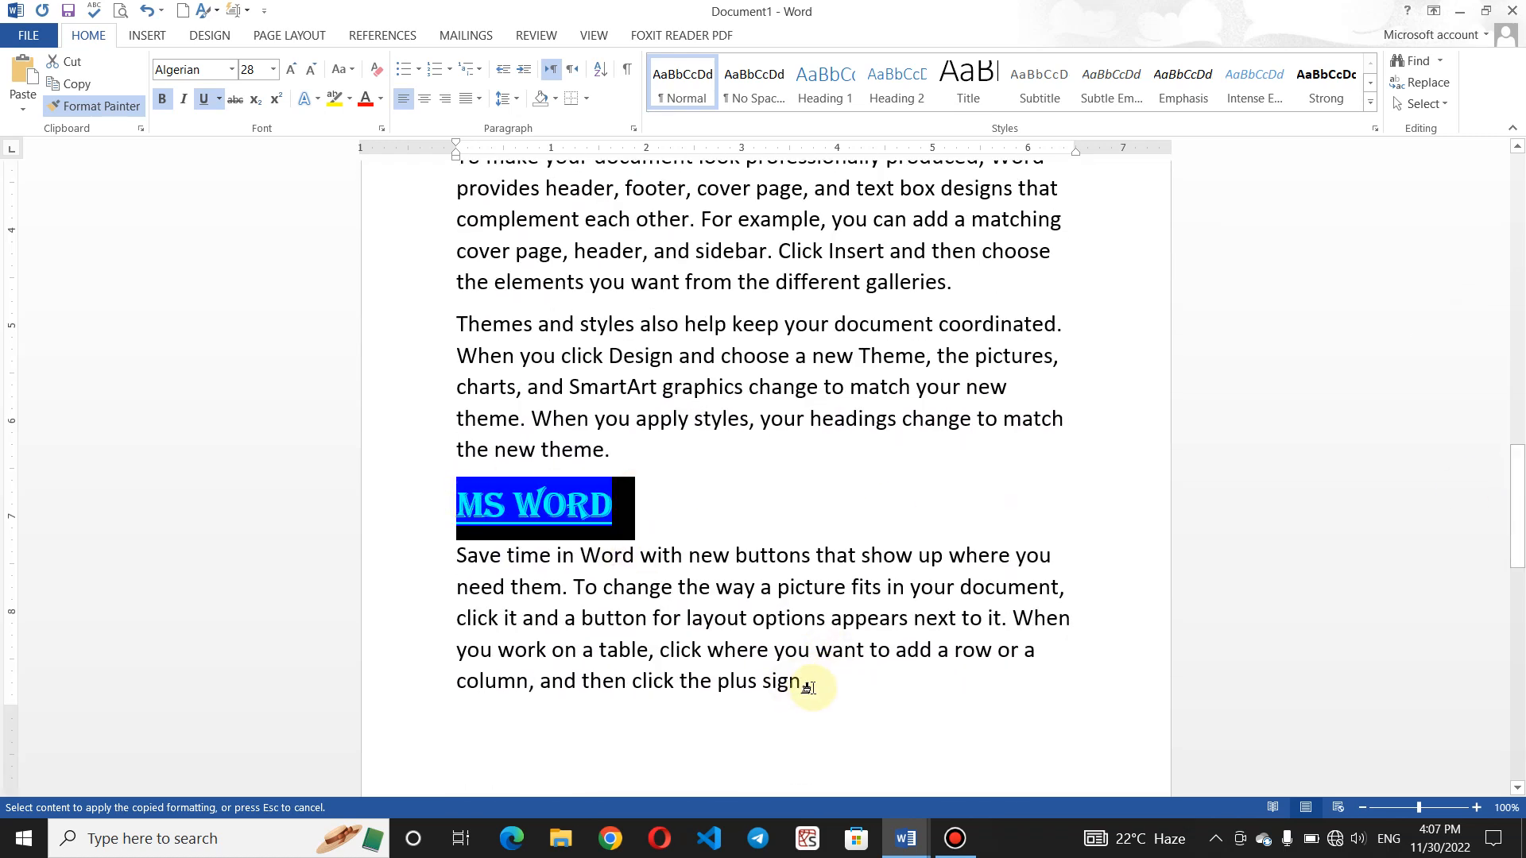
drag(813, 688, 721, 689)
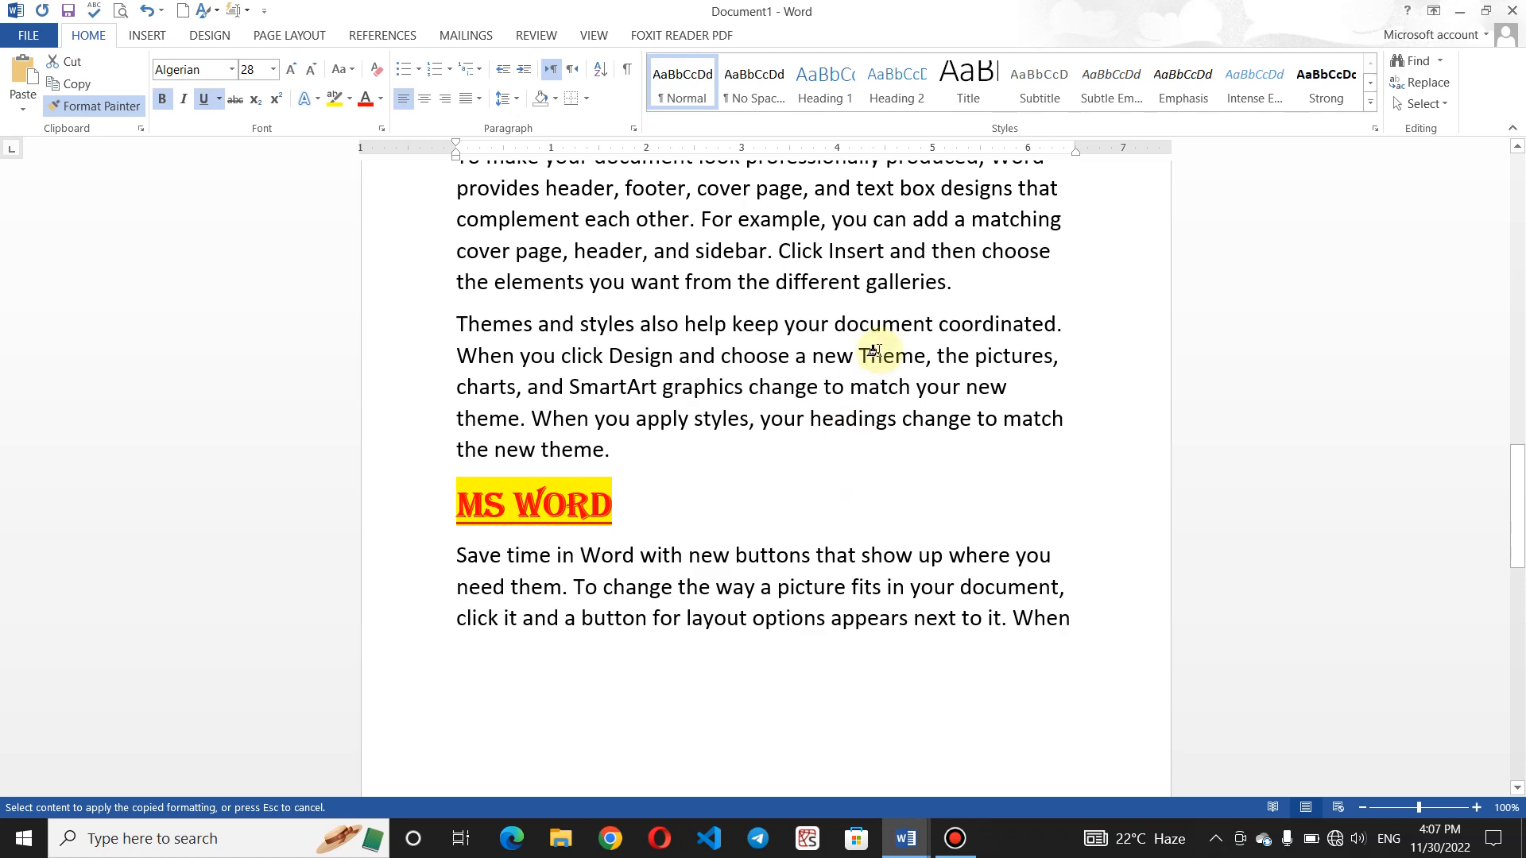
drag(1518, 465, 1518, 609)
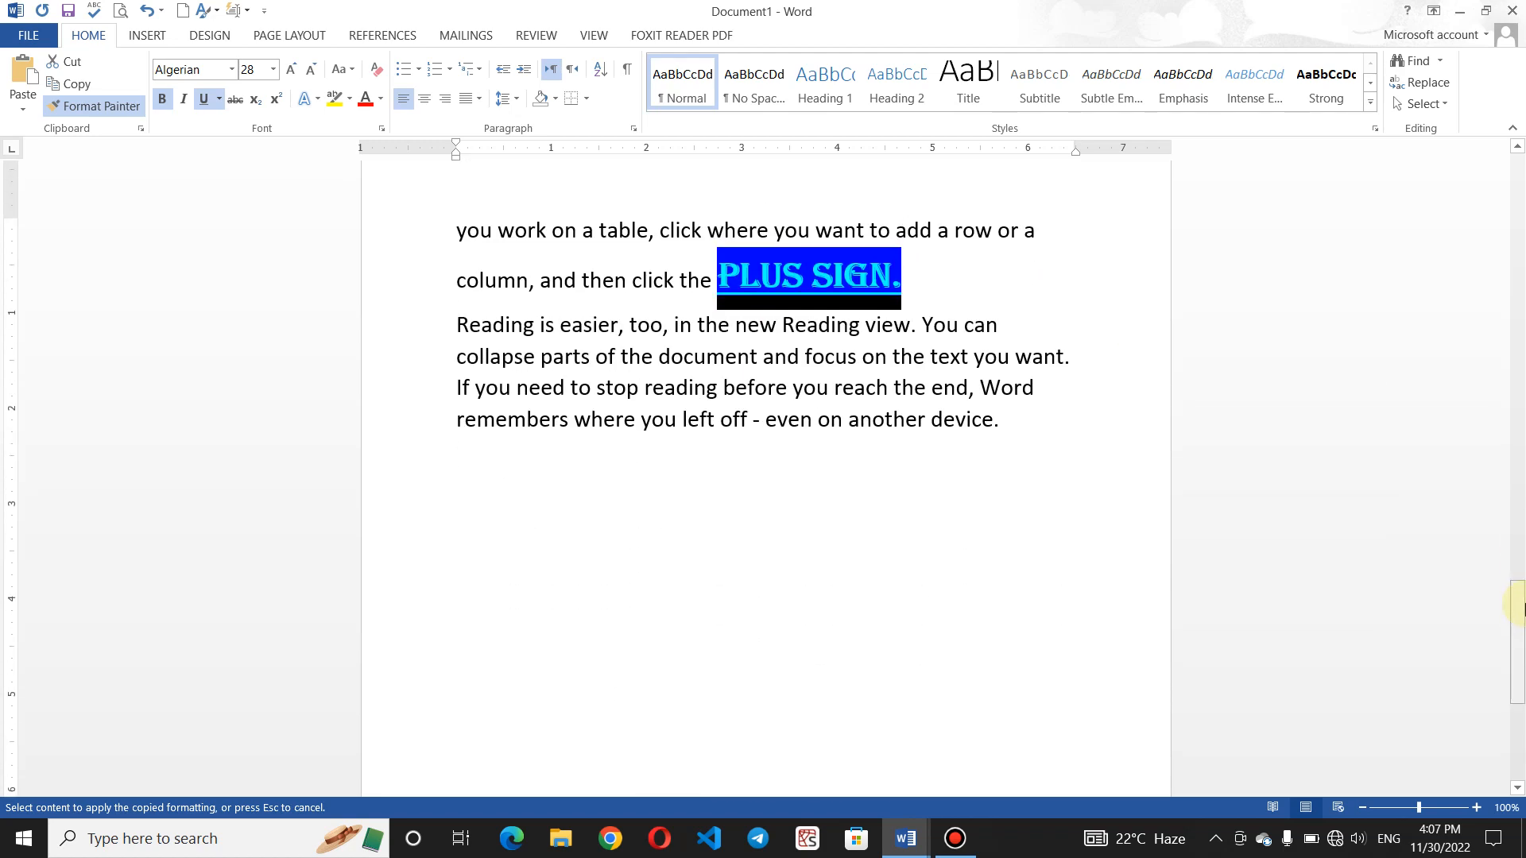
- Paint it onto 'stop reading before', 'Reading', 'column,', 'sidebar.' and 'document'
drag(787, 391, 596, 394)
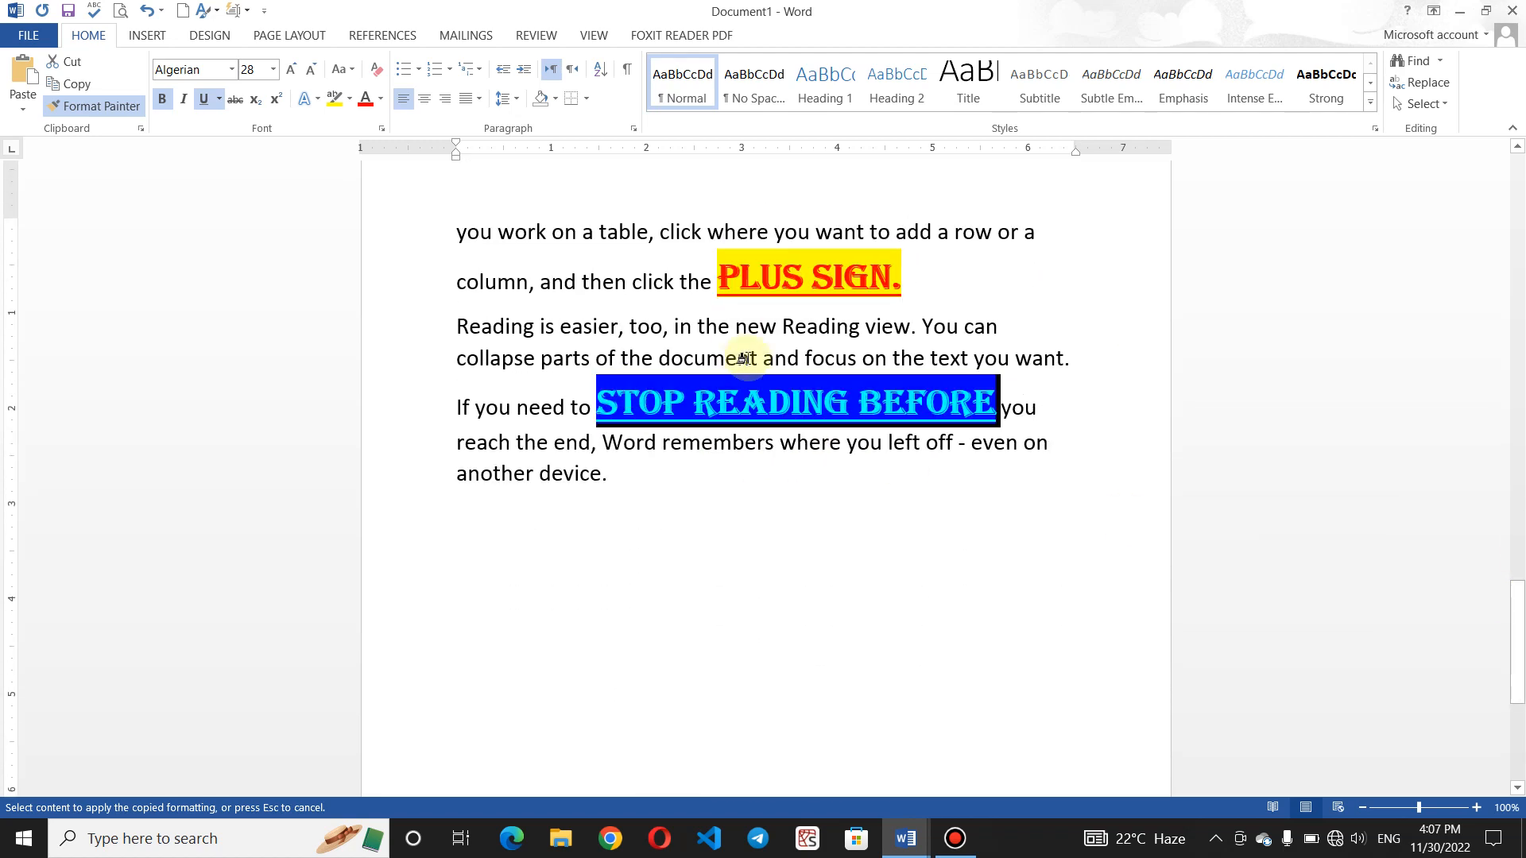
drag(521, 326, 422, 326)
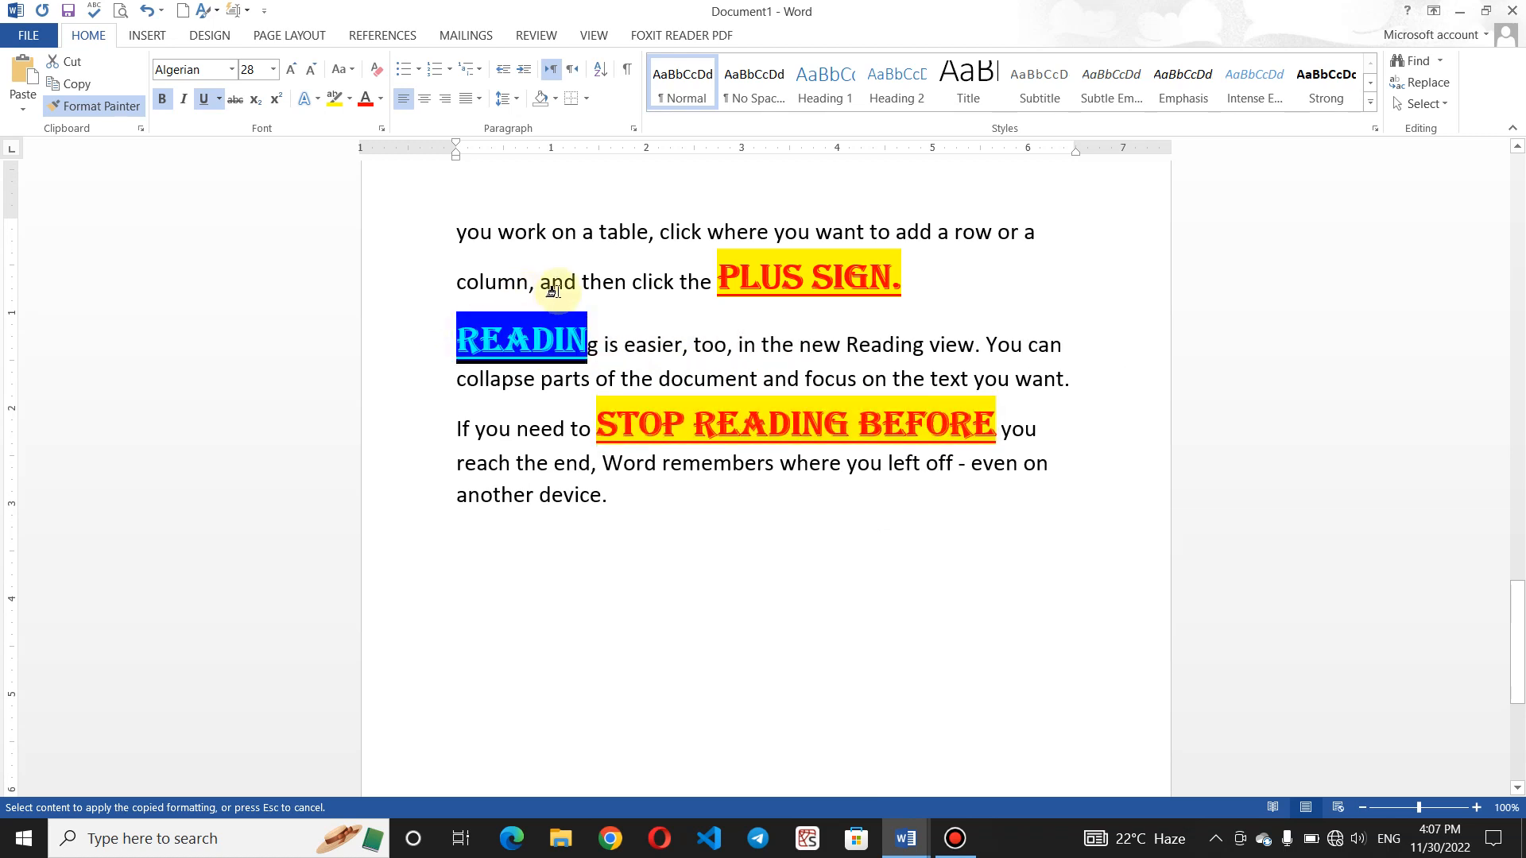
drag(534, 275, 458, 280)
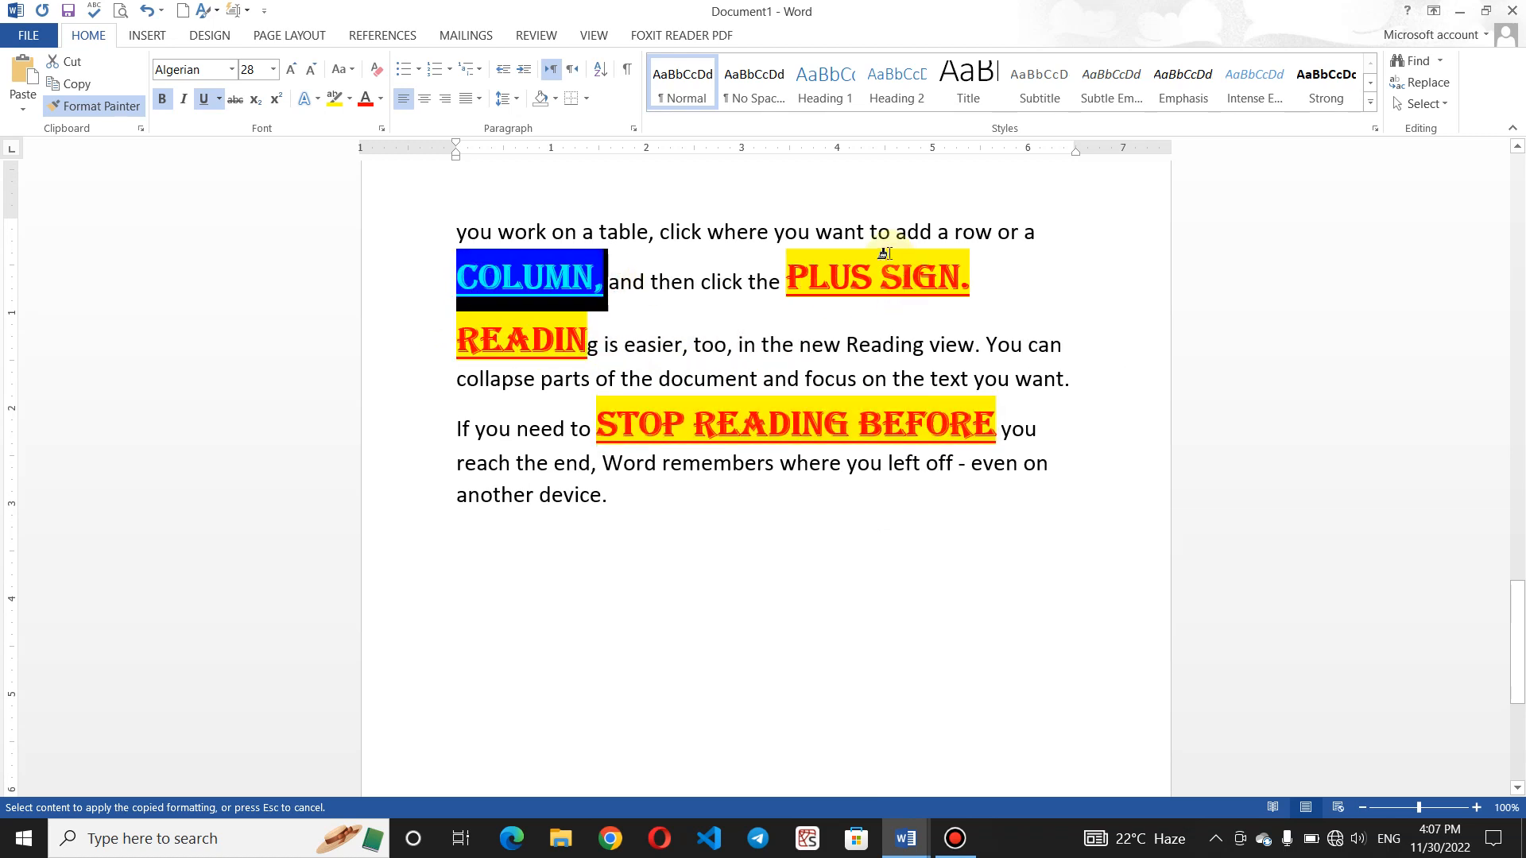
drag(745, 232, 726, 232)
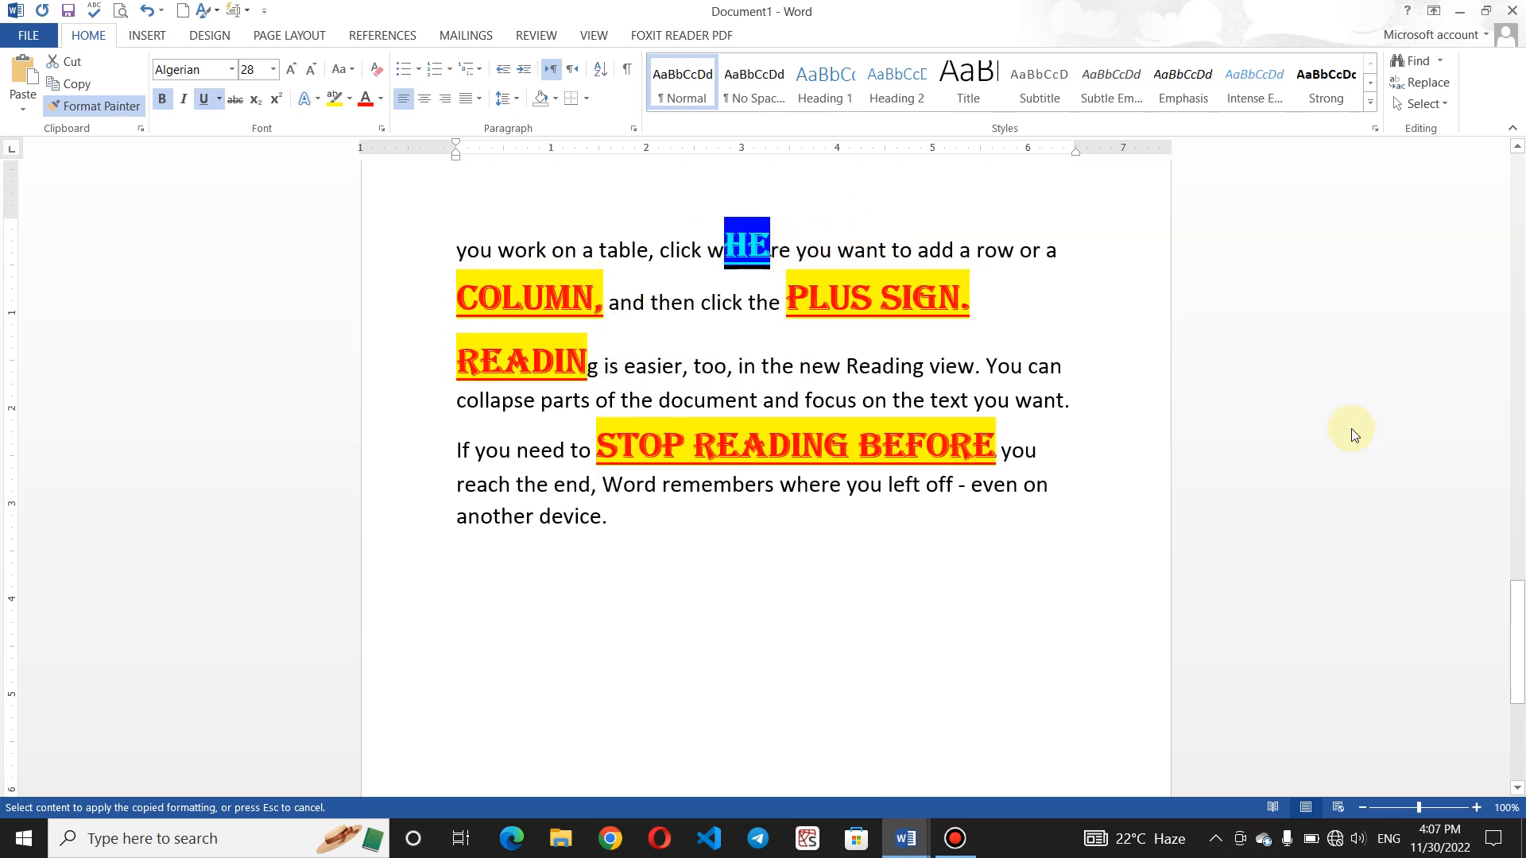
drag(1518, 612, 1522, 466)
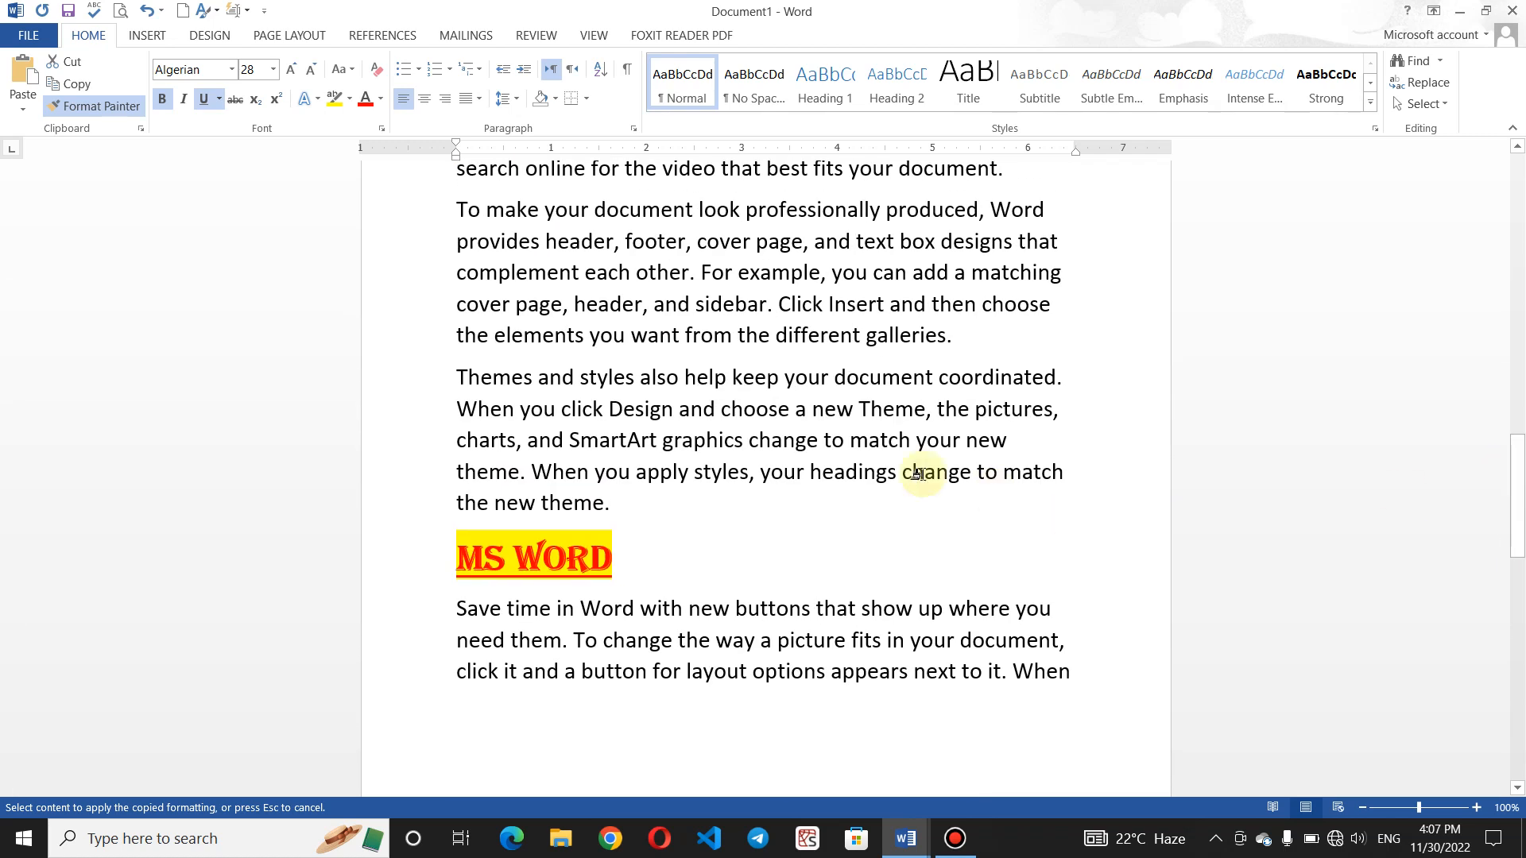
drag(767, 304, 697, 304)
drag(697, 209, 595, 204)
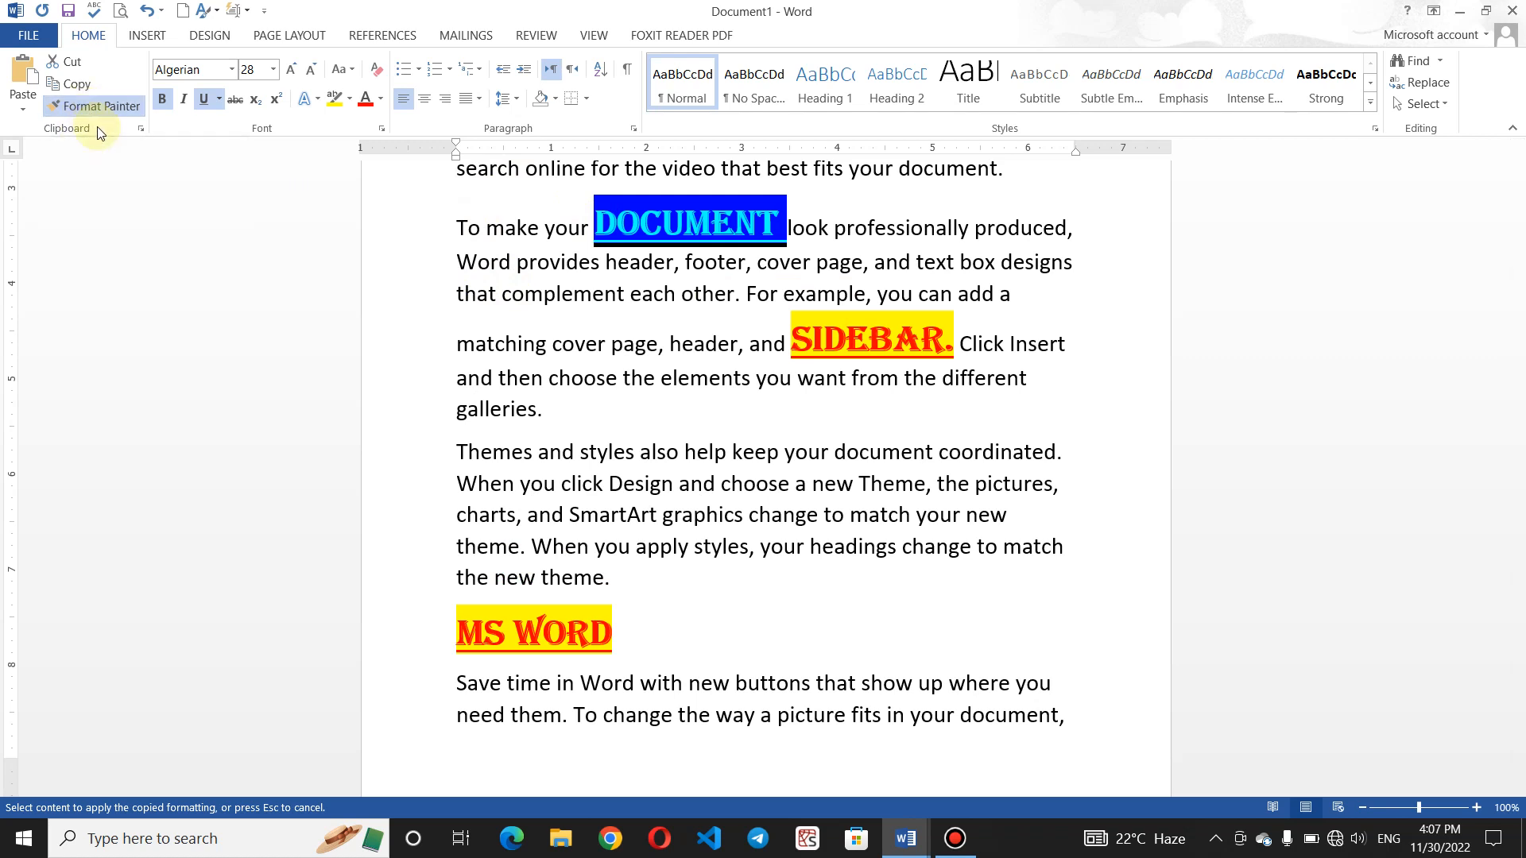
- Turn off Format Painter and select a few words to check their formatting
key(Escape)
double_click(504, 344)
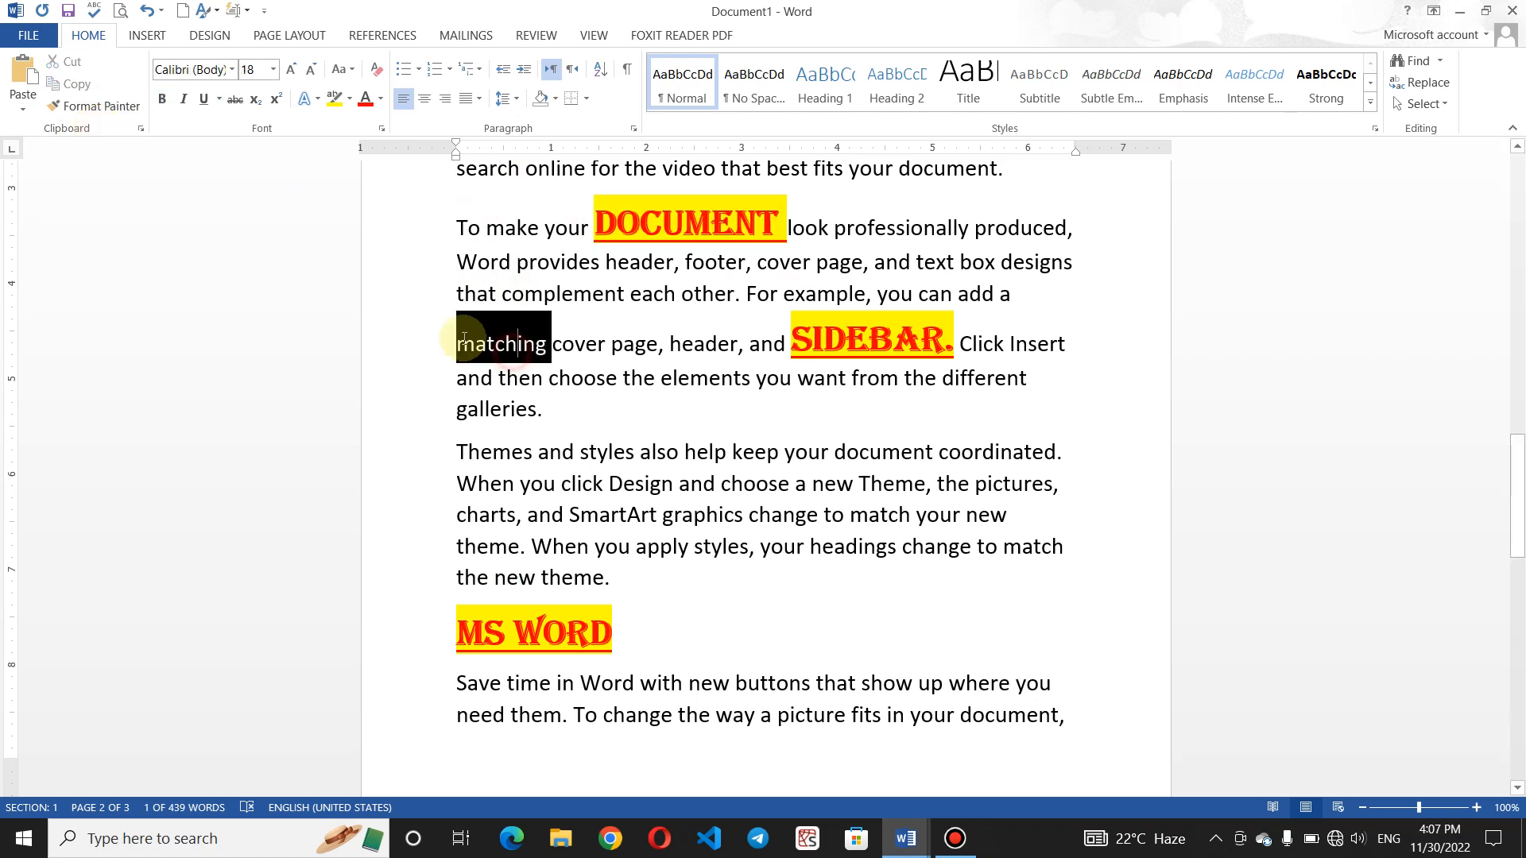
click(628, 445)
drag(628, 446, 572, 444)
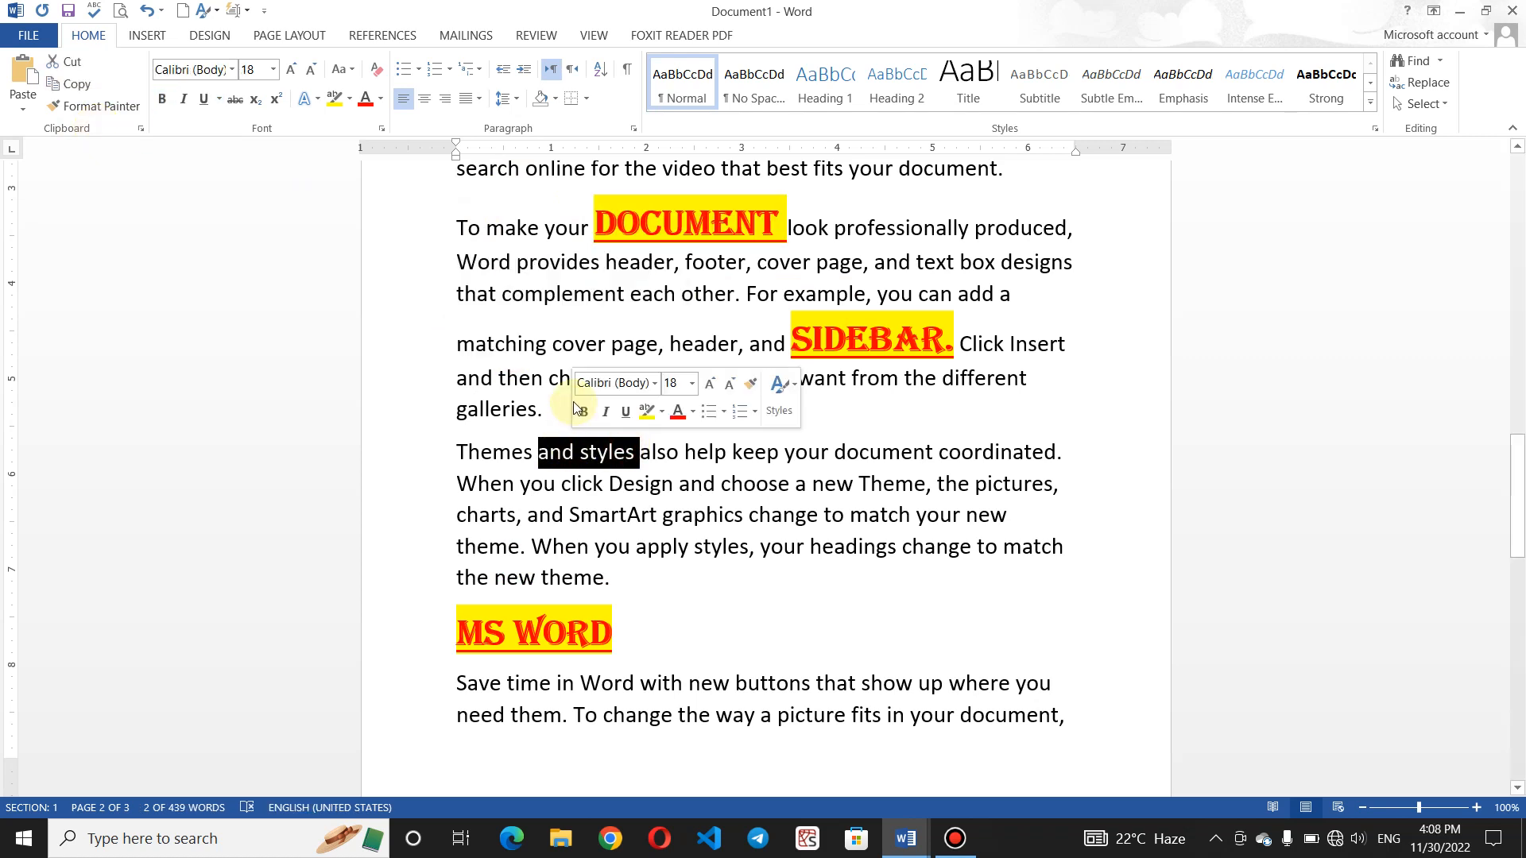
click(532, 337)
double_click(533, 337)
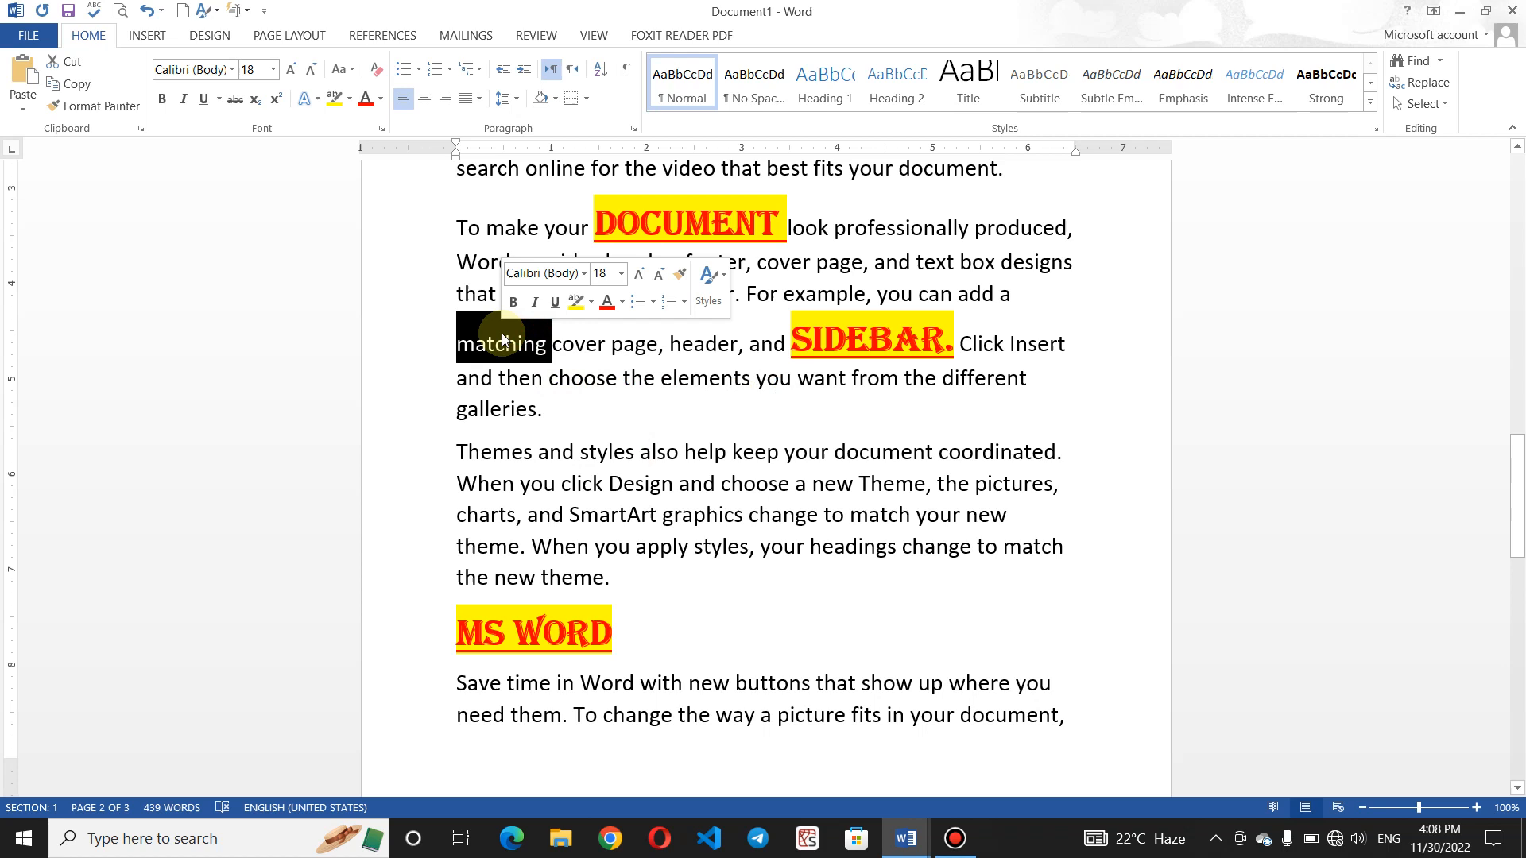
click(602, 407)
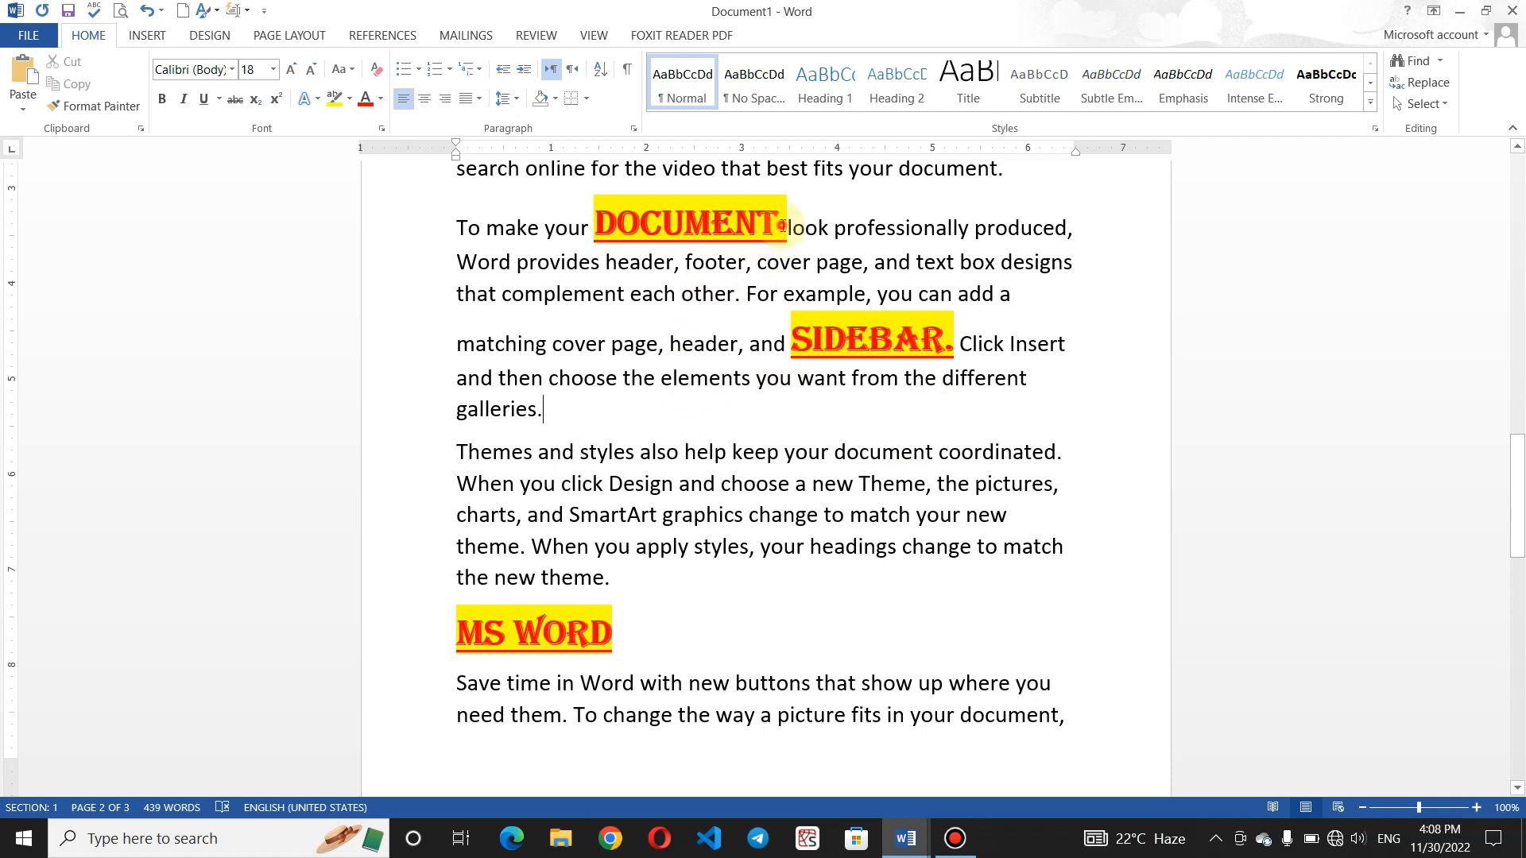
- Select DOCUMENT a few times to inspect its red Algerian yellow-highlight style
drag(783, 225, 589, 216)
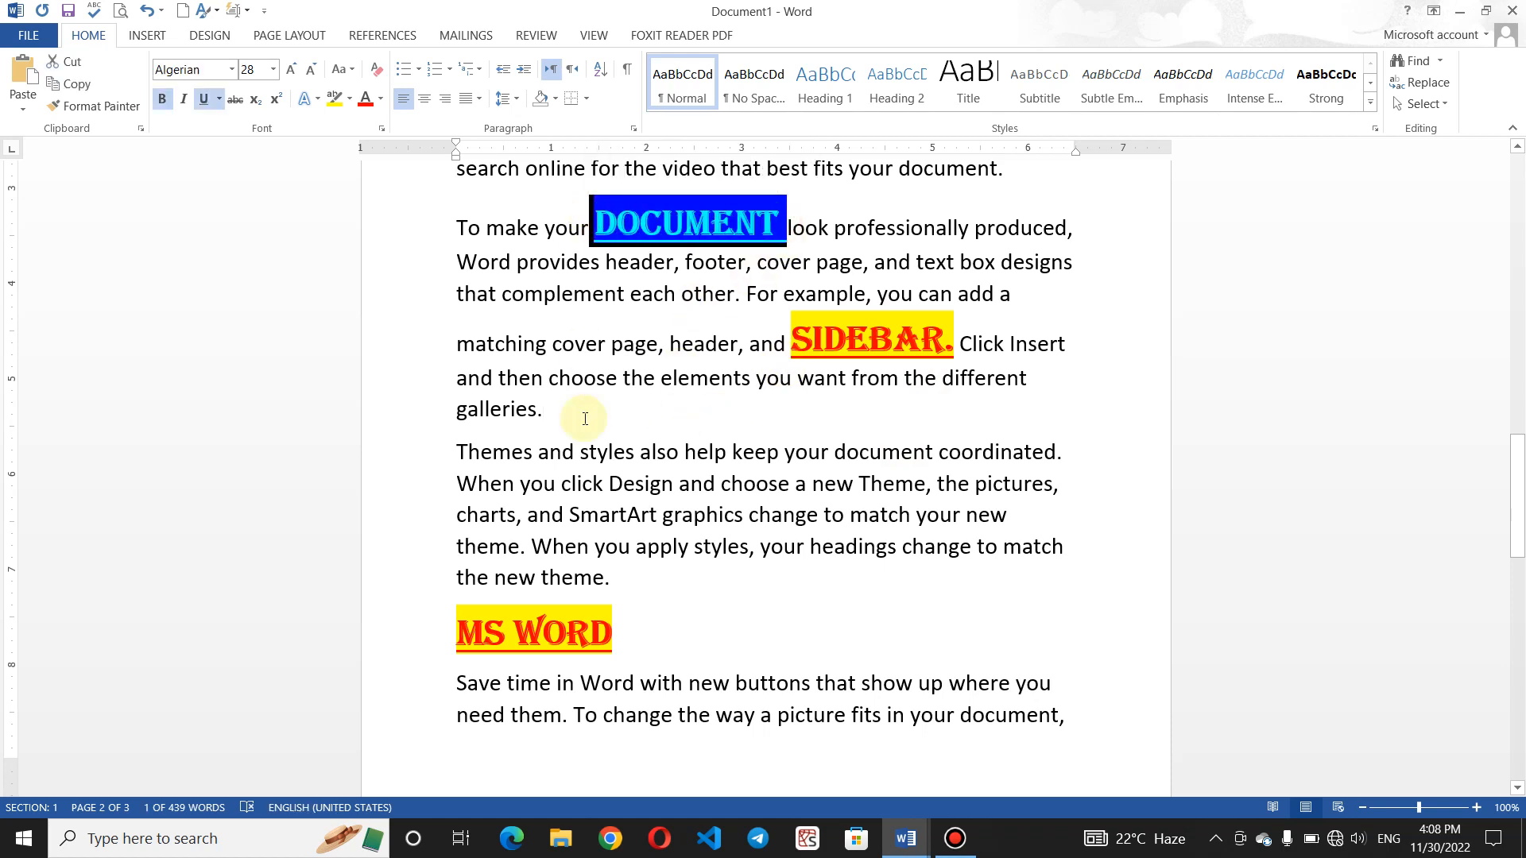
click(574, 450)
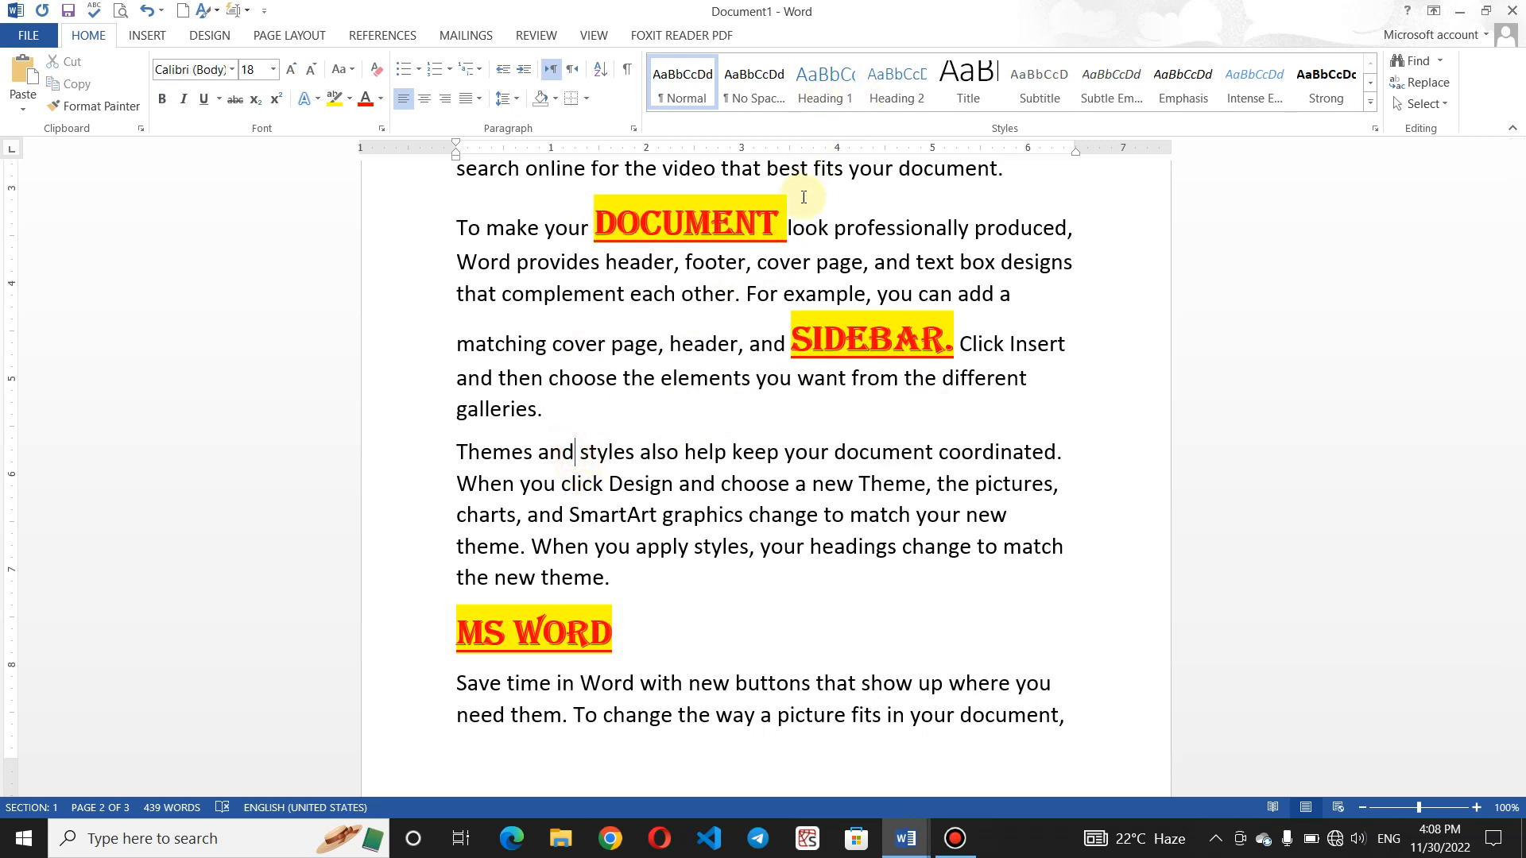
drag(786, 222, 595, 223)
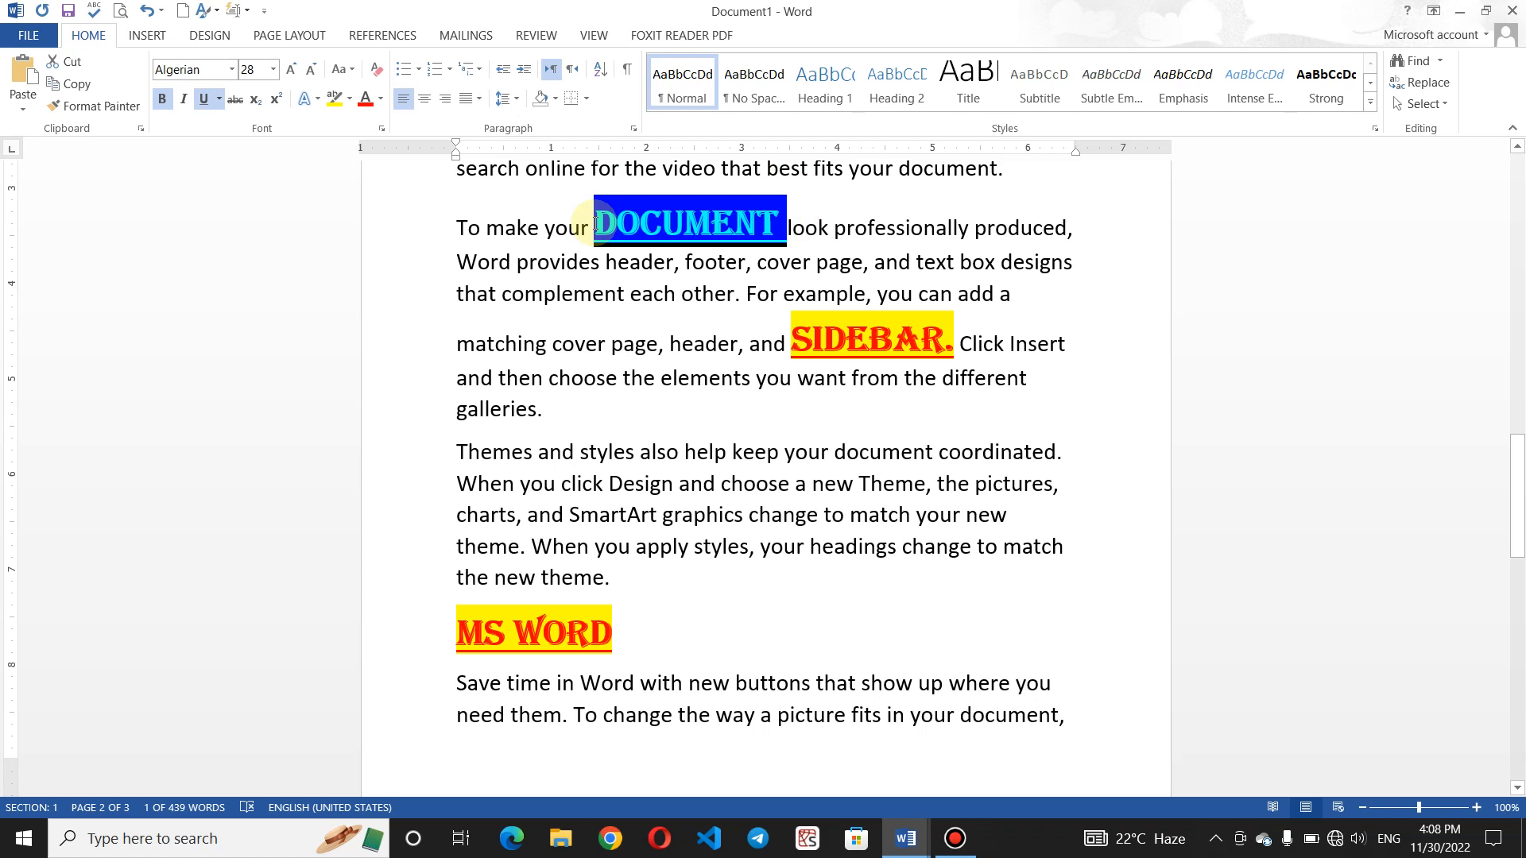
click(685, 261)
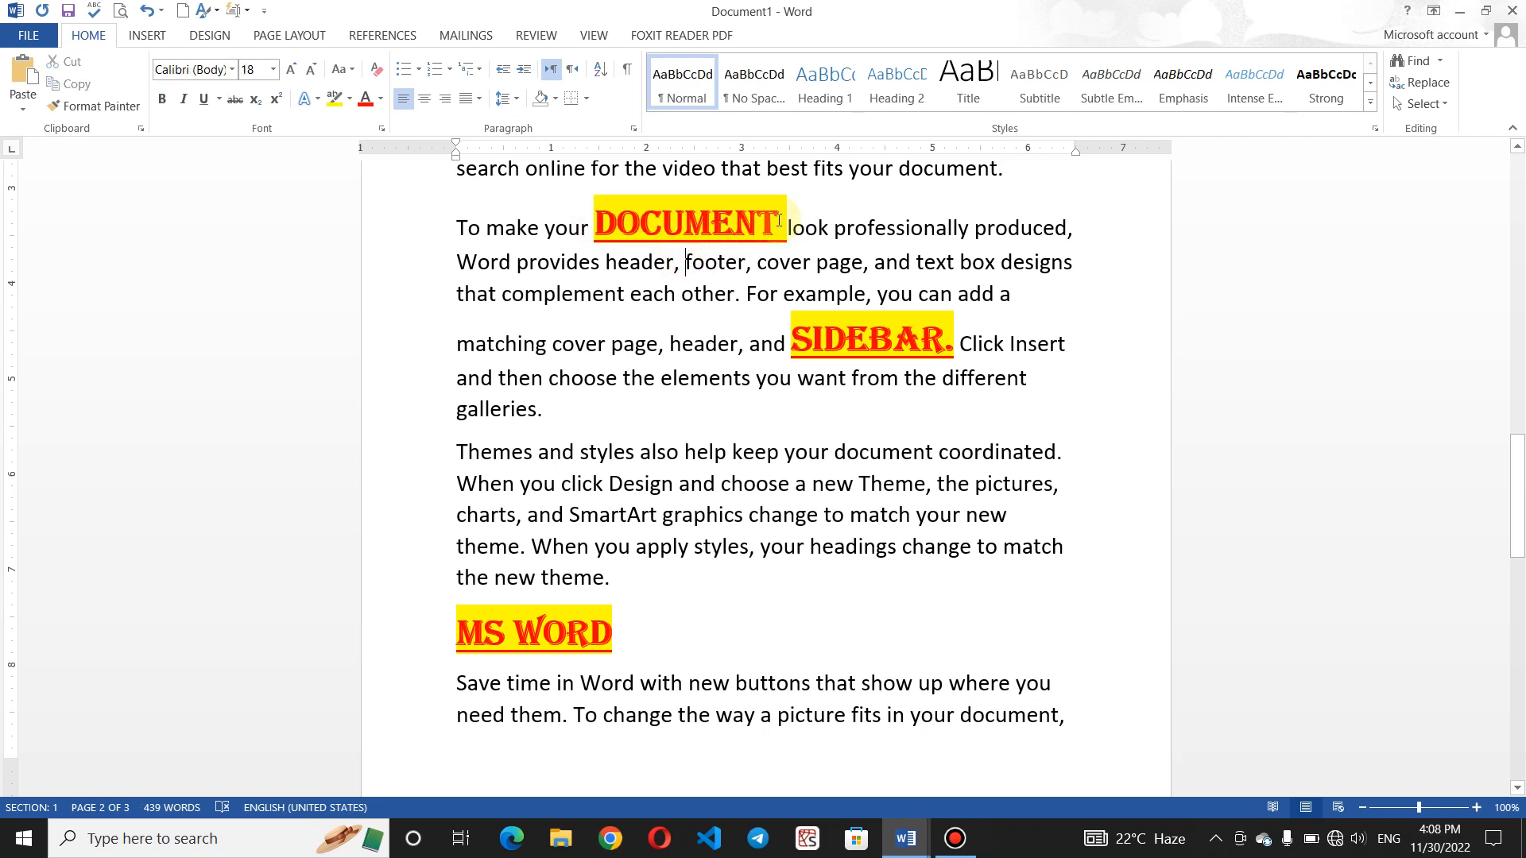
drag(787, 222, 590, 226)
click(590, 226)
- Bring Document7 with the five-line shortcut list to the front from the taskbar
click(970, 850)
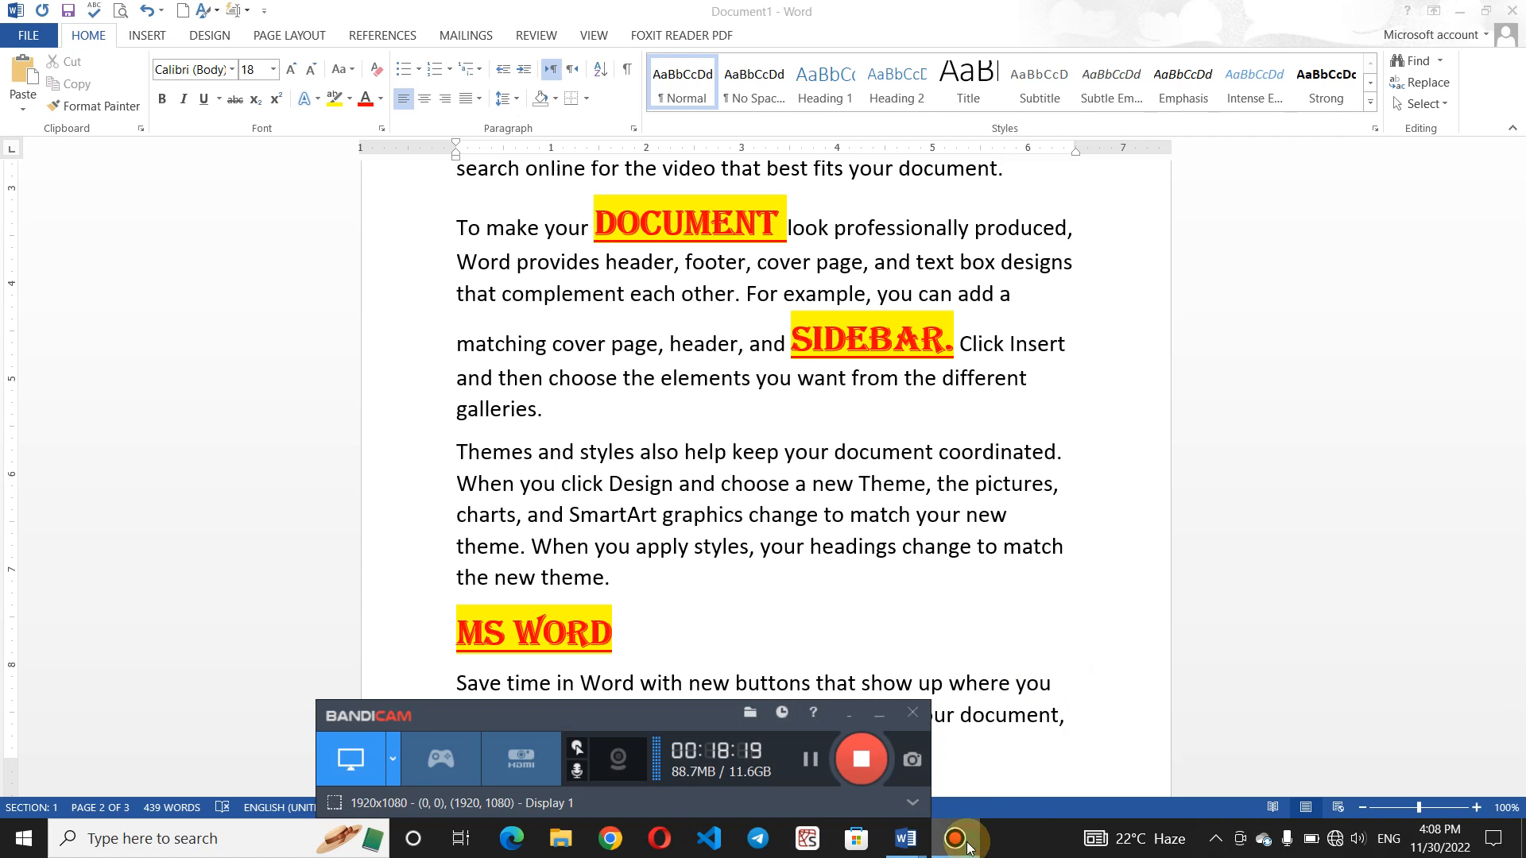
click(968, 847)
click(962, 845)
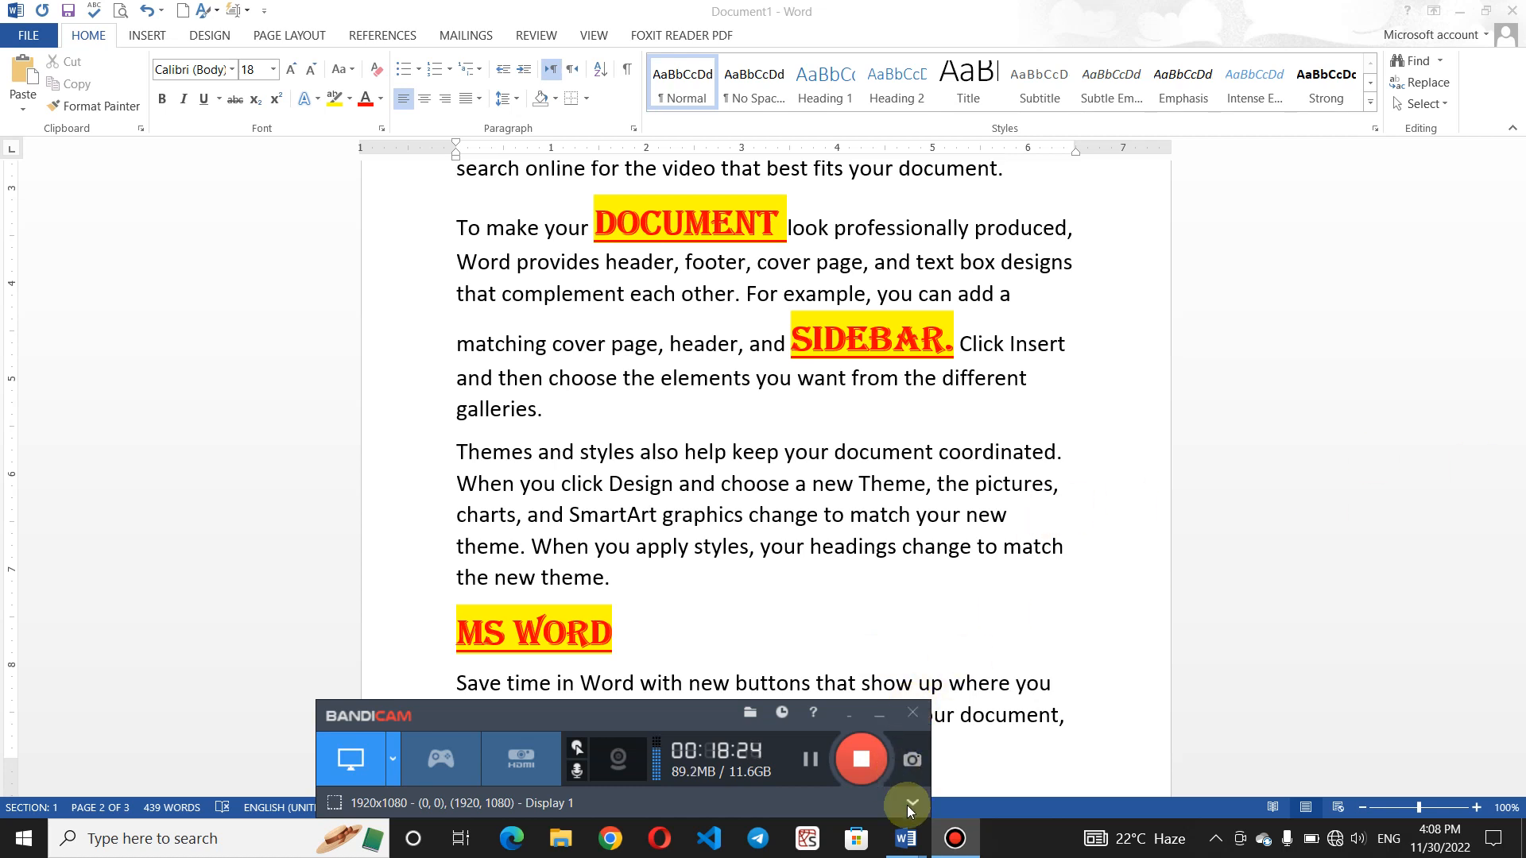
mouse_move(906, 841)
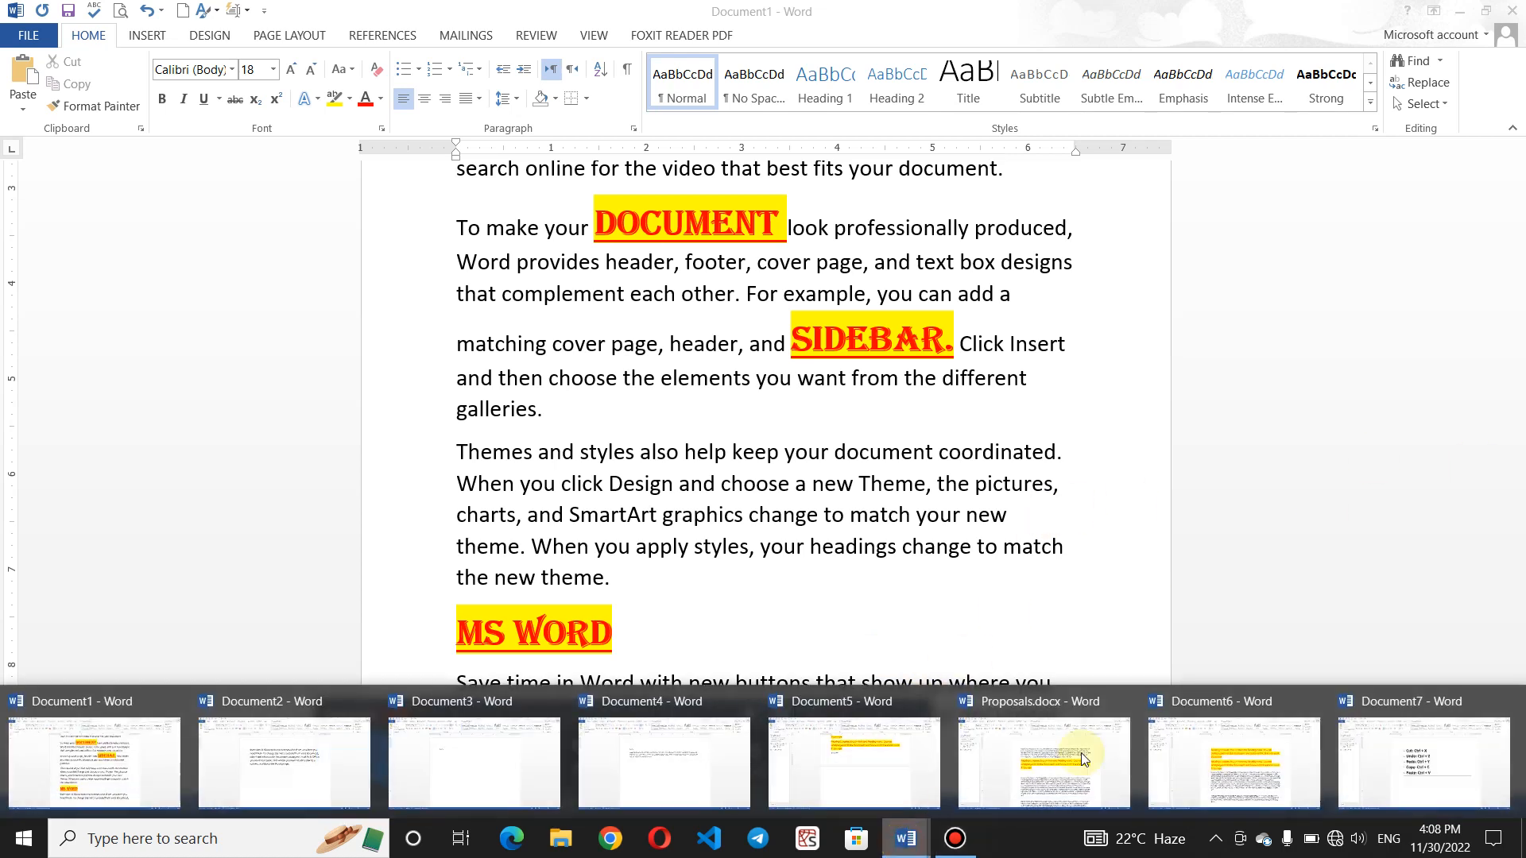
click(1457, 771)
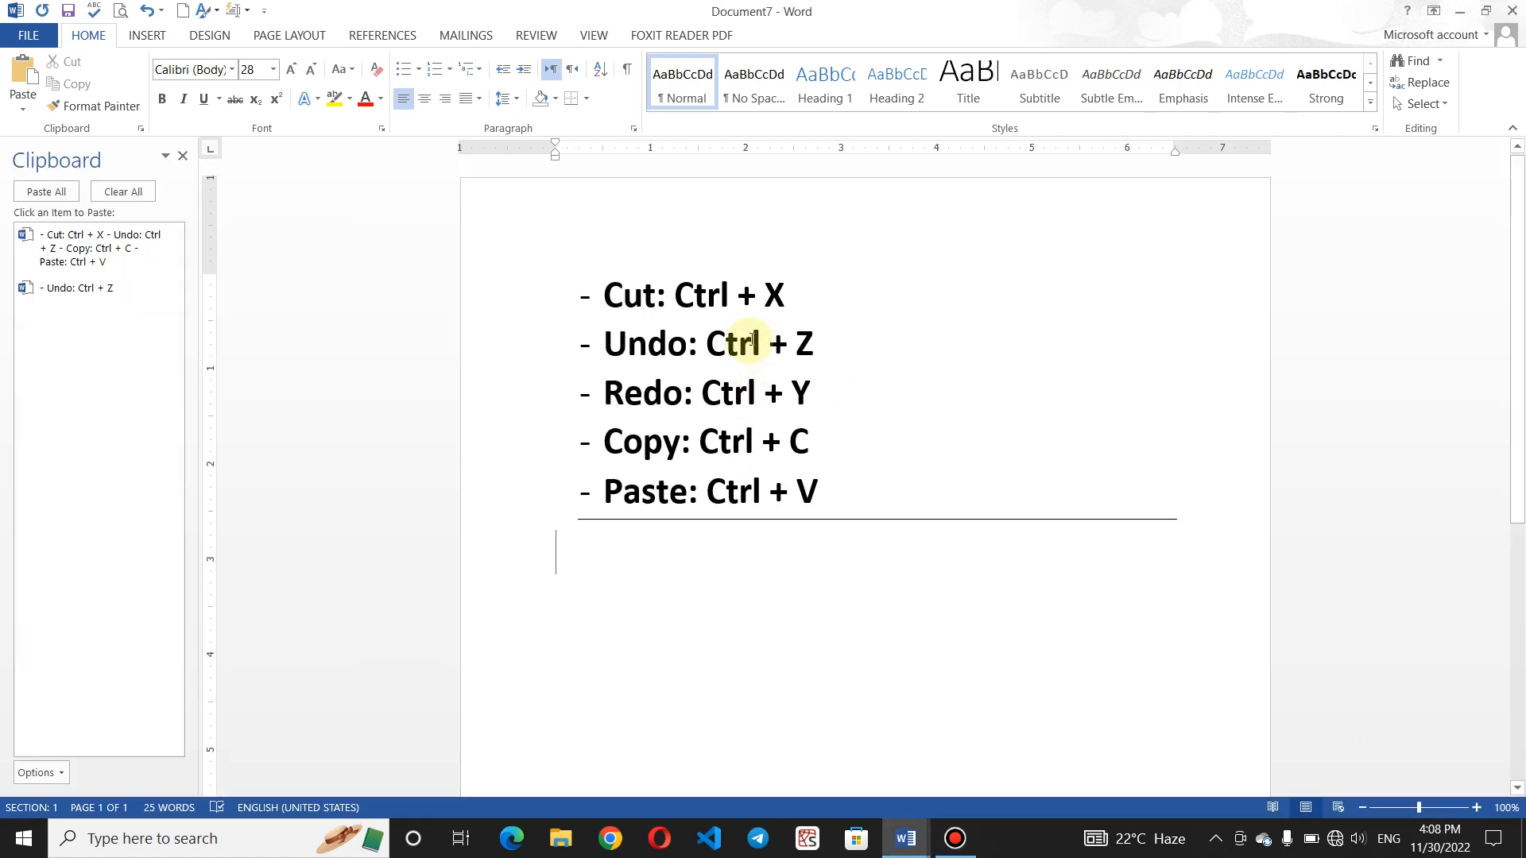